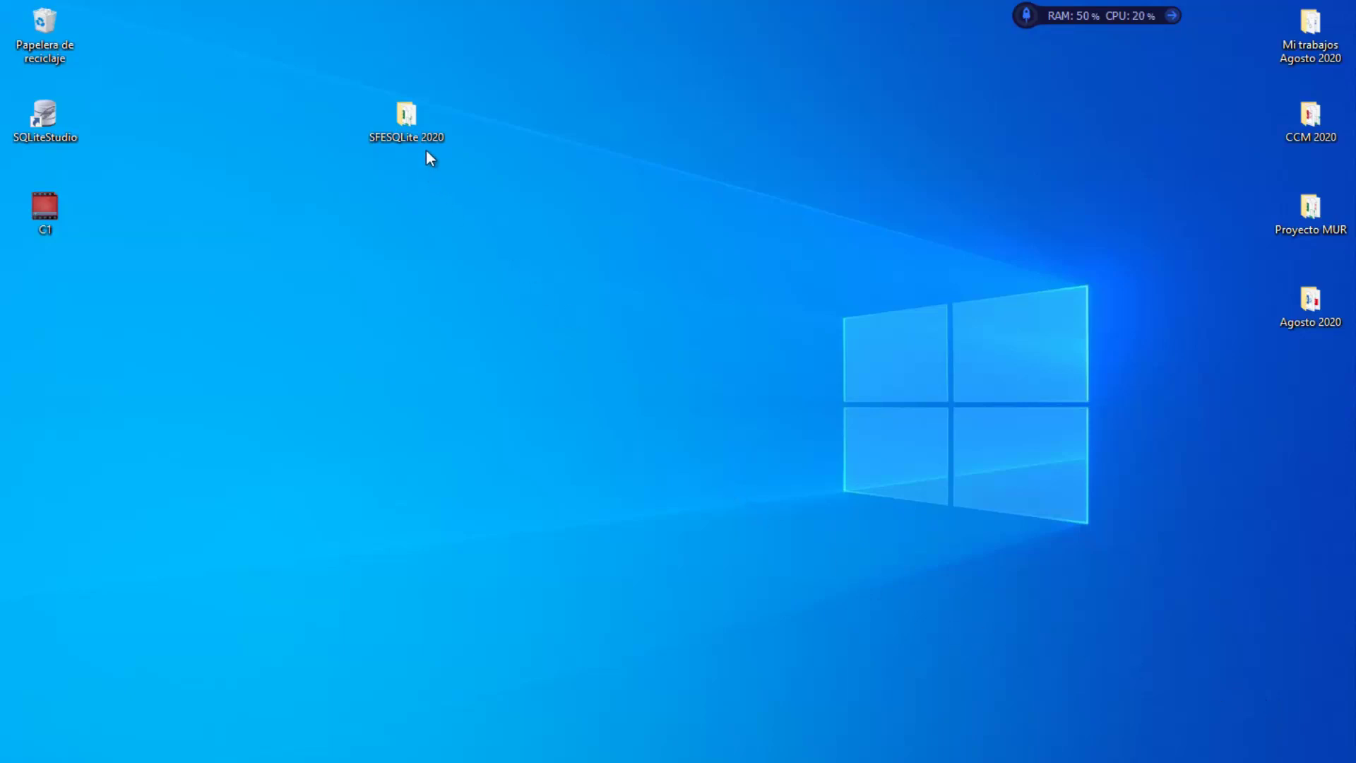
# Open the SFESQLite 2020 folder from the desktop
pyautogui.doubleClick(414, 113)
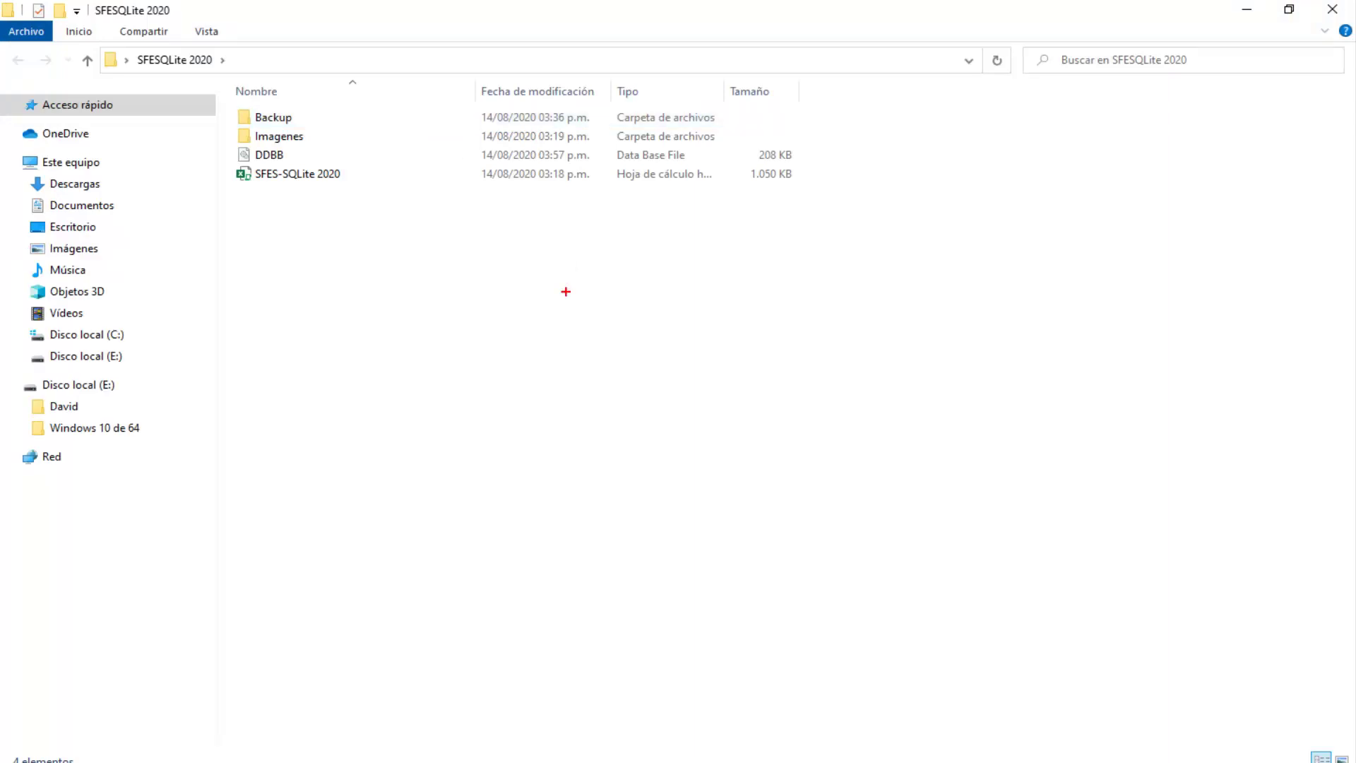
pyautogui.moveTo(413, 210)
pyautogui.mouseDown()
pyautogui.moveTo(306, 155)
pyautogui.moveTo(357, 91)
pyautogui.mouseUp()
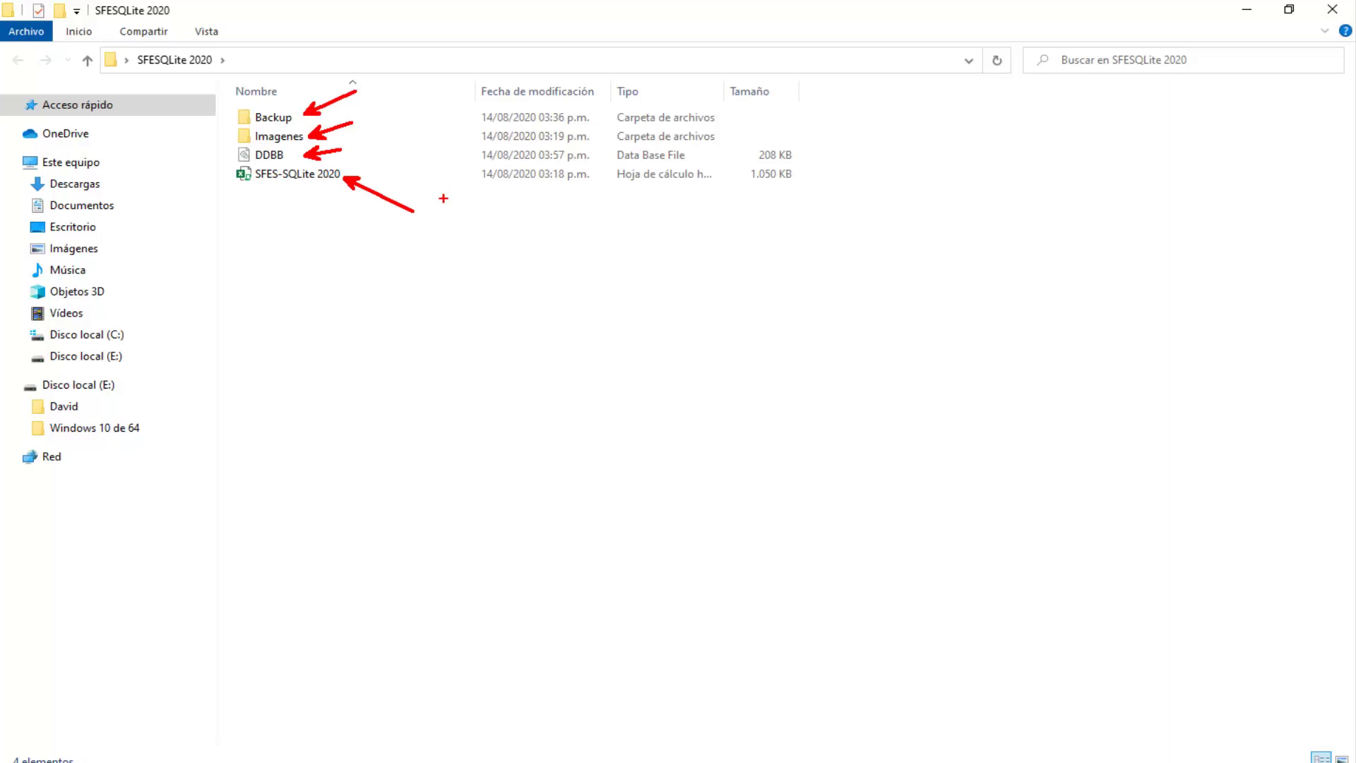
pyautogui.press('Escape')
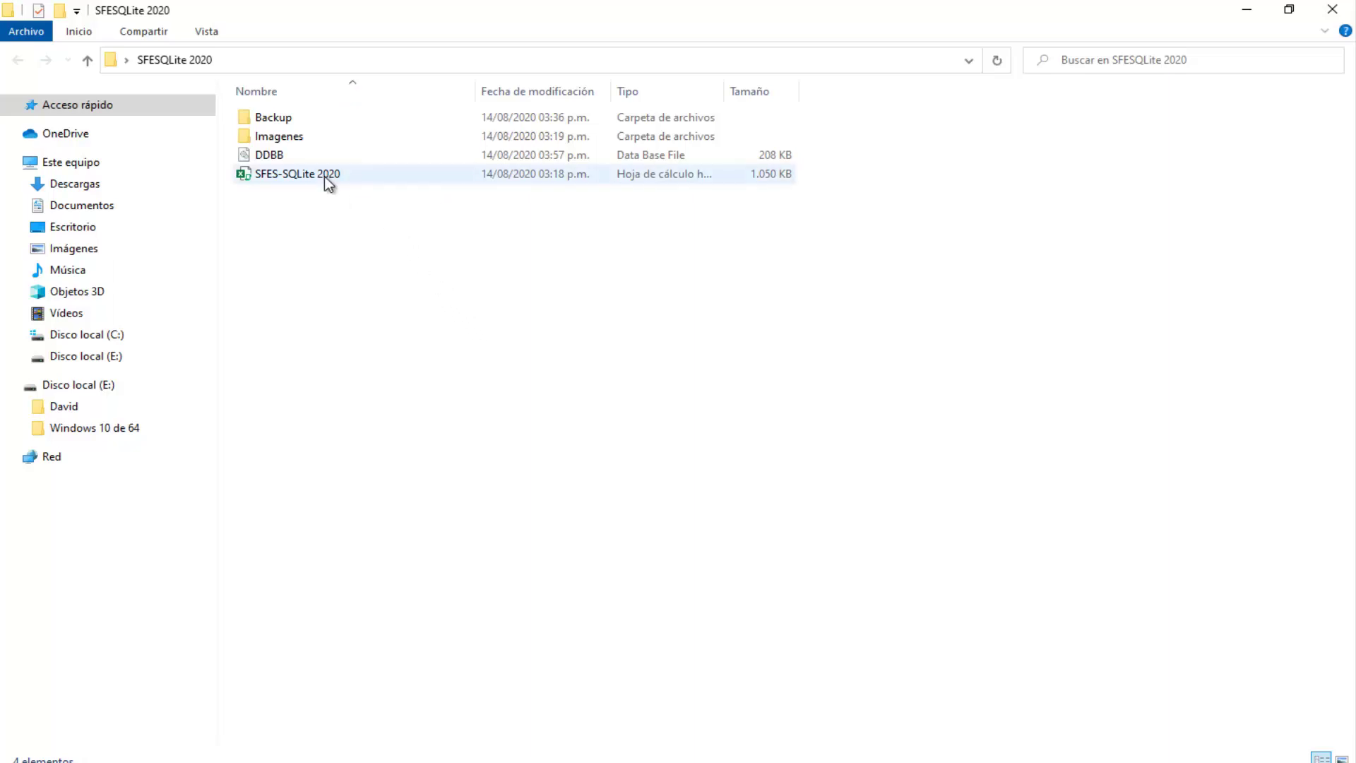
# Open SFES-SQLite 2020.xlsm and enable its macros and active content
pyautogui.moveTo(298, 174)
pyautogui.doubleClick(325, 177)
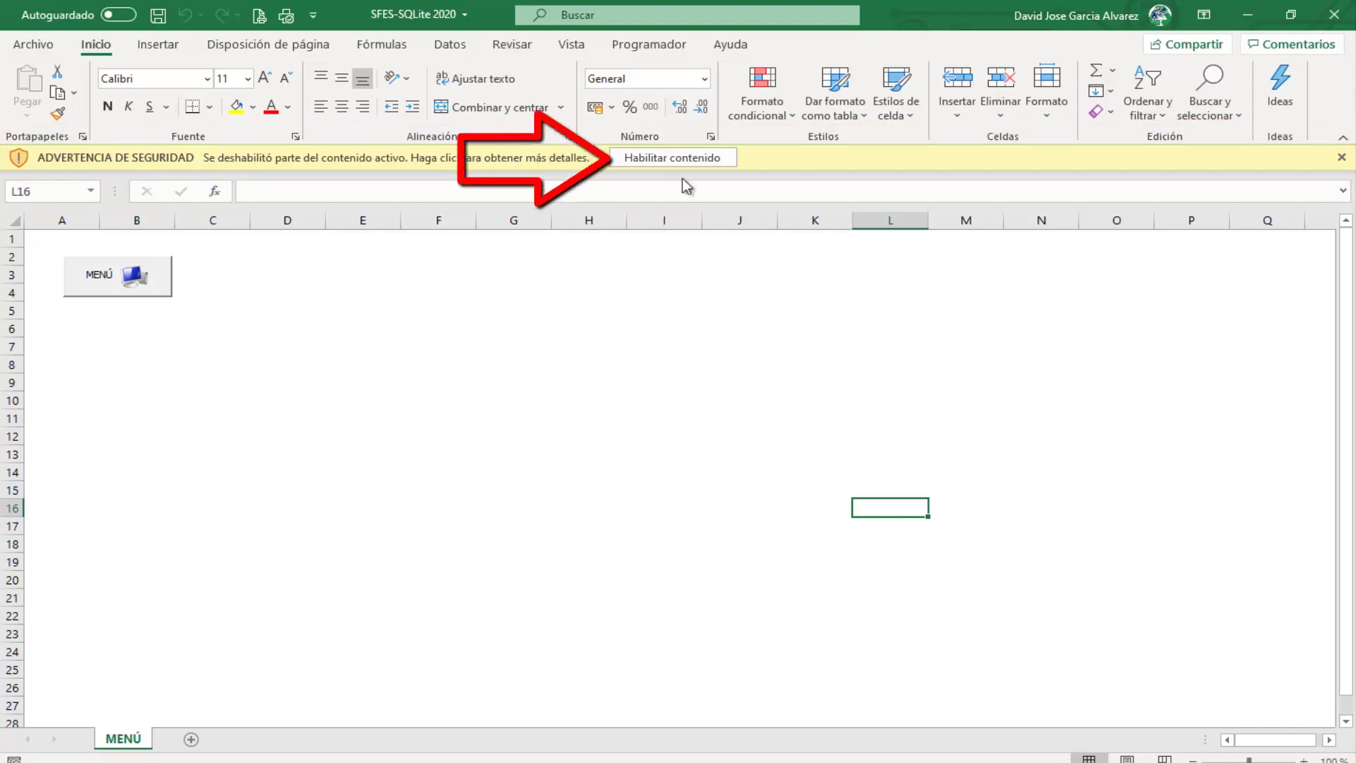
pyautogui.click(694, 158)
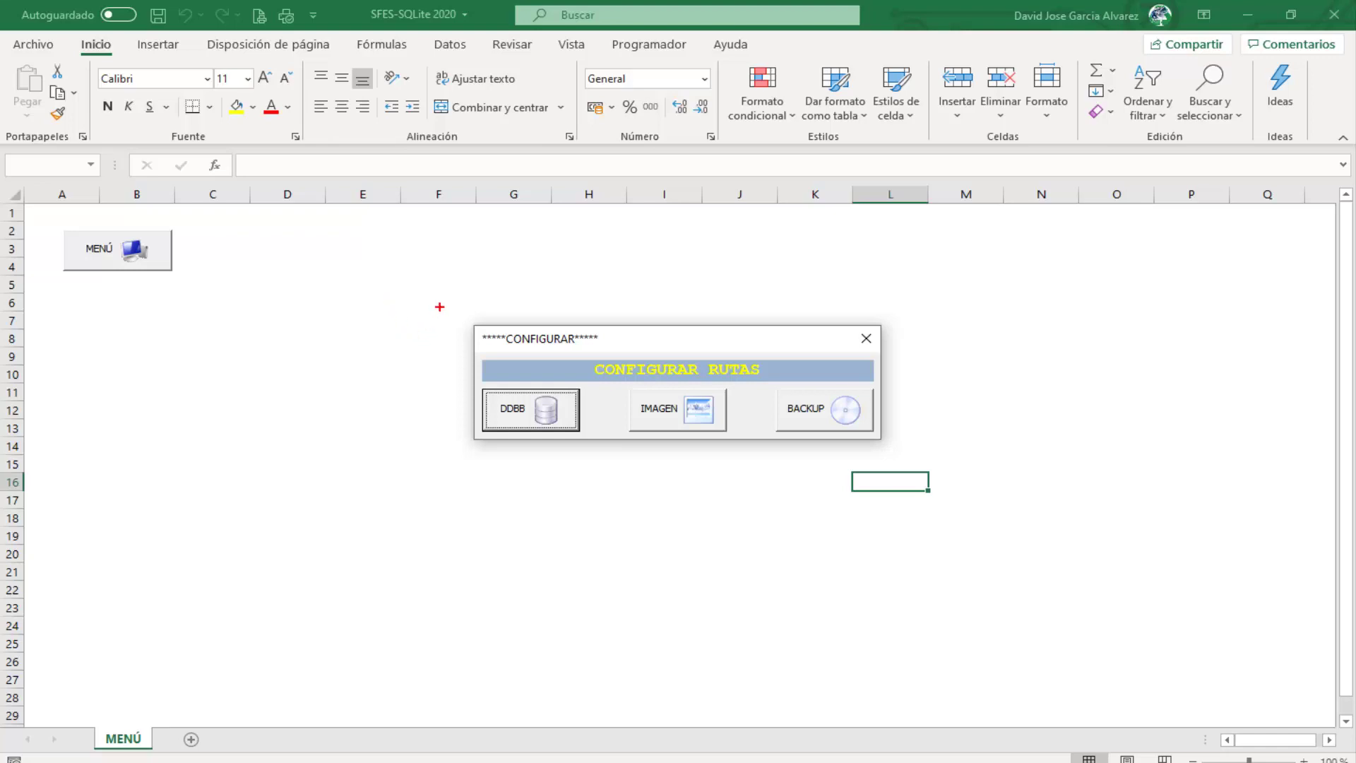
# Bring up the DDBB database-path settings from the CONFIGURAR RUTAS form
pyautogui.moveTo(440, 306)
pyautogui.mouseDown()
pyautogui.moveTo(728, 382)
pyautogui.moveTo(924, 463)
pyautogui.moveTo(912, 462)
pyautogui.mouseUp()
pyautogui.moveTo(554, 383); pyautogui.dragTo(592, 337)
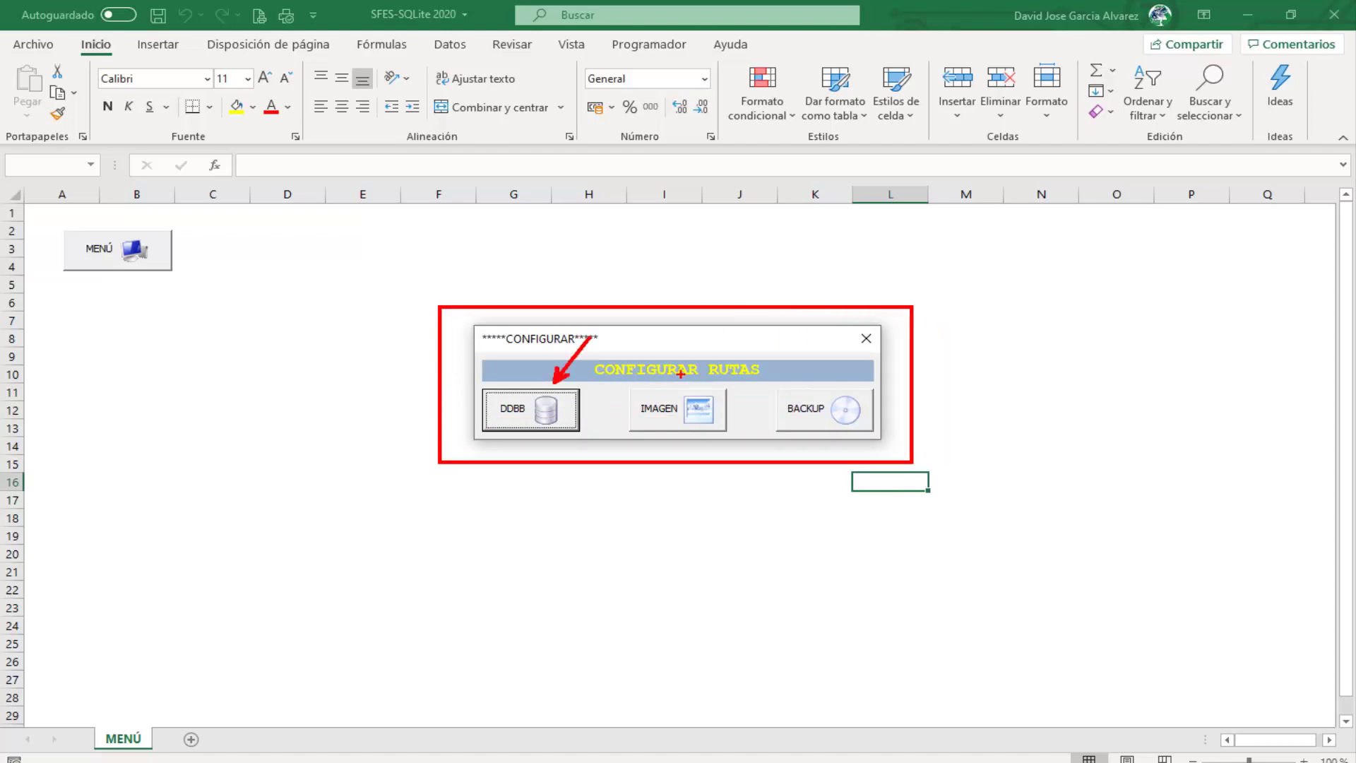
pyautogui.moveTo(682, 374); pyautogui.dragTo(746, 312)
pyautogui.moveTo(821, 374); pyautogui.dragTo(867, 321)
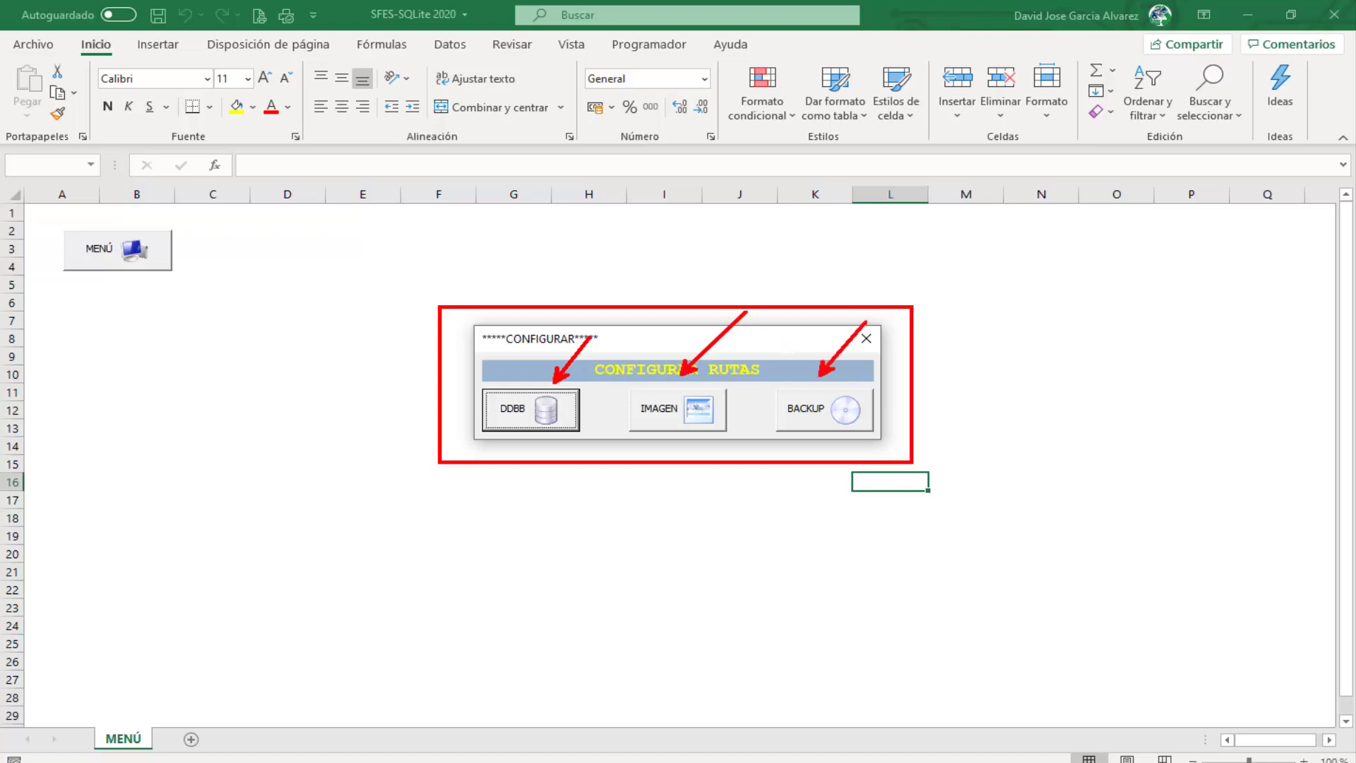
pyautogui.press('Escape')
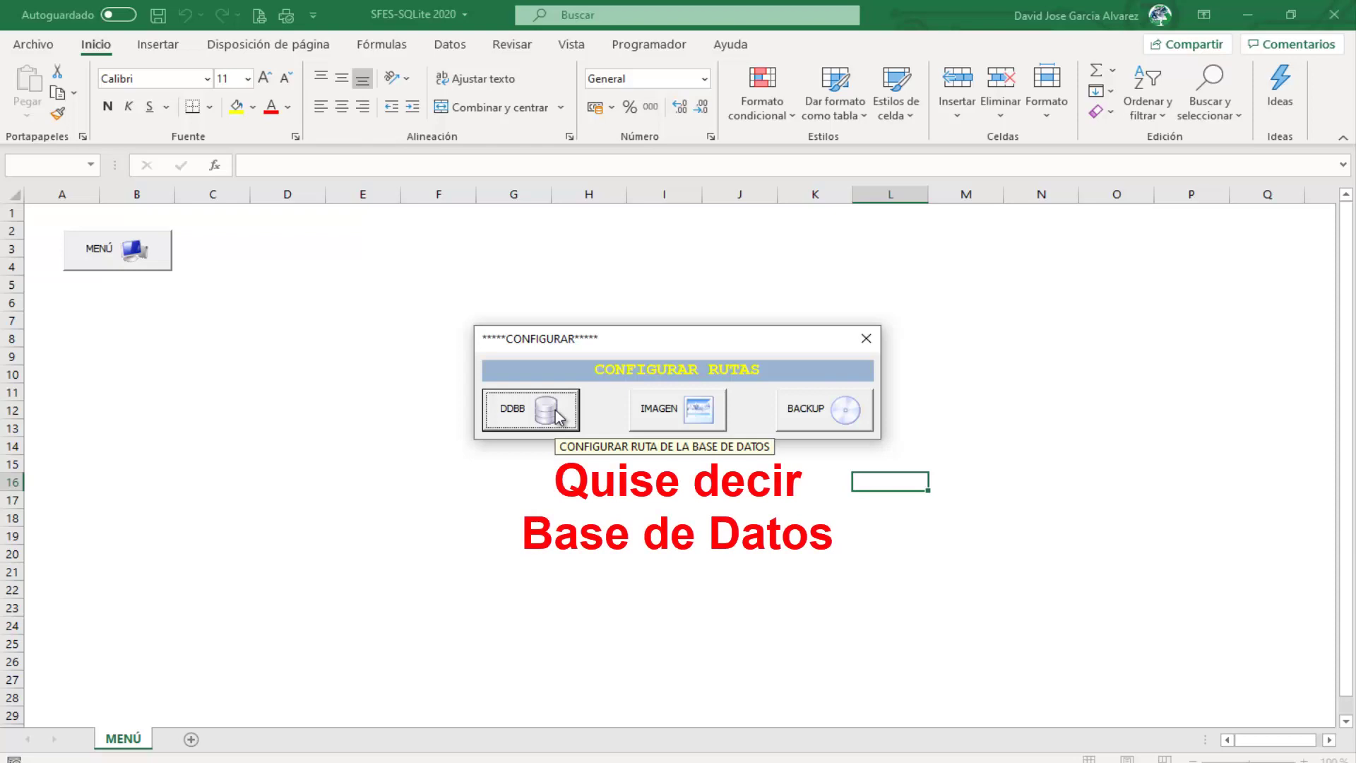
pyautogui.click(559, 417)
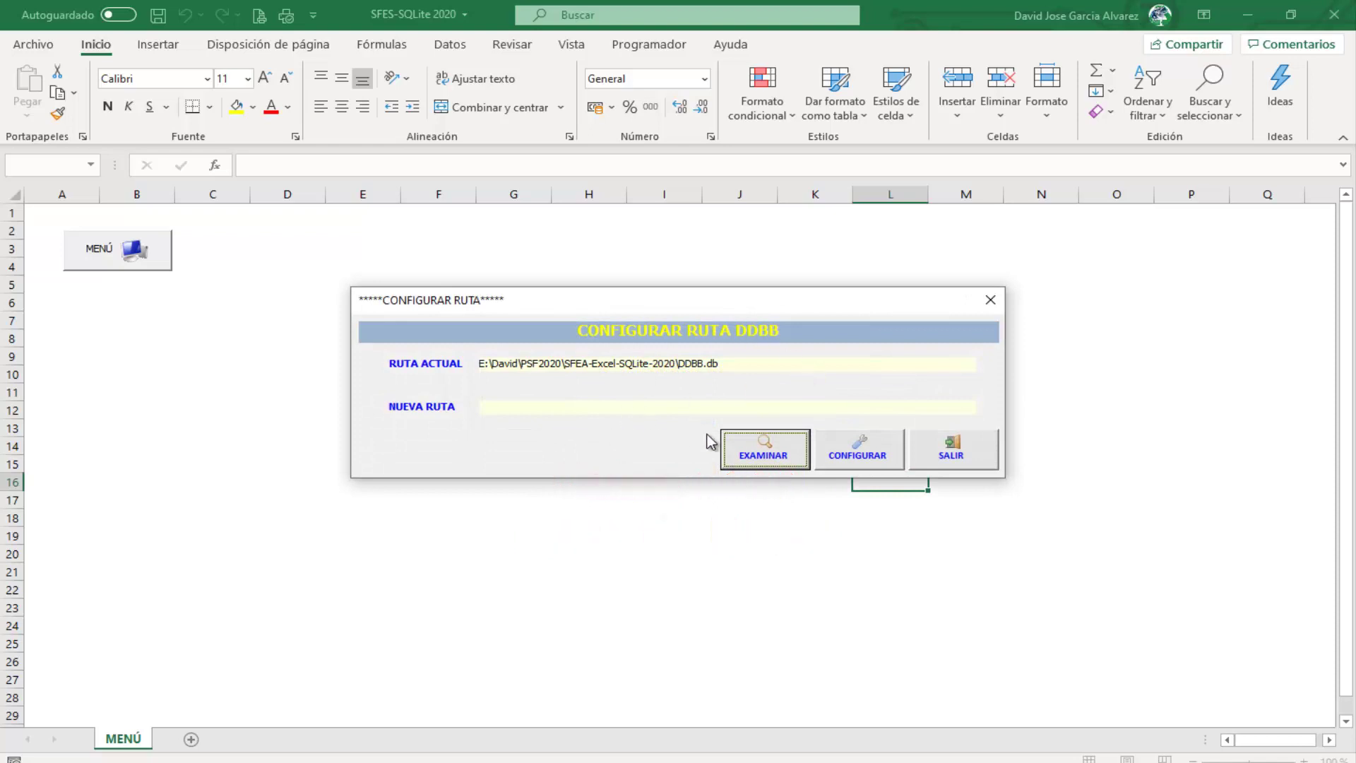
# Point the database path to DDBB.db in Escritorio\SFESQLite 2020 and confirm the change
pyautogui.click(762, 461)
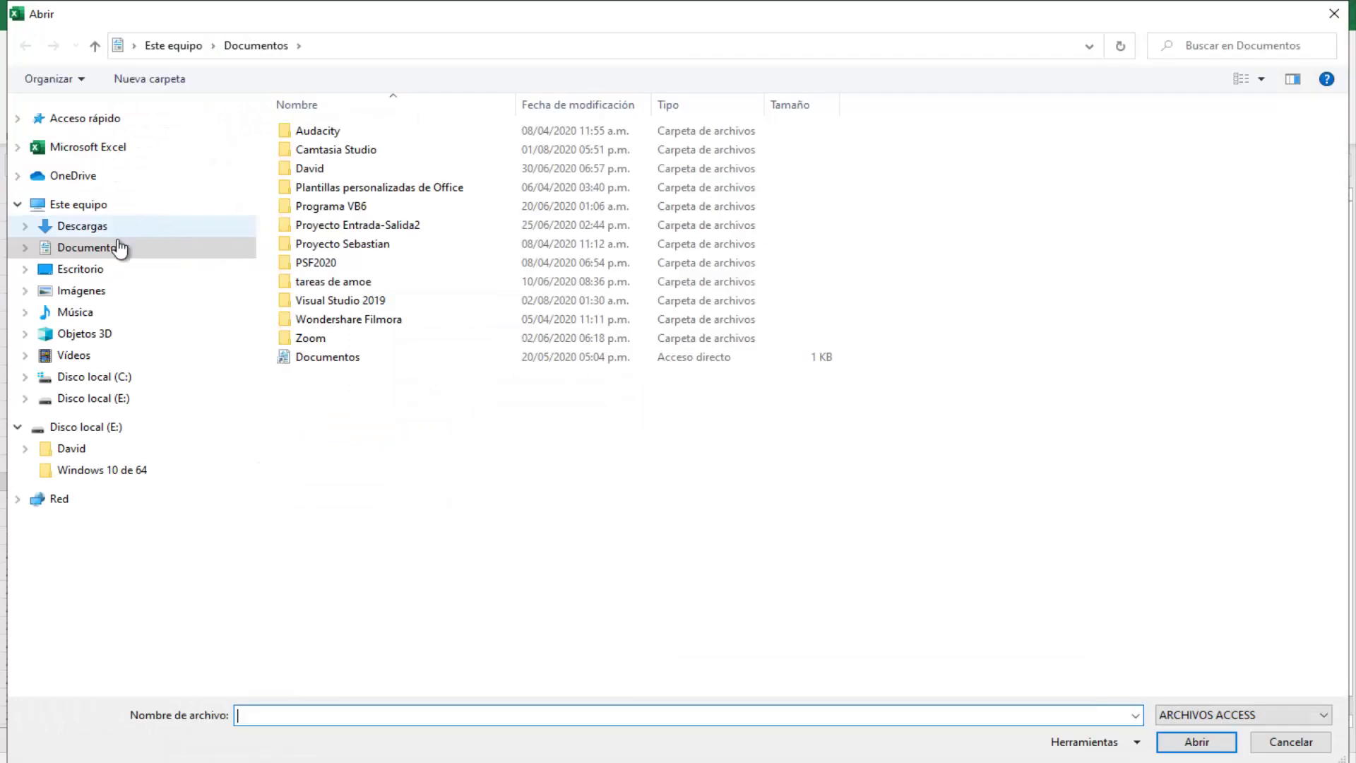
pyautogui.click(100, 271)
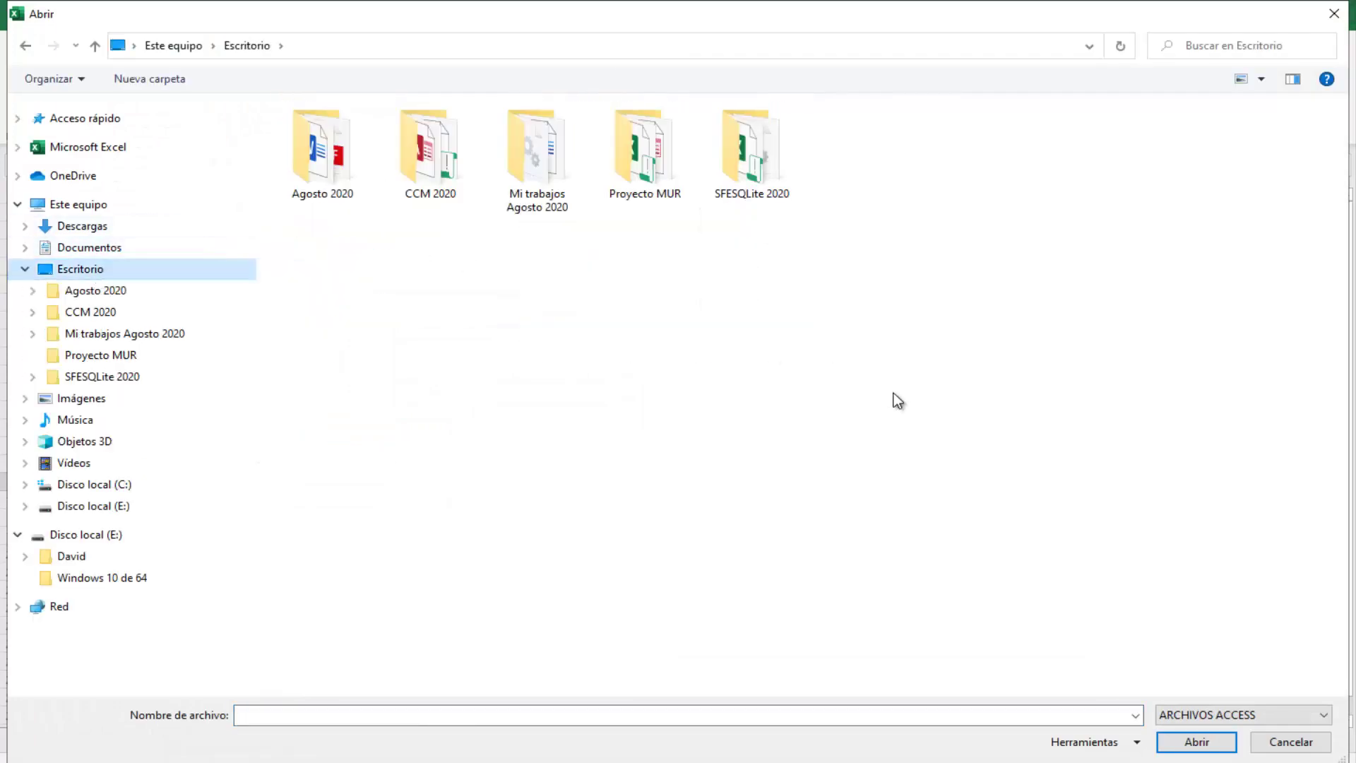
pyautogui.doubleClick(770, 168)
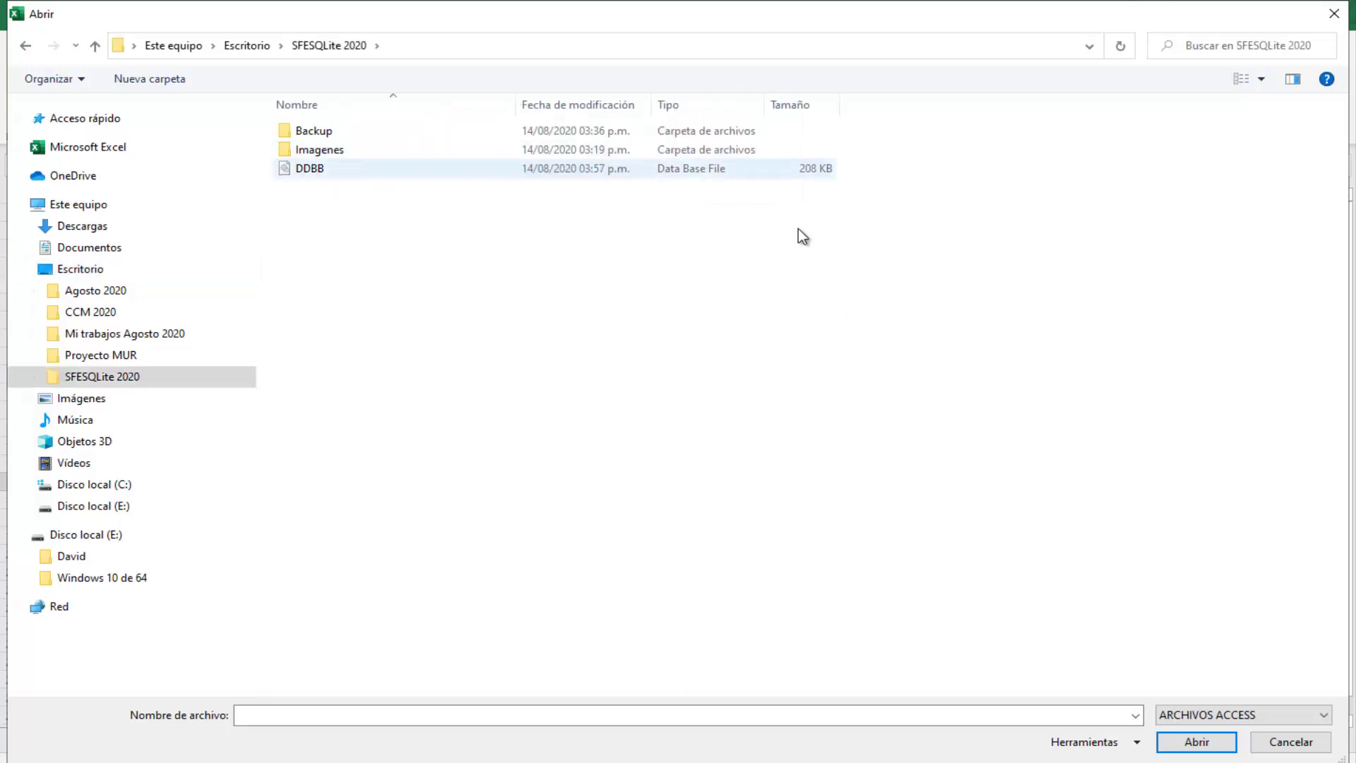
pyautogui.doubleClick(338, 171)
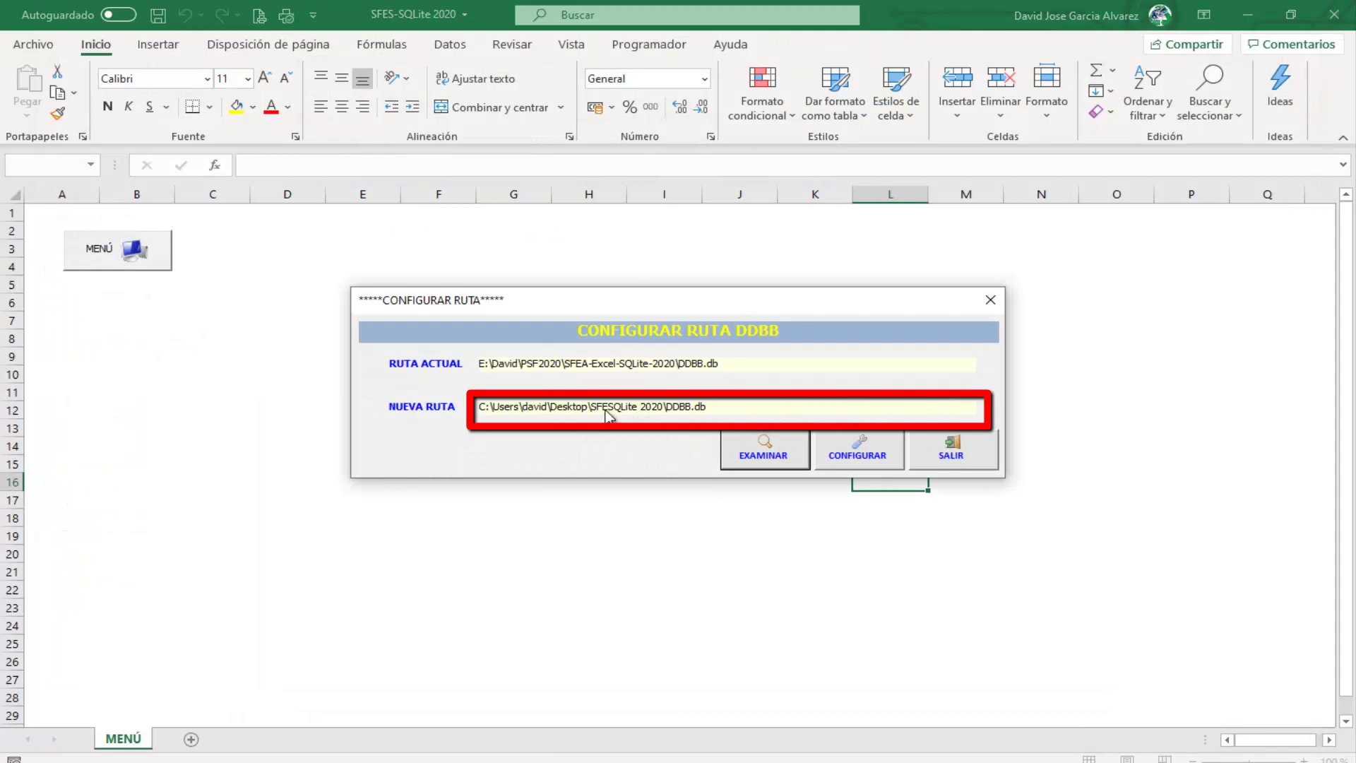
pyautogui.click(876, 454)
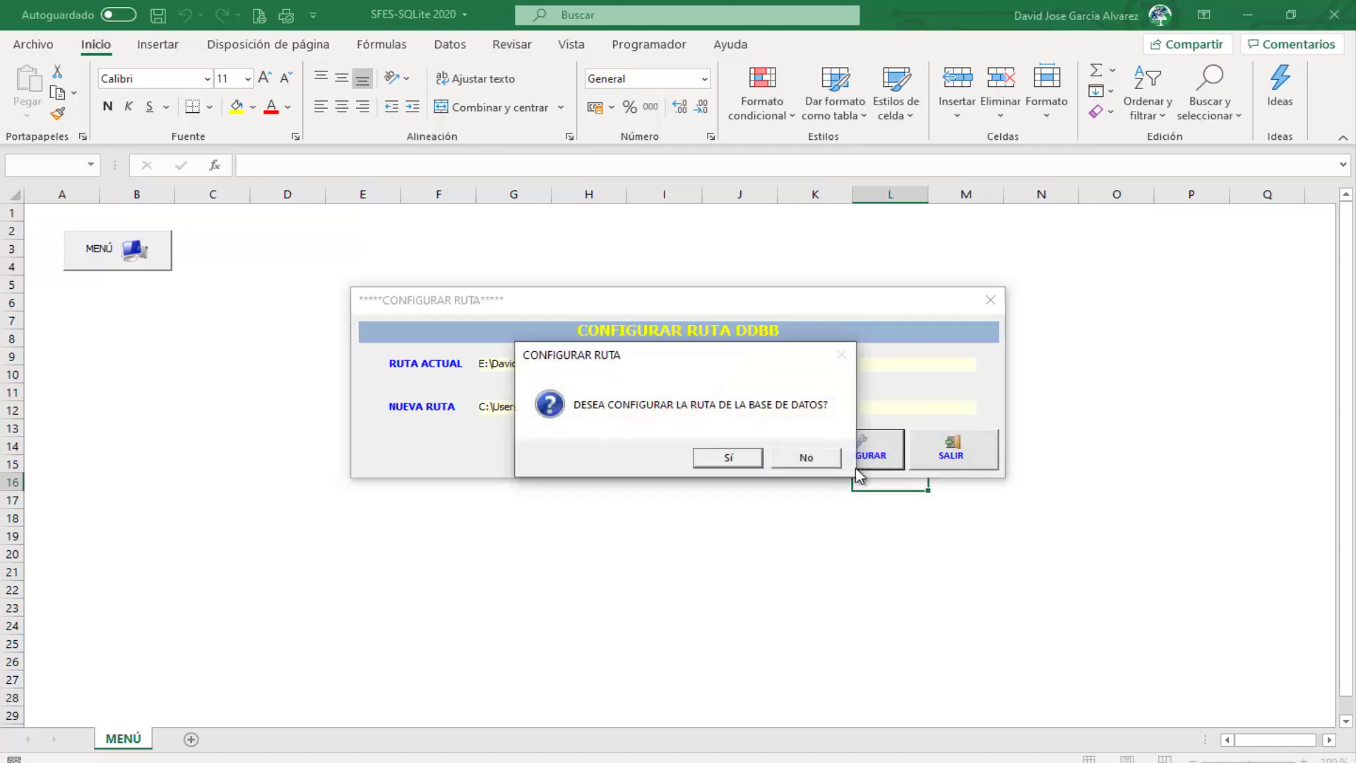
pyautogui.click(733, 457)
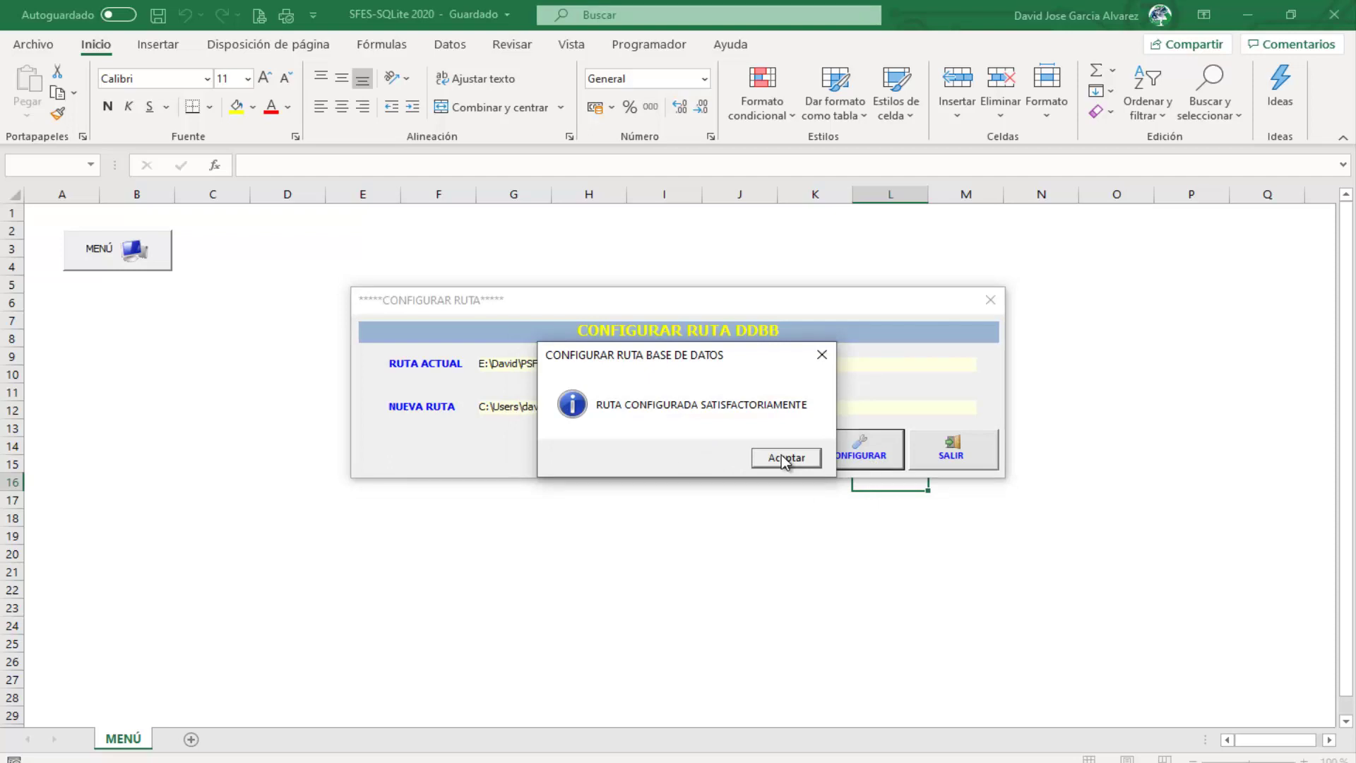
pyautogui.click(784, 459)
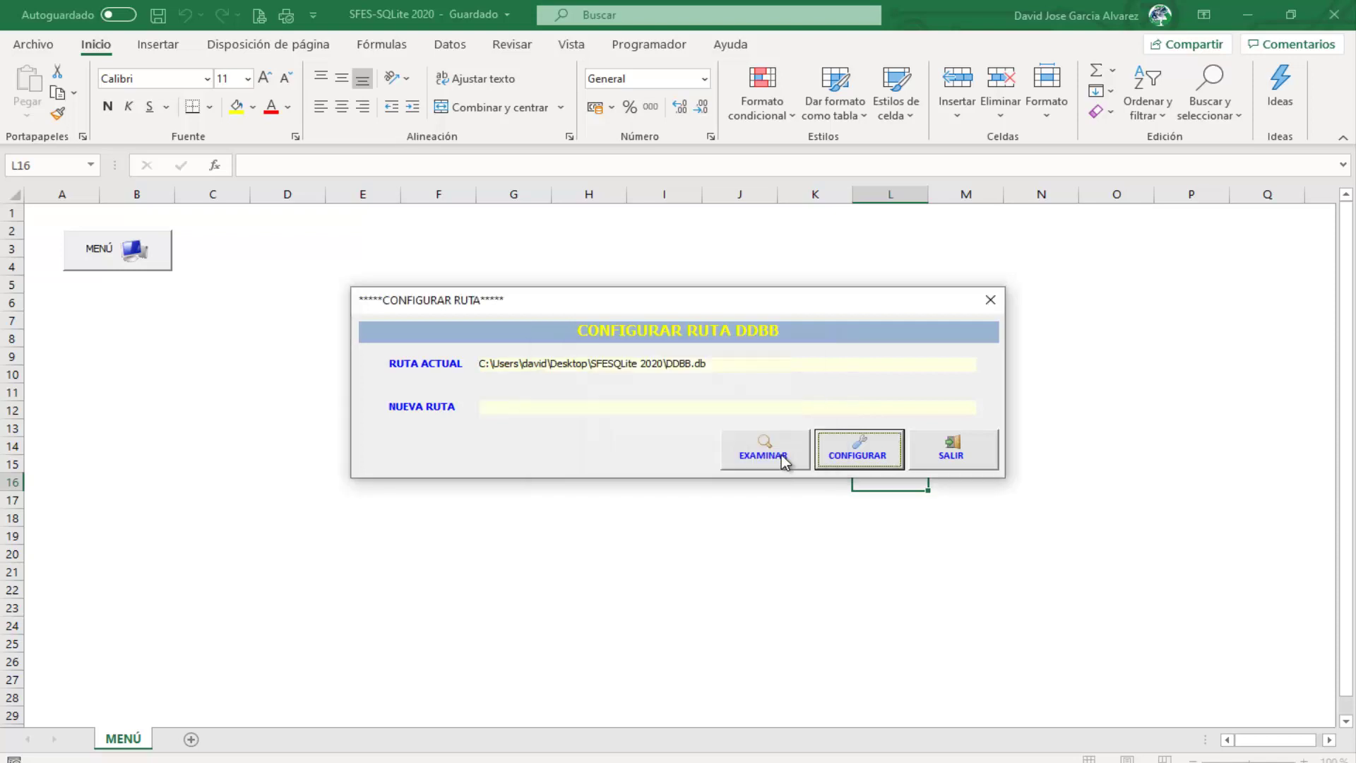
pyautogui.click(975, 463)
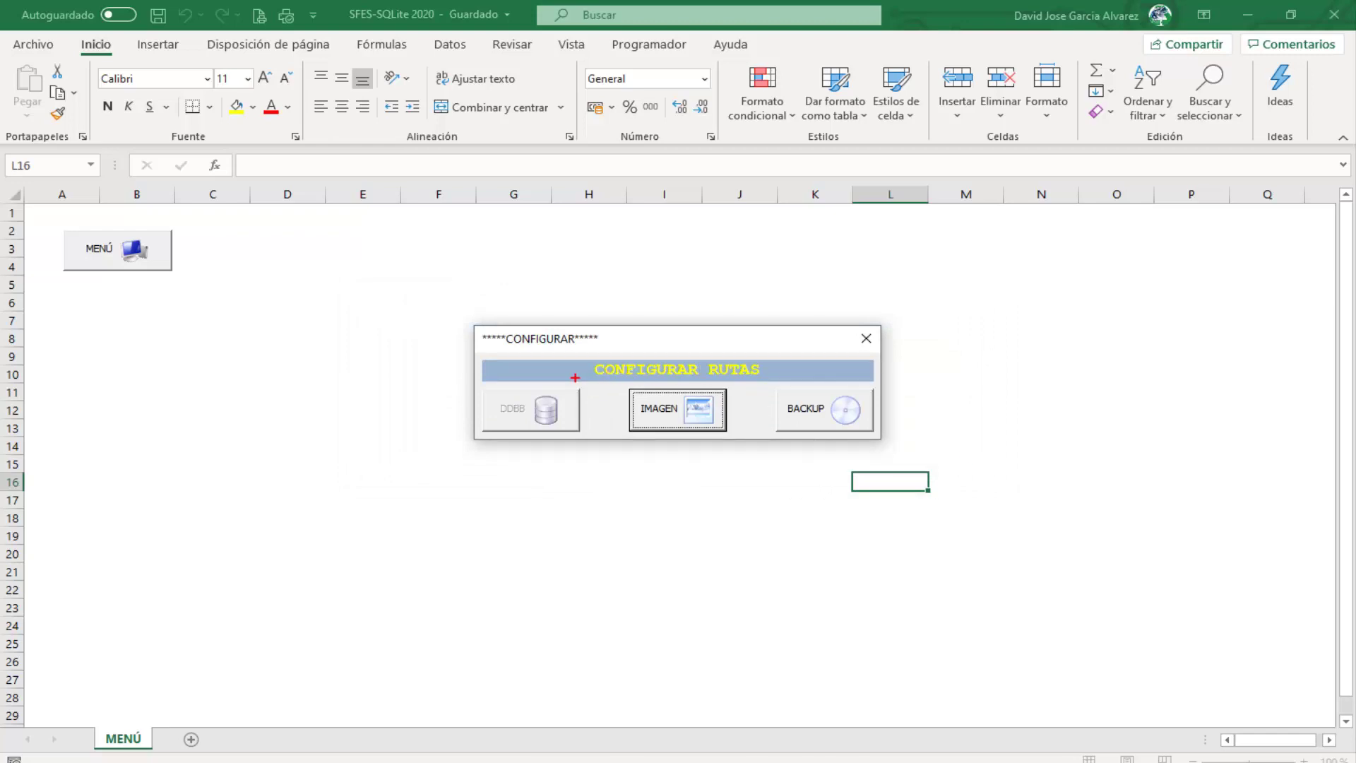
# Set the IMAGEN path to the Imagenes folder in Escritorio\SFESQLite 2020 and confirm
pyautogui.moveTo(572, 380); pyautogui.dragTo(656, 297)
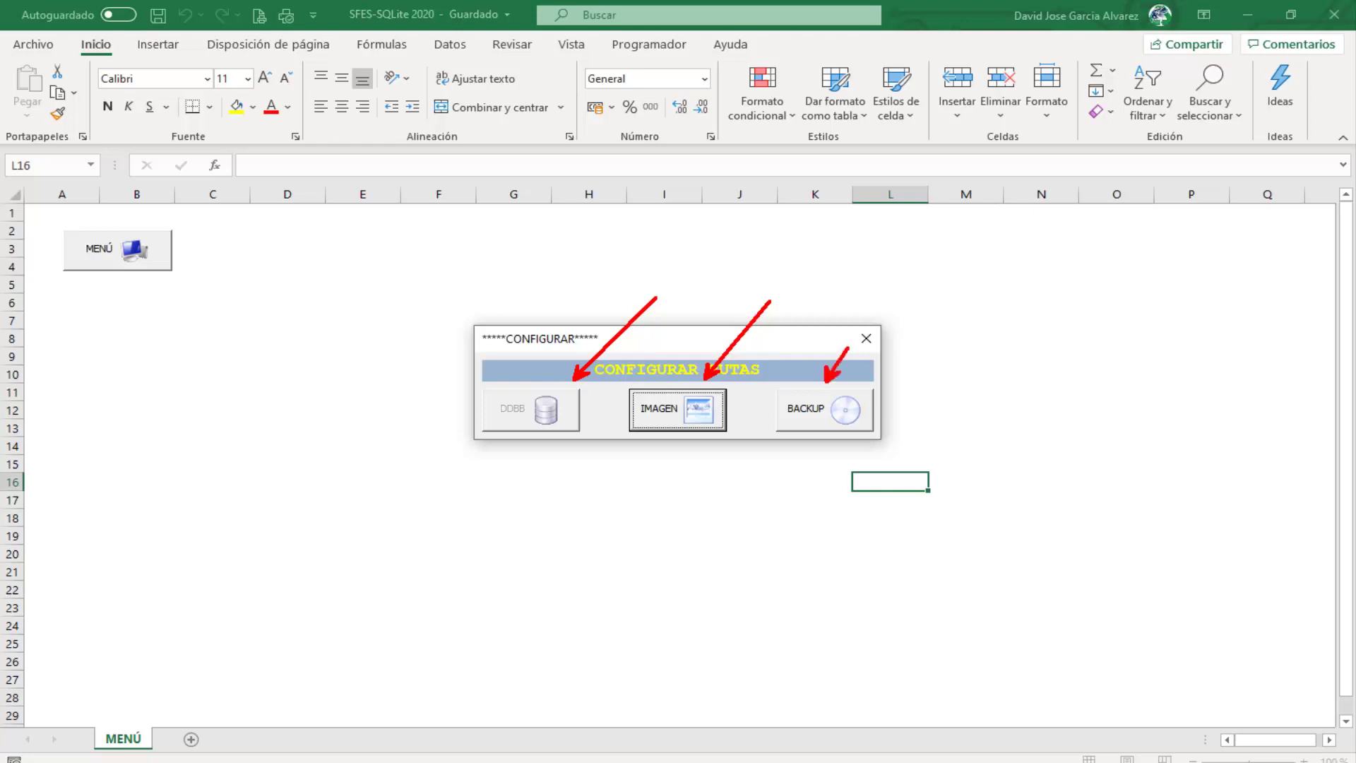
pyautogui.click(699, 413)
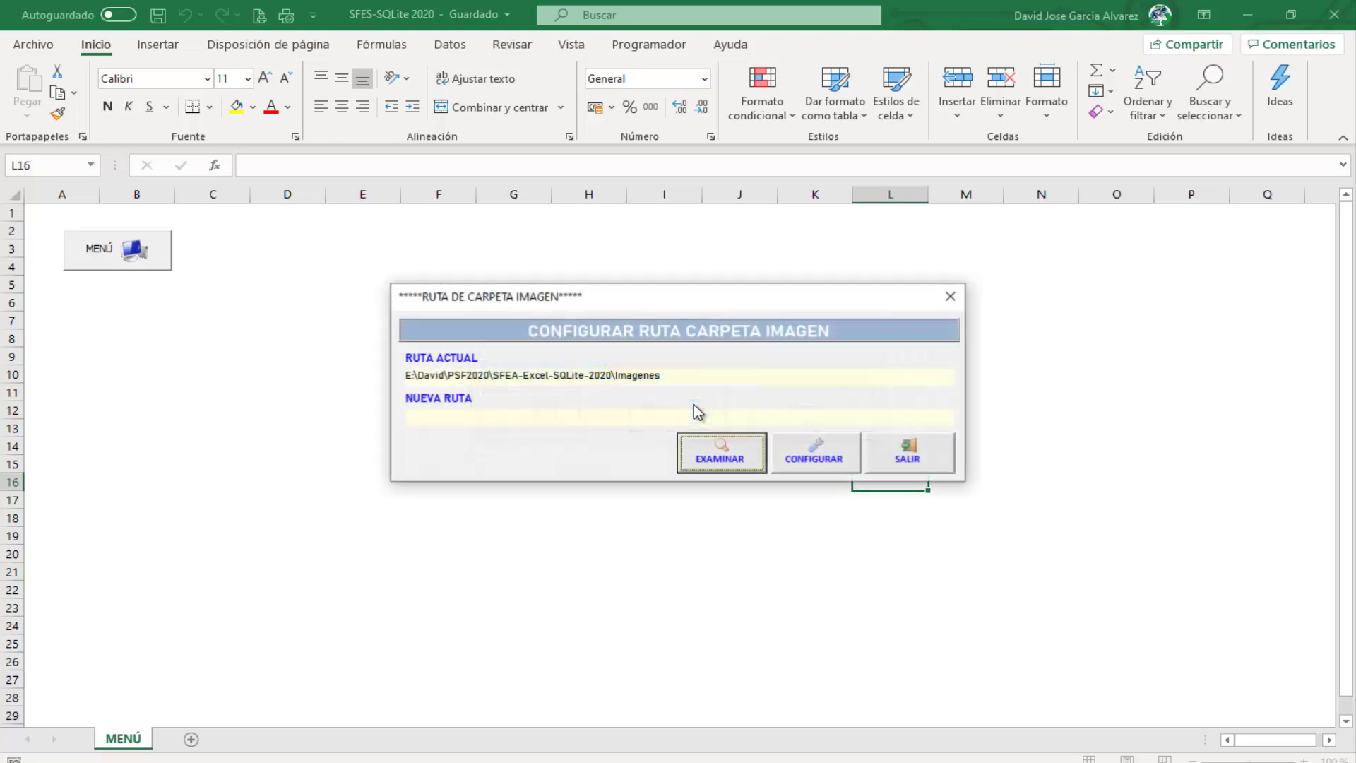
pyautogui.click(731, 470)
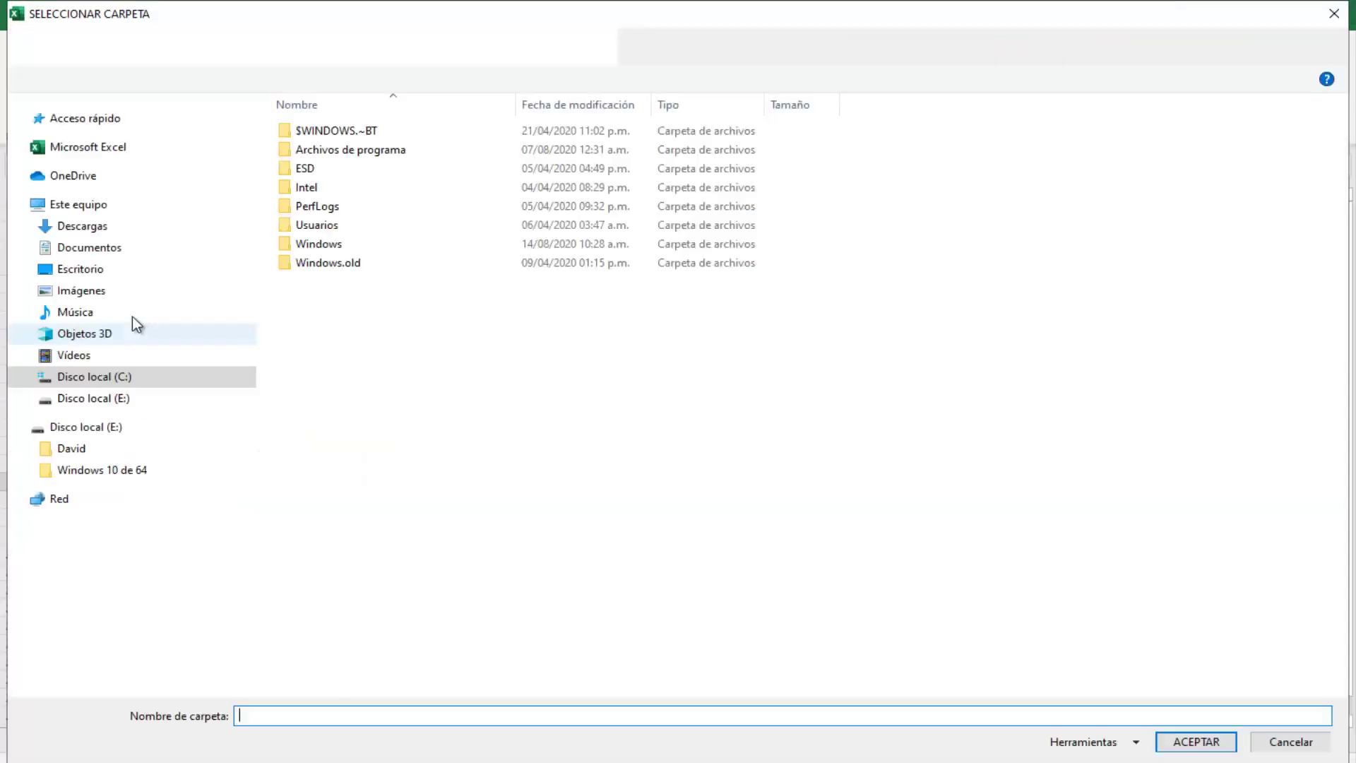
pyautogui.click(108, 269)
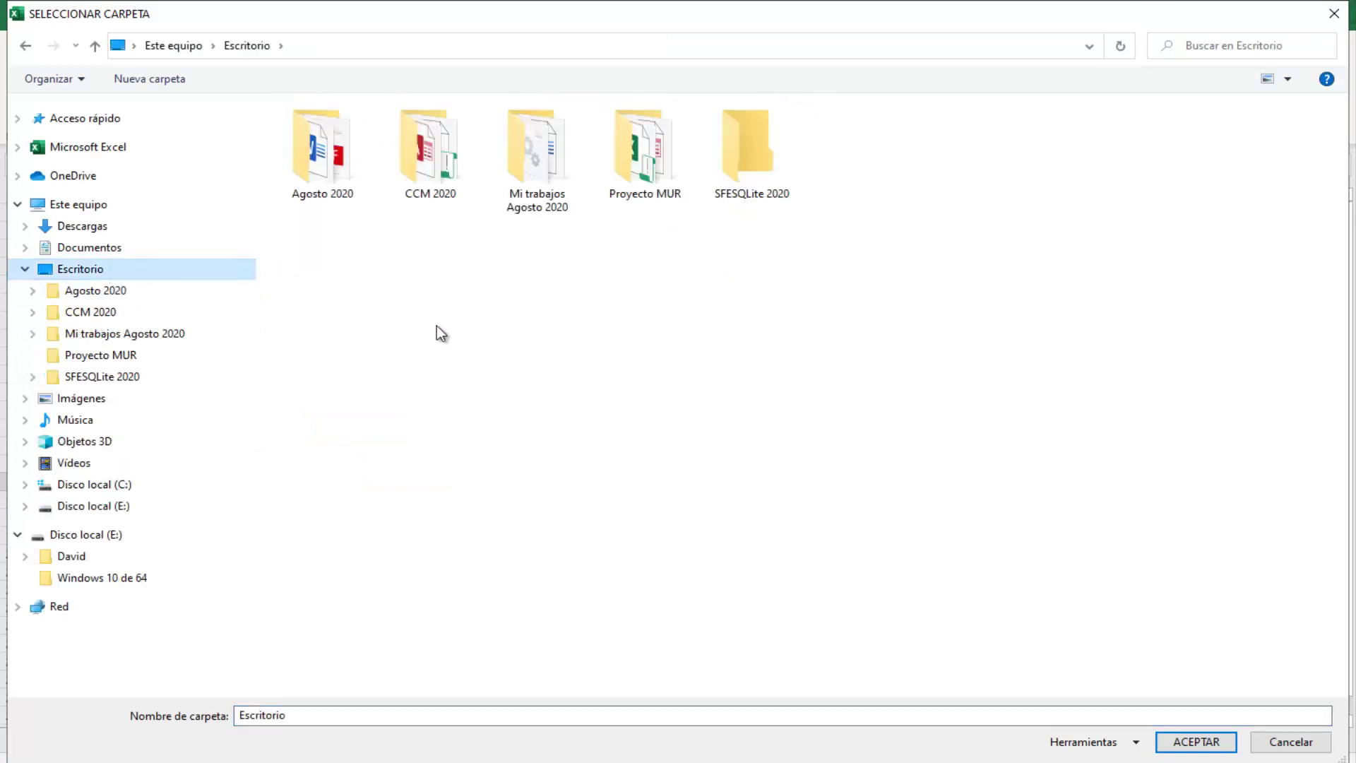
pyautogui.doubleClick(739, 161)
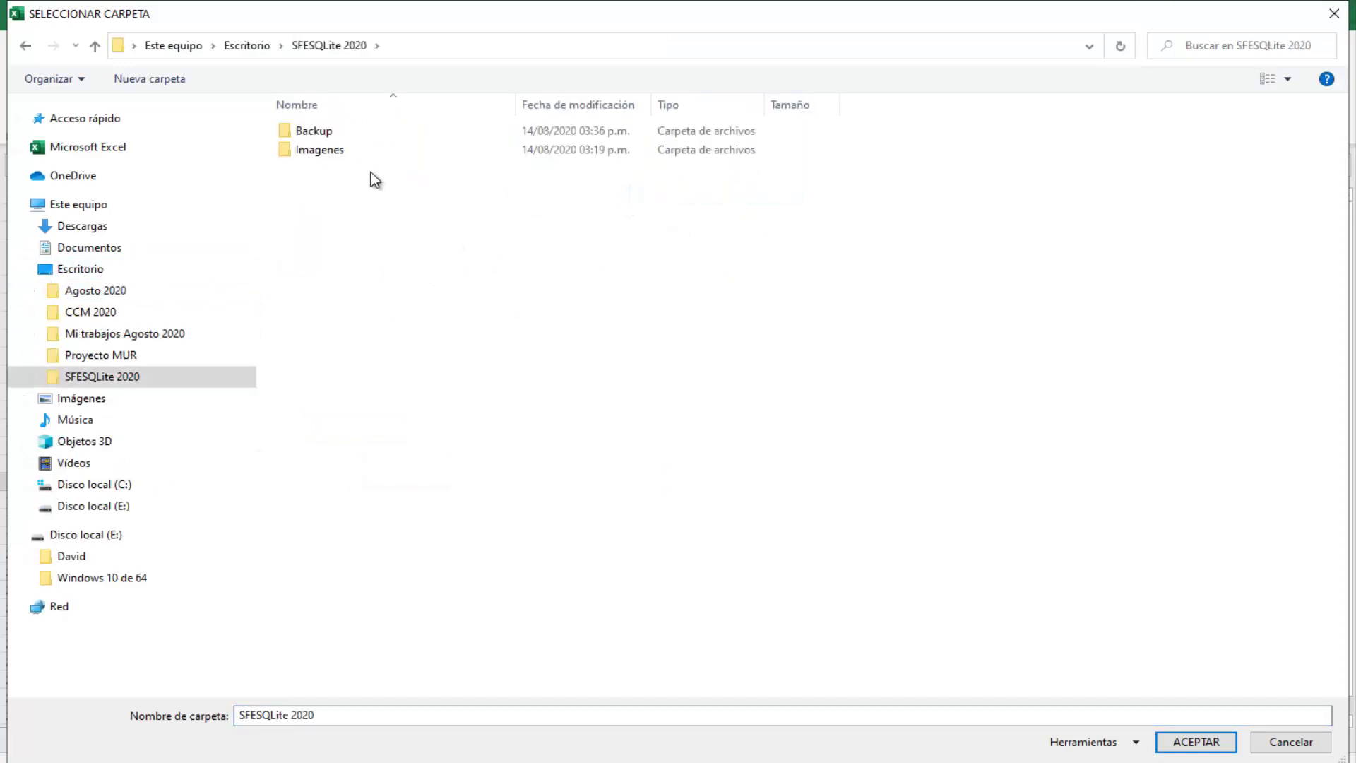
pyautogui.click(382, 150)
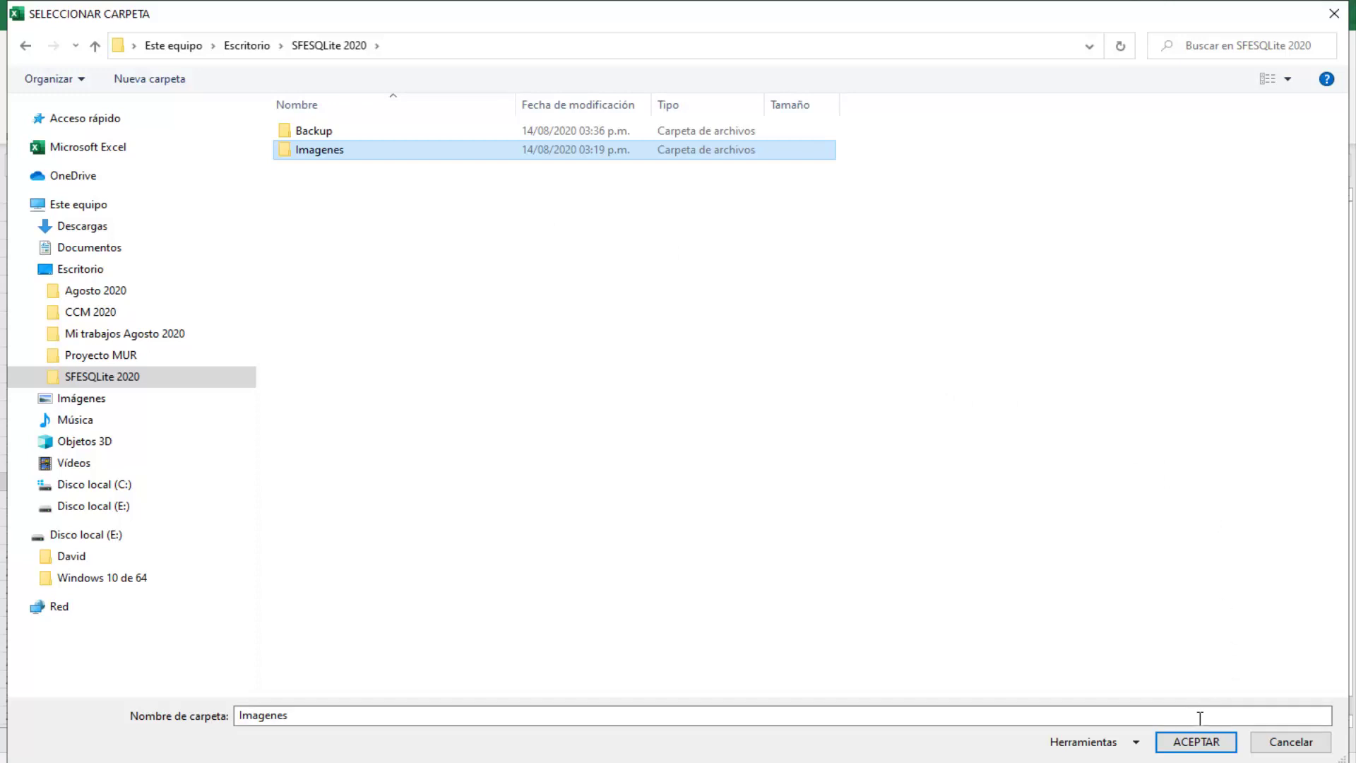
pyautogui.click(1196, 742)
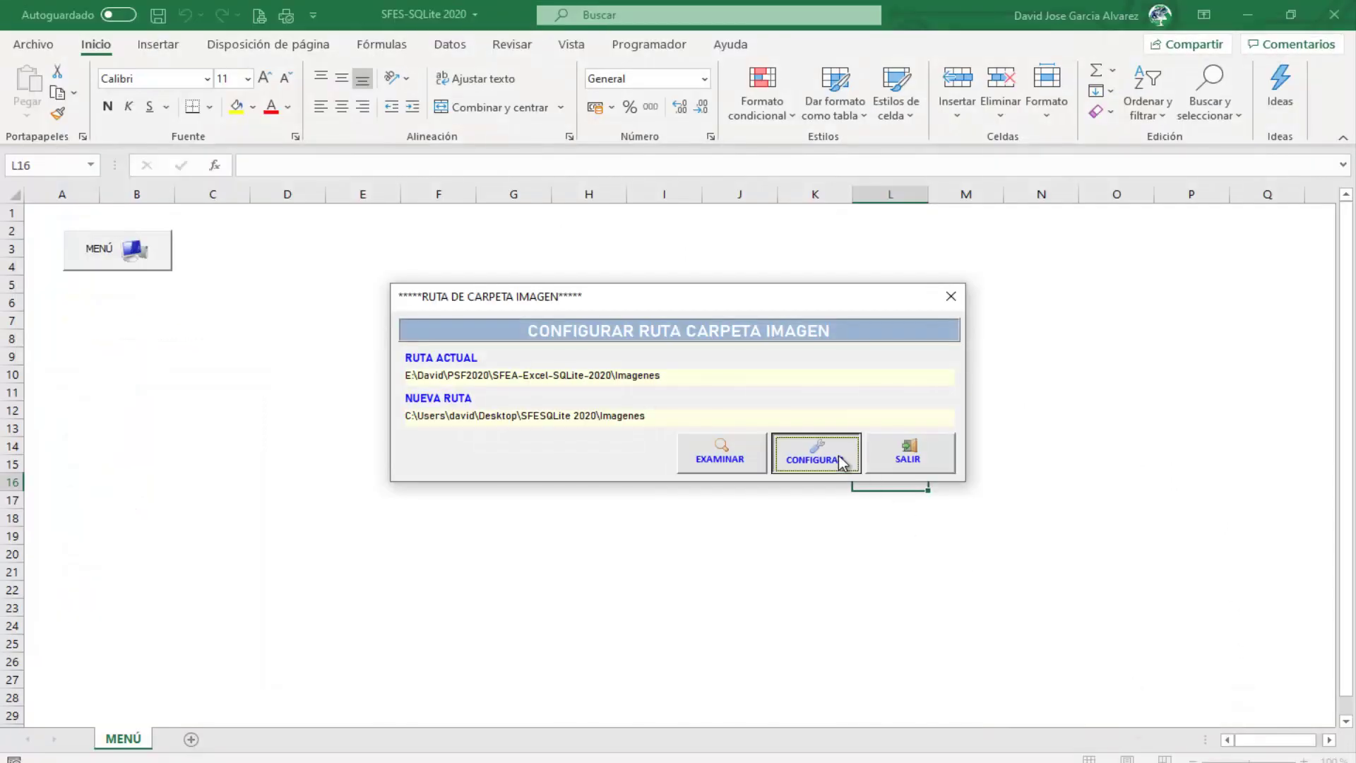
pyautogui.click(841, 462)
pyautogui.click(713, 457)
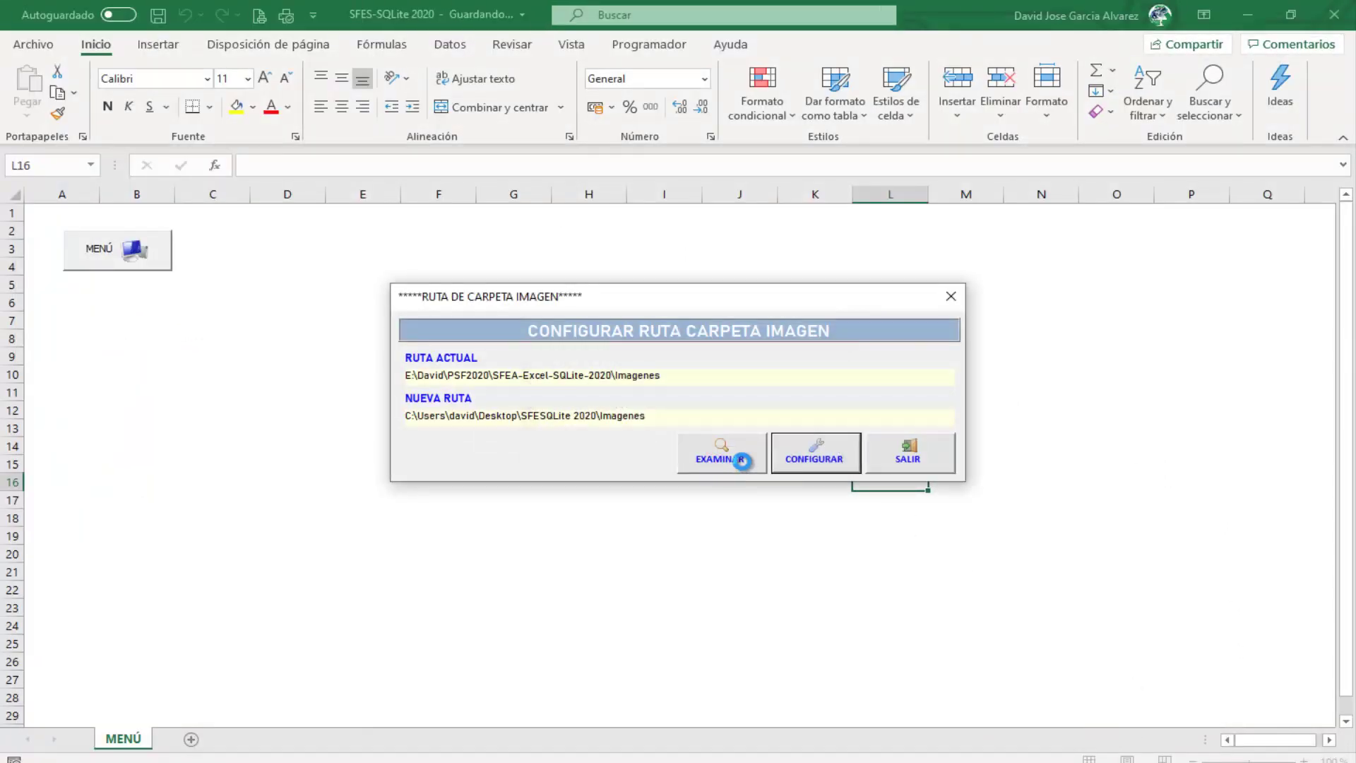
pyautogui.click(745, 466)
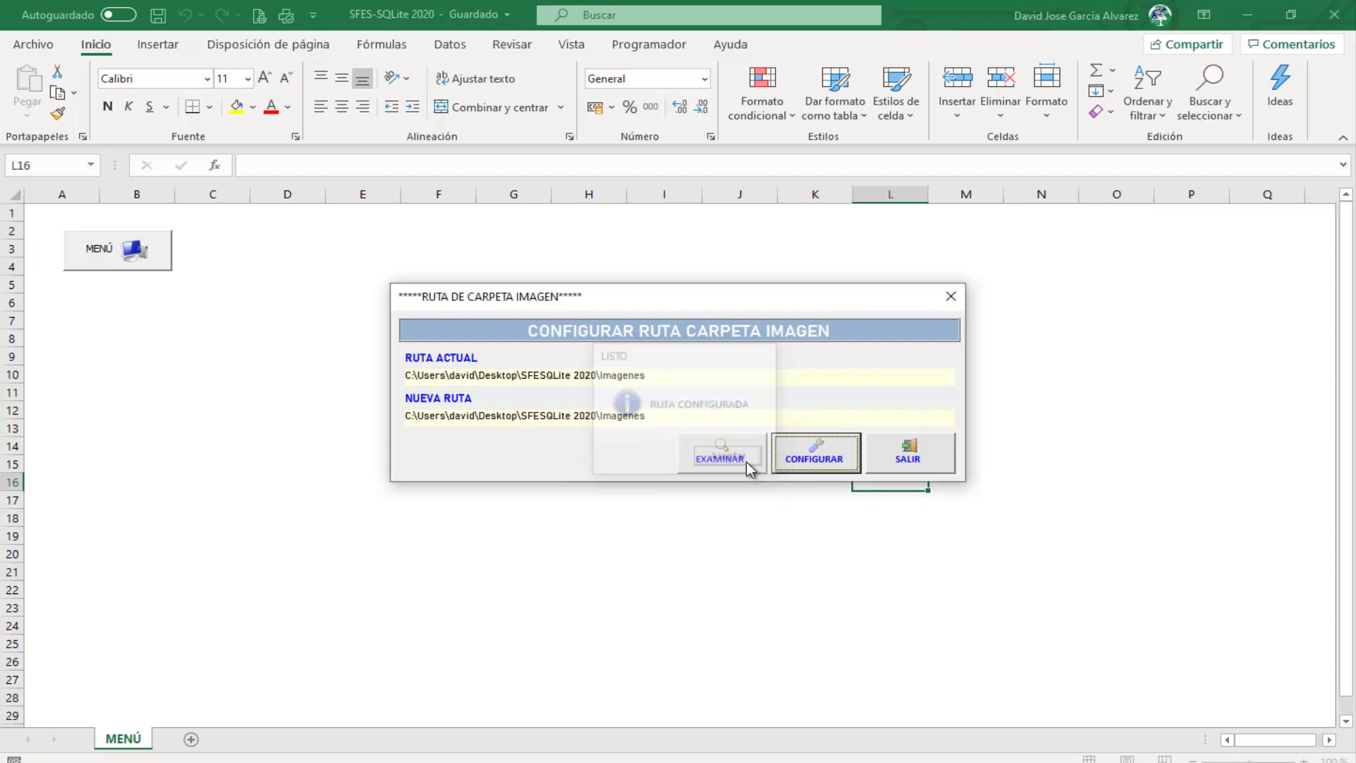
pyautogui.click(902, 453)
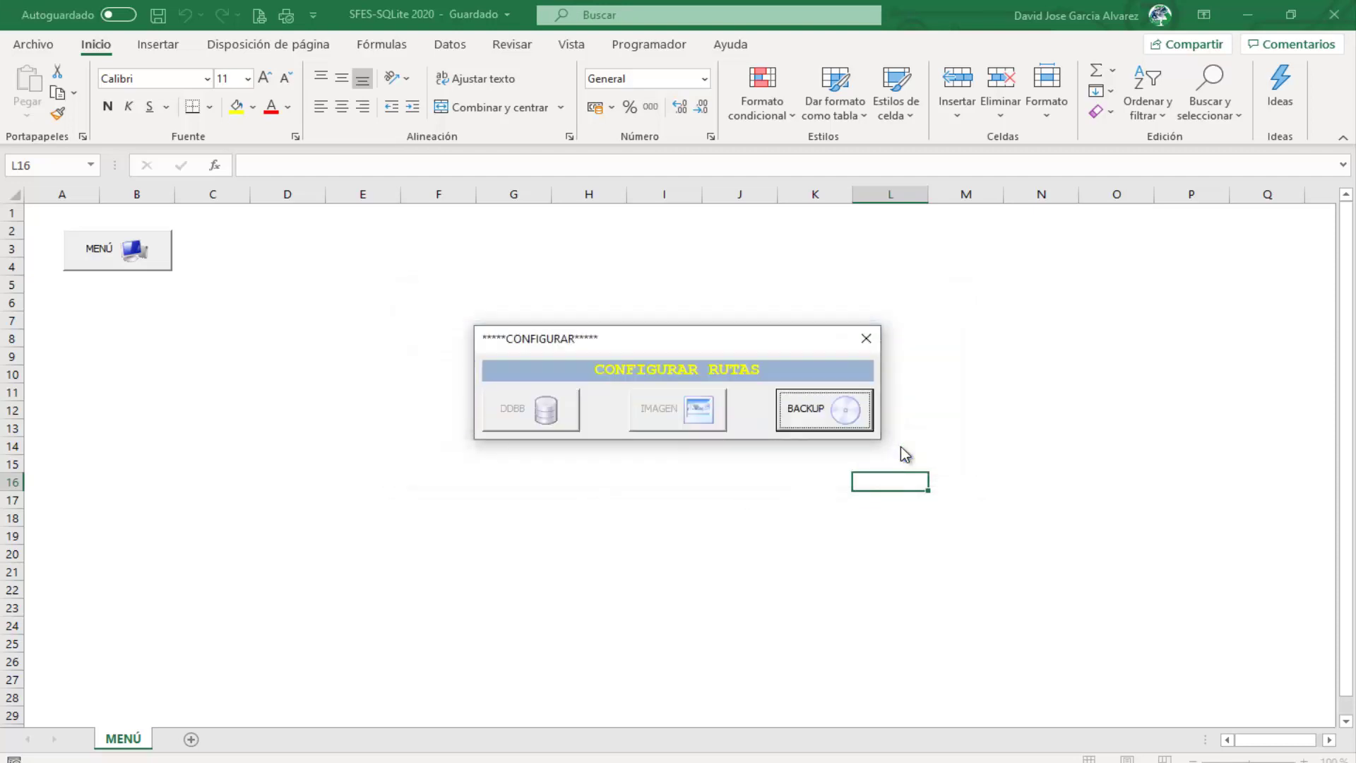
# Set the BACKUP path to the Backup folder in Escritorio\SFESQLite 2020 and confirm
pyautogui.click(836, 415)
pyautogui.click(735, 458)
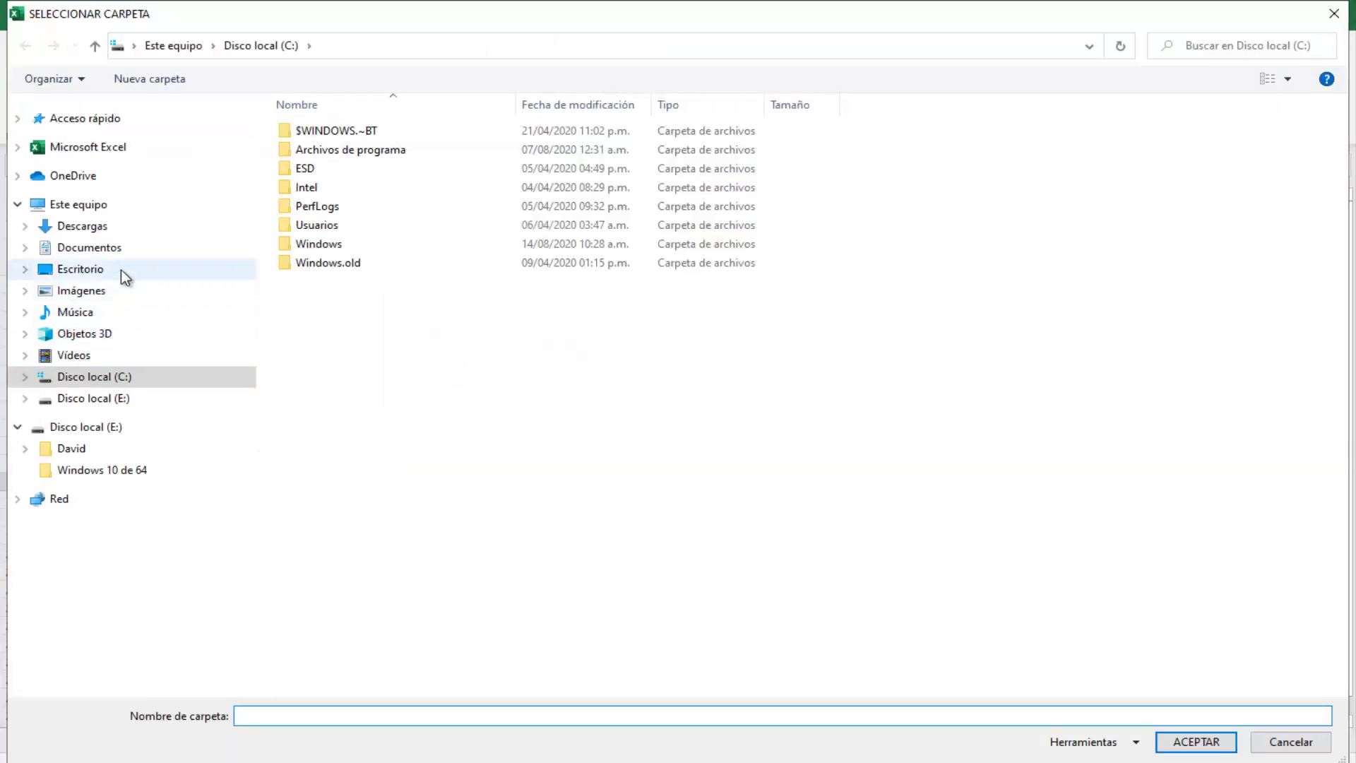
pyautogui.click(122, 270)
pyautogui.click(768, 173)
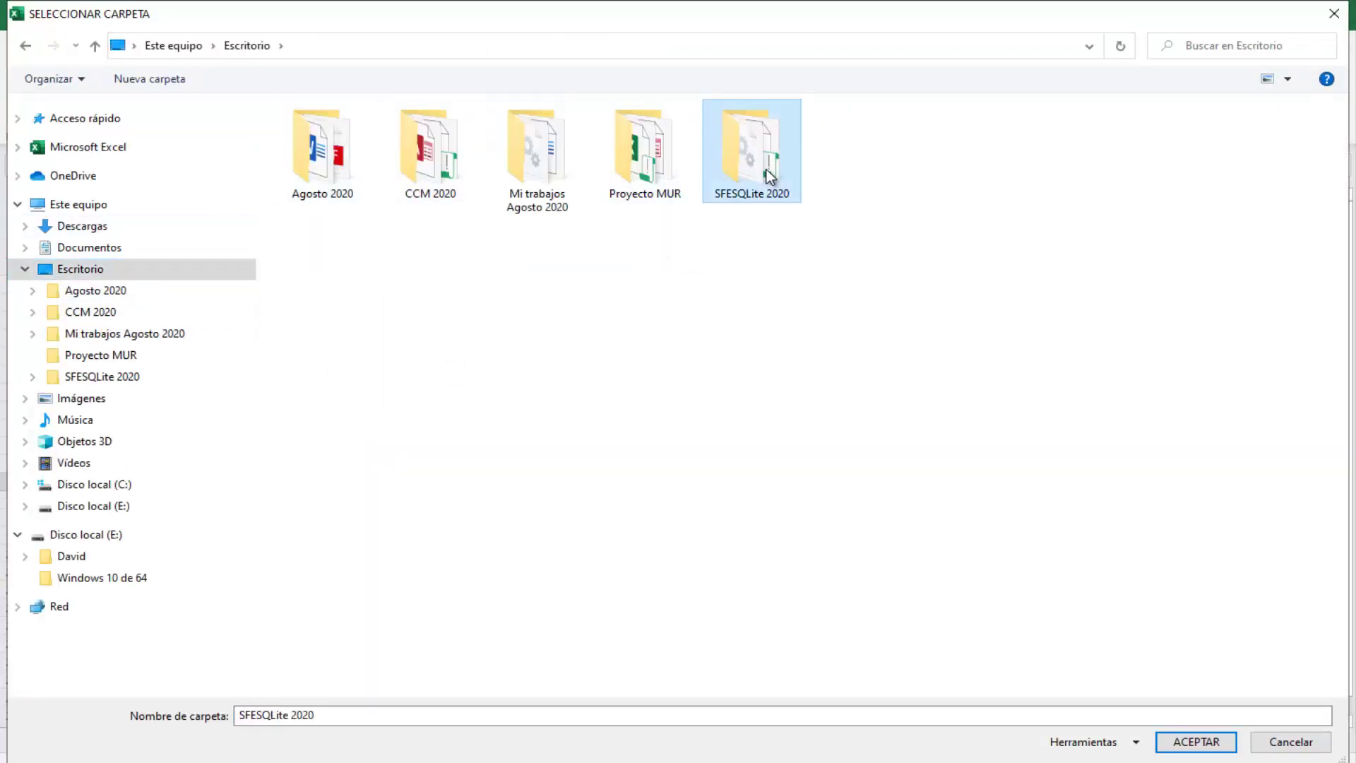
pyautogui.doubleClick(768, 174)
pyautogui.click(331, 135)
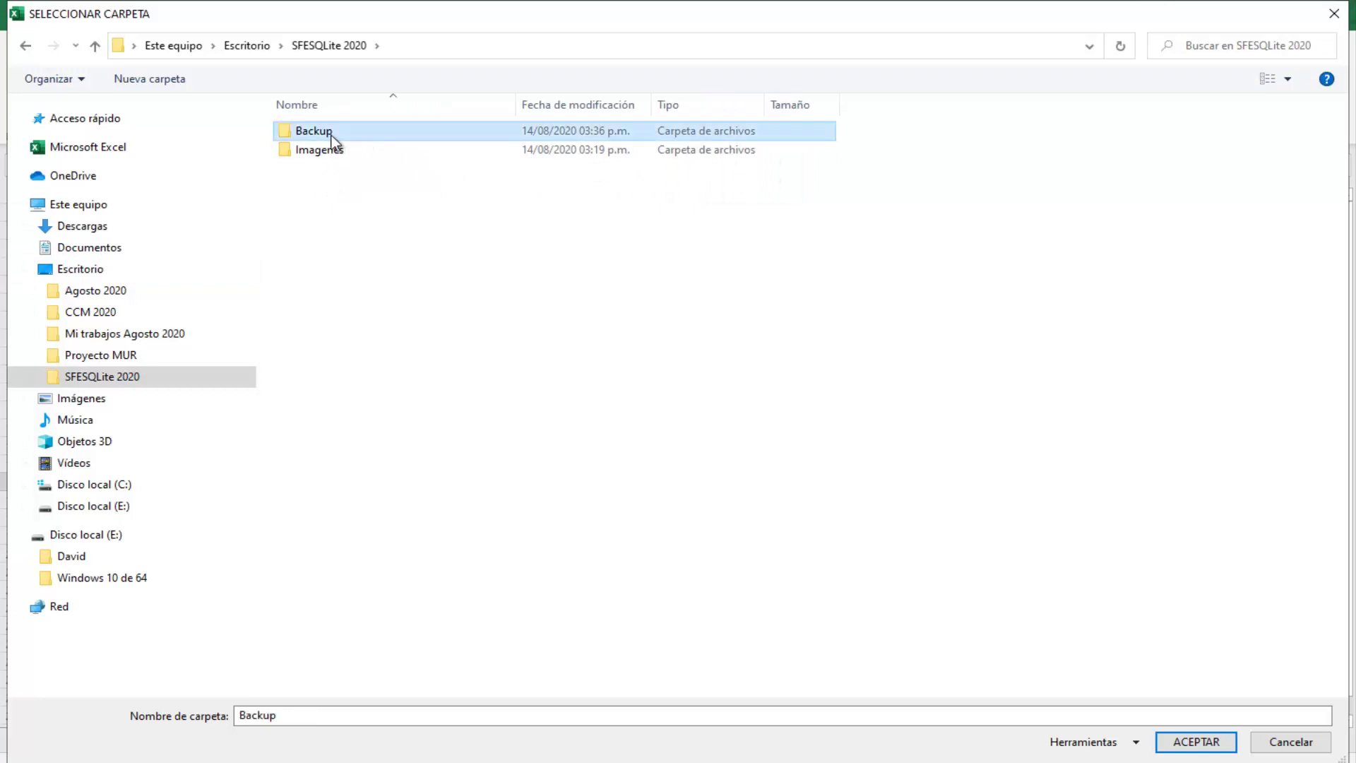
pyautogui.doubleClick(331, 136)
pyautogui.click(1194, 741)
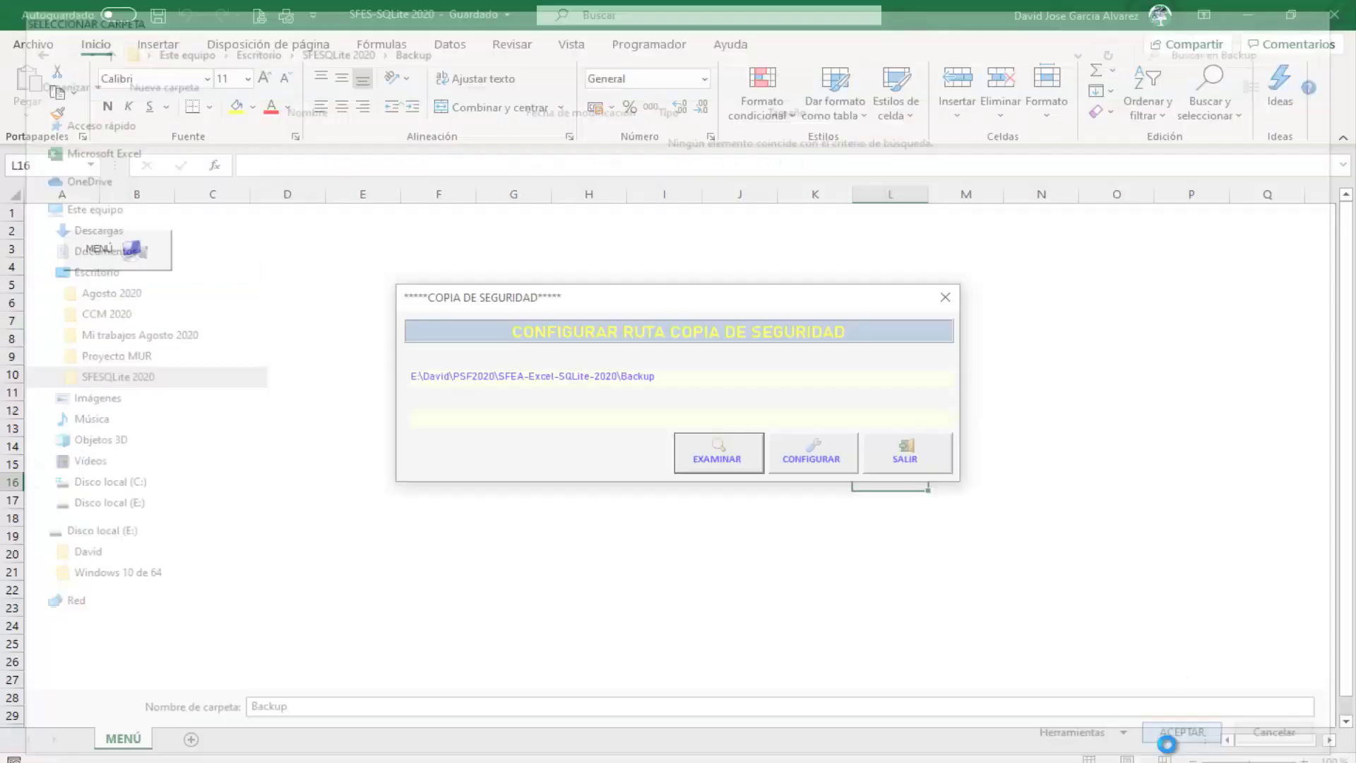
pyautogui.click(840, 450)
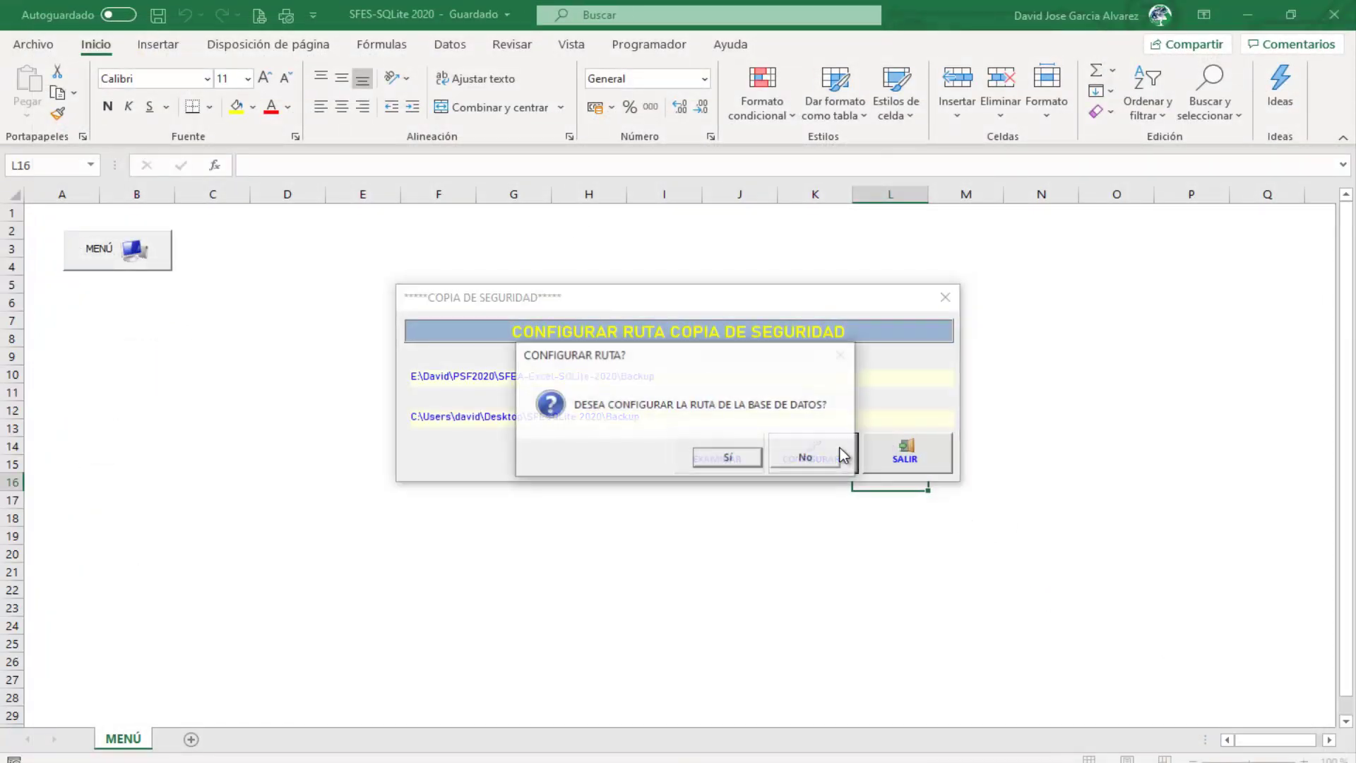
pyautogui.click(733, 457)
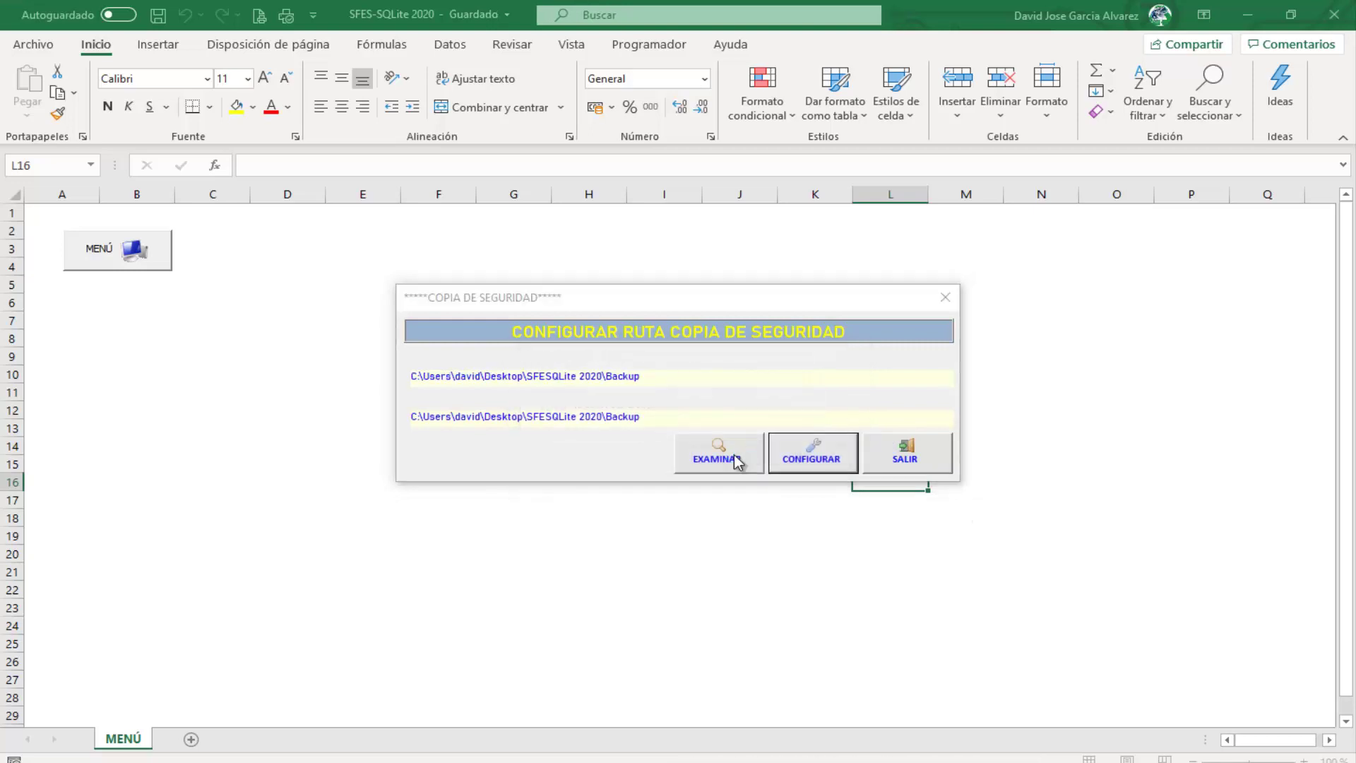
pyautogui.click(735, 457)
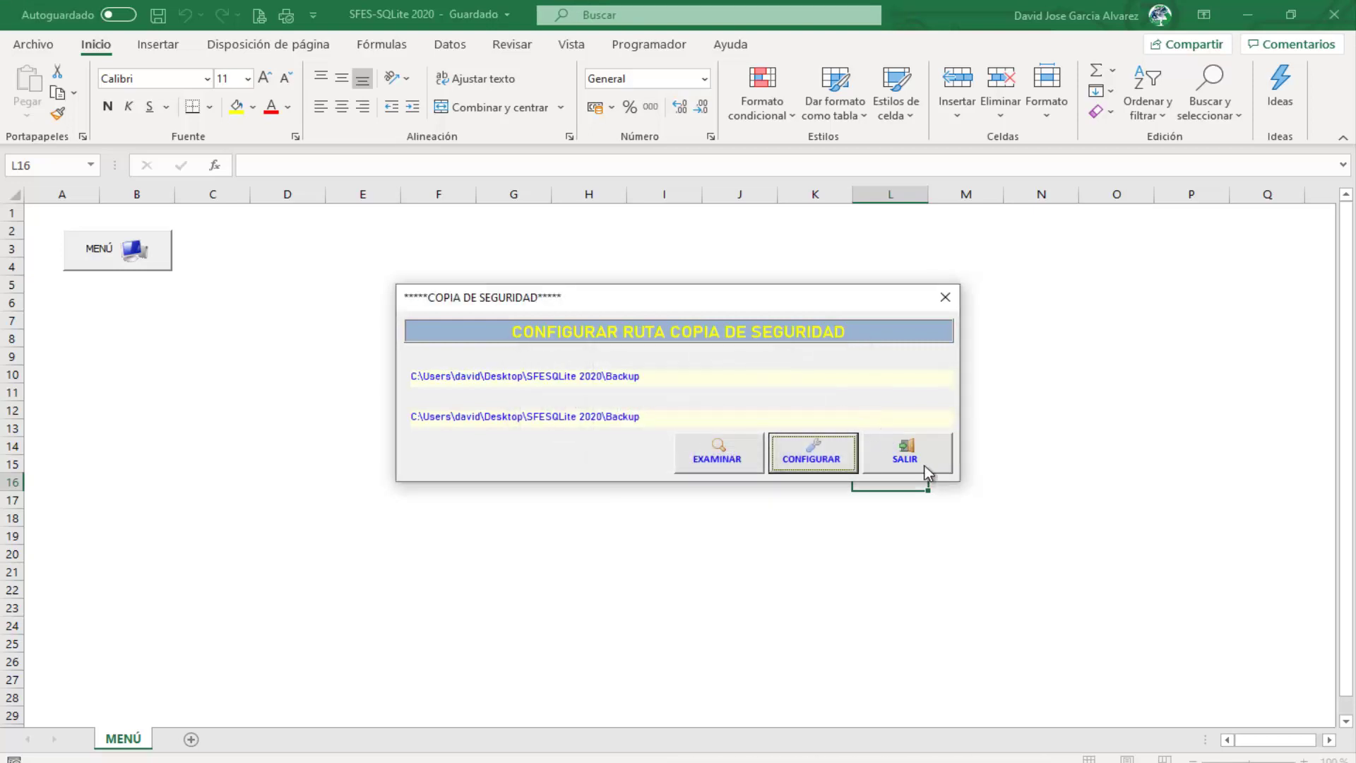
pyautogui.click(926, 466)
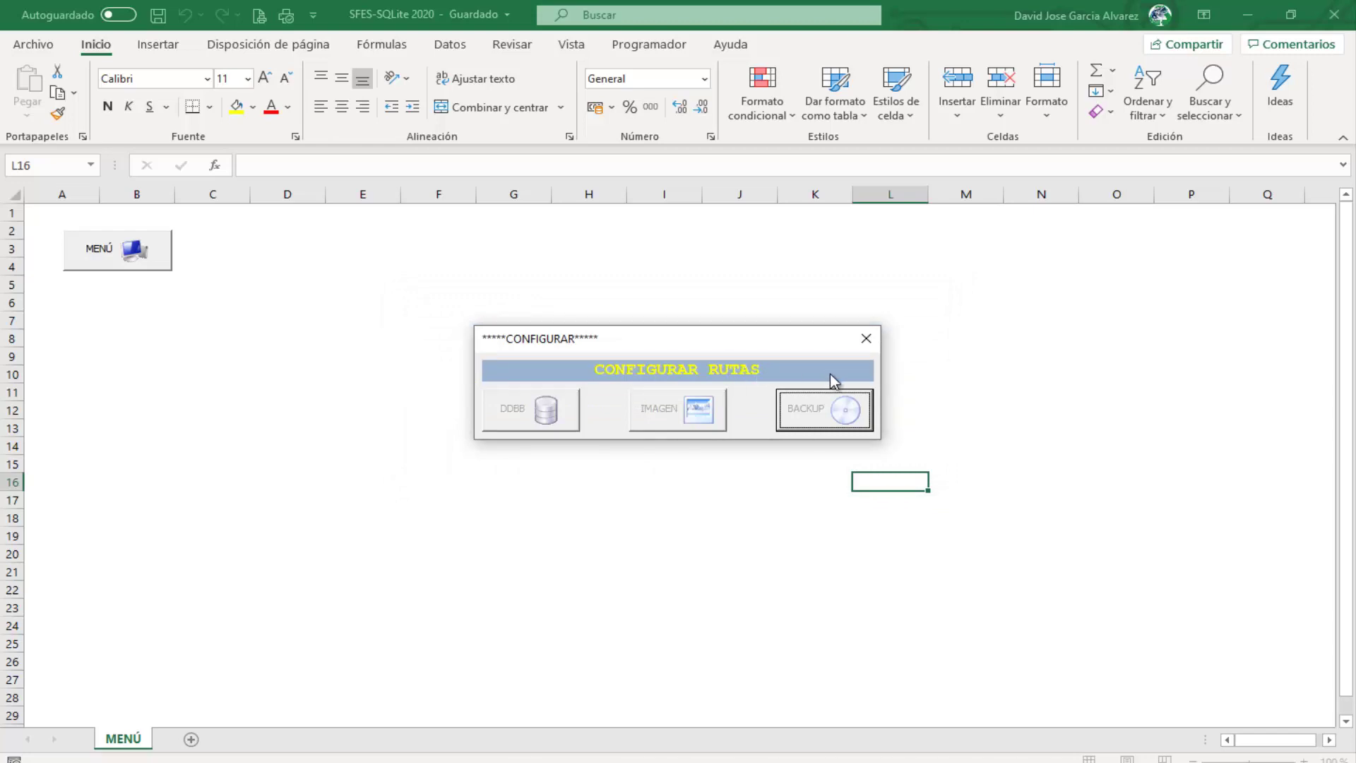
# Close the route configuration and Excel, then reopen SFES-SQLite 2020 from its folder
pyautogui.click(864, 338)
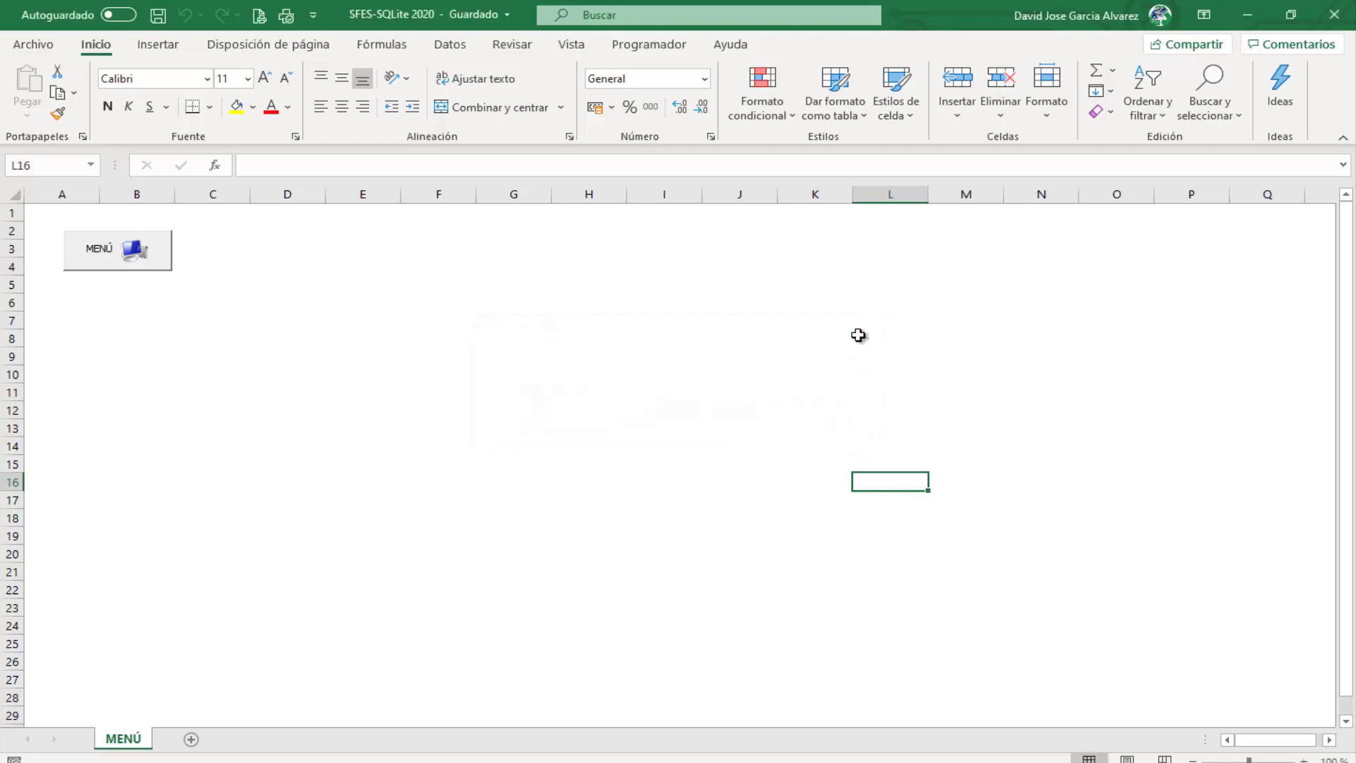
pyautogui.click(1334, 14)
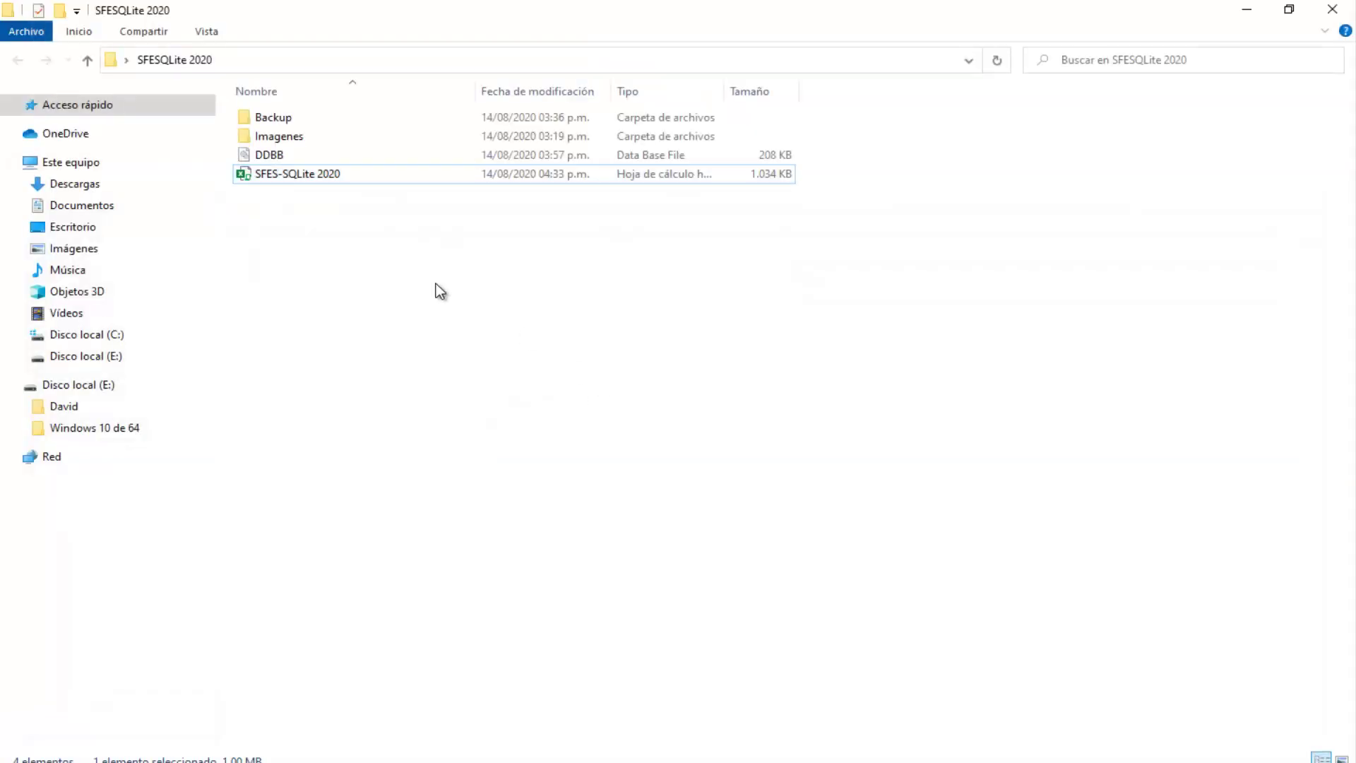
pyautogui.doubleClick(336, 180)
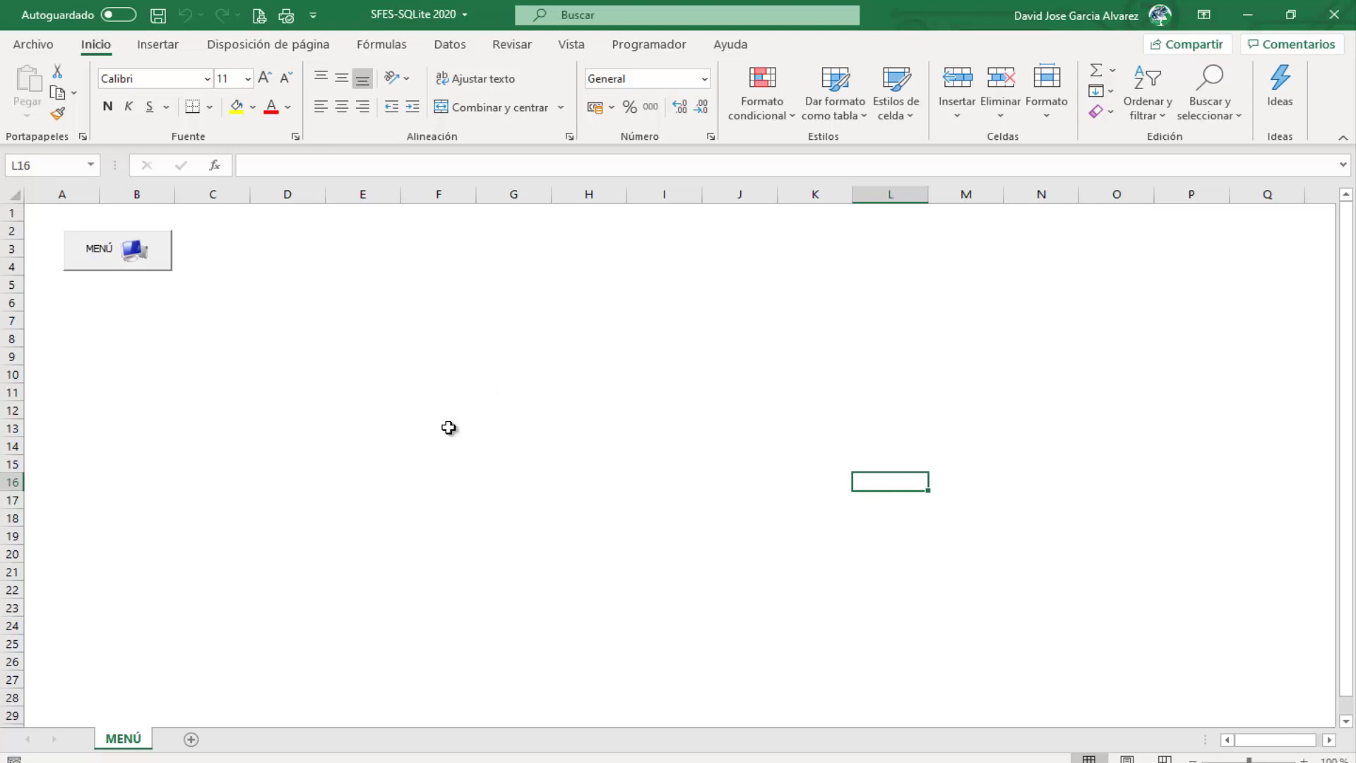
# Log in from the MENÚ sheet with the administrator user name and password
pyautogui.click(128, 252)
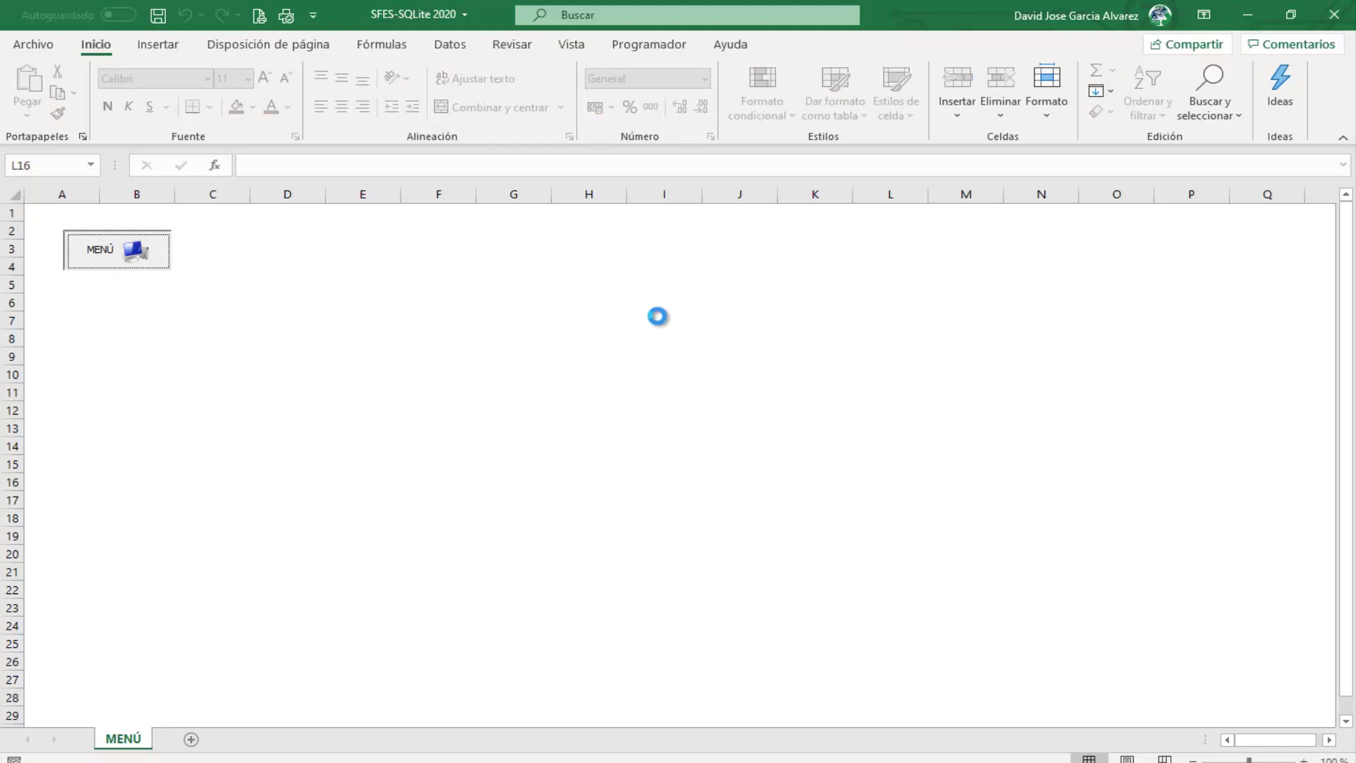
pyautogui.write('ADM')
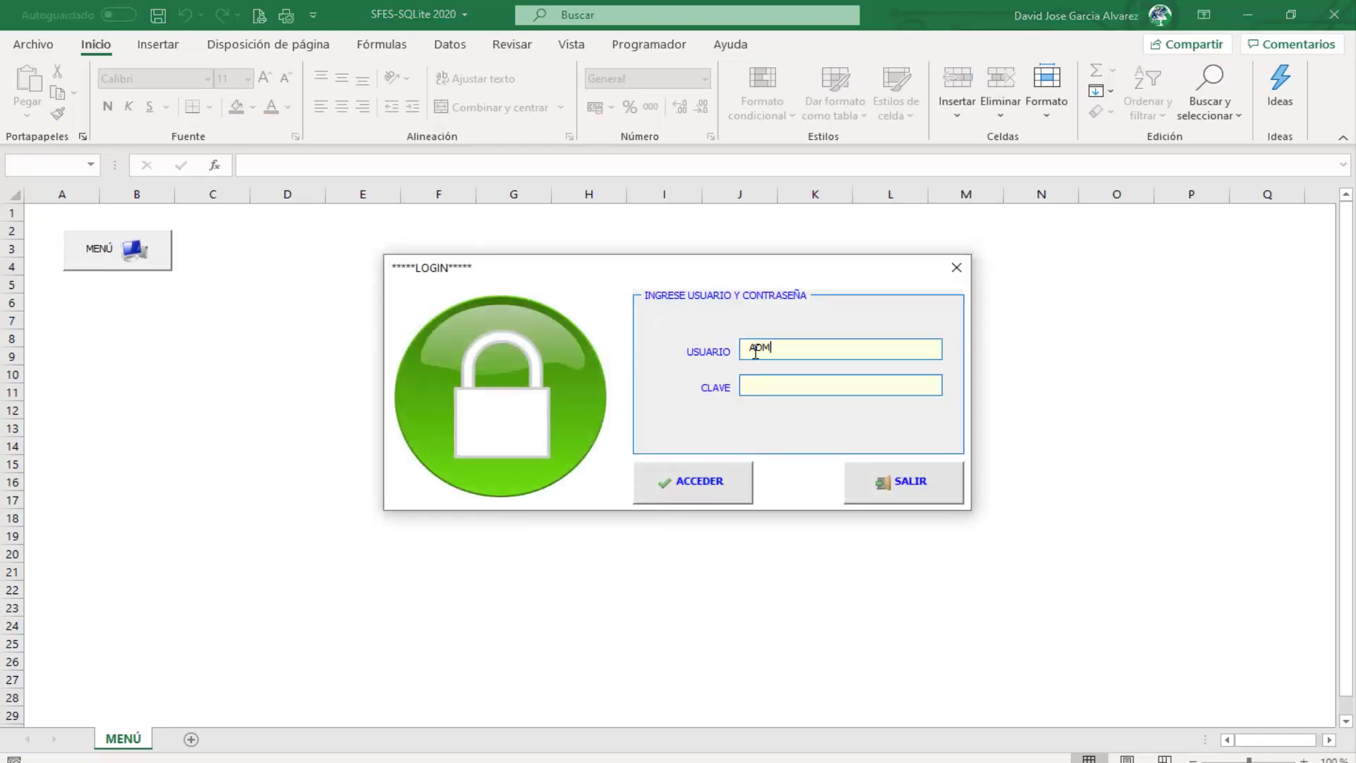
pyautogui.write('IN')
pyautogui.press('Tab')
pyautogui.press('Tab')
pyautogui.press('Return')
pyautogui.press('Return')
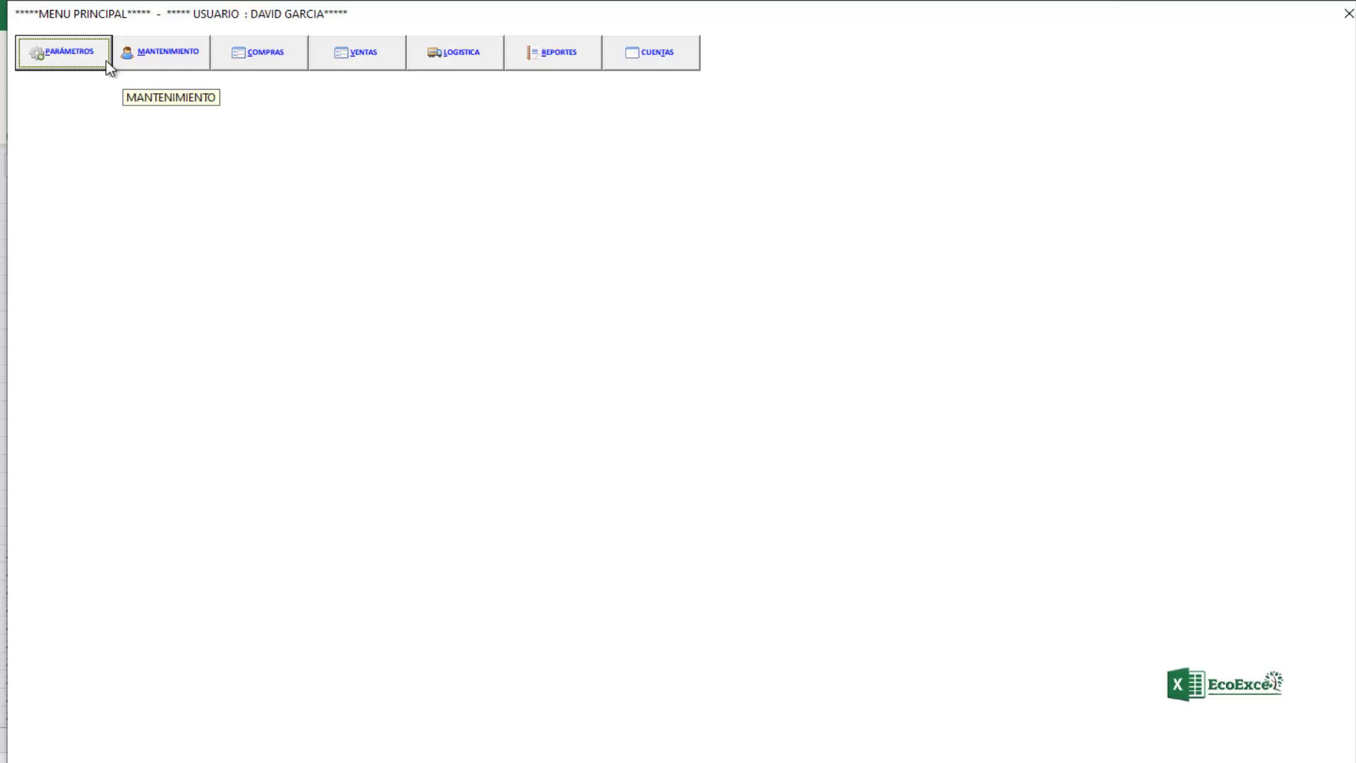
# Browse the PARÁMETROS through CUENTAS menus, then open PARÁMETROS > CONFIGURACIONES
pyautogui.click(81, 42)
pyautogui.click(163, 51)
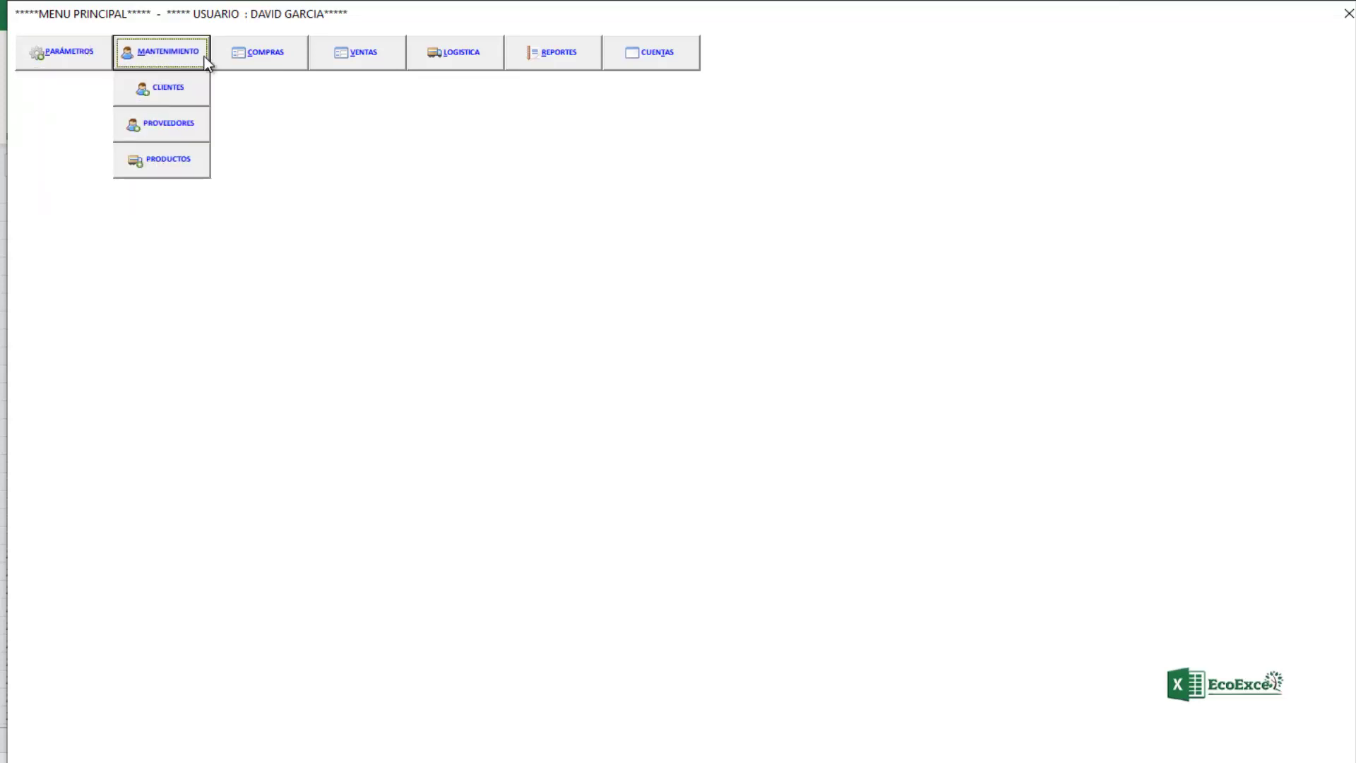
pyautogui.click(267, 55)
pyautogui.click(374, 60)
pyautogui.click(442, 61)
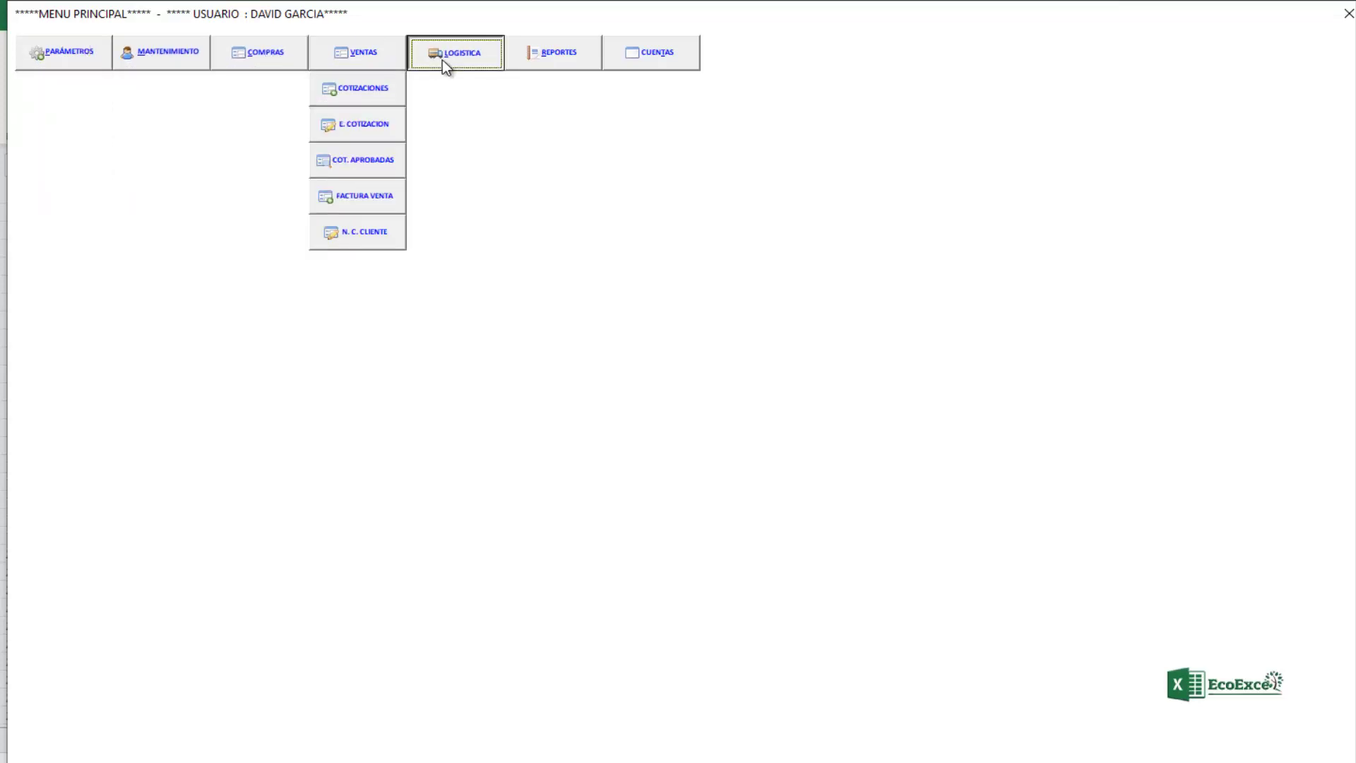
pyautogui.click(549, 53)
pyautogui.click(658, 56)
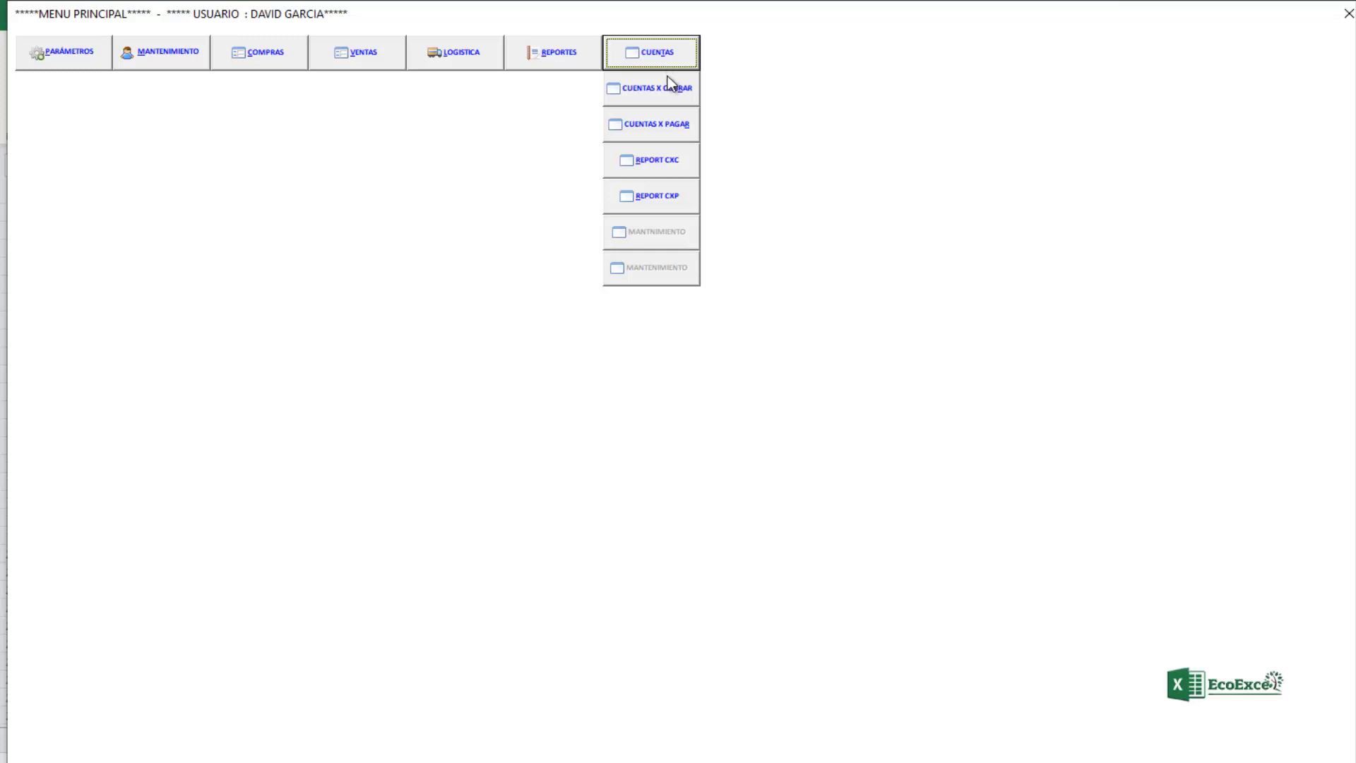
pyautogui.click(71, 52)
pyautogui.click(86, 164)
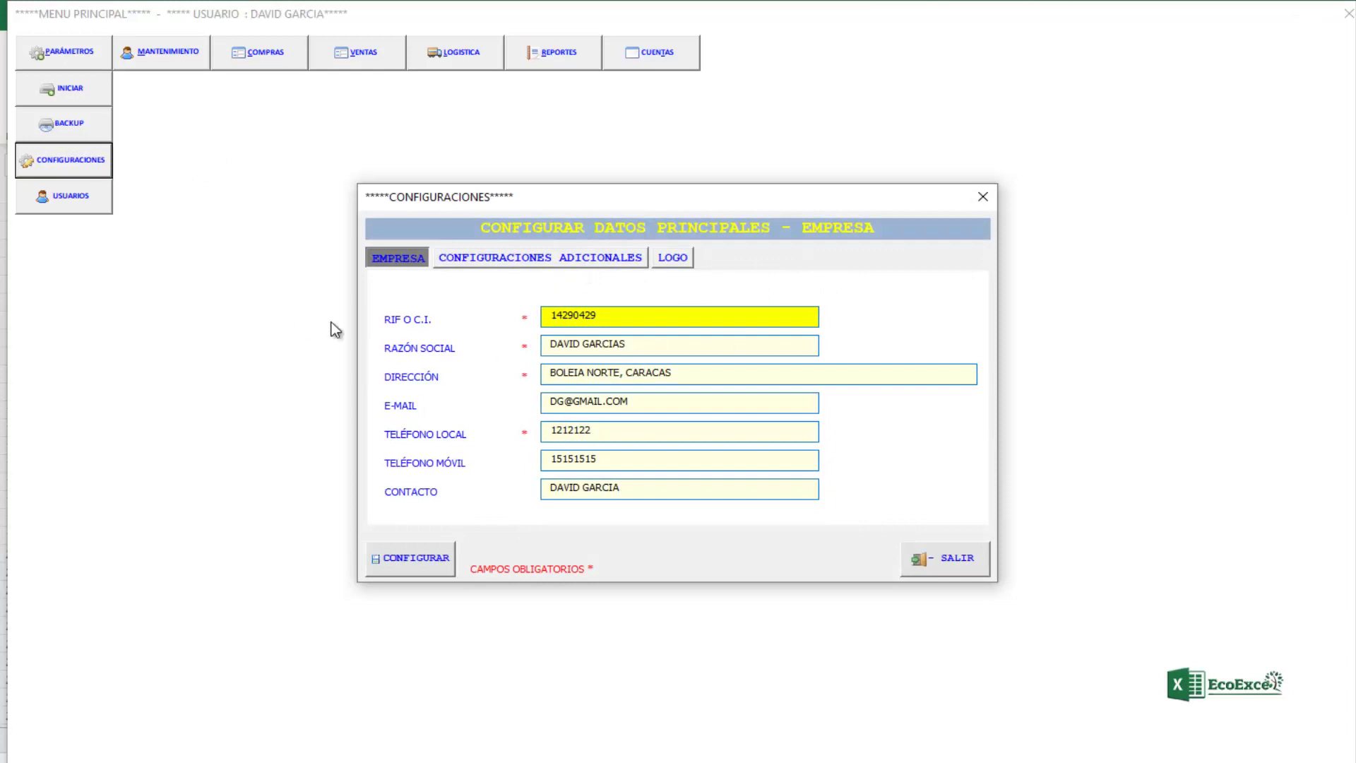
# Review the additional settings: decimal places, tax 16, I.V.A. abbreviation, currency BS.F
pyautogui.click(598, 266)
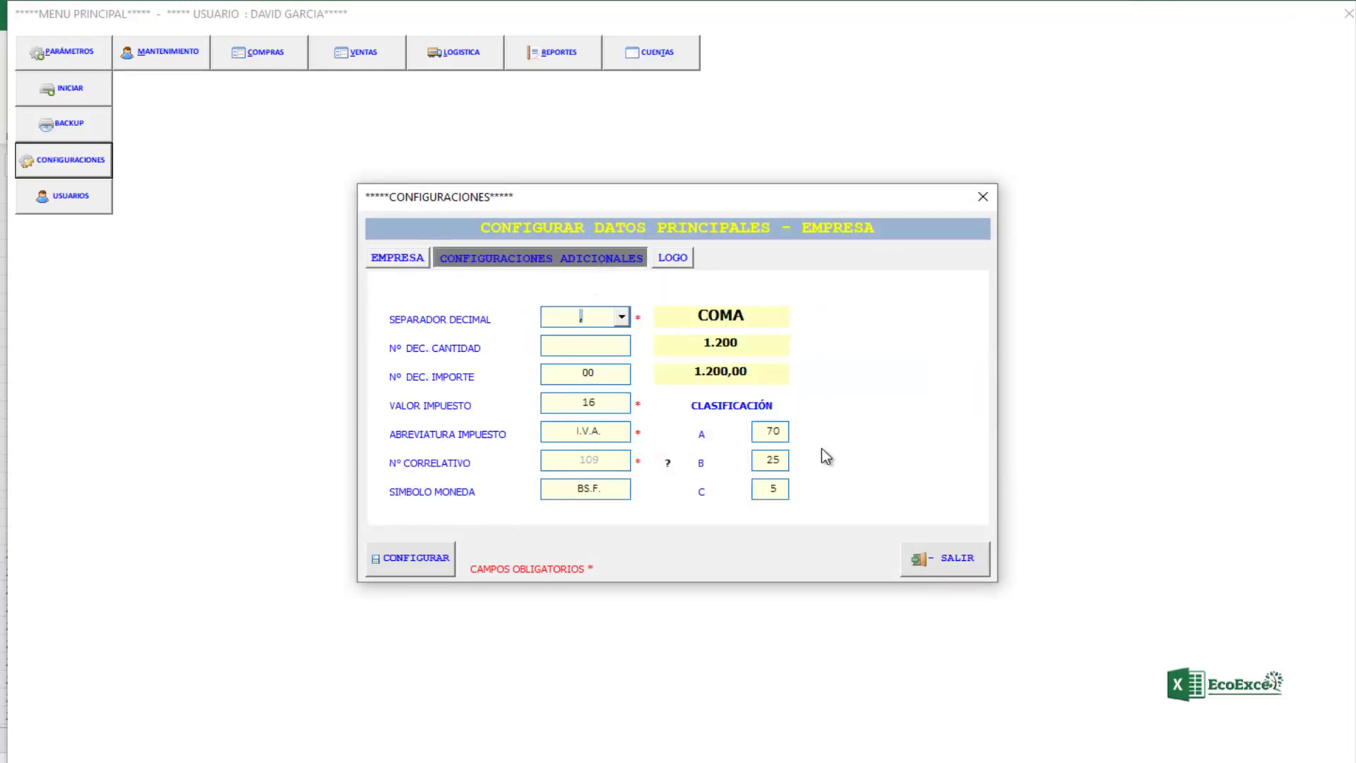
pyautogui.click(603, 351)
pyautogui.doubleClick(538, 406)
pyautogui.doubleClick(617, 434)
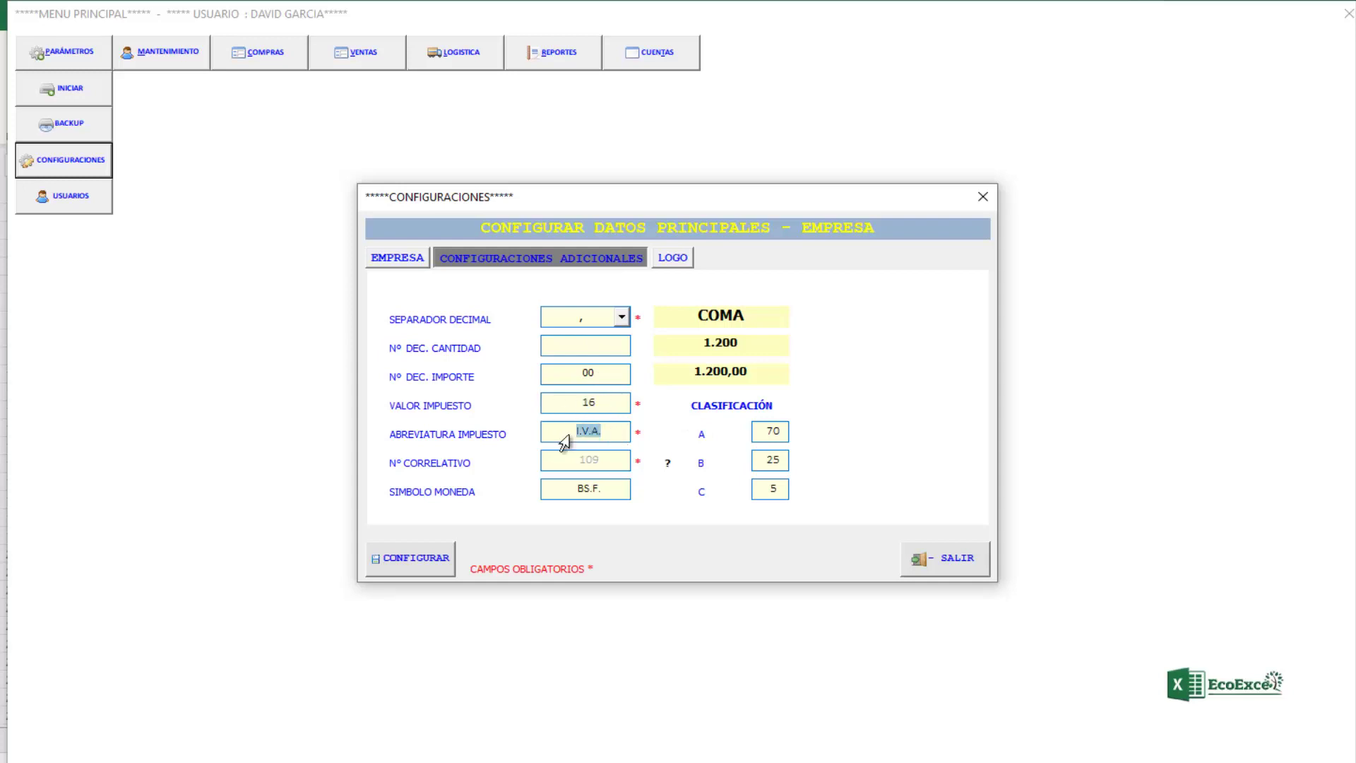
pyautogui.doubleClick(549, 498)
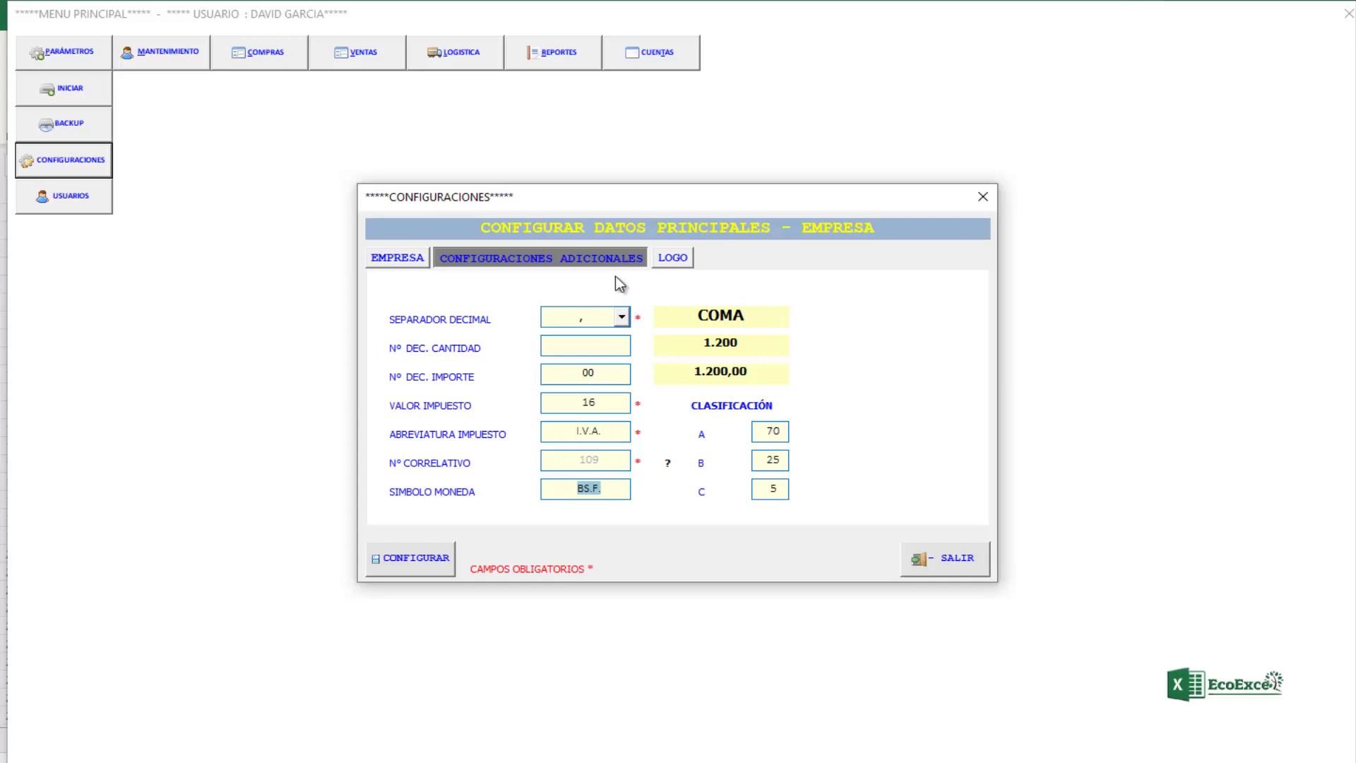
# Check the Fondo.jpg logo, close the settings, and start a backup copy
pyautogui.click(683, 260)
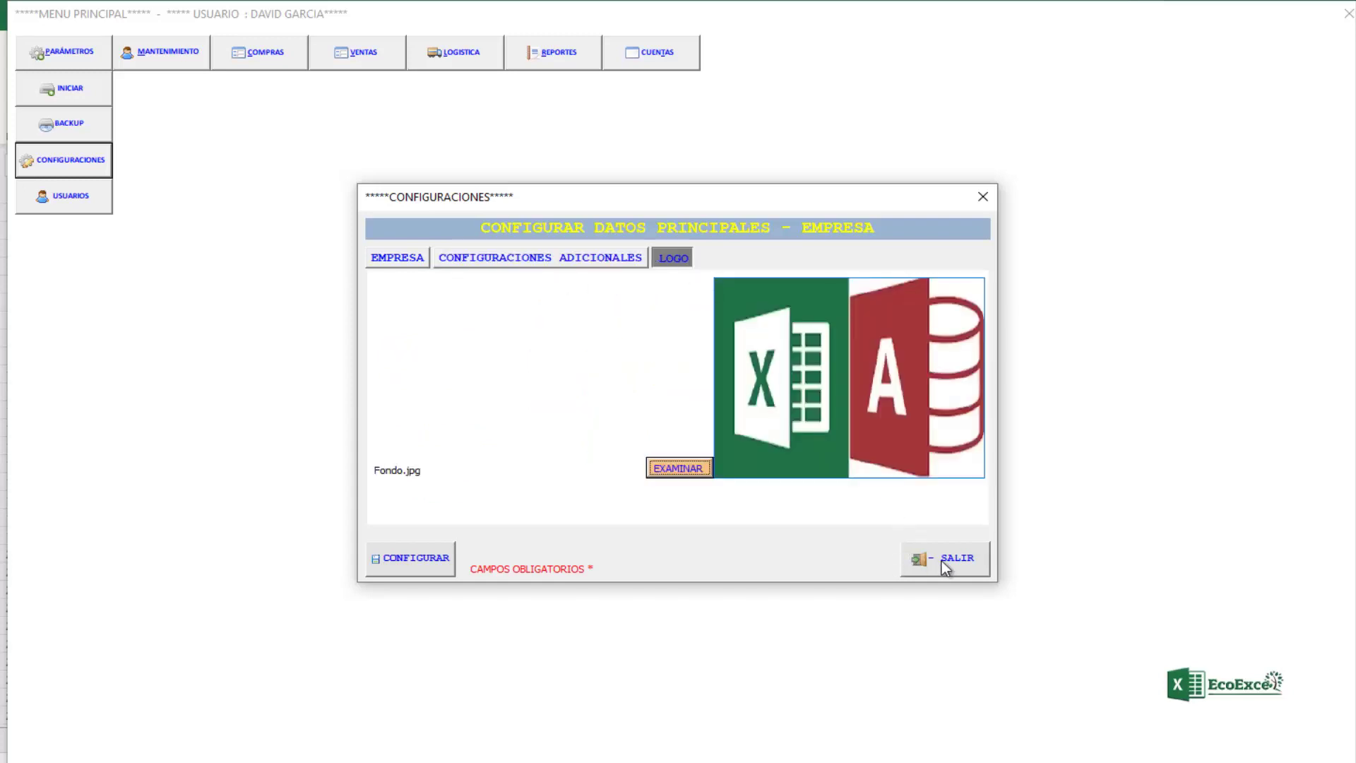
pyautogui.click(918, 558)
pyautogui.click(89, 130)
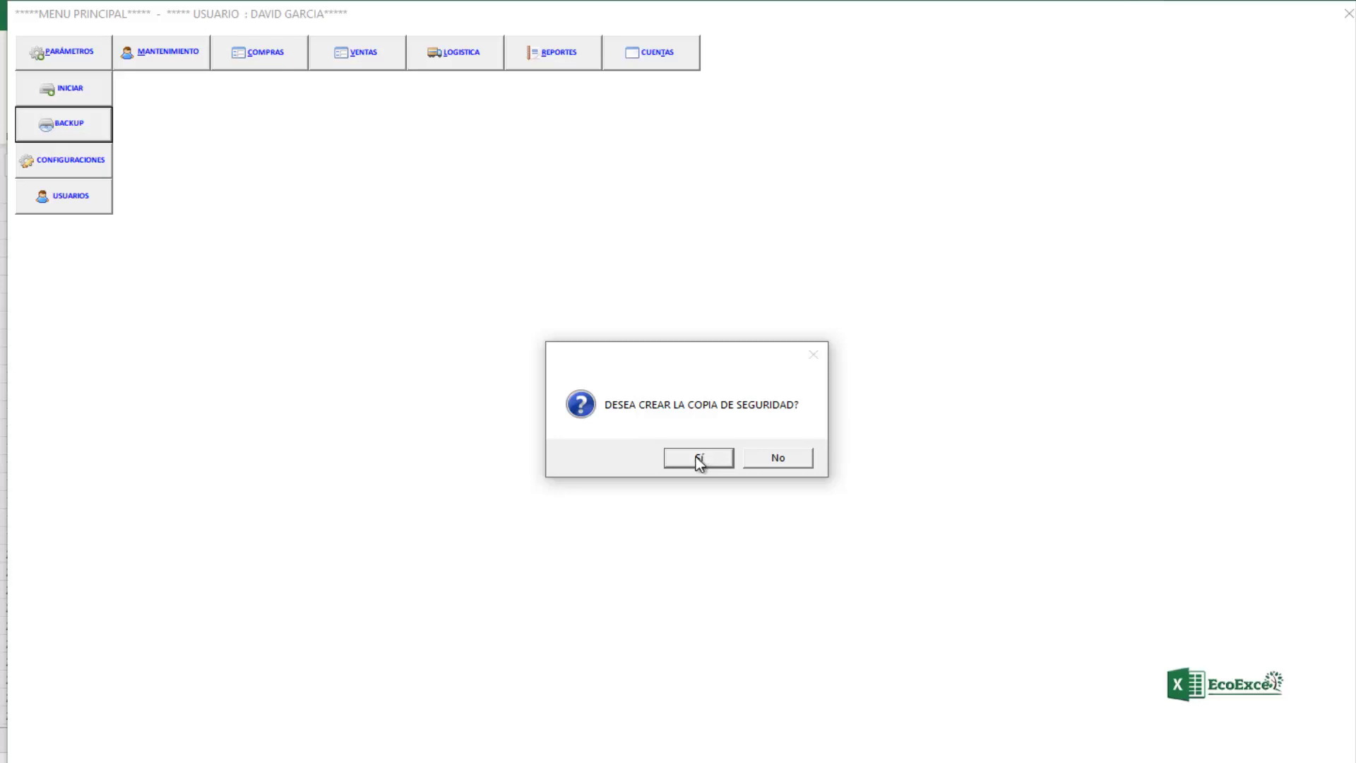
# Confirm creating the database backup copy and acknowledge the backup success message
pyautogui.click(674, 463)
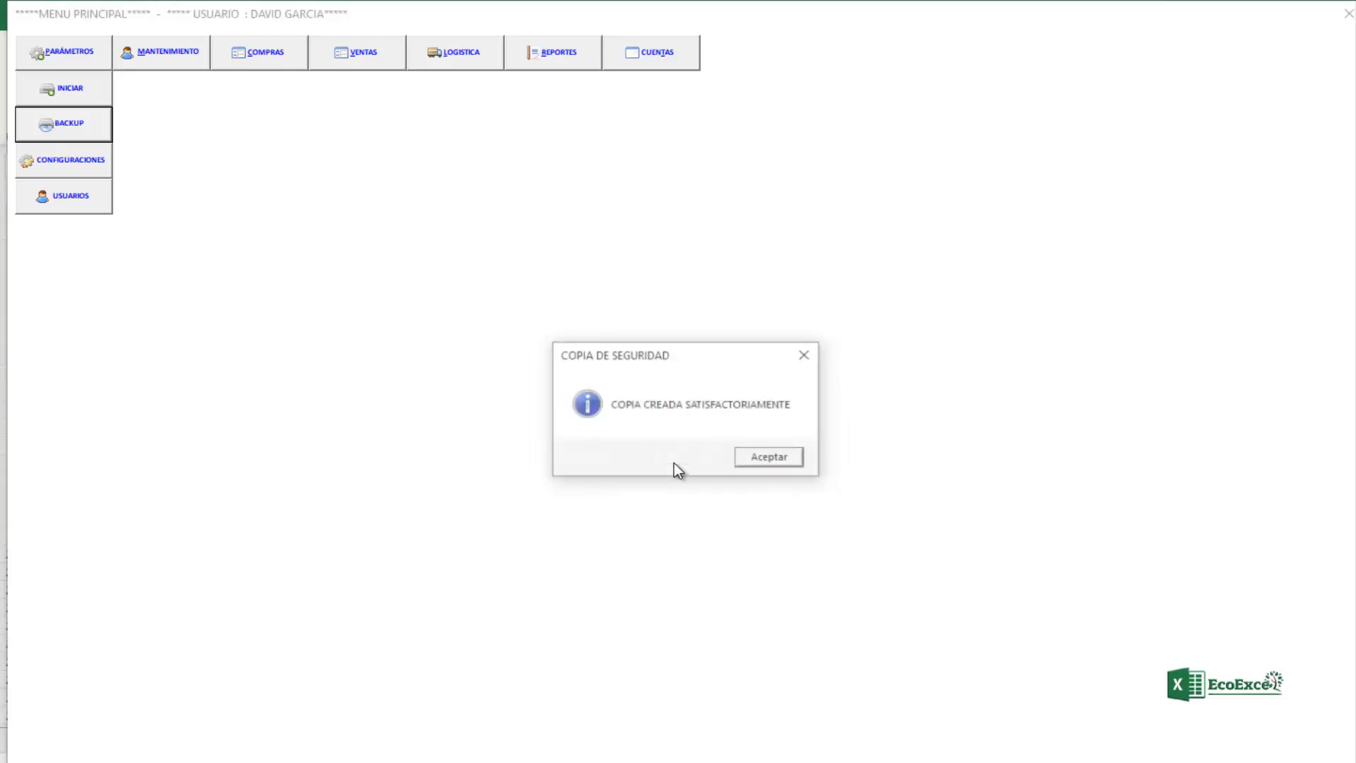
pyautogui.click(770, 458)
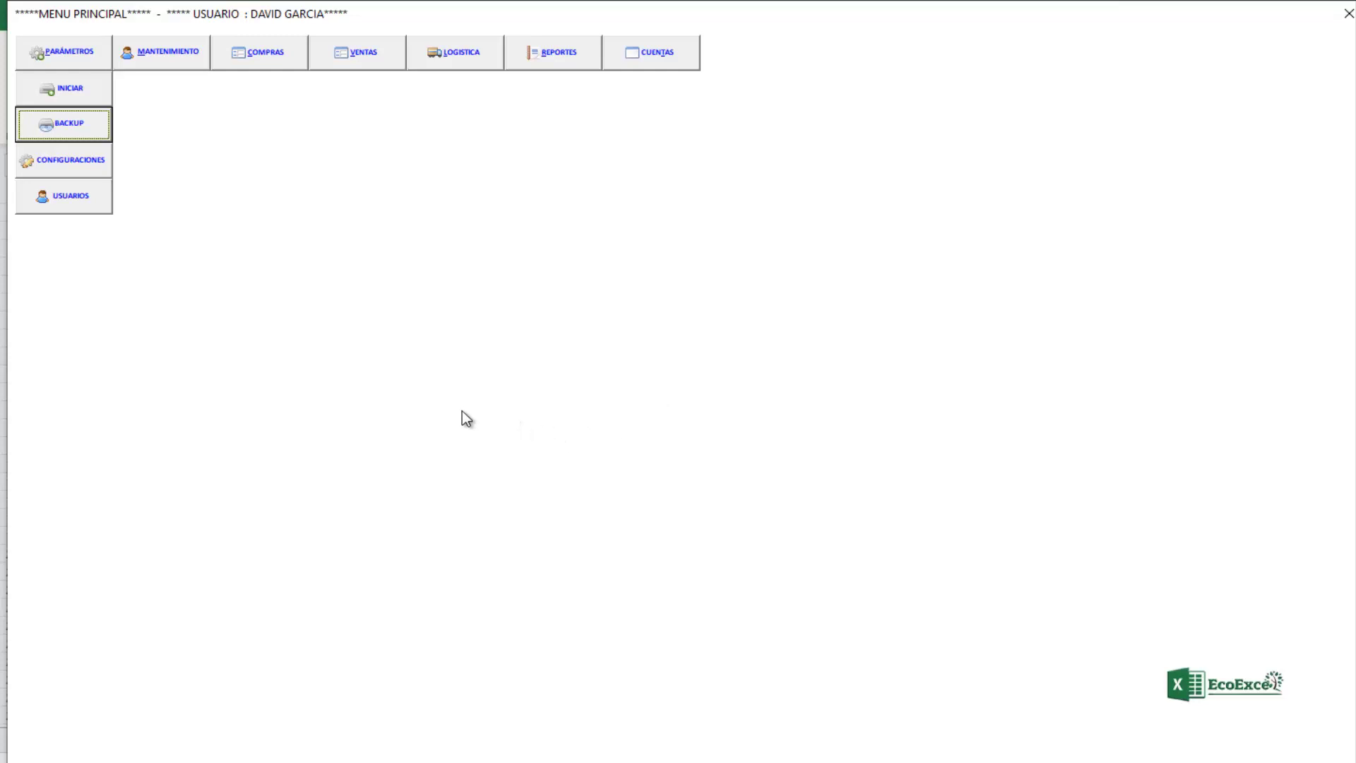
# Open INICIO SISTEMA from PARÁMETROS, close it without running, and show the MANTENIMIENTO options
pyautogui.click(68, 94)
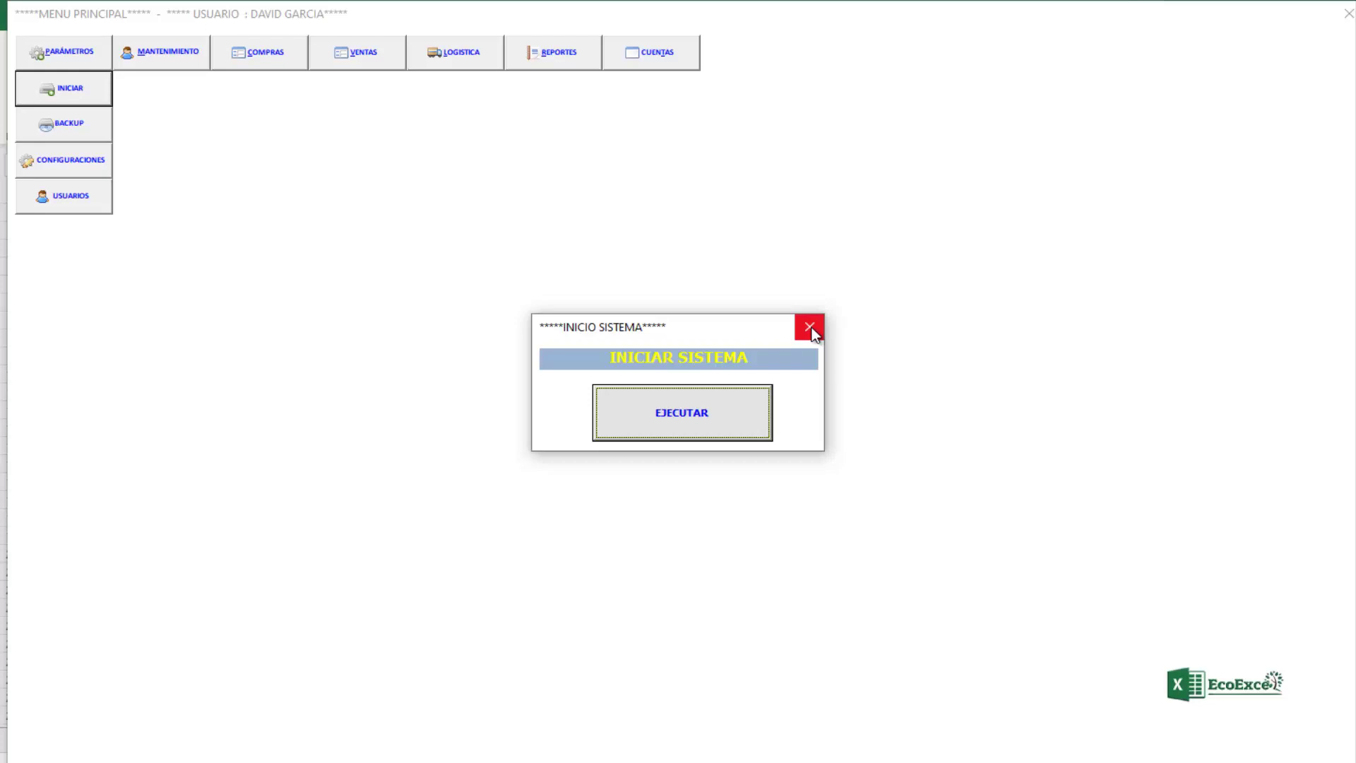
pyautogui.click(809, 327)
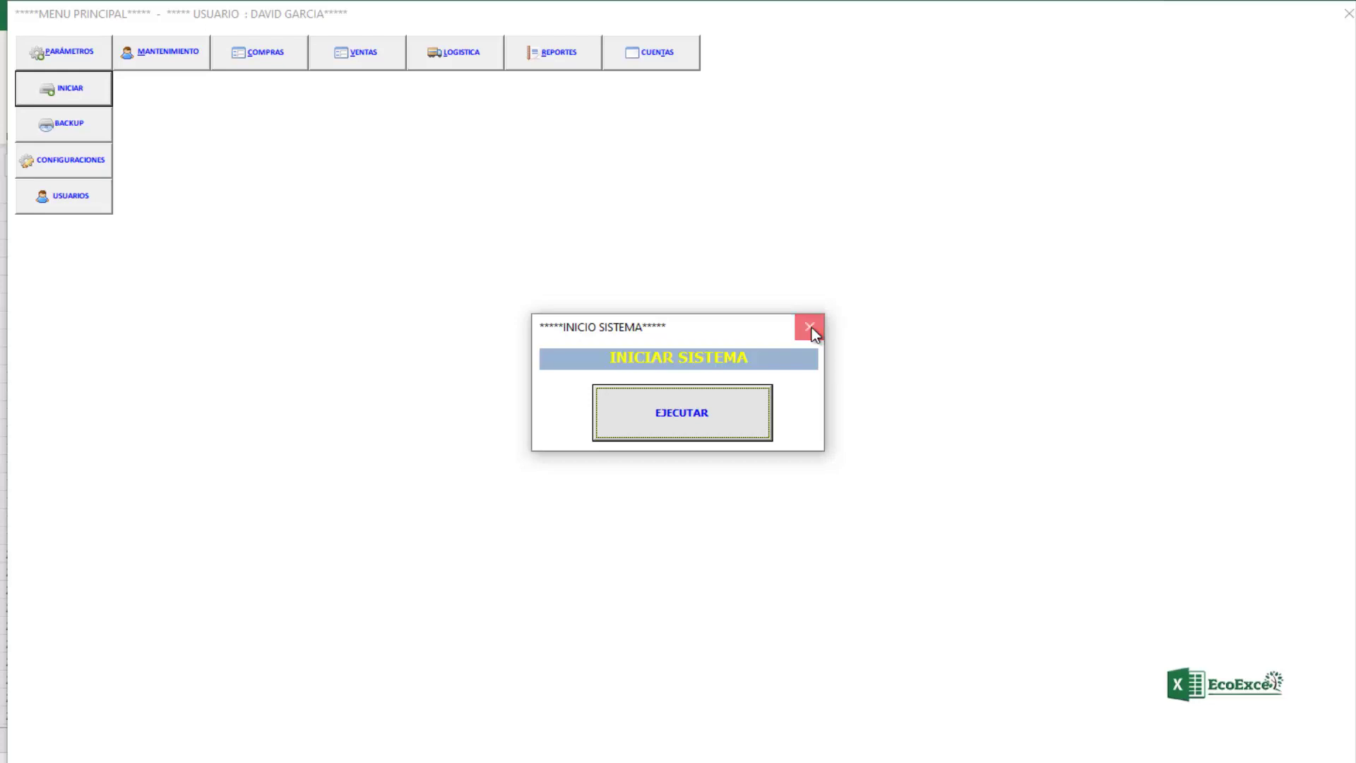
pyautogui.click(203, 65)
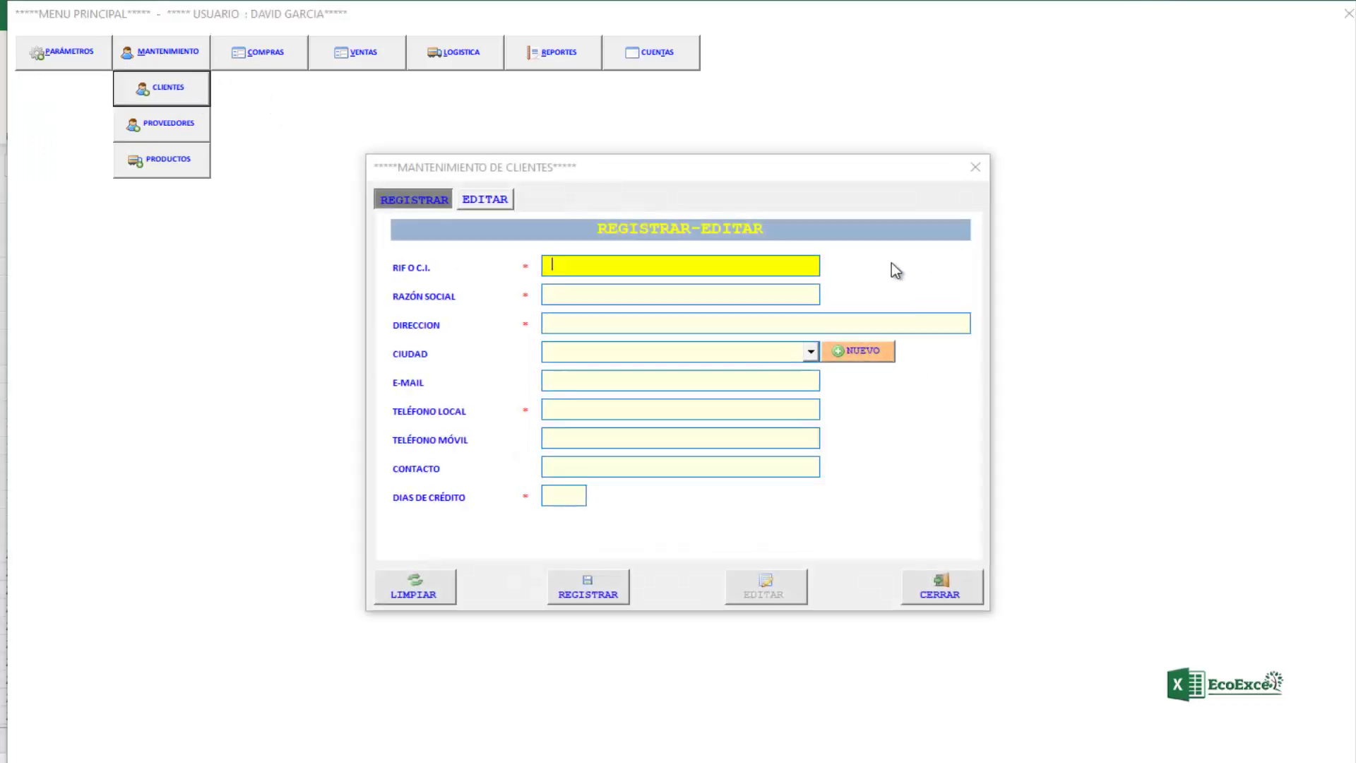
# Look up CLIENTE DE PRUEBA in client maintenance, then close the form
pyautogui.click(485, 201)
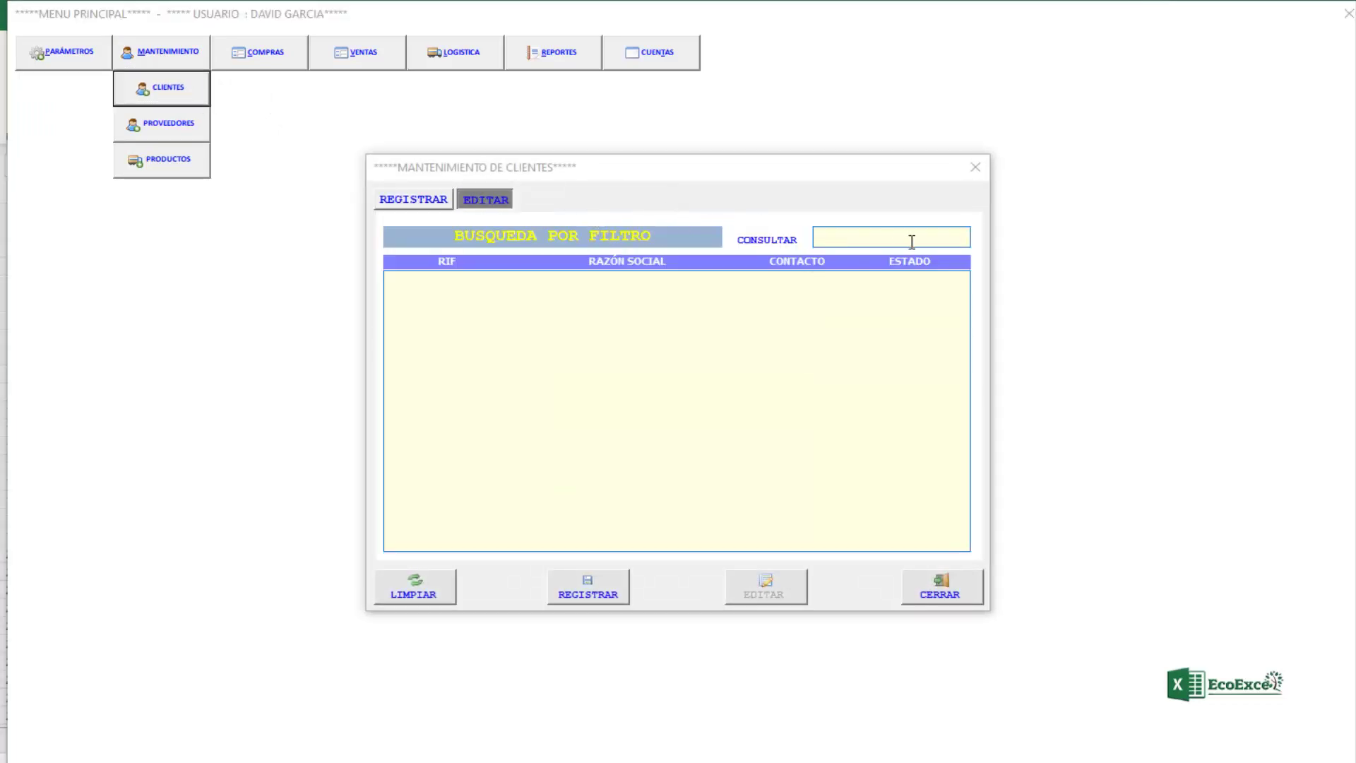
pyautogui.doubleClick(656, 302)
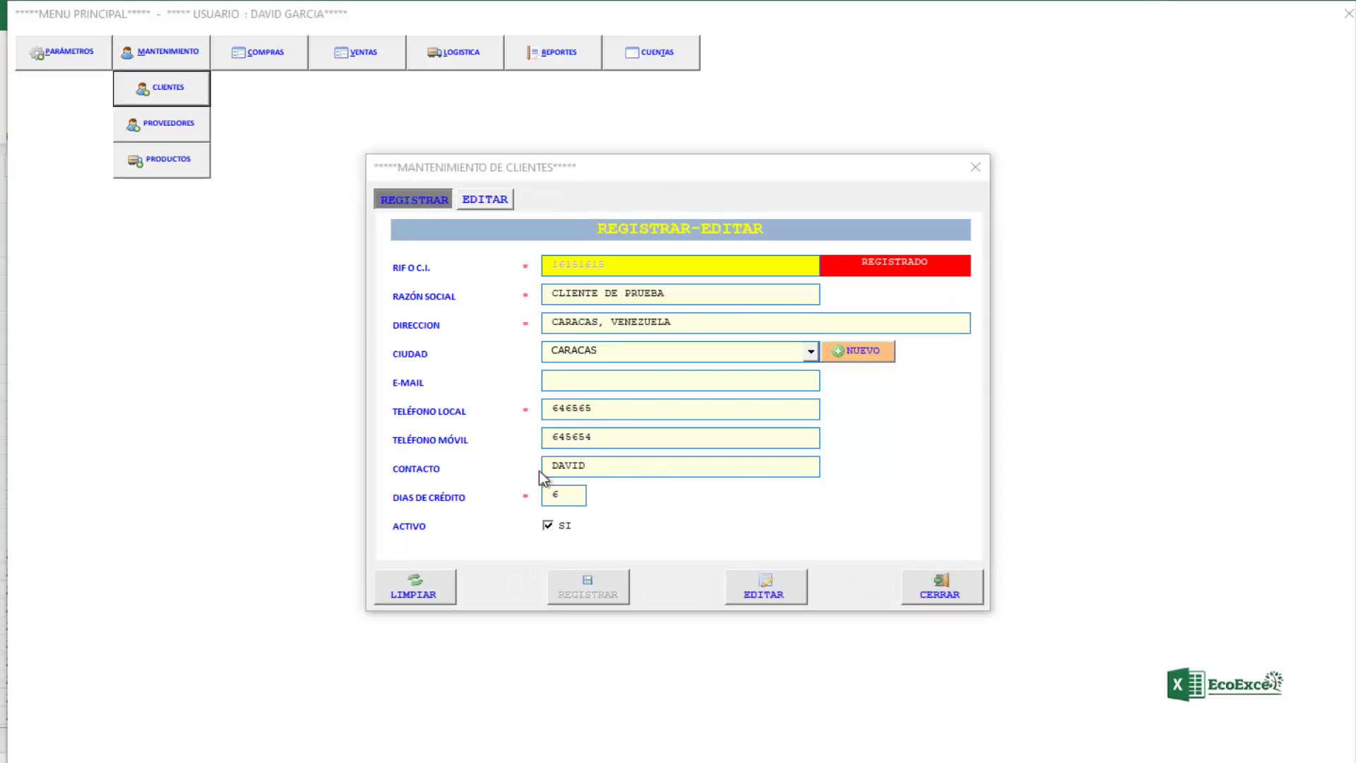
pyautogui.click(924, 582)
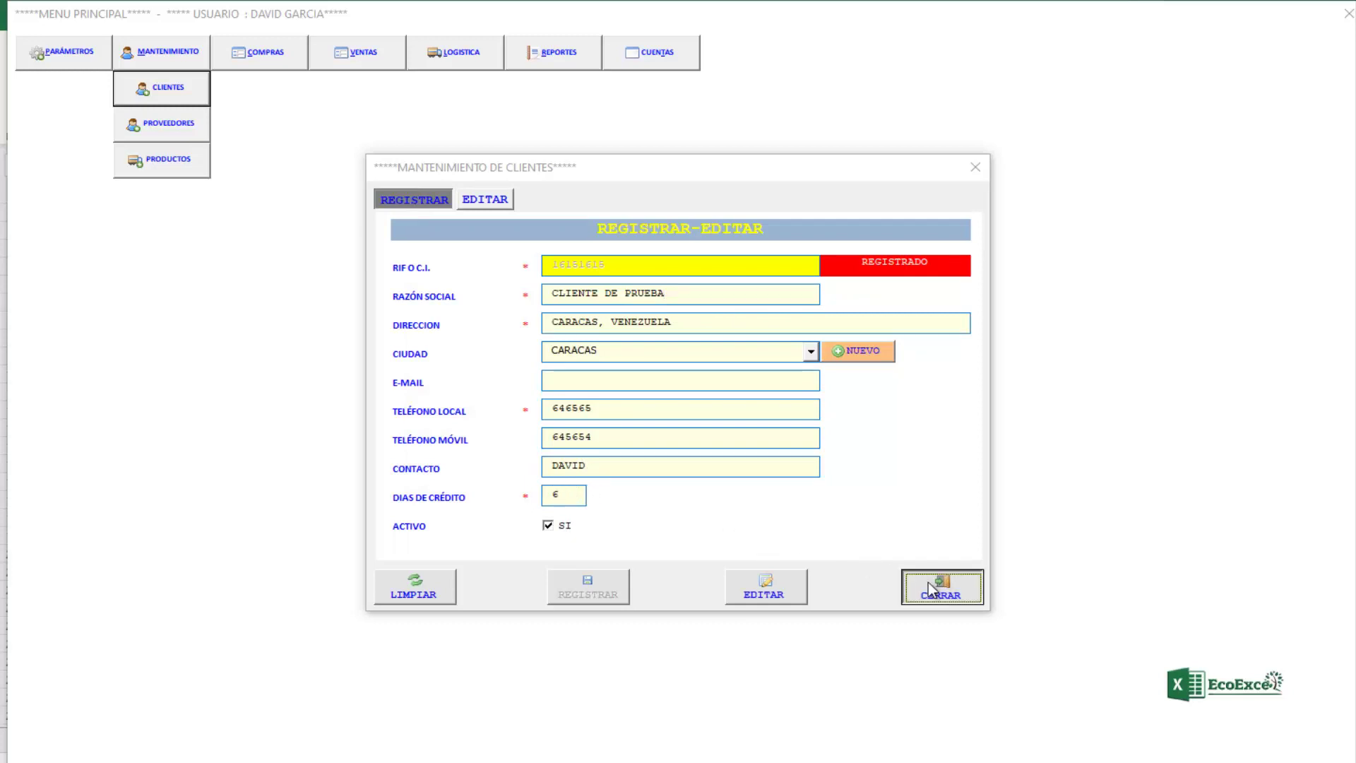
# Load the second supplier's record in supplier maintenance, clear the fields, and close the form
pyautogui.click(196, 129)
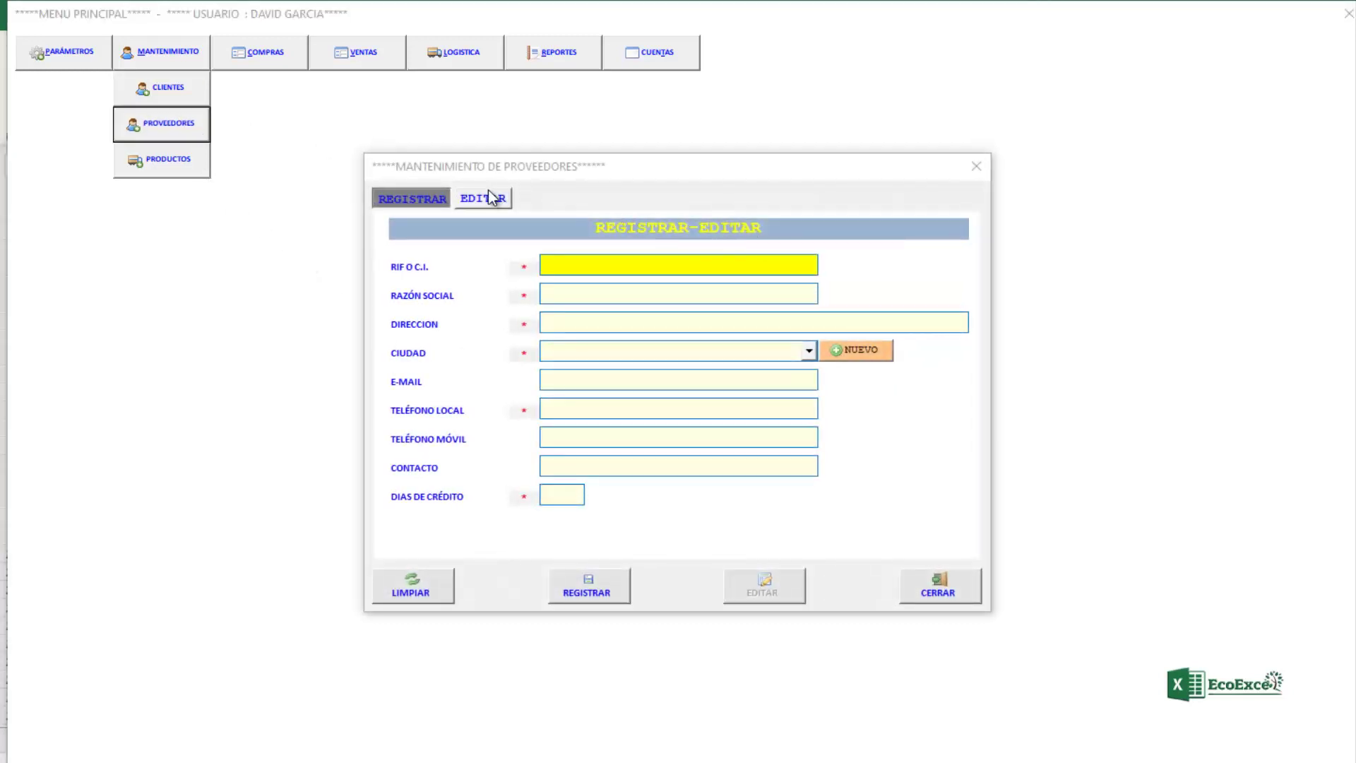
pyautogui.click(485, 199)
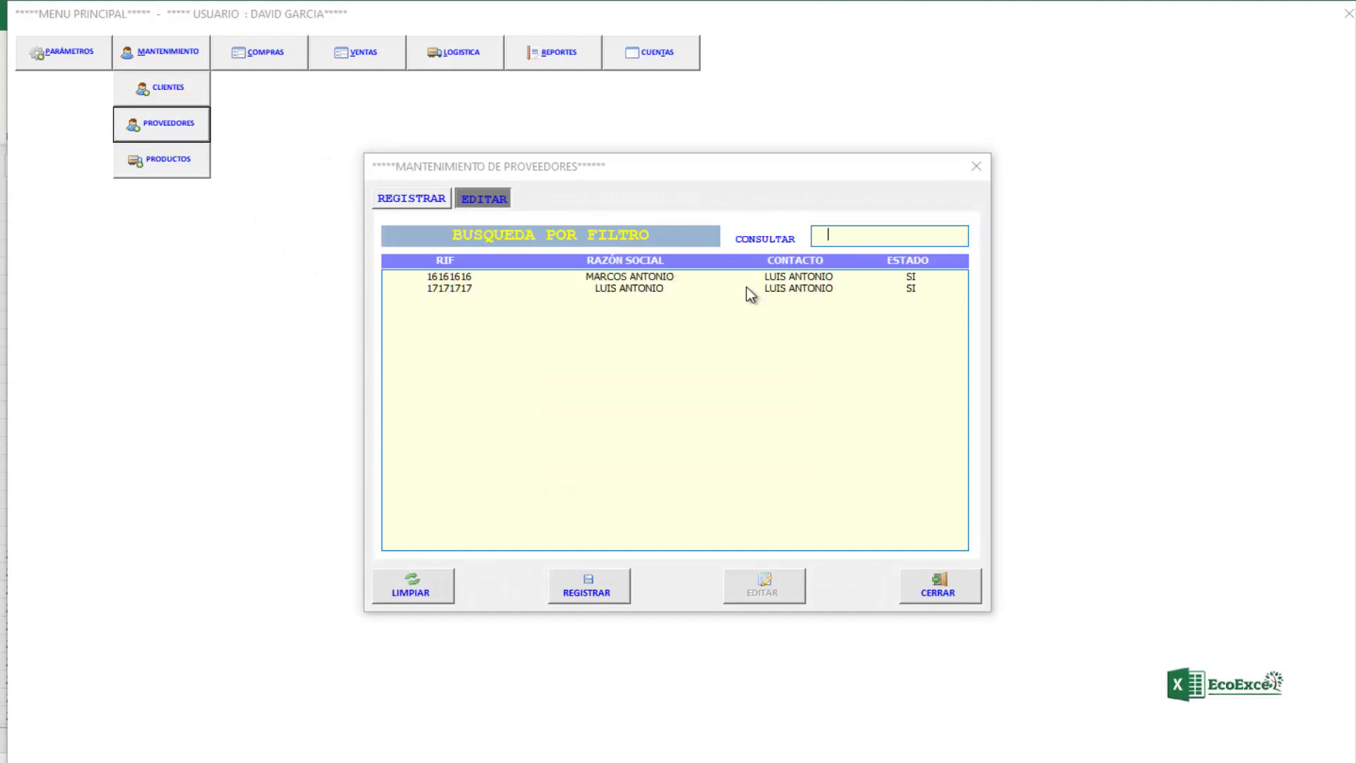
pyautogui.doubleClick(626, 289)
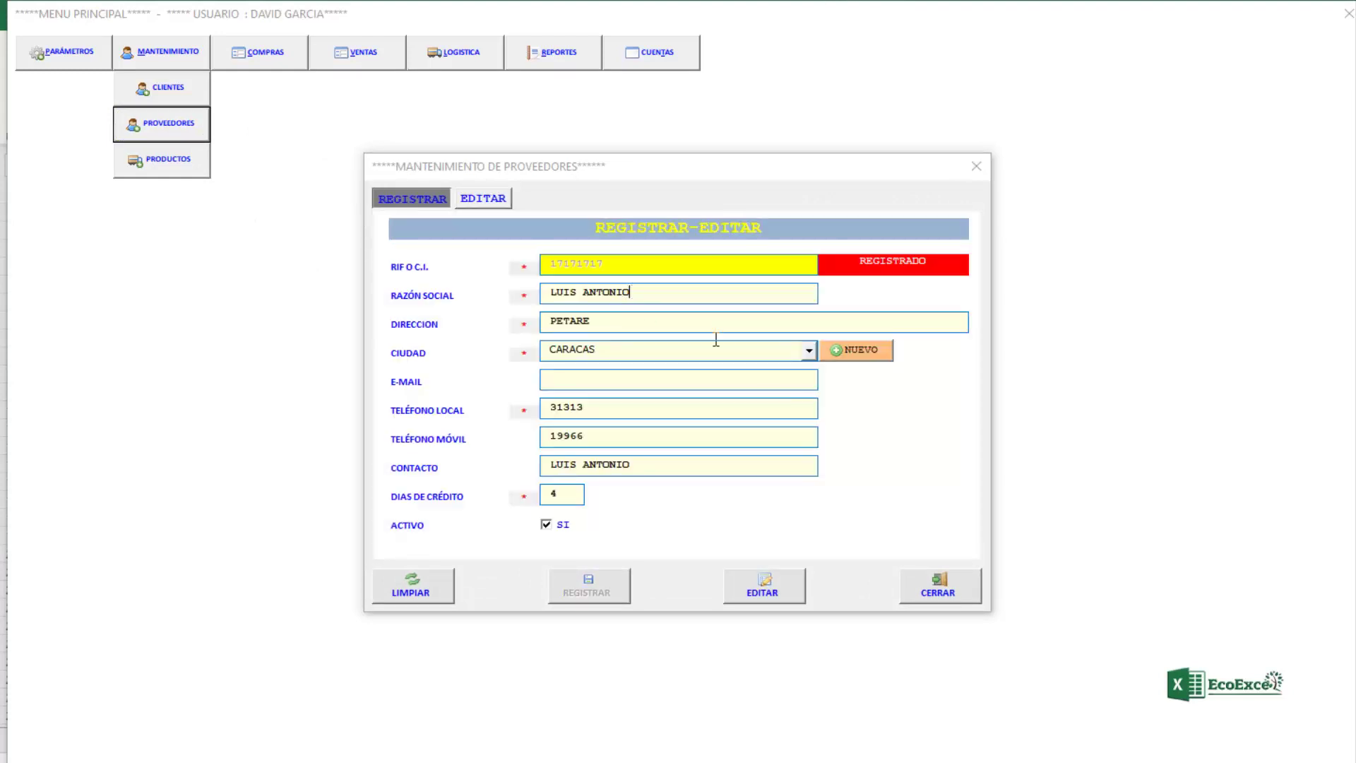
pyautogui.click(450, 577)
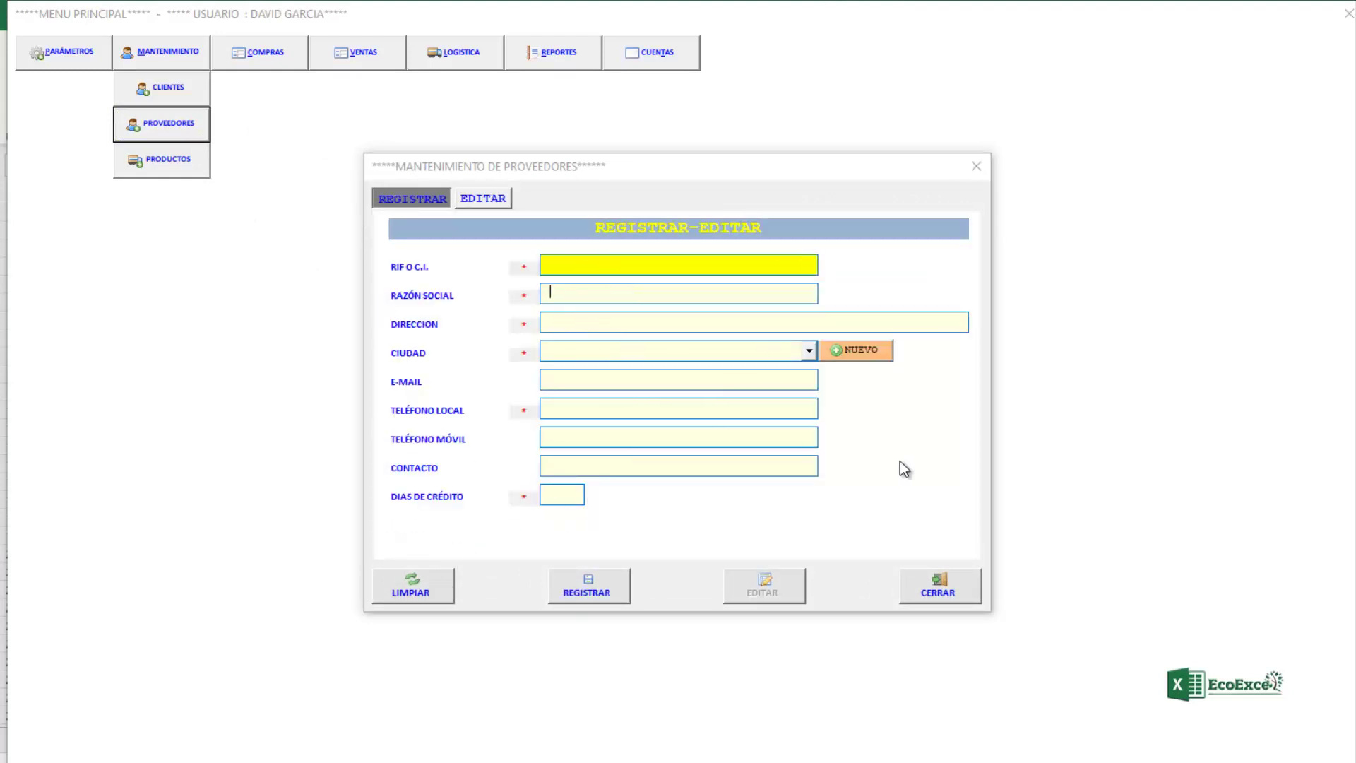
pyautogui.click(942, 580)
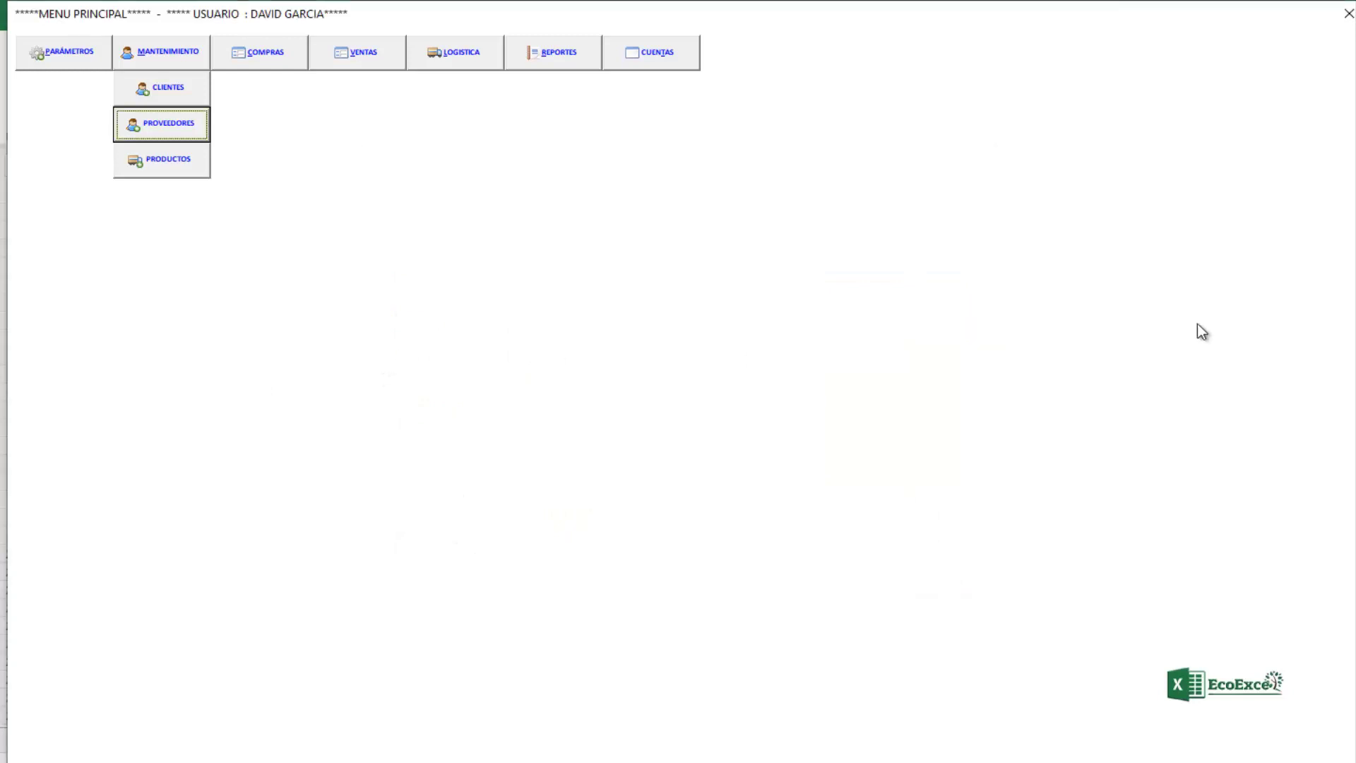
# Look up the AGUA product in product maintenance and close the form
pyautogui.click(171, 171)
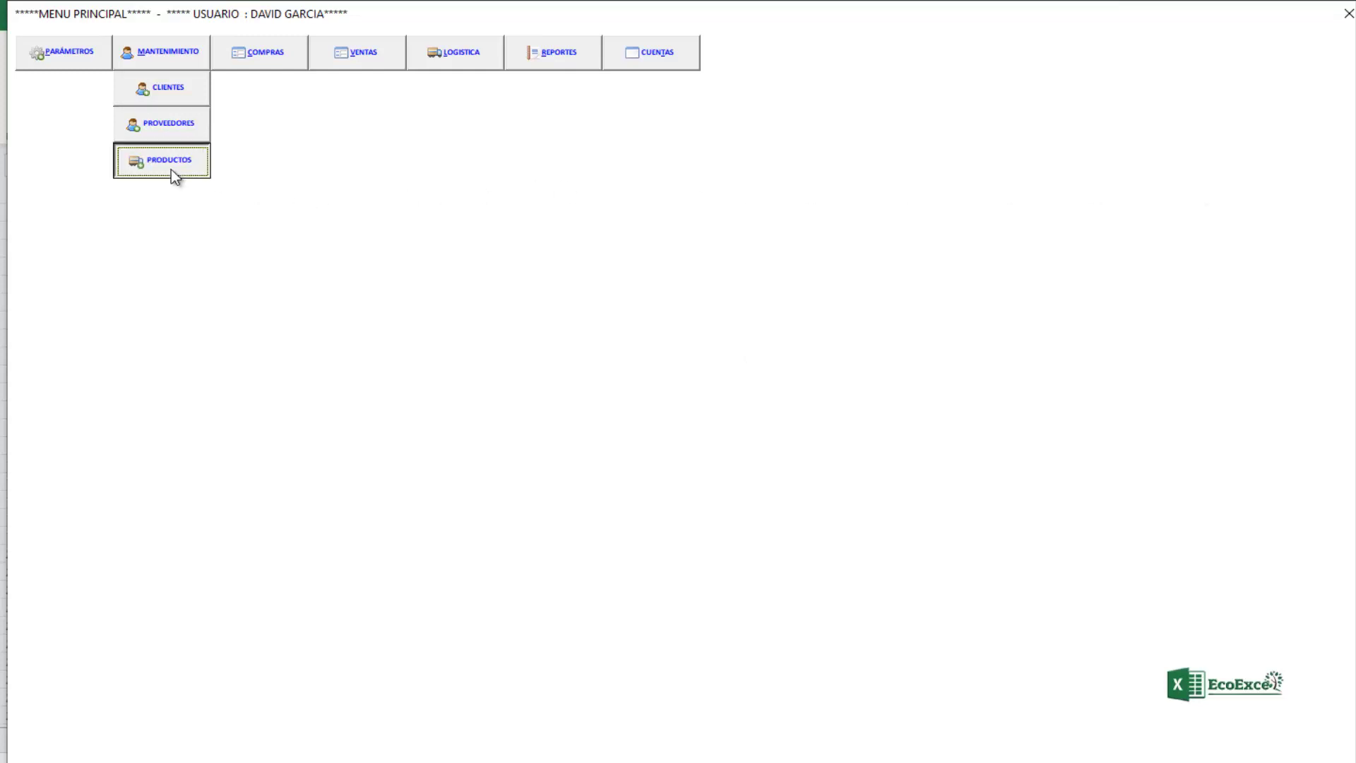
pyautogui.click(466, 181)
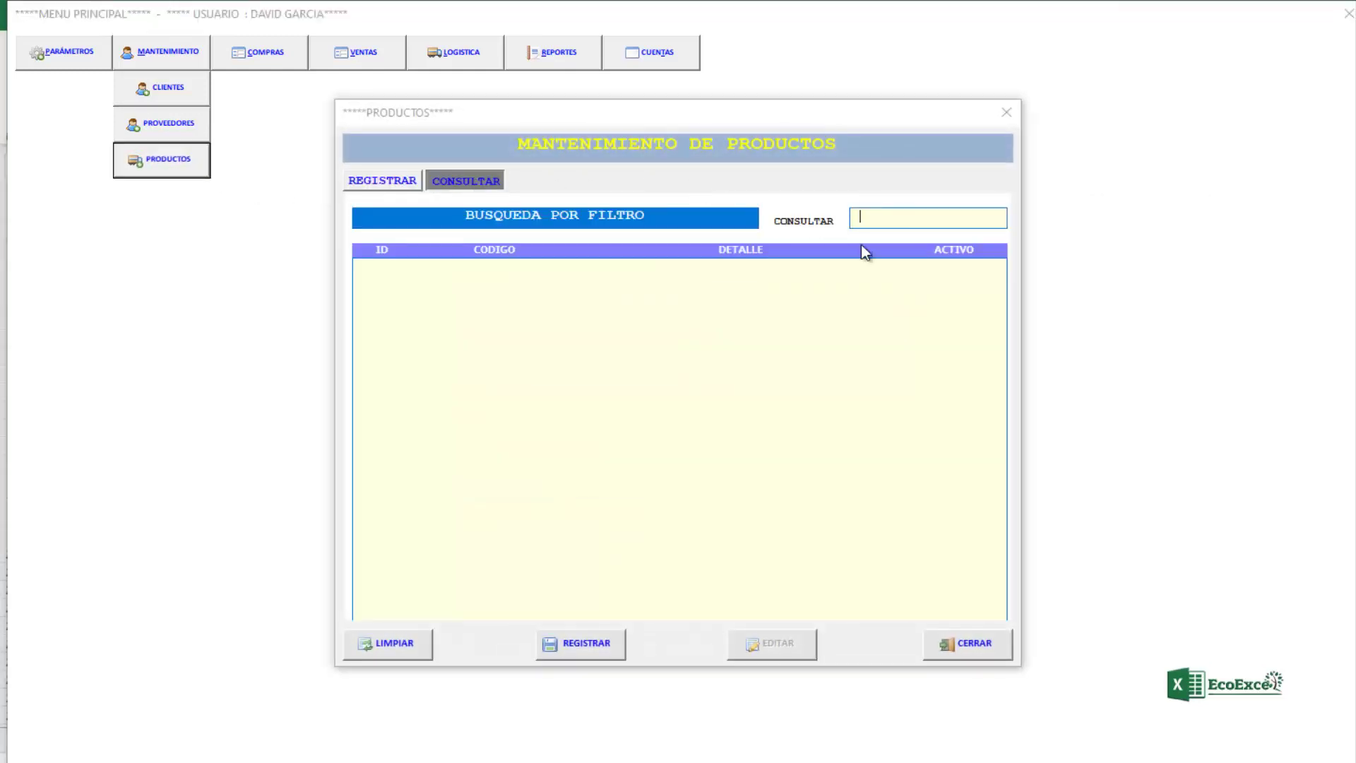
pyautogui.doubleClick(634, 281)
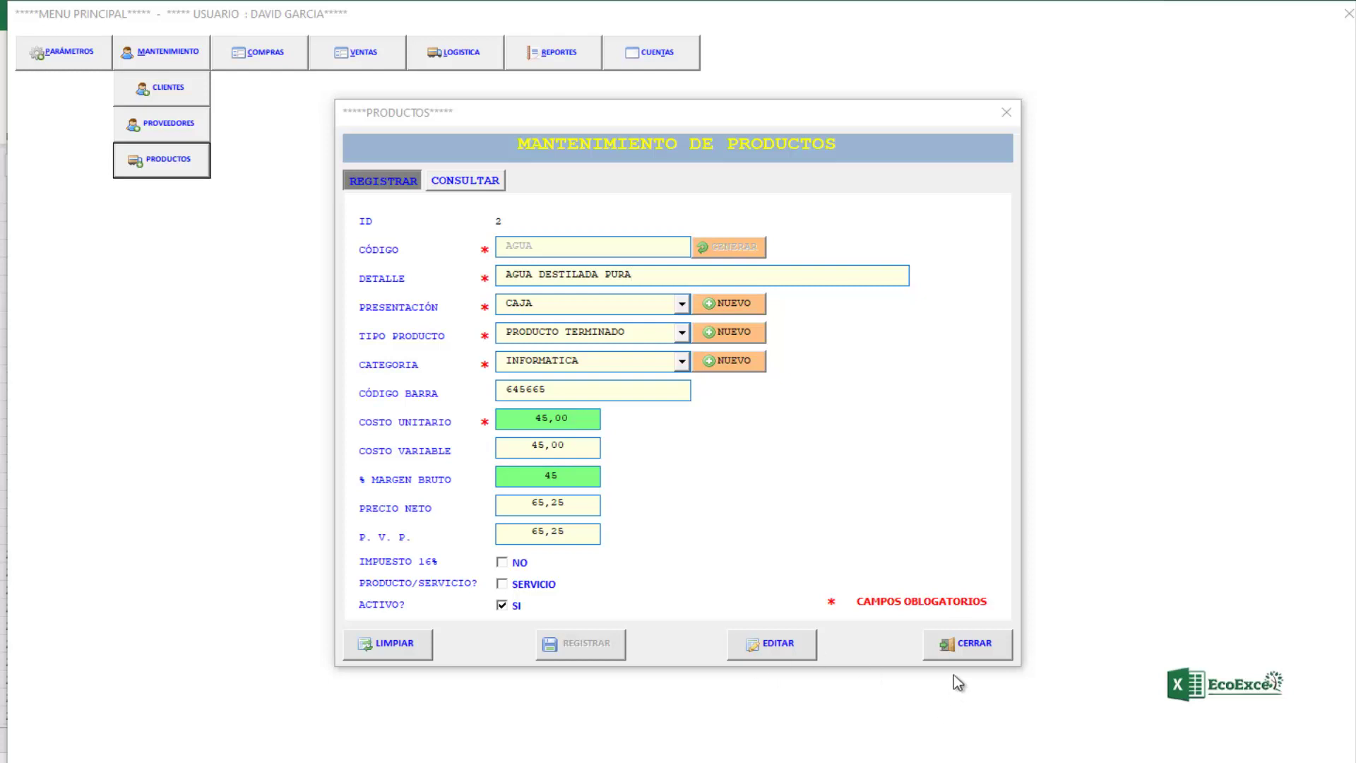
pyautogui.click(966, 646)
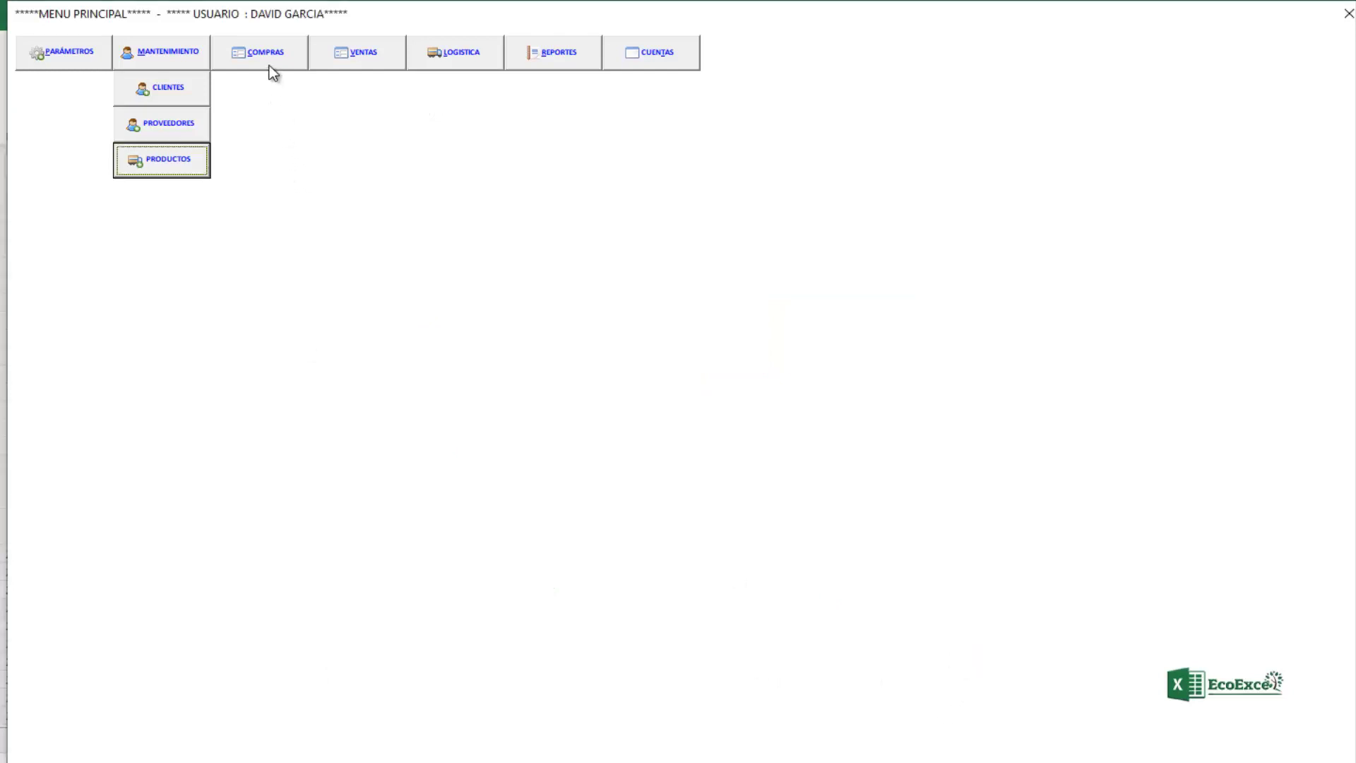
# Start a new purchase order for the second supplier with 450 of AGUA DE COCO ORIENTAL
pyautogui.click(269, 55)
pyautogui.click(300, 91)
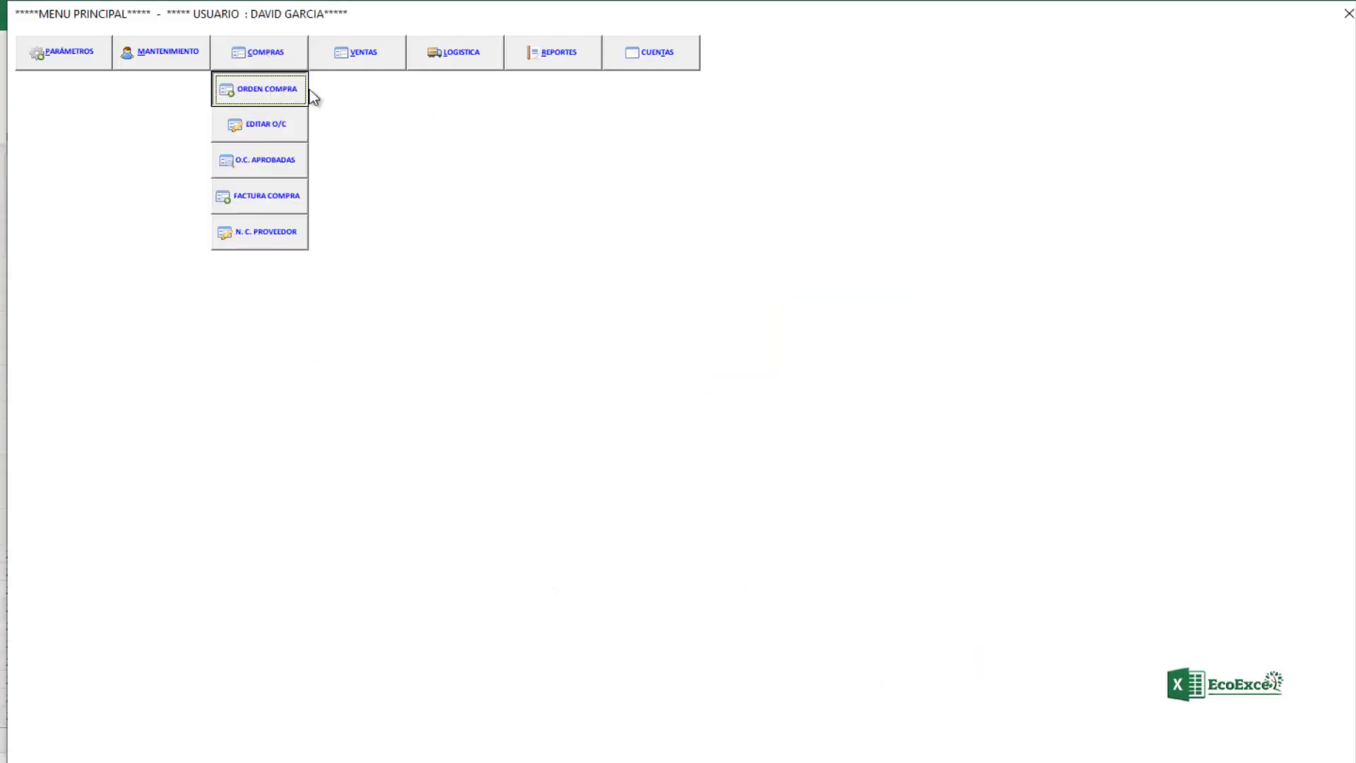
pyautogui.click(753, 151)
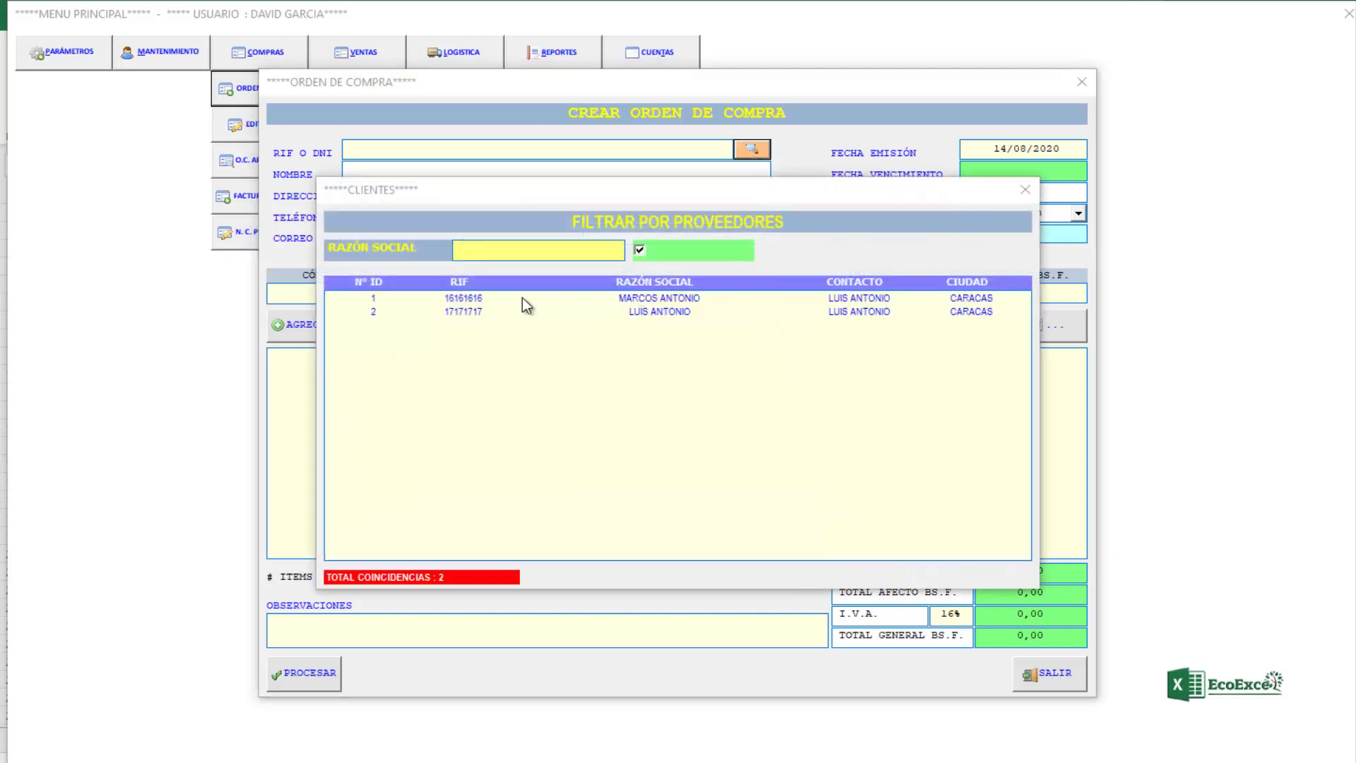
pyautogui.doubleClick(522, 298)
pyautogui.click(370, 297)
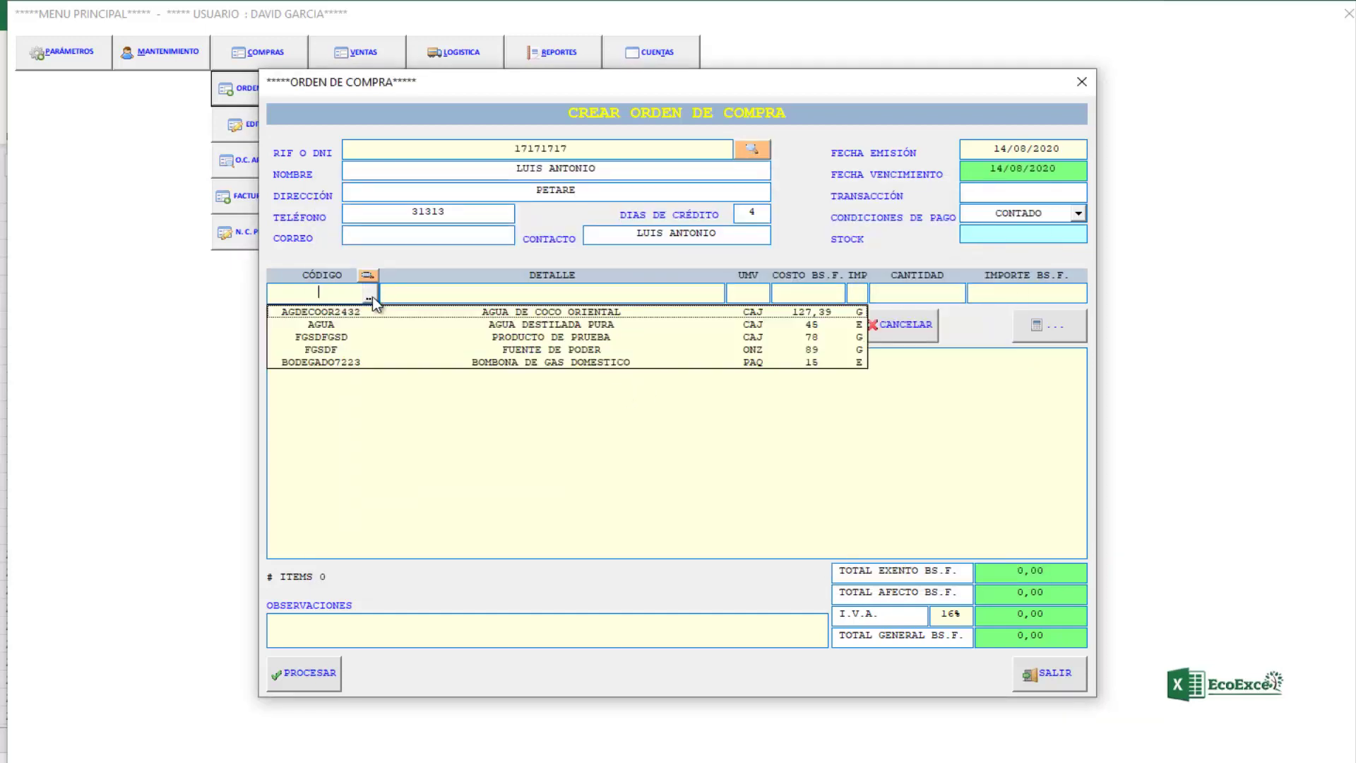
pyautogui.click(342, 312)
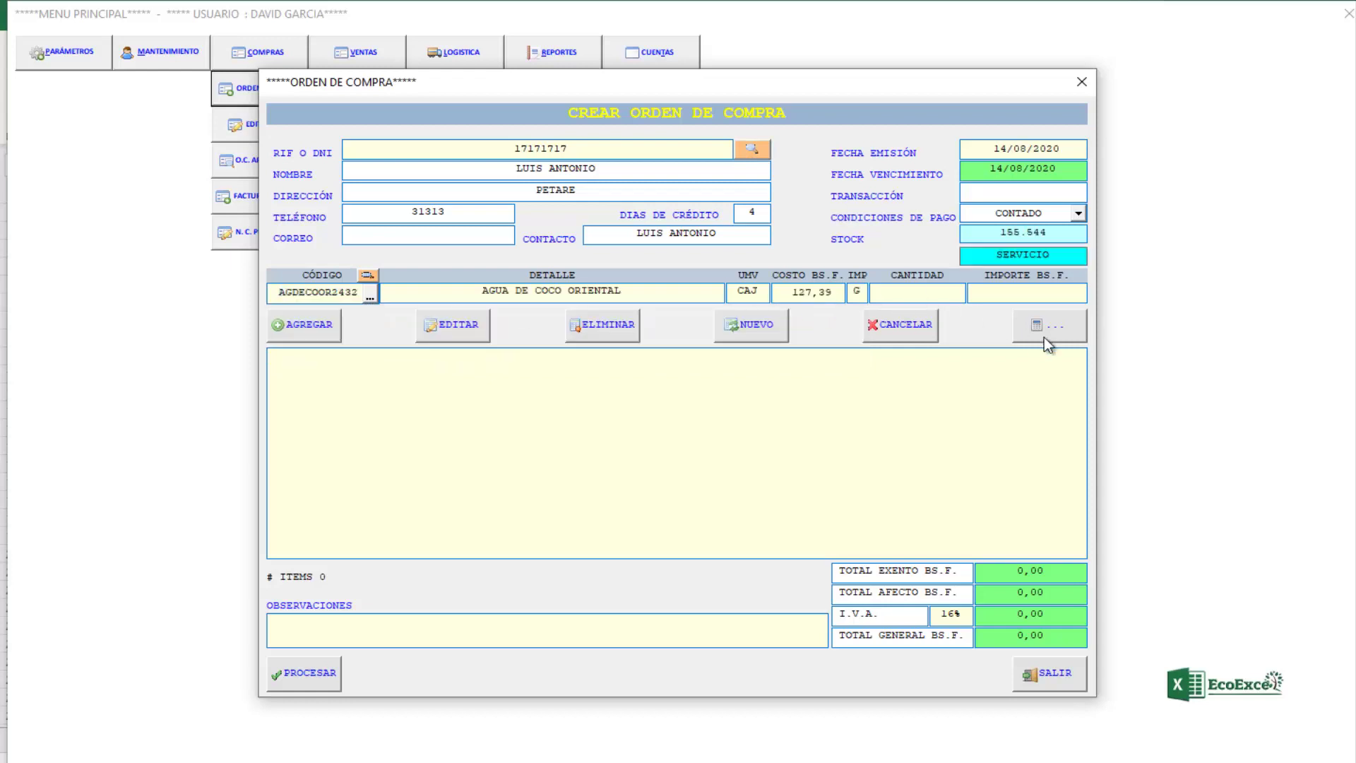
pyautogui.write('450')
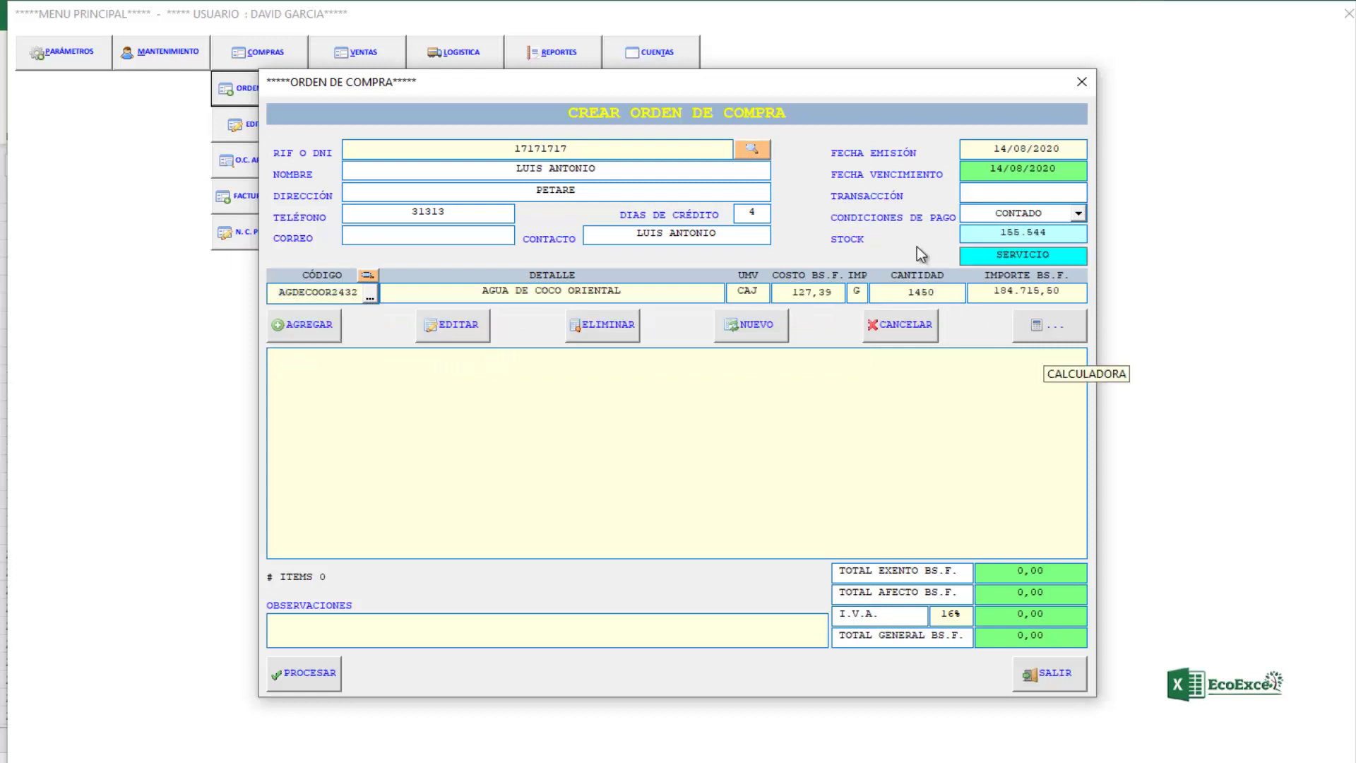
pyautogui.click(306, 338)
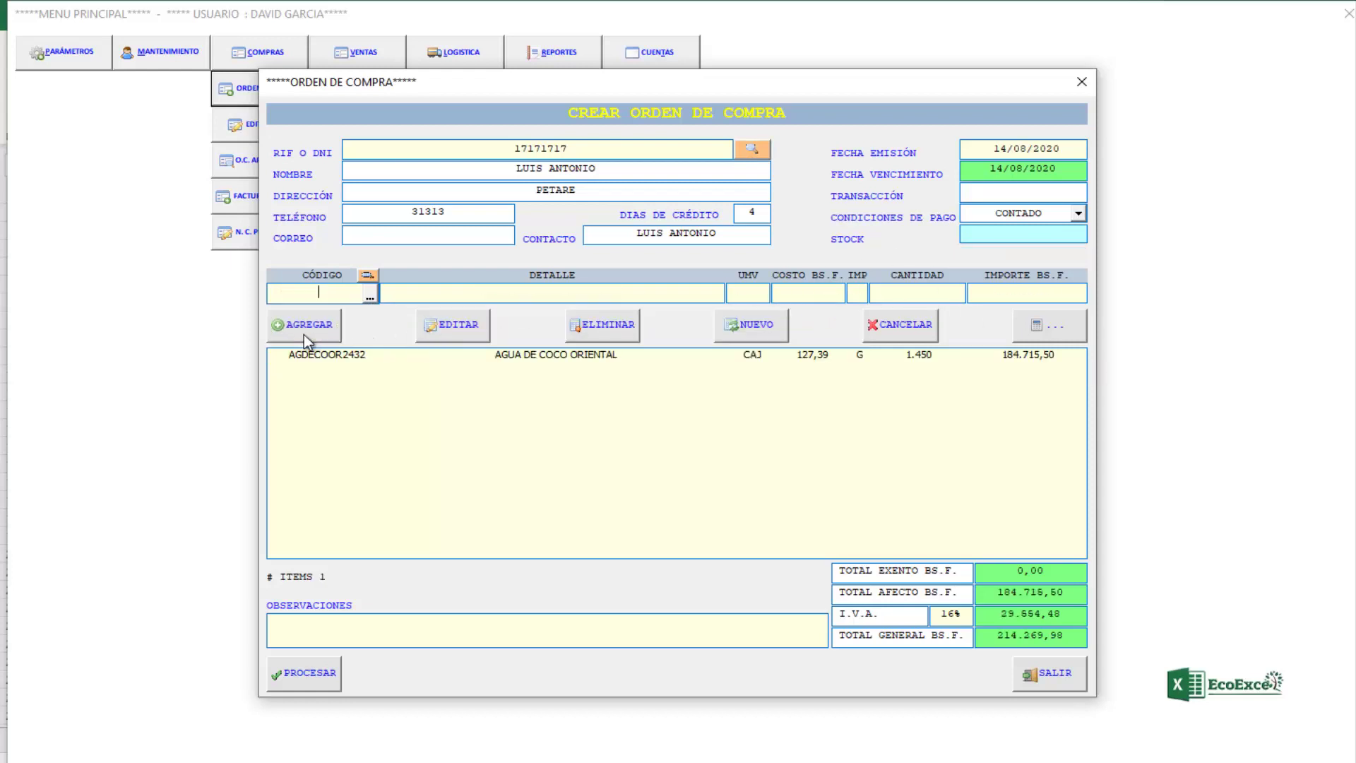
# Add lines for FUENTE DE PODER (3600) and BOMBONA DE GAS DOMESTICO (9.600)
pyautogui.doubleClick(348, 294)
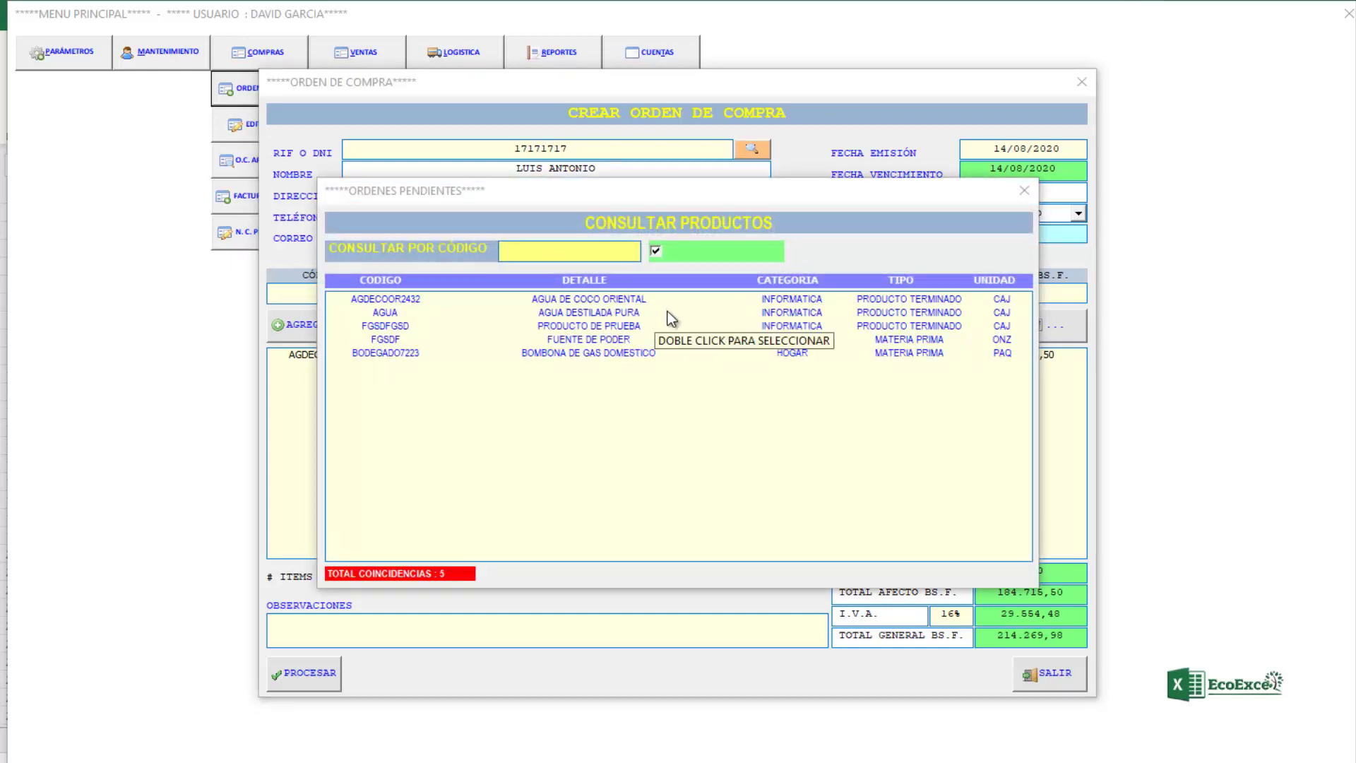
pyautogui.doubleClick(607, 340)
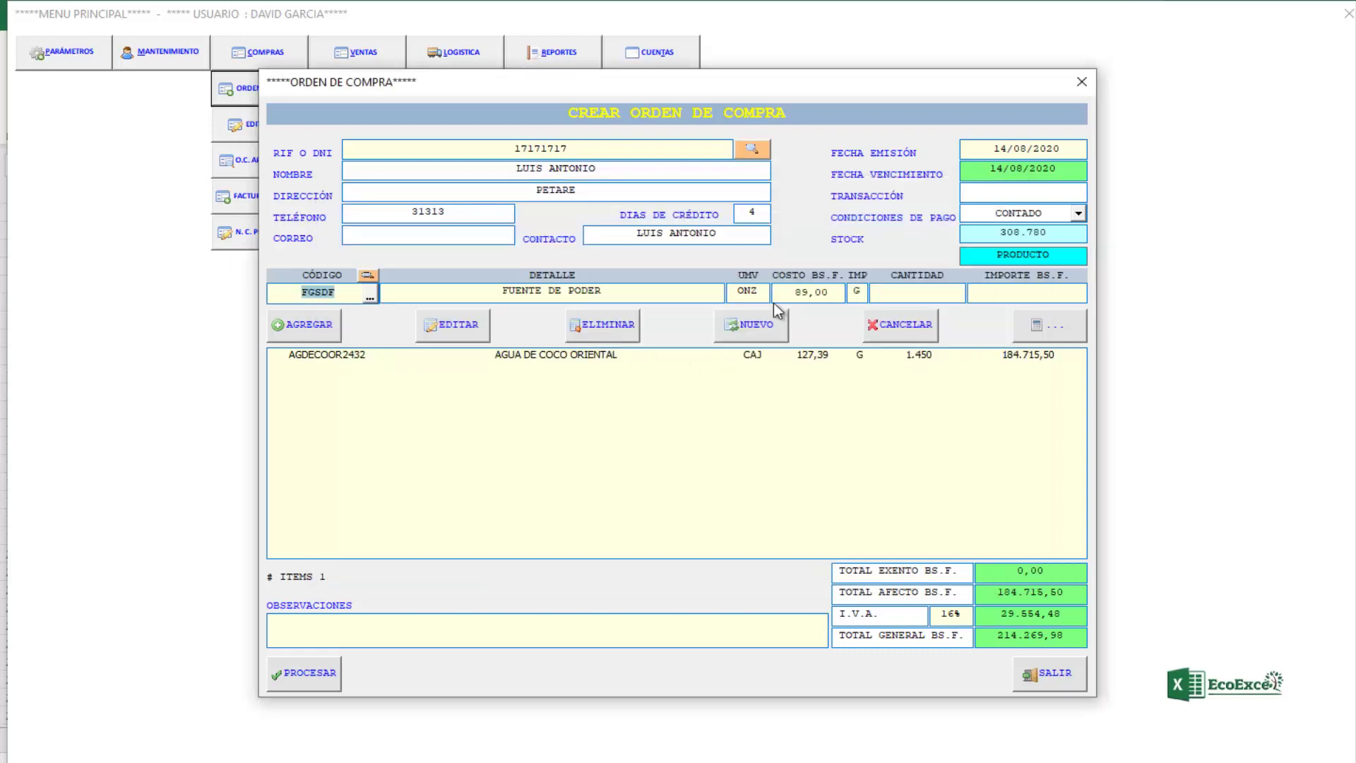
pyautogui.write('36')
pyautogui.write('00')
pyautogui.press('Return')
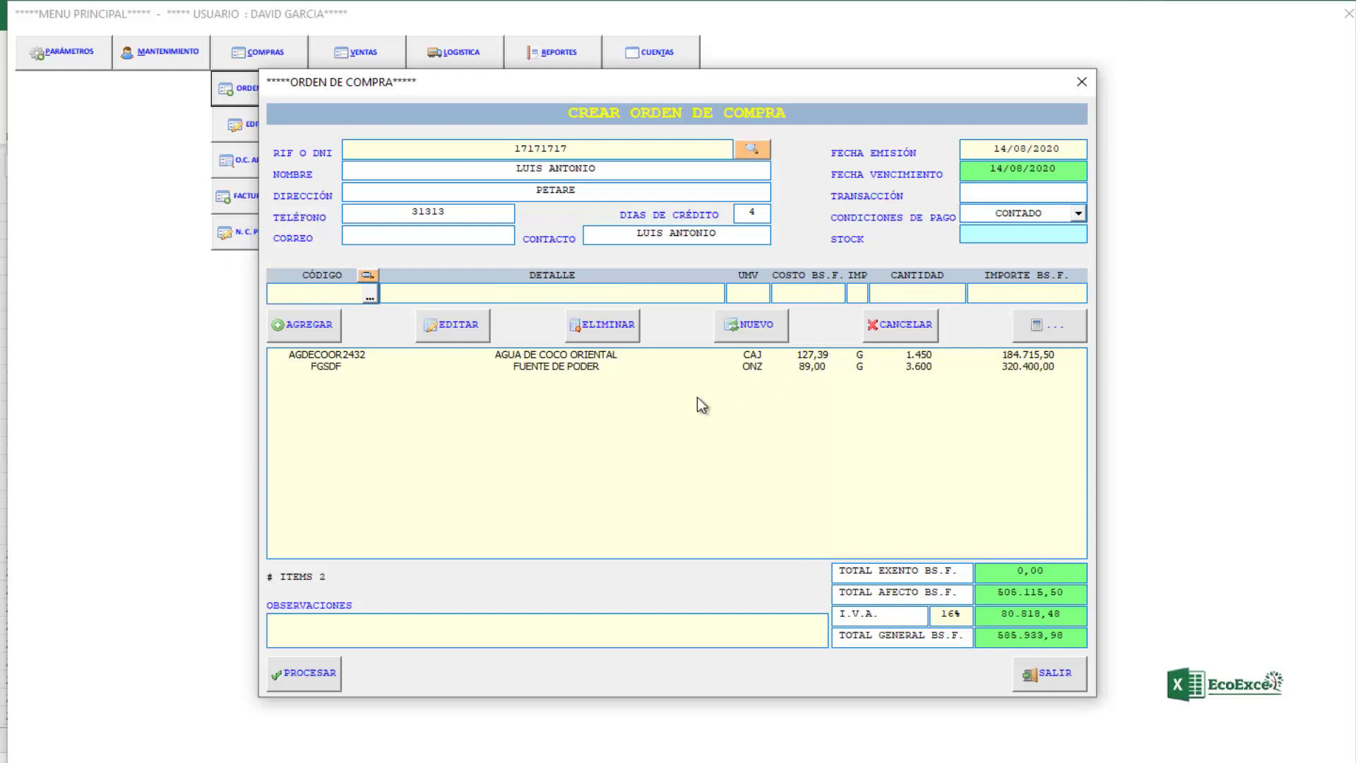
pyautogui.click(371, 273)
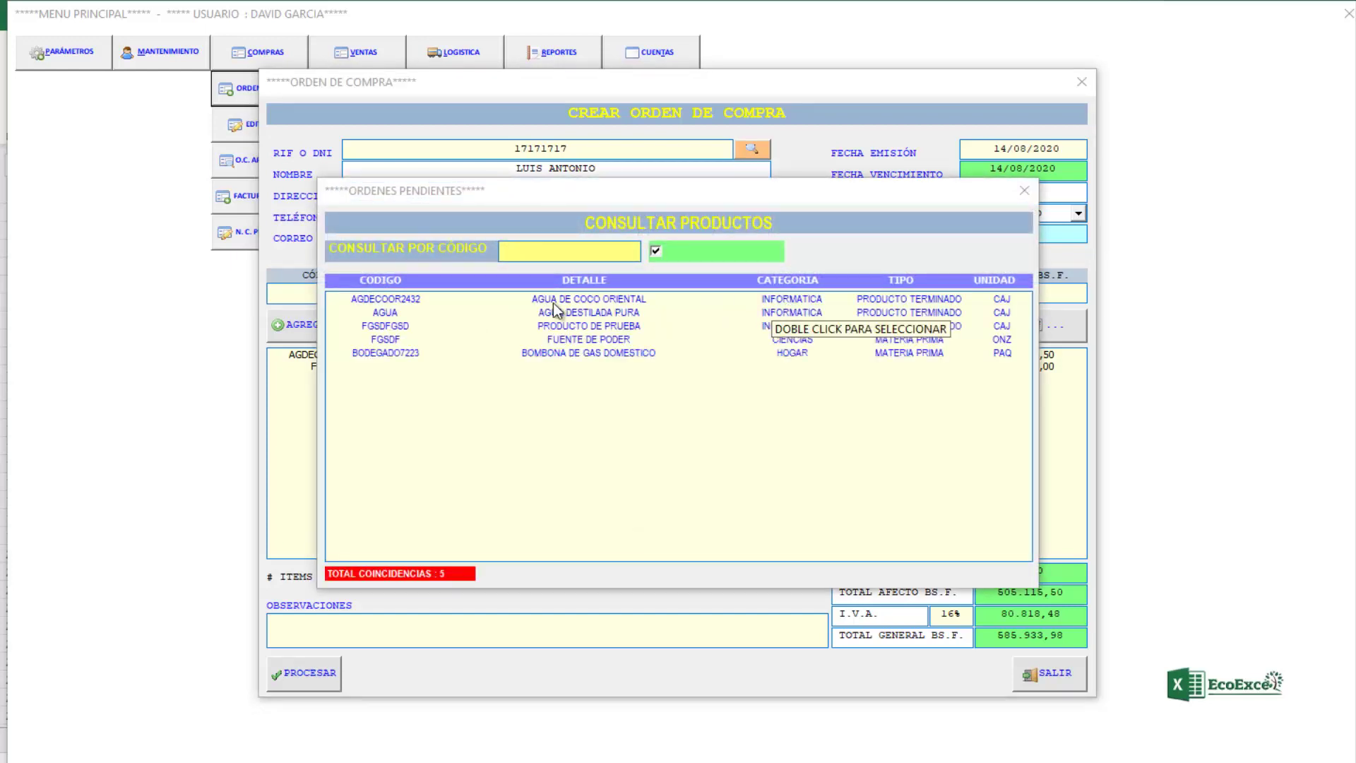
pyautogui.click(556, 299)
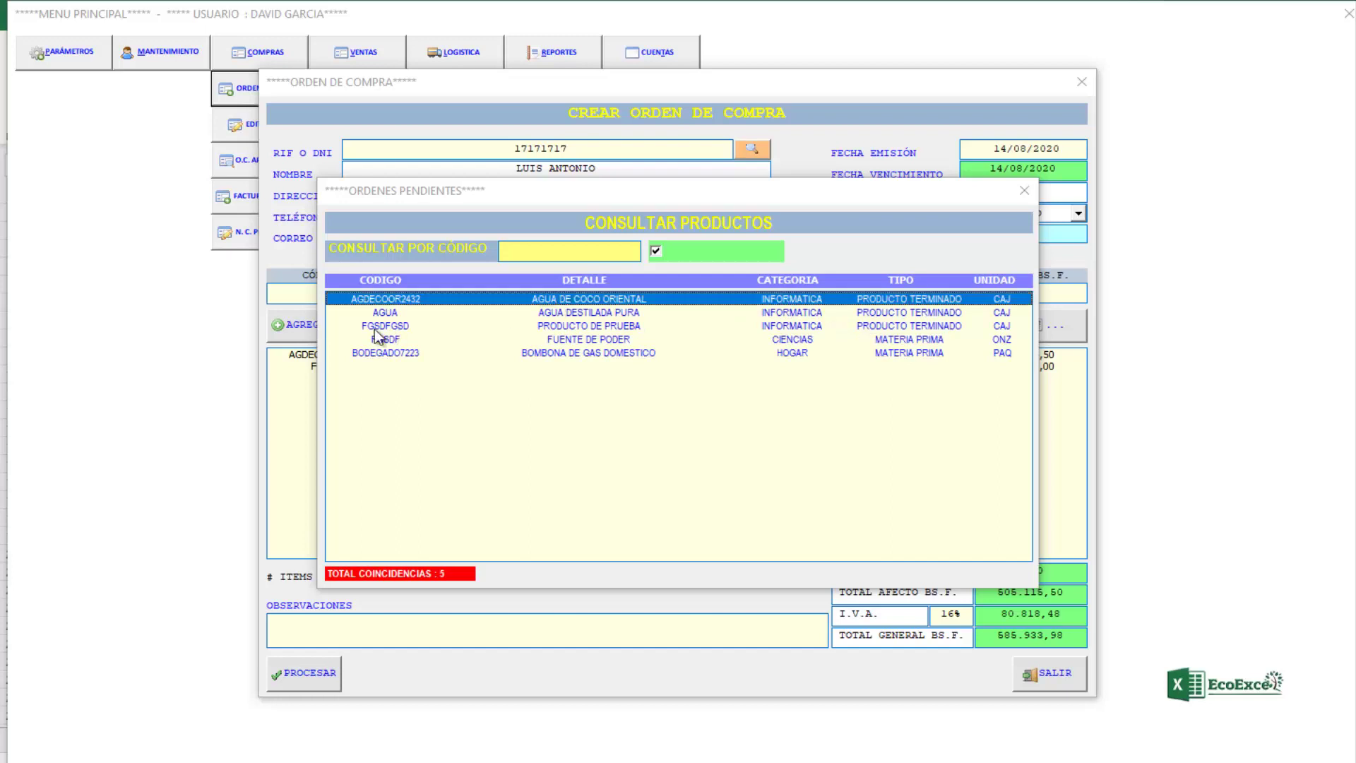
pyautogui.doubleClick(385, 353)
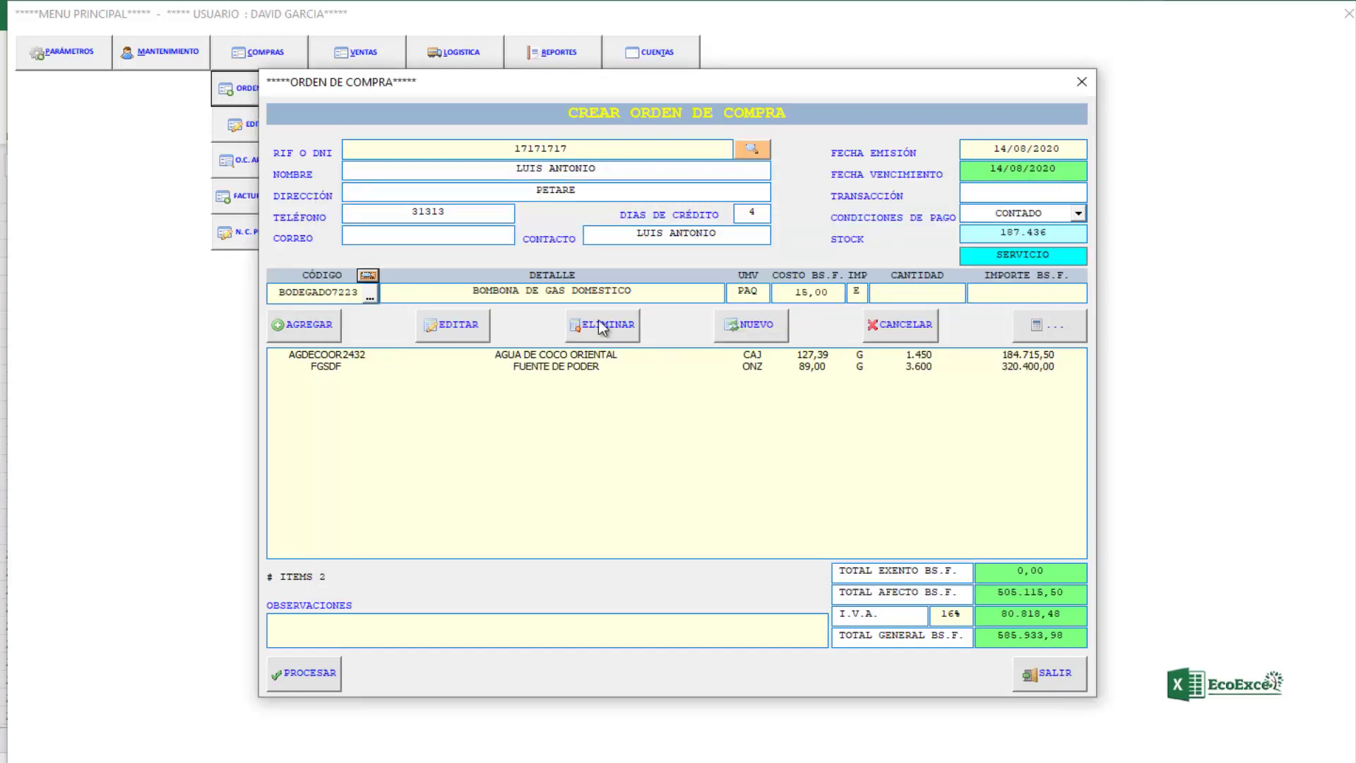
pyautogui.click(947, 294)
pyautogui.write('9.60')
pyautogui.write('0')
pyautogui.press('Return')
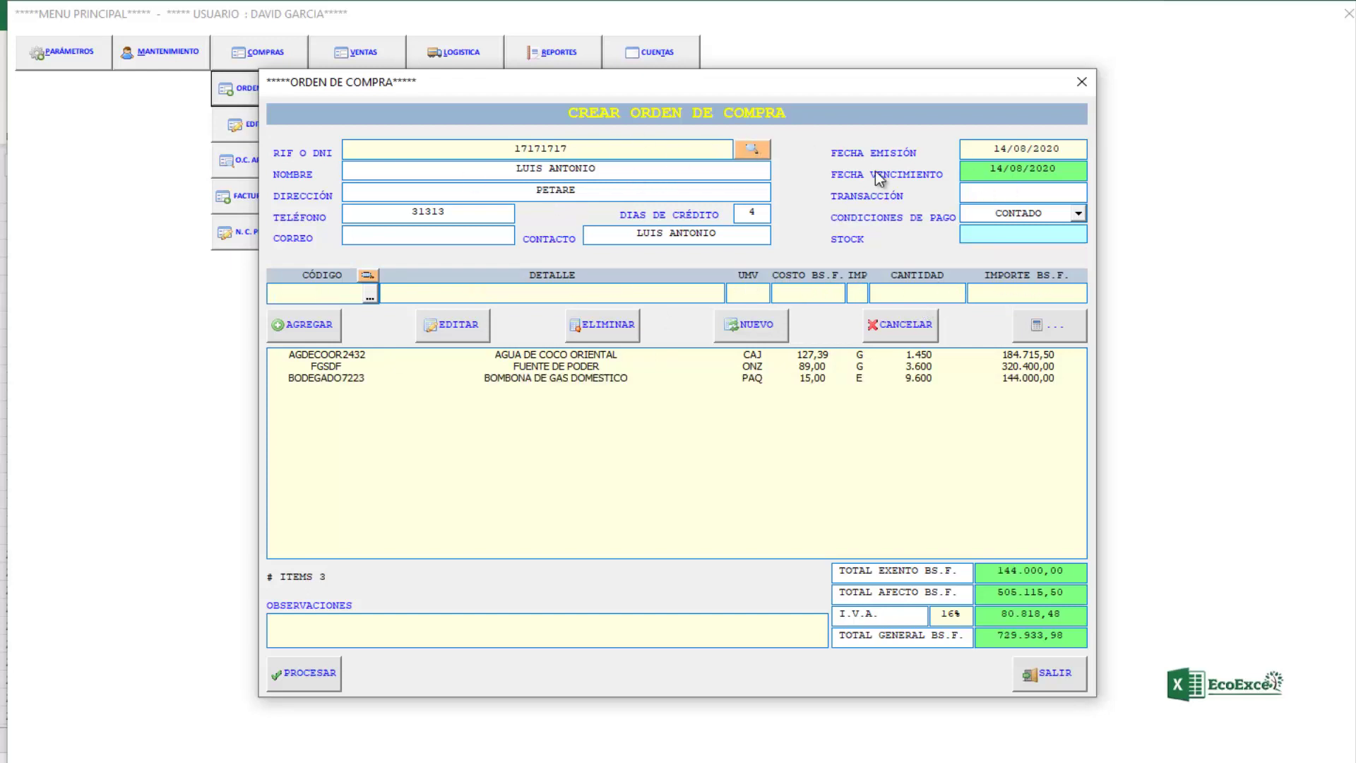
# Add the observation 'PRUEBA DE O/C', process the order, and decline printing
pyautogui.click(472, 631)
pyautogui.write('PRU')
pyautogui.write('EBA DE O')
pyautogui.write('/C')
pyautogui.click(304, 672)
pyautogui.click(695, 455)
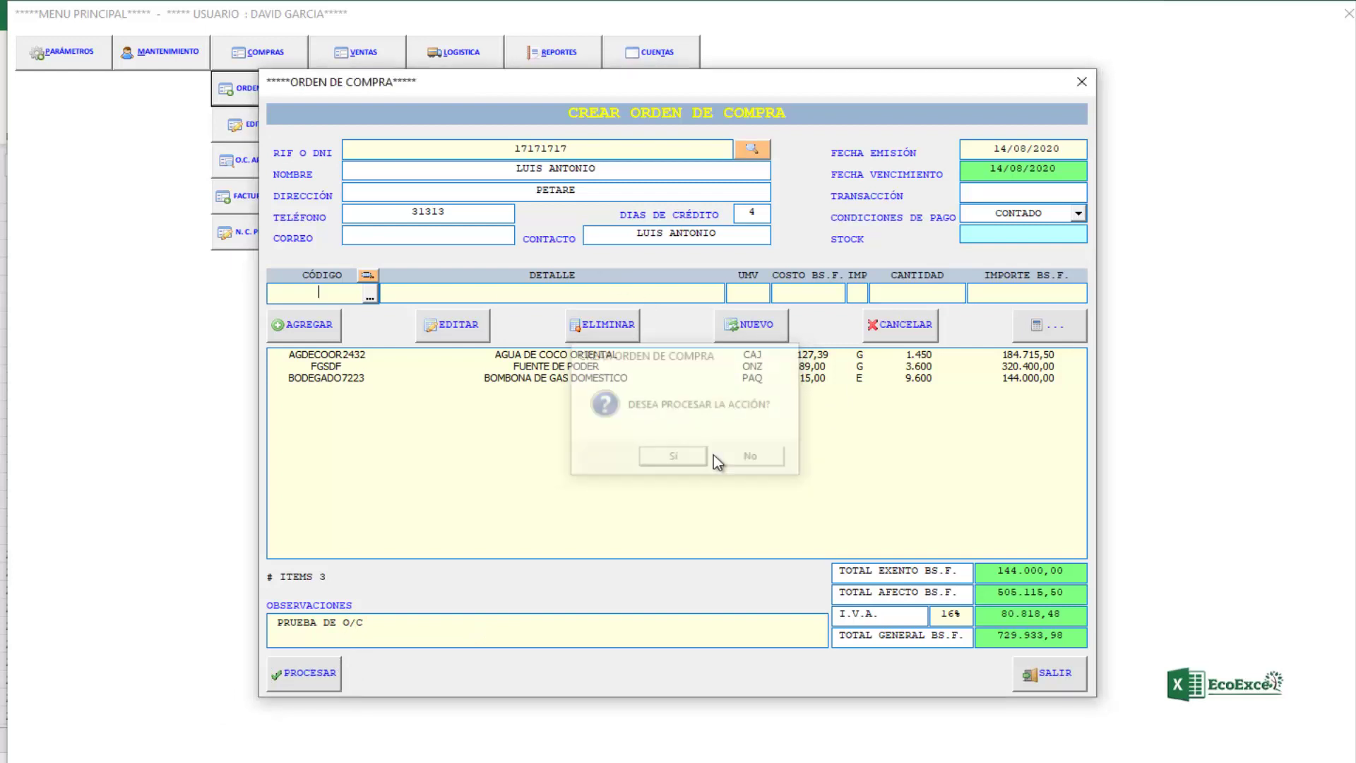
pyautogui.click(756, 456)
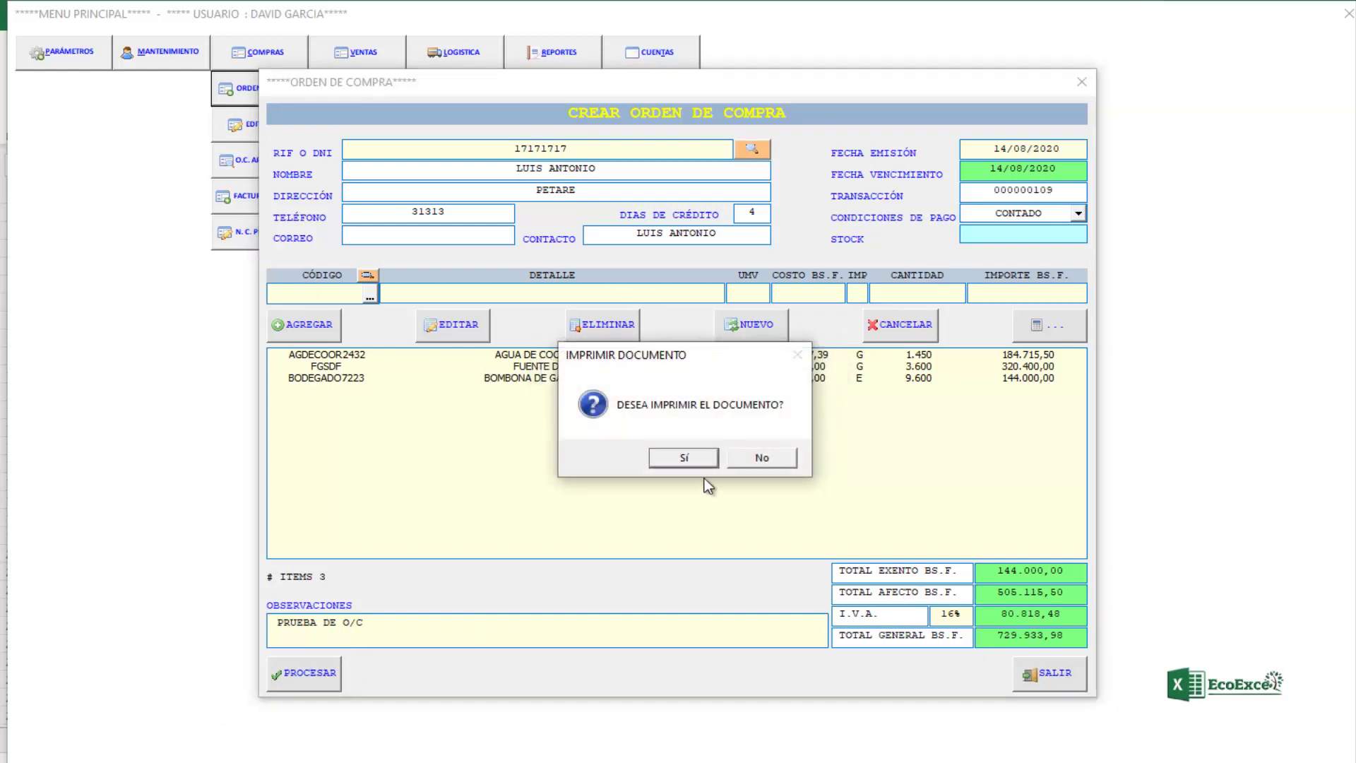
pyautogui.click(761, 457)
# Close the purchase order form and load the newest pending order for editing
pyautogui.click(1048, 673)
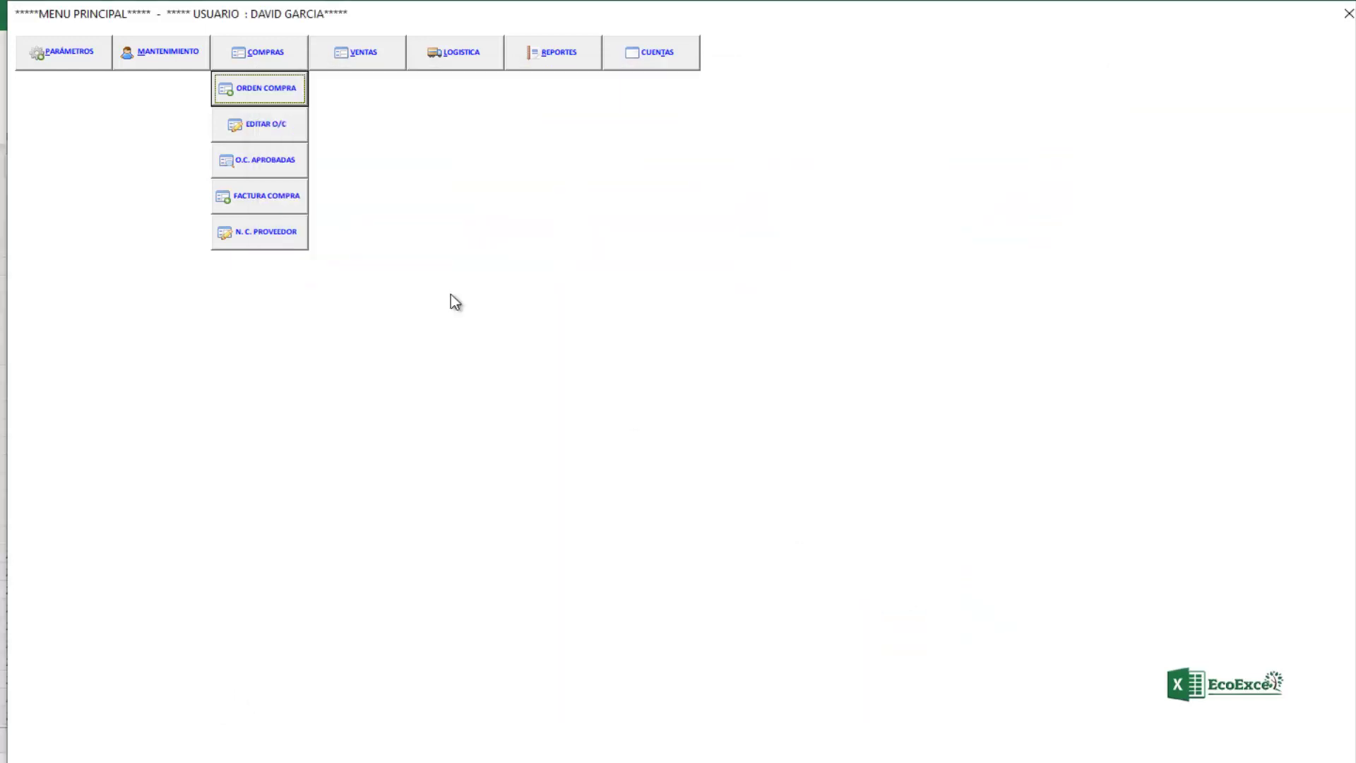
pyautogui.click(288, 130)
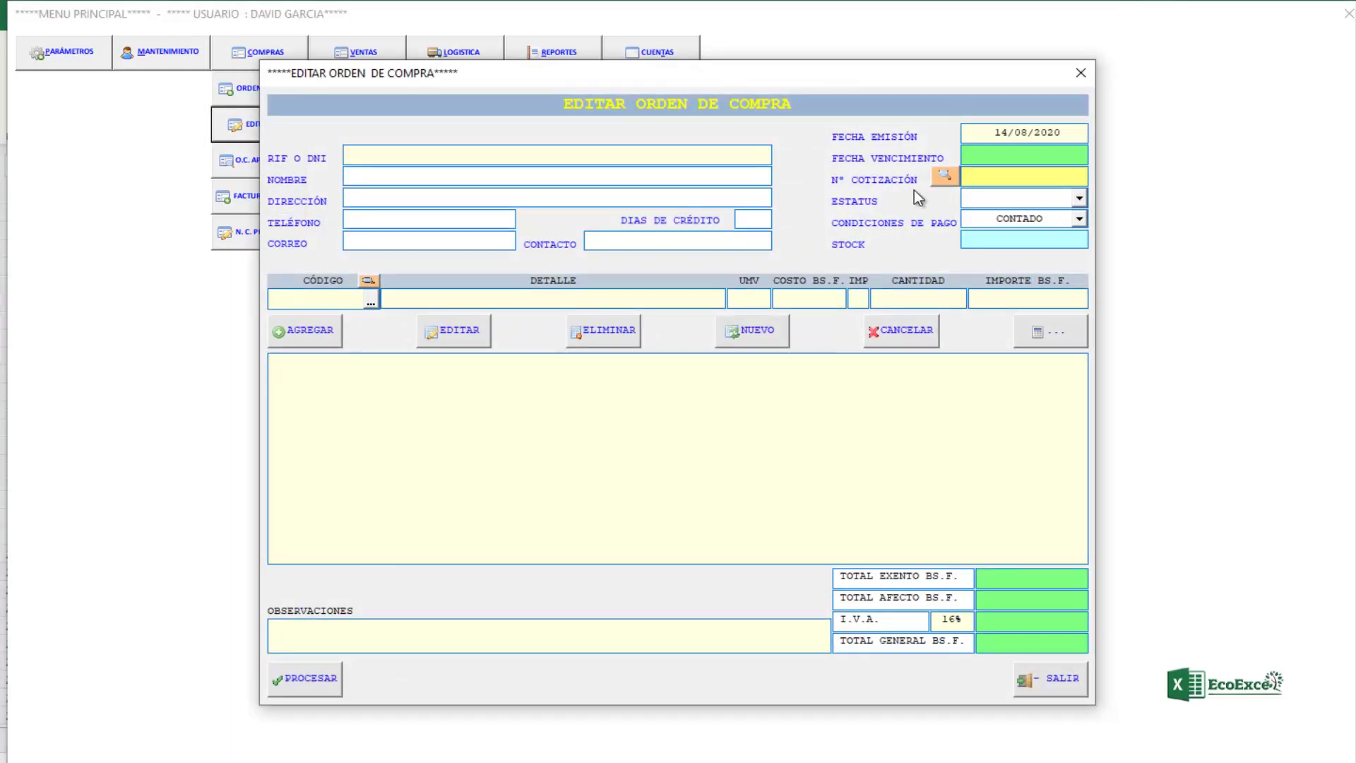
pyautogui.click(945, 180)
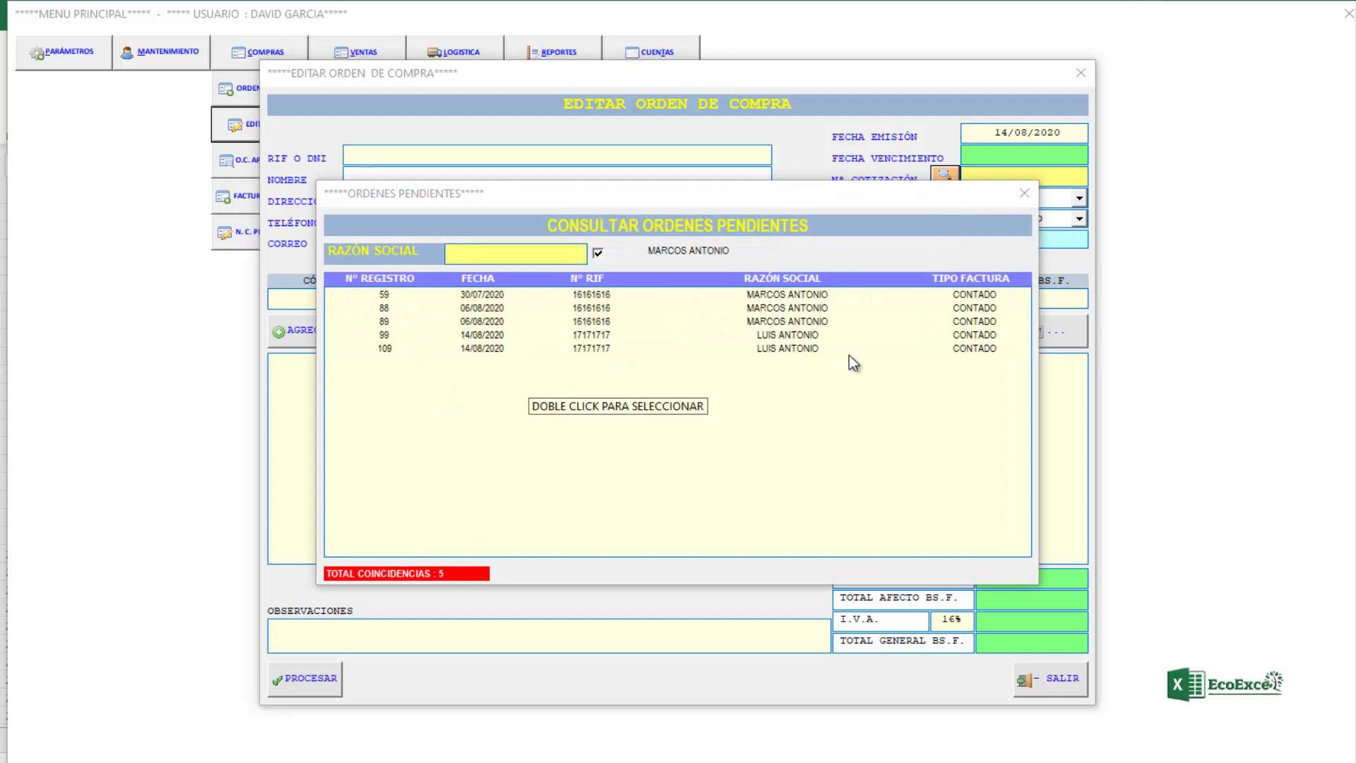
pyautogui.click(482, 347)
pyautogui.doubleClick(511, 346)
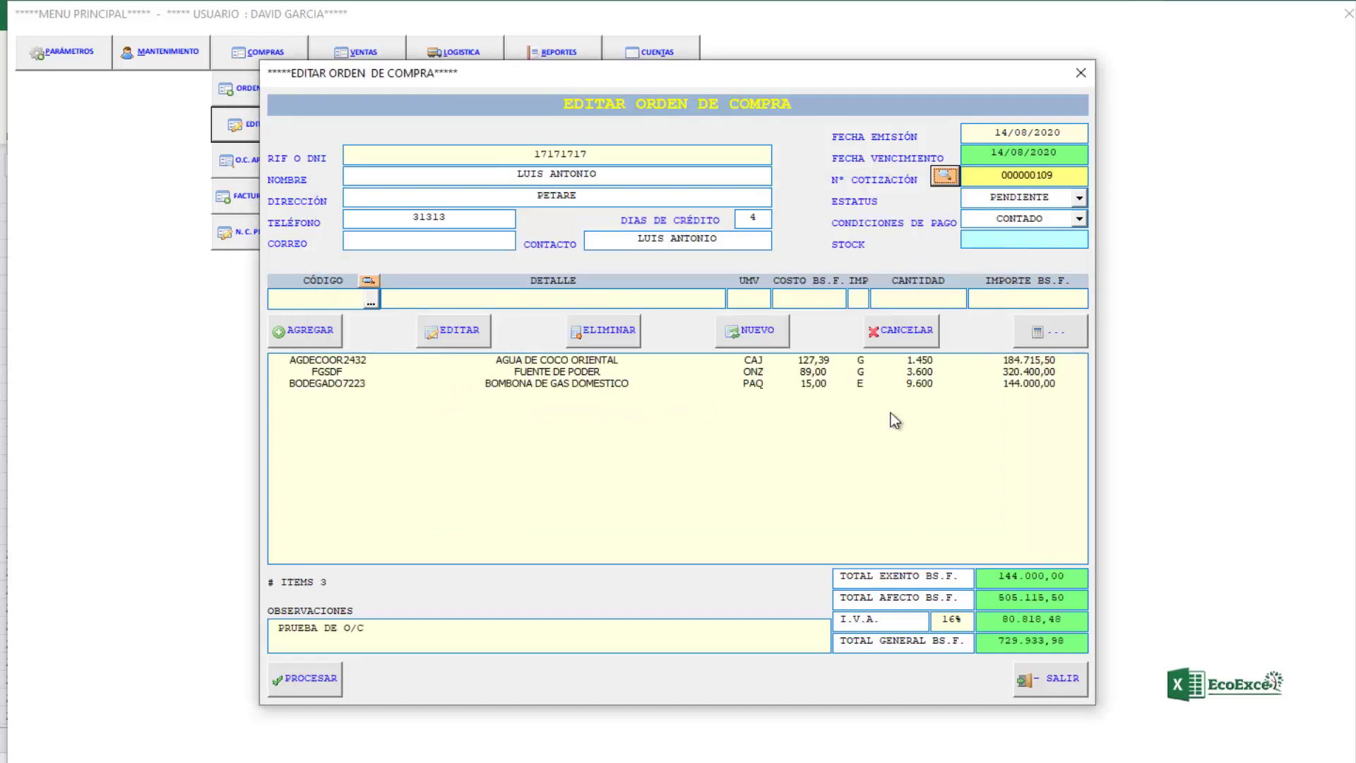
# Set the order's status to APROBADA, process it without printing, and close the form
pyautogui.click(1080, 199)
pyautogui.click(1027, 228)
pyautogui.click(331, 675)
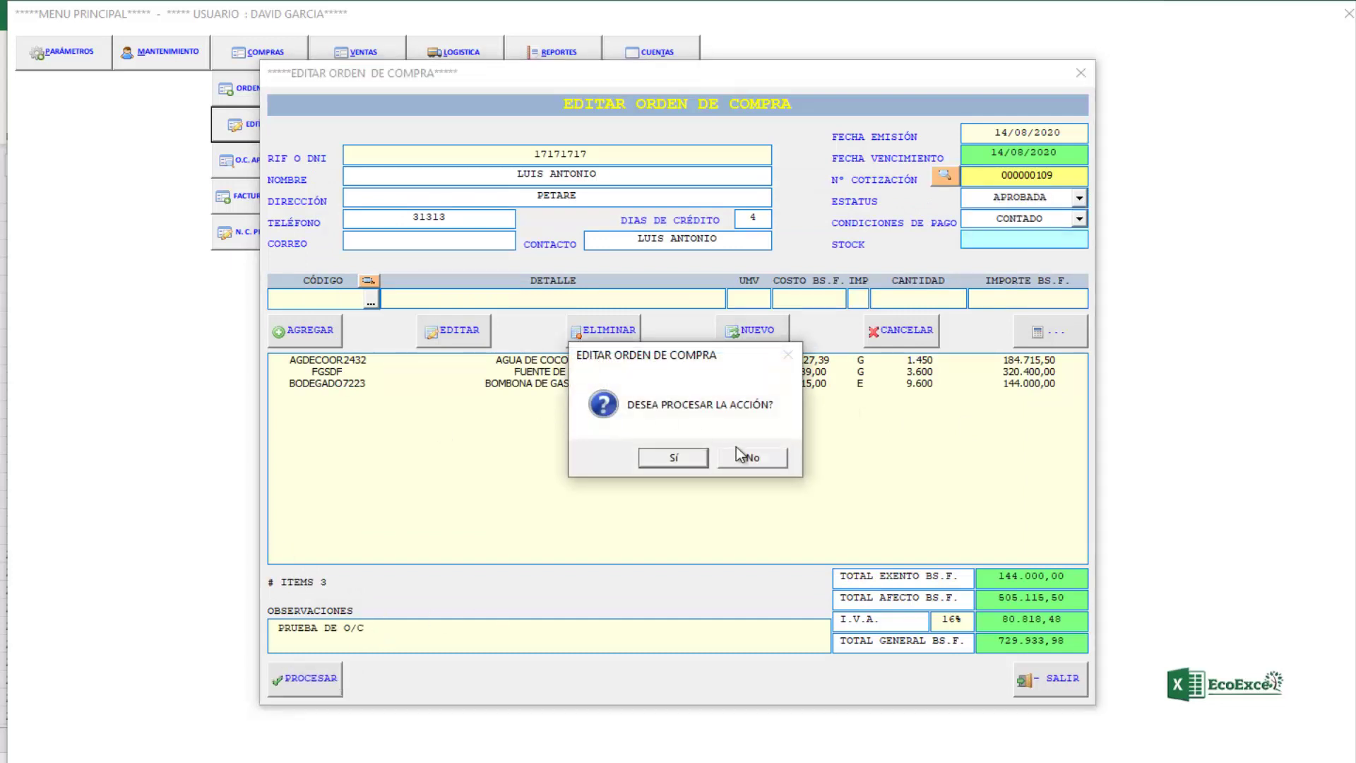
pyautogui.click(690, 461)
pyautogui.click(782, 456)
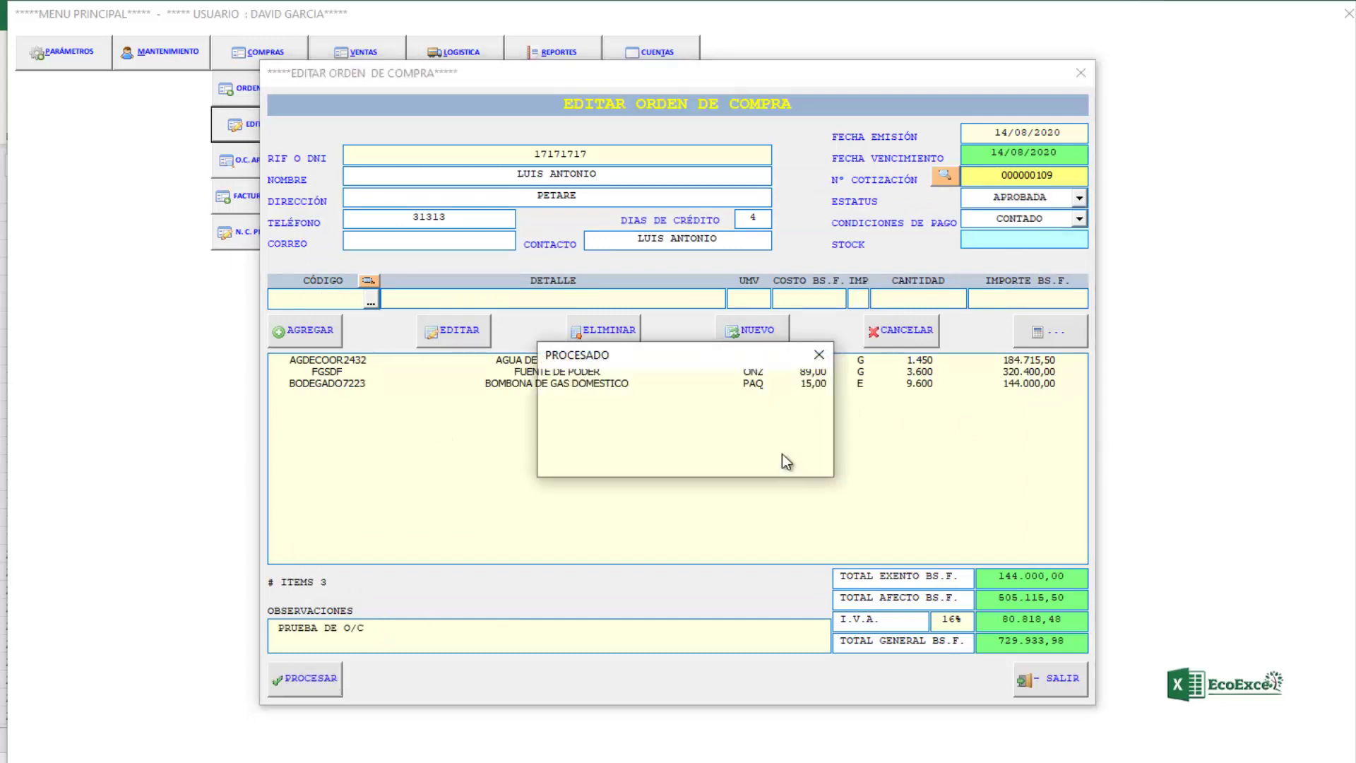
pyautogui.click(781, 453)
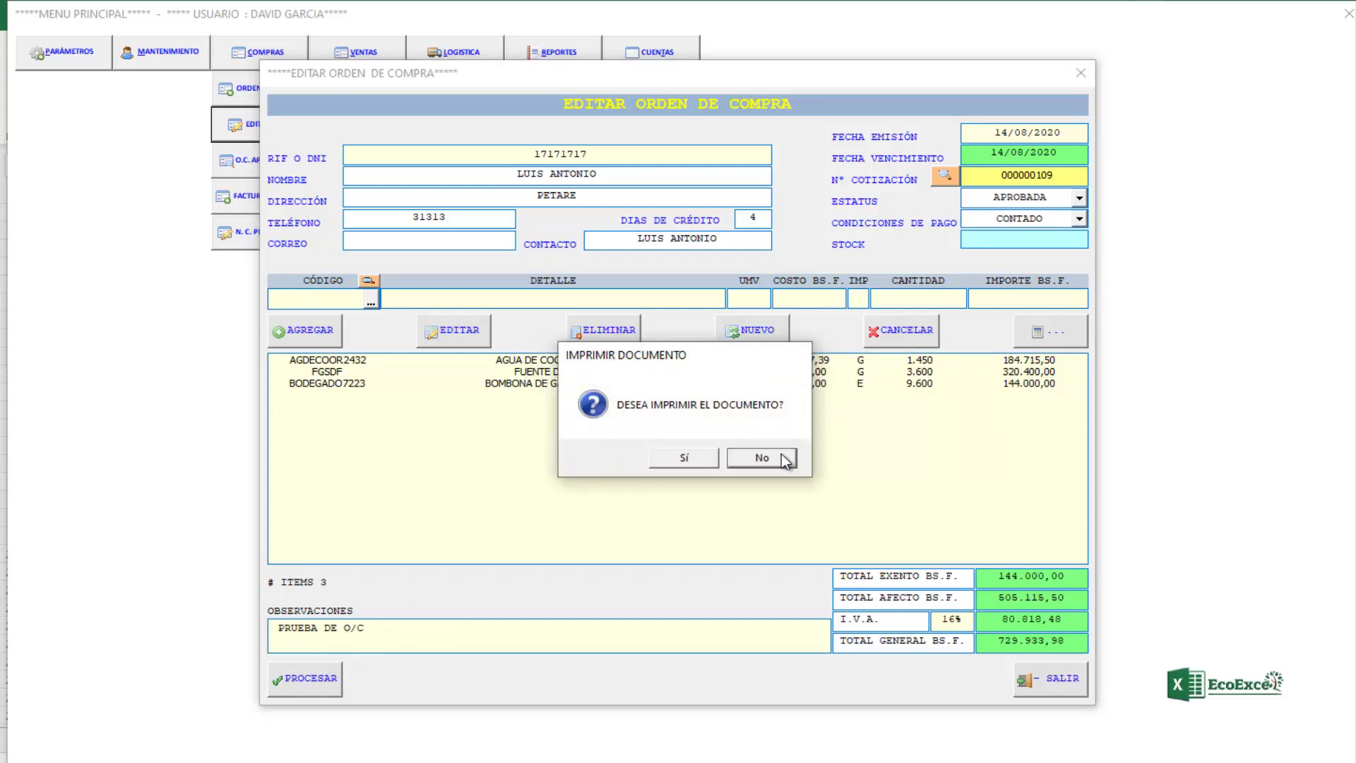
pyautogui.click(1053, 671)
# Load approved order 109 into a purchase invoice and enter order number 454555
pyautogui.click(272, 163)
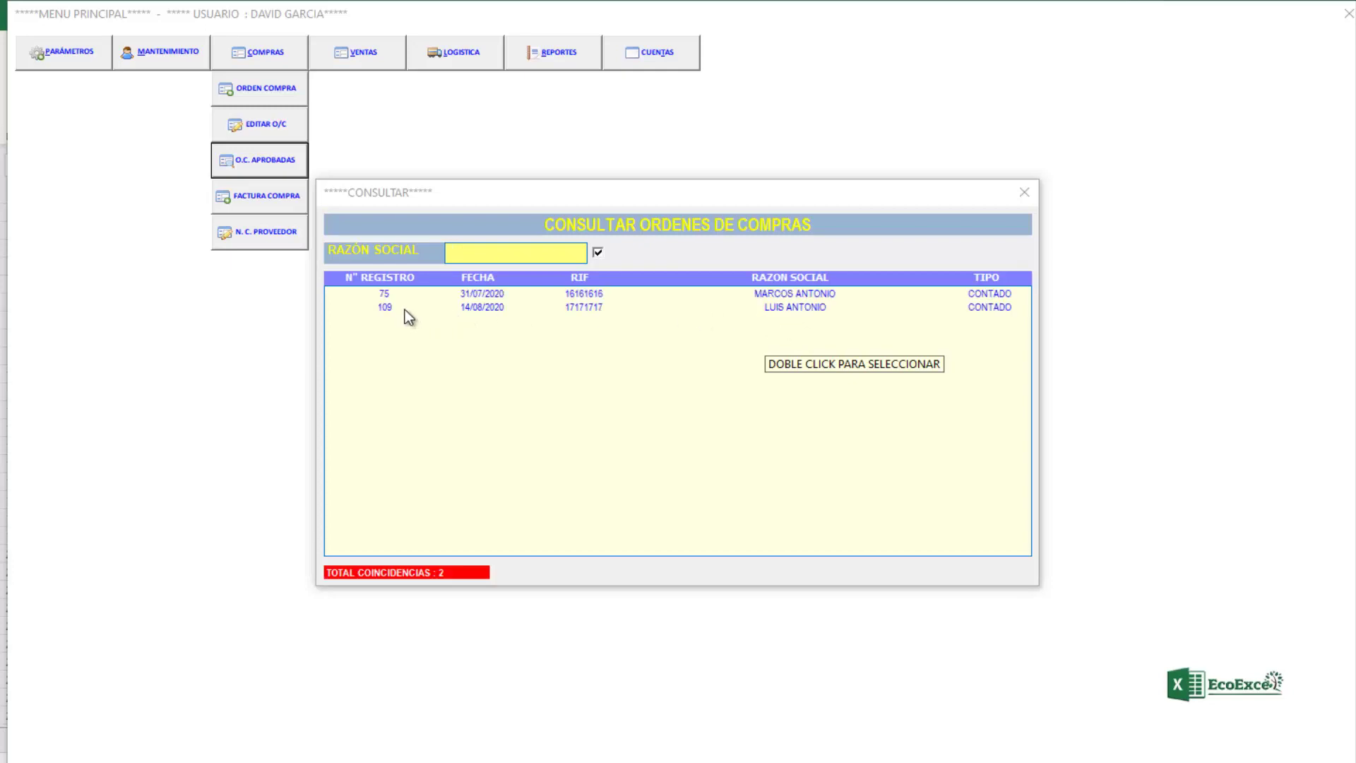
pyautogui.click(405, 309)
pyautogui.doubleClick(405, 310)
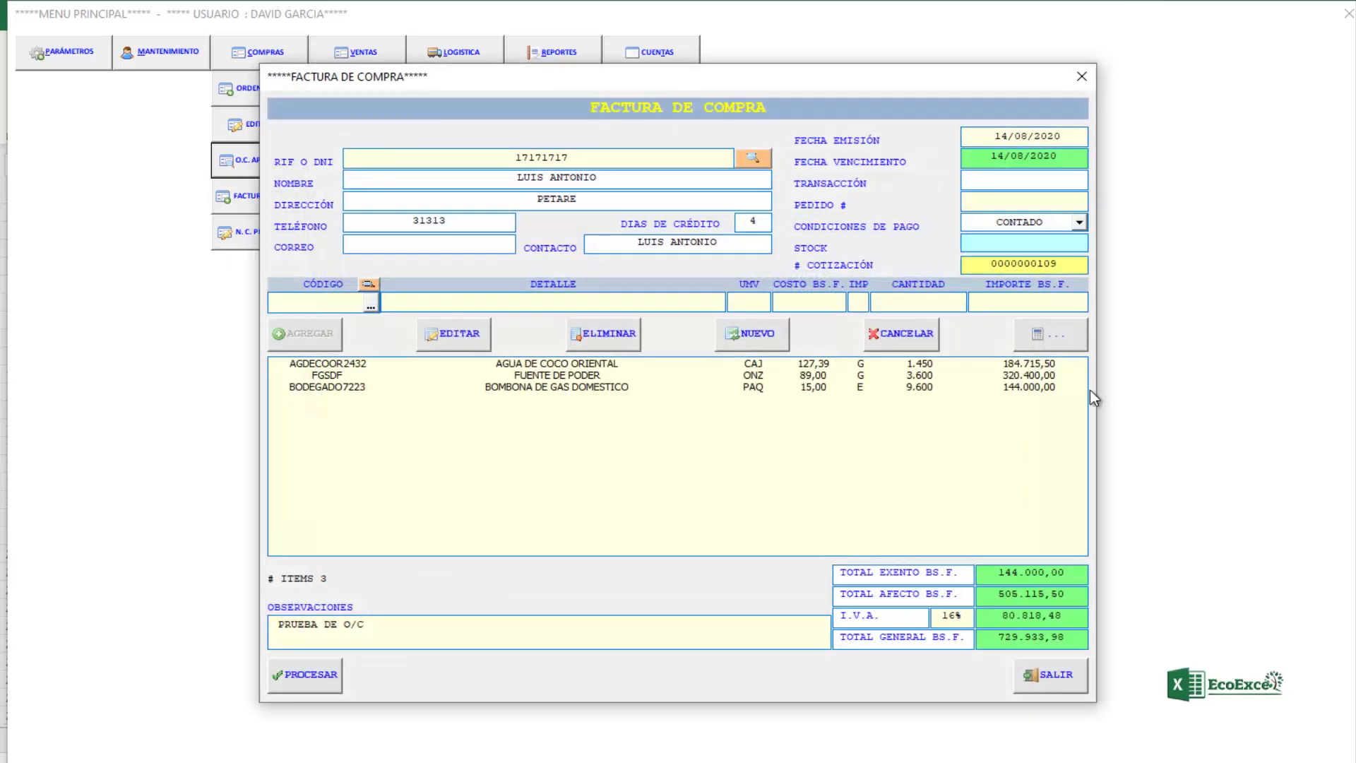
pyautogui.click(1067, 210)
pyautogui.write('S/N')
pyautogui.doubleClick(1057, 205)
pyautogui.write('4545')
pyautogui.write('55')
# Reload order 109 into a fresh purchase invoice and process it
pyautogui.click(1081, 75)
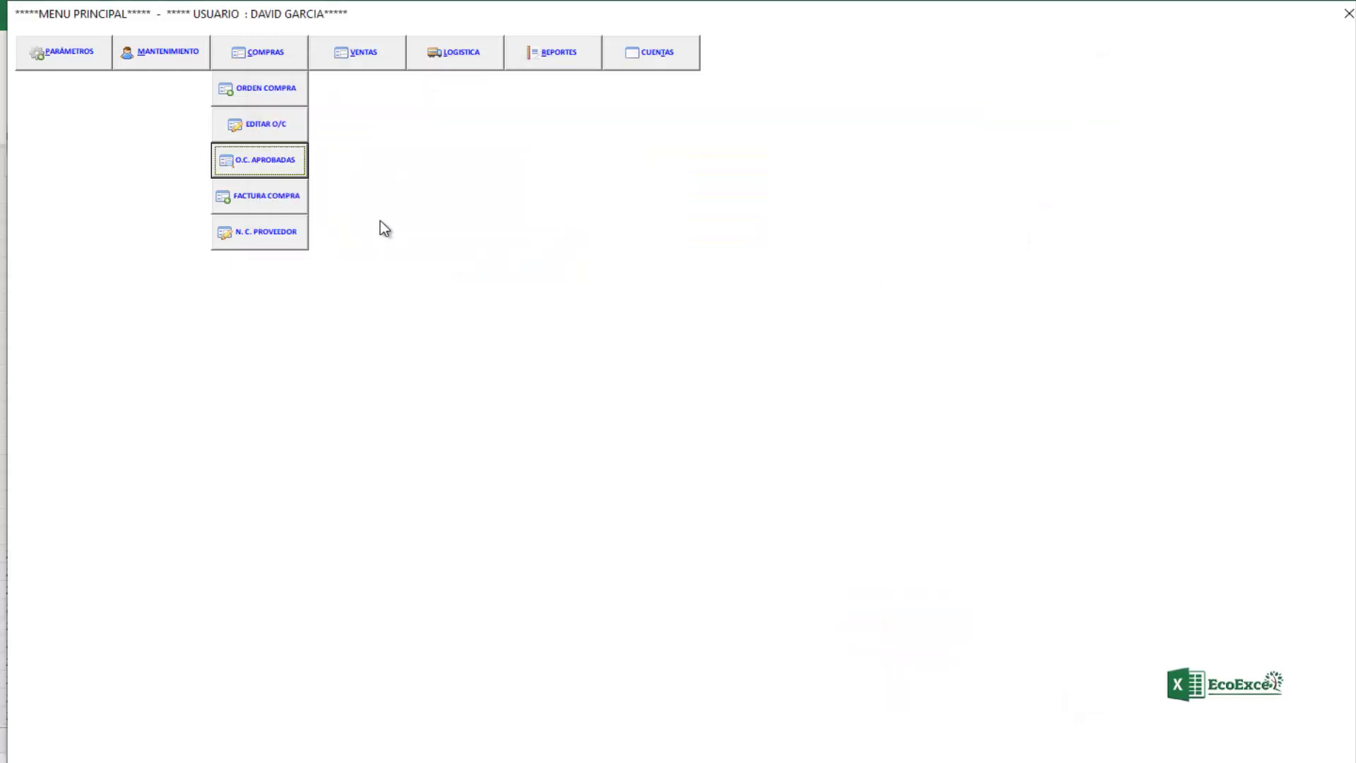
pyautogui.click(295, 166)
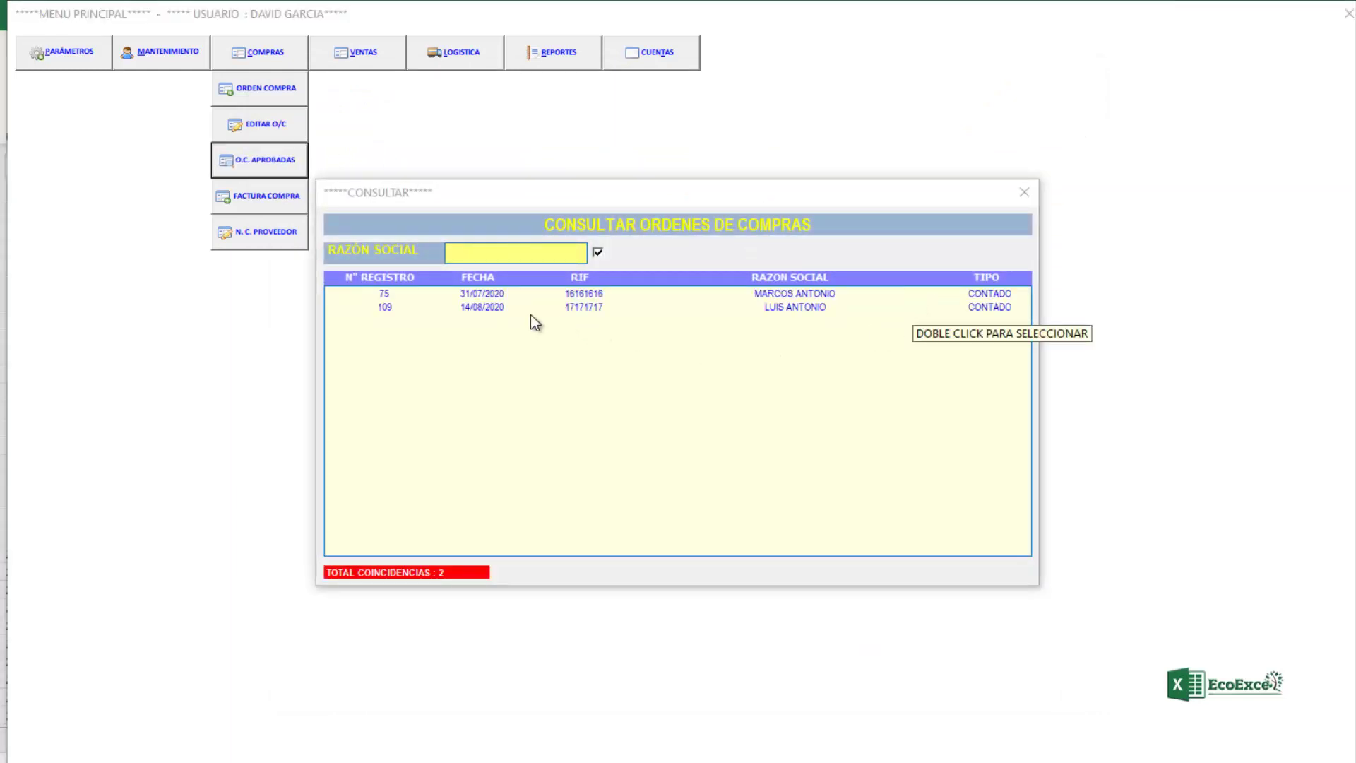
pyautogui.click(415, 307)
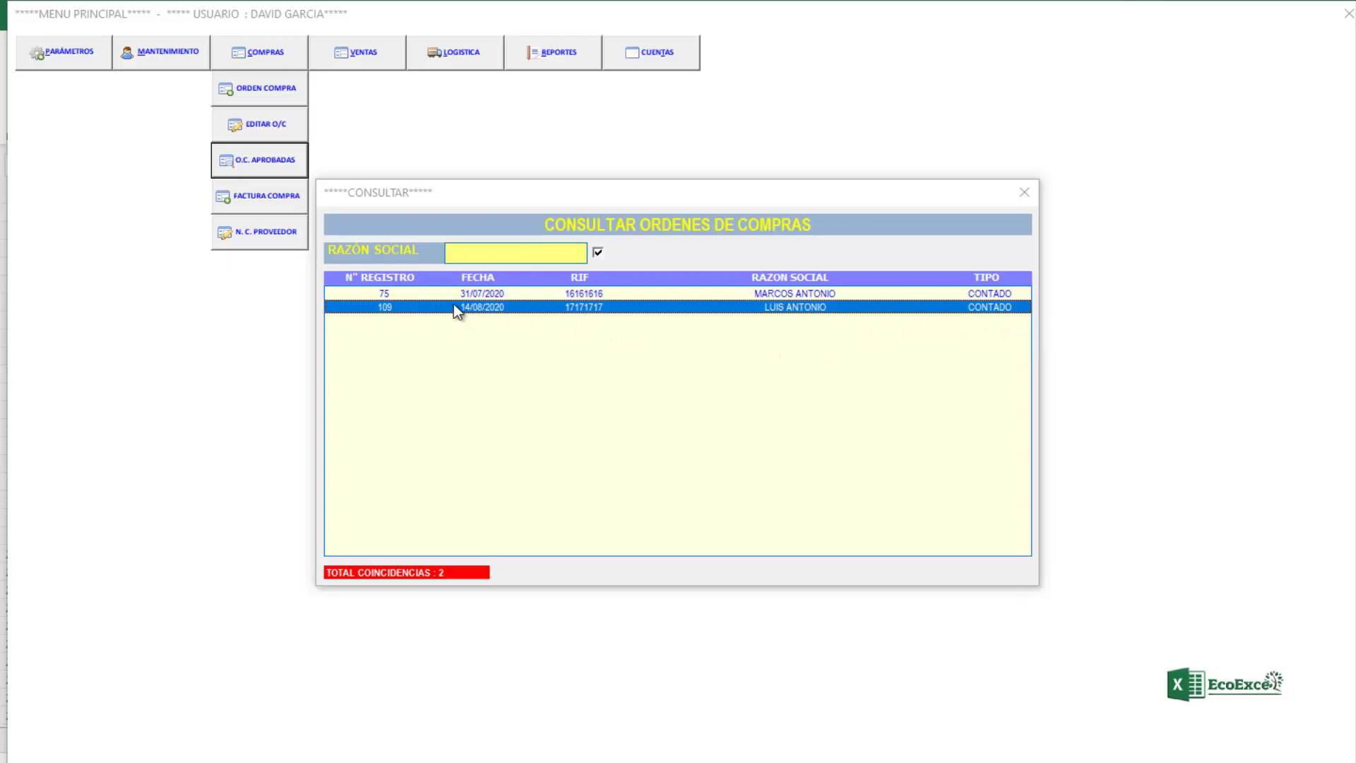
pyautogui.doubleClick(507, 307)
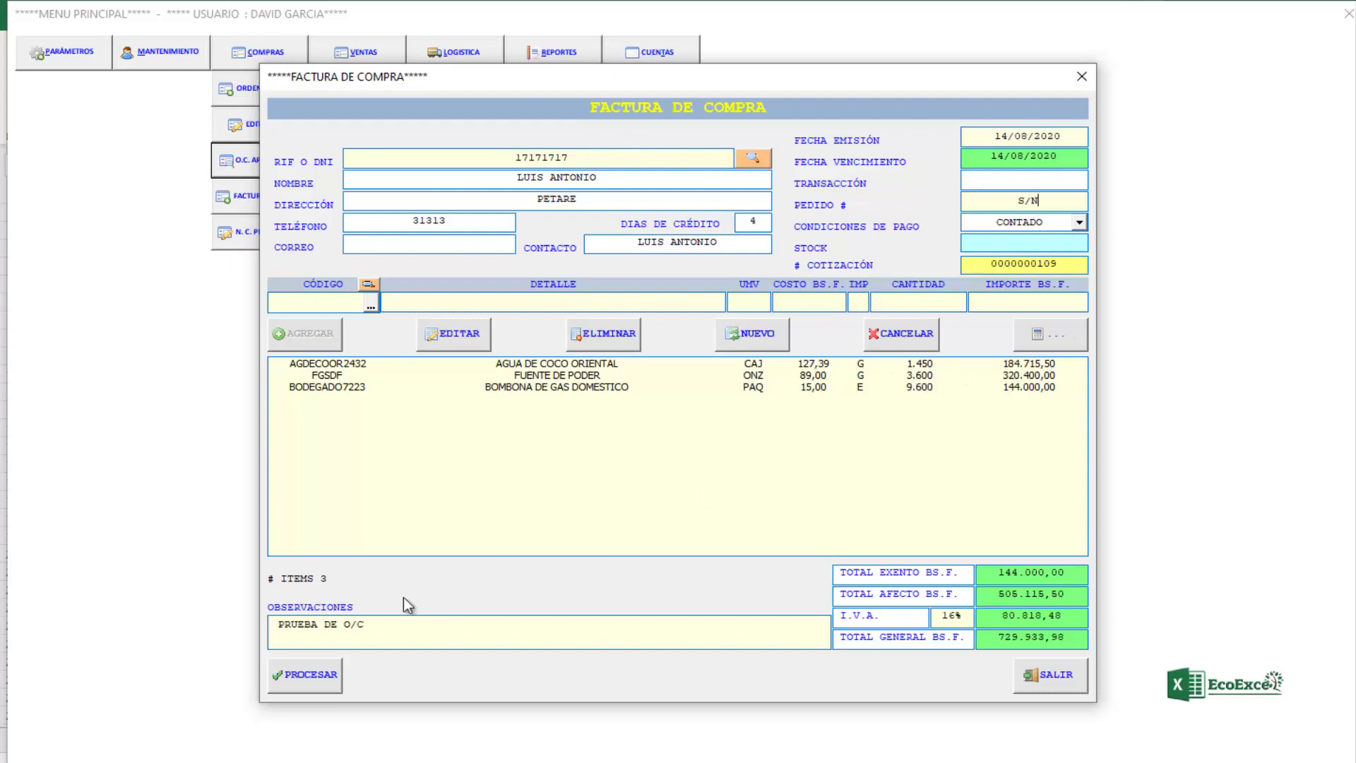
pyautogui.click(320, 671)
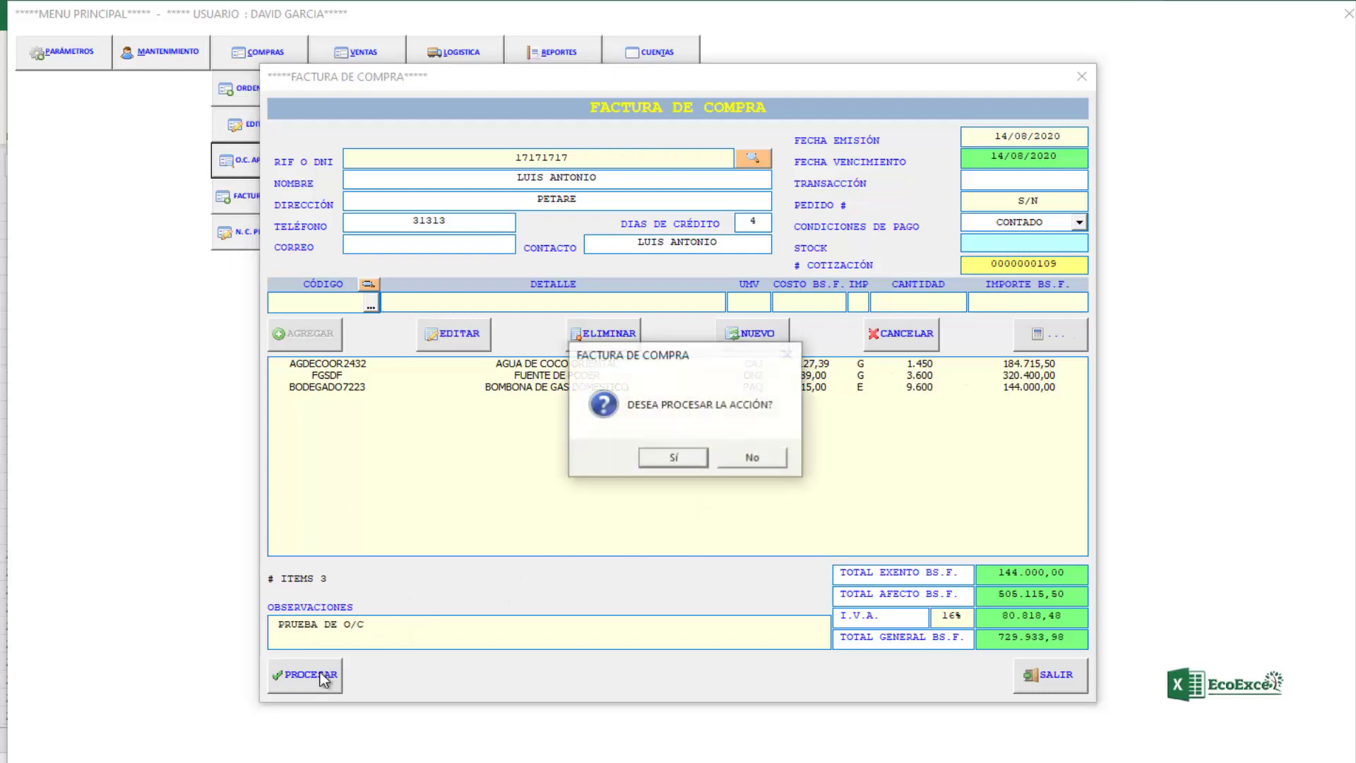
pyautogui.click(675, 457)
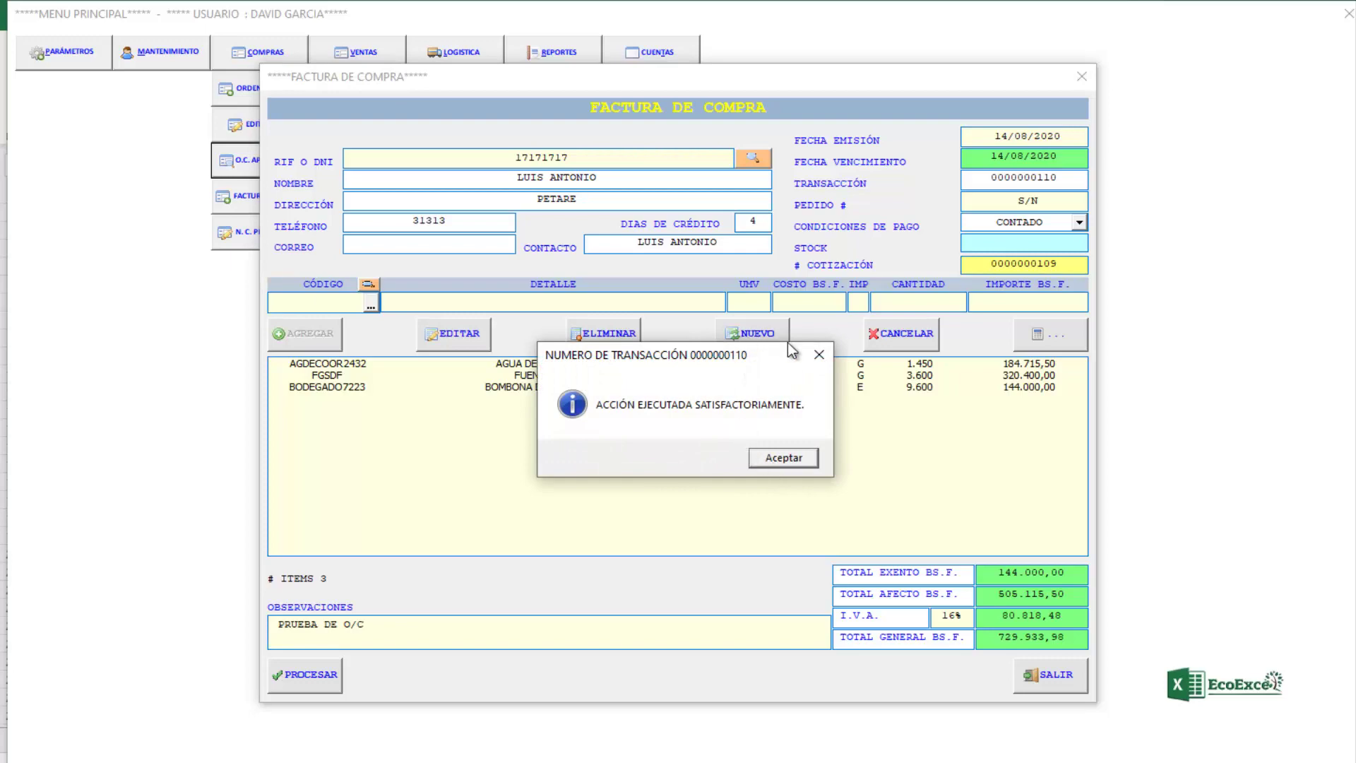
# Acknowledge the invoice success message and reposition the payment window to check the invoice
pyautogui.click(785, 457)
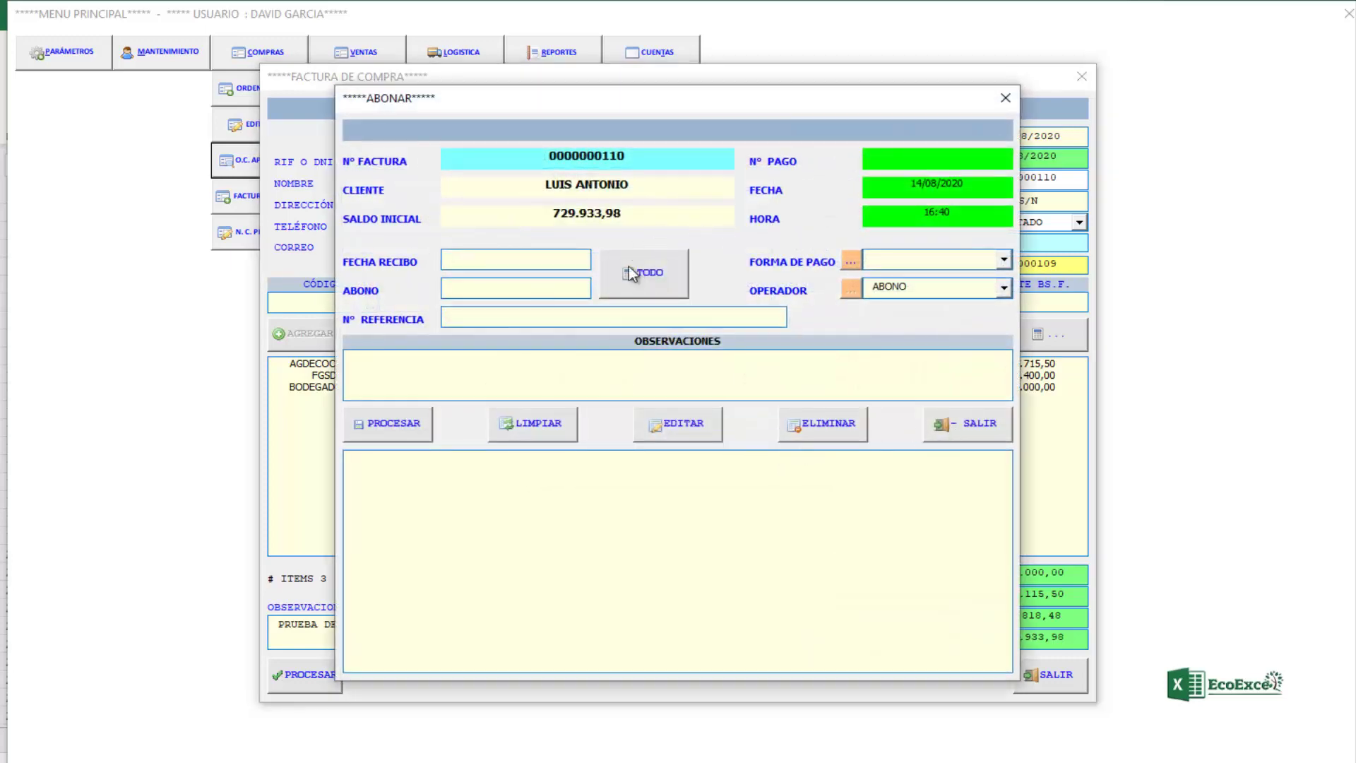
pyautogui.moveTo(838, 116); pyautogui.dragTo(740, 113)
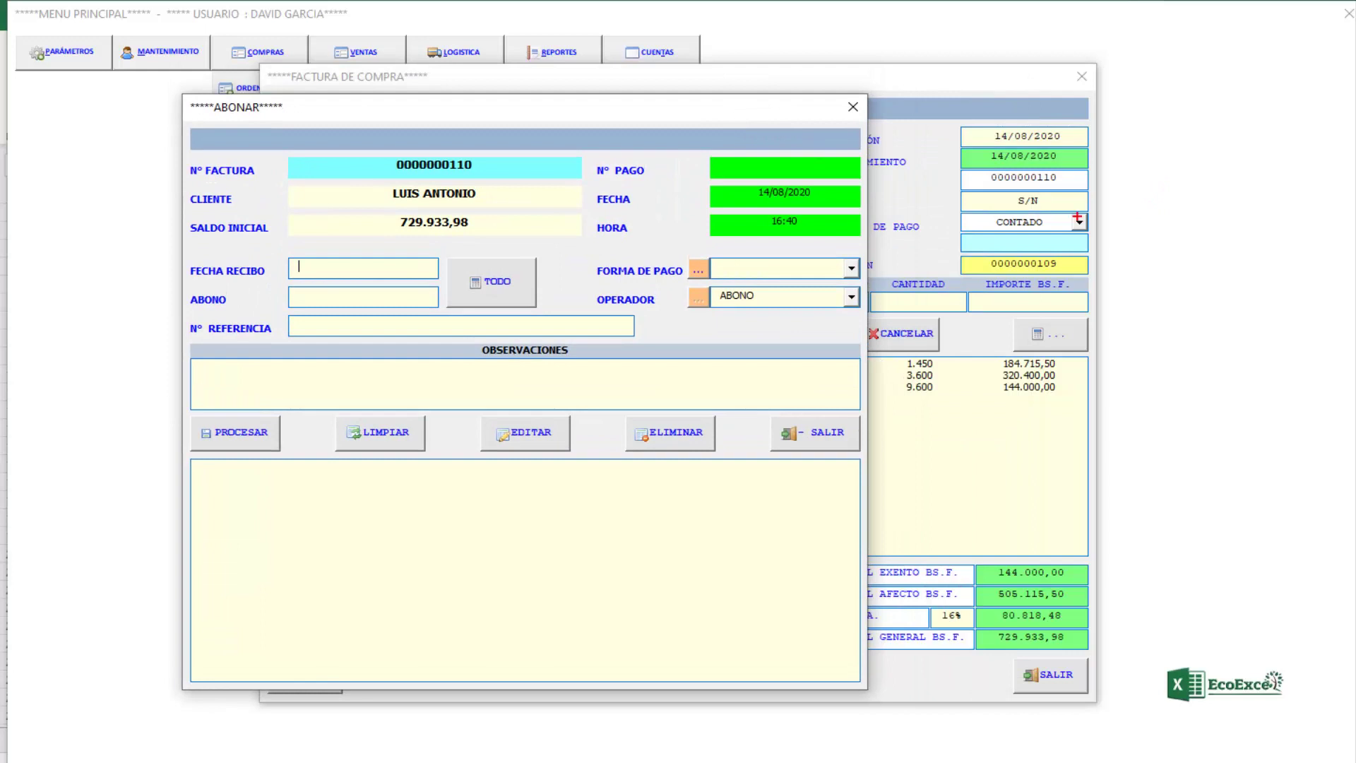
pyautogui.moveTo(1103, 218); pyautogui.dragTo(1174, 212)
pyautogui.moveTo(477, 113); pyautogui.dragTo(642, 100)
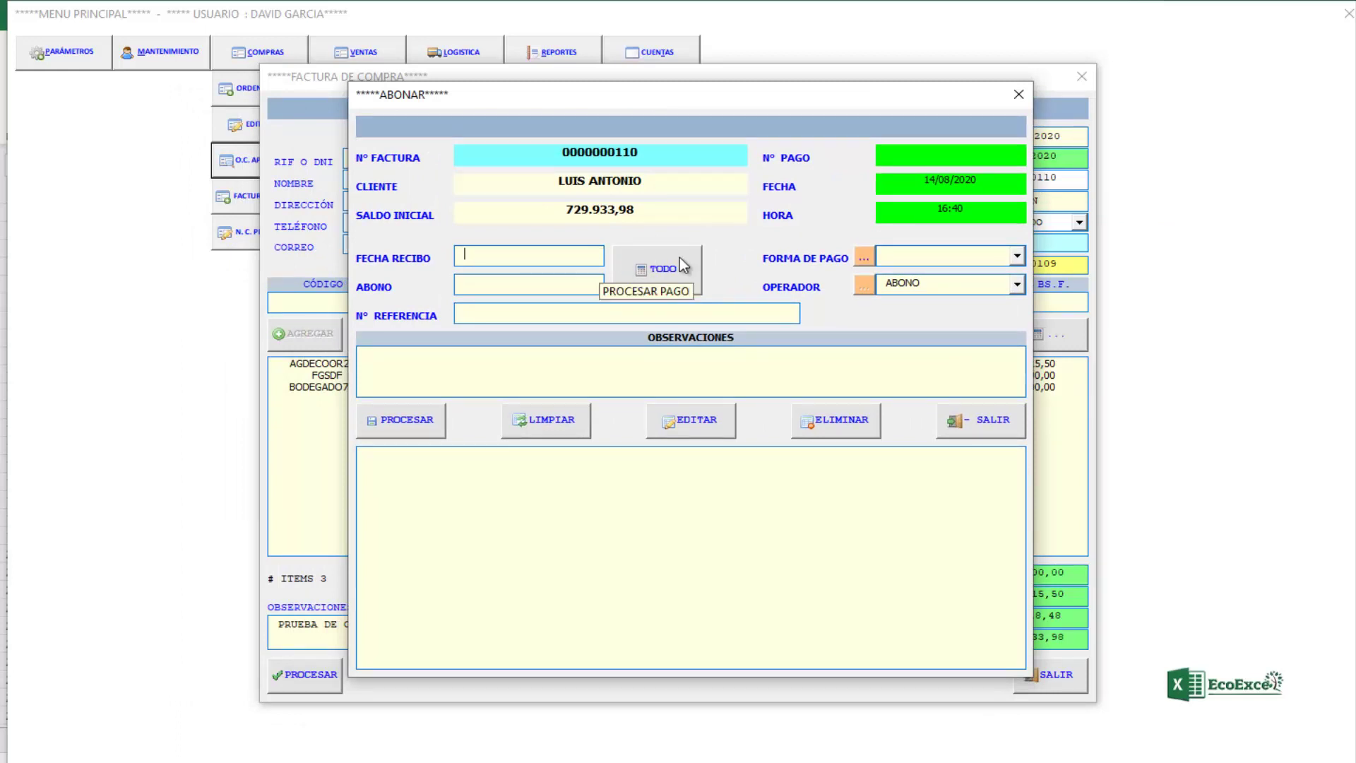
# Enter today's receipt date, amount 250.000,00, reference 454545, debit card, and note 'PRUEBA DE ABONO'
pyautogui.doubleClick(545, 257)
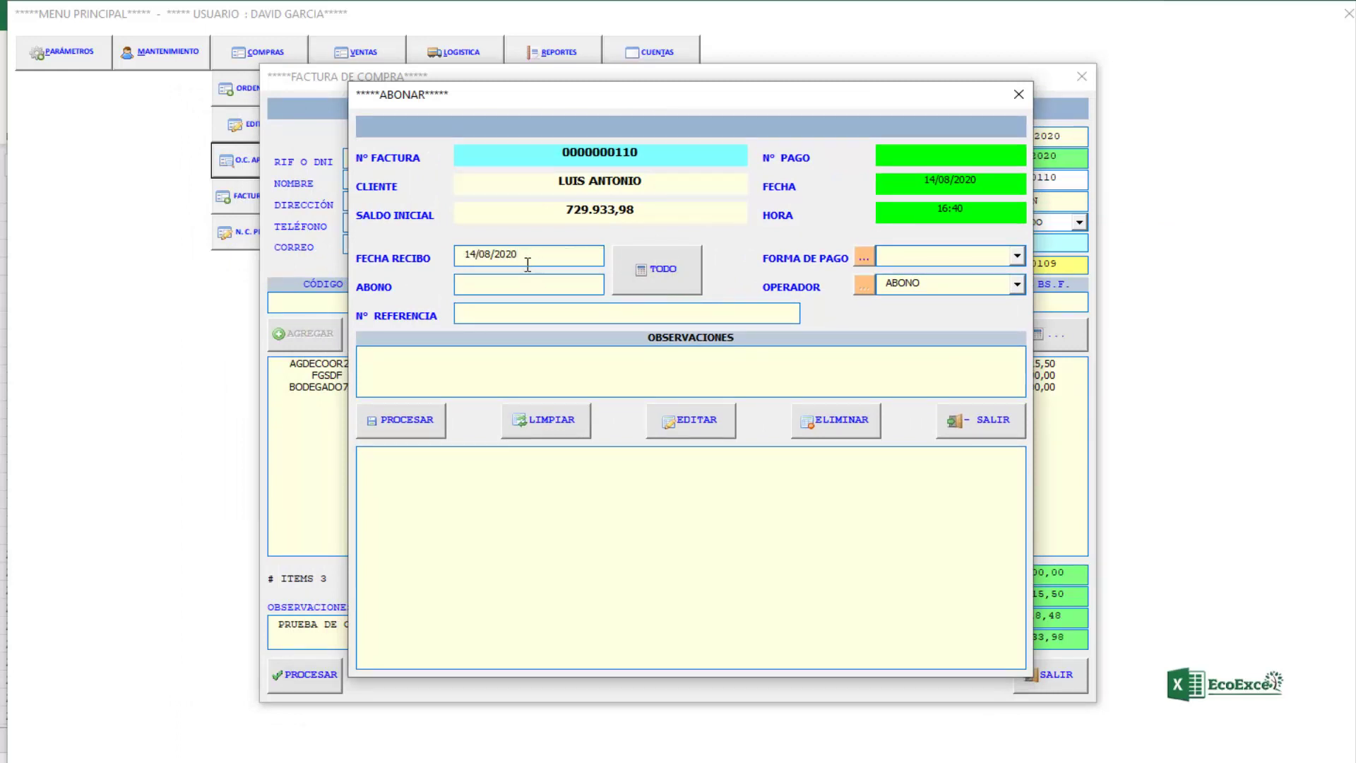
pyautogui.click(507, 284)
pyautogui.write('250')
pyautogui.write('0000')
pyautogui.click(524, 311)
pyautogui.write('454545')
pyautogui.click(1016, 256)
pyautogui.click(944, 298)
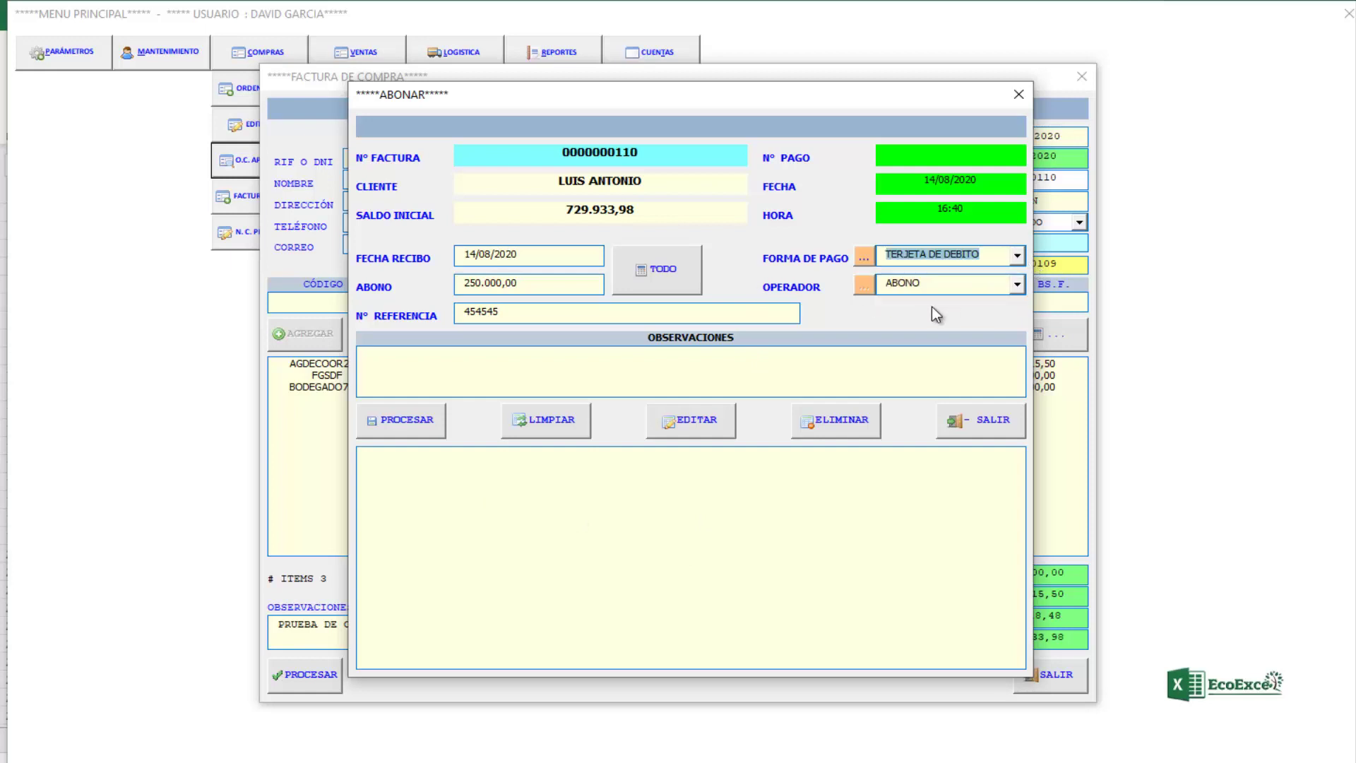
pyautogui.click(462, 361)
pyautogui.write('PR')
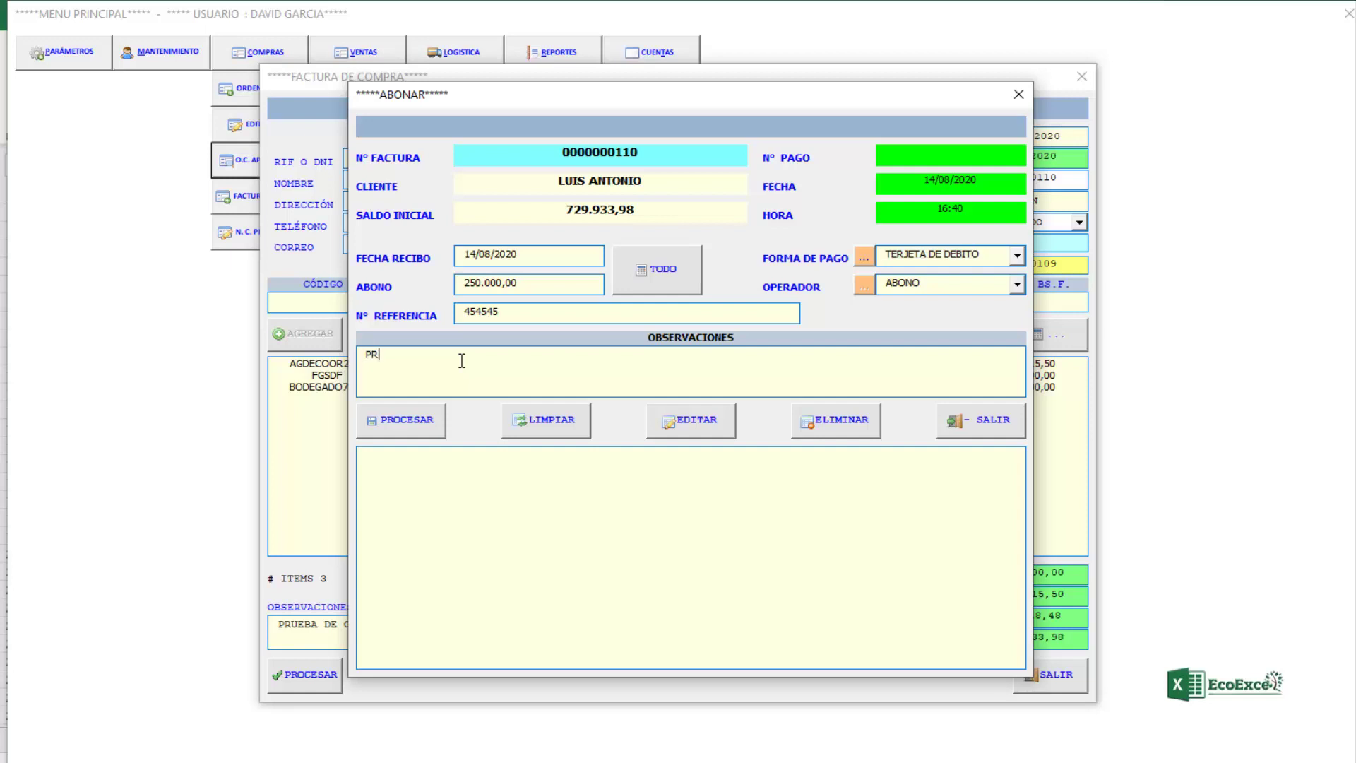
pyautogui.write('UEBA DE ABONO')
# Process and confirm the payment, then close the payment window
pyautogui.moveTo(654, 150); pyautogui.dragTo(732, 138)
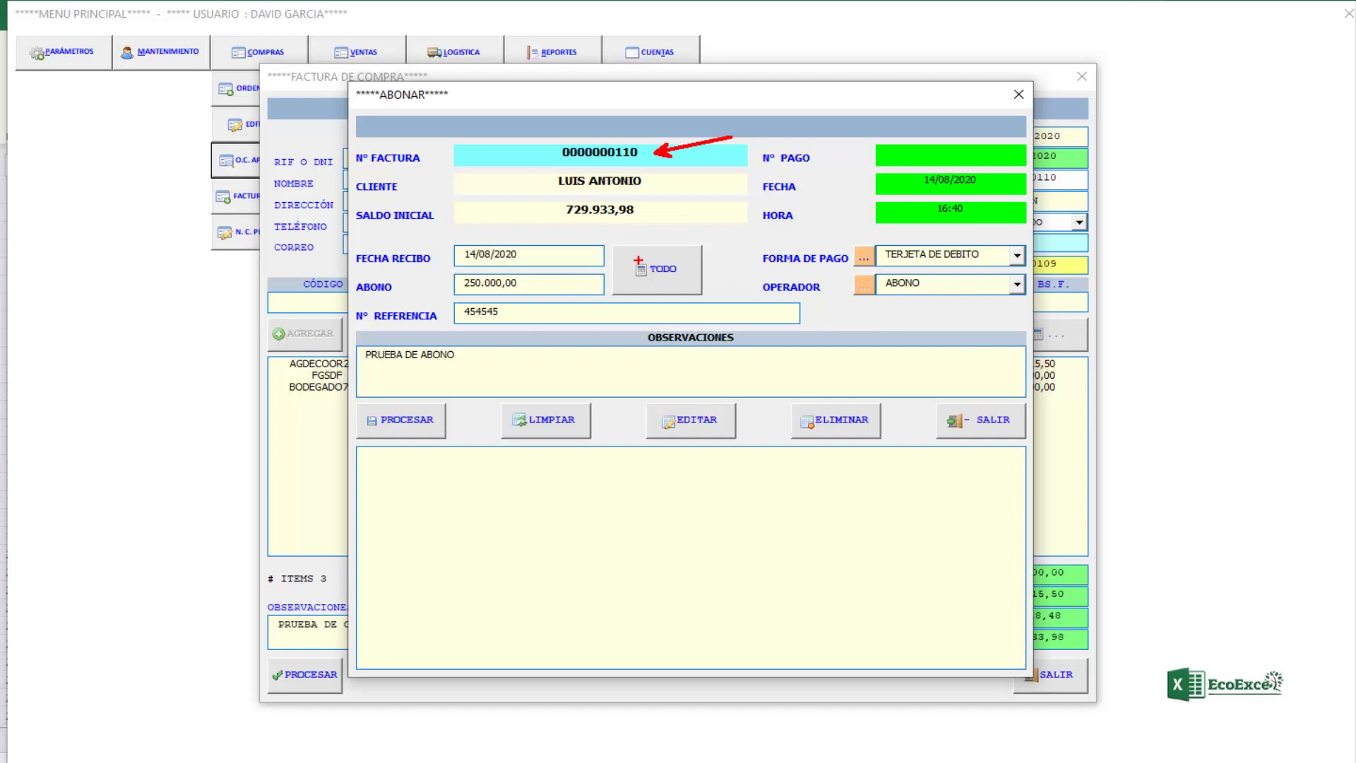
pyautogui.press('Escape')
pyautogui.click(430, 414)
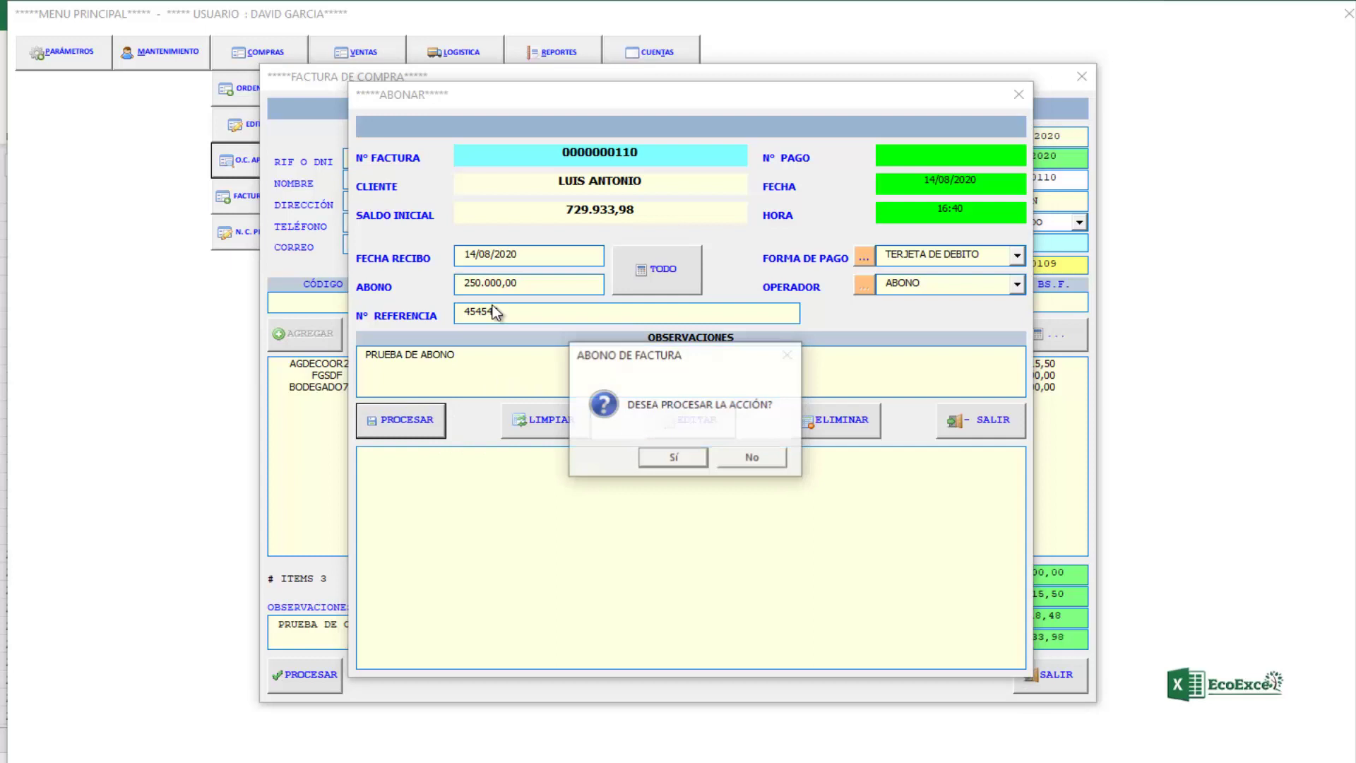
pyautogui.click(695, 458)
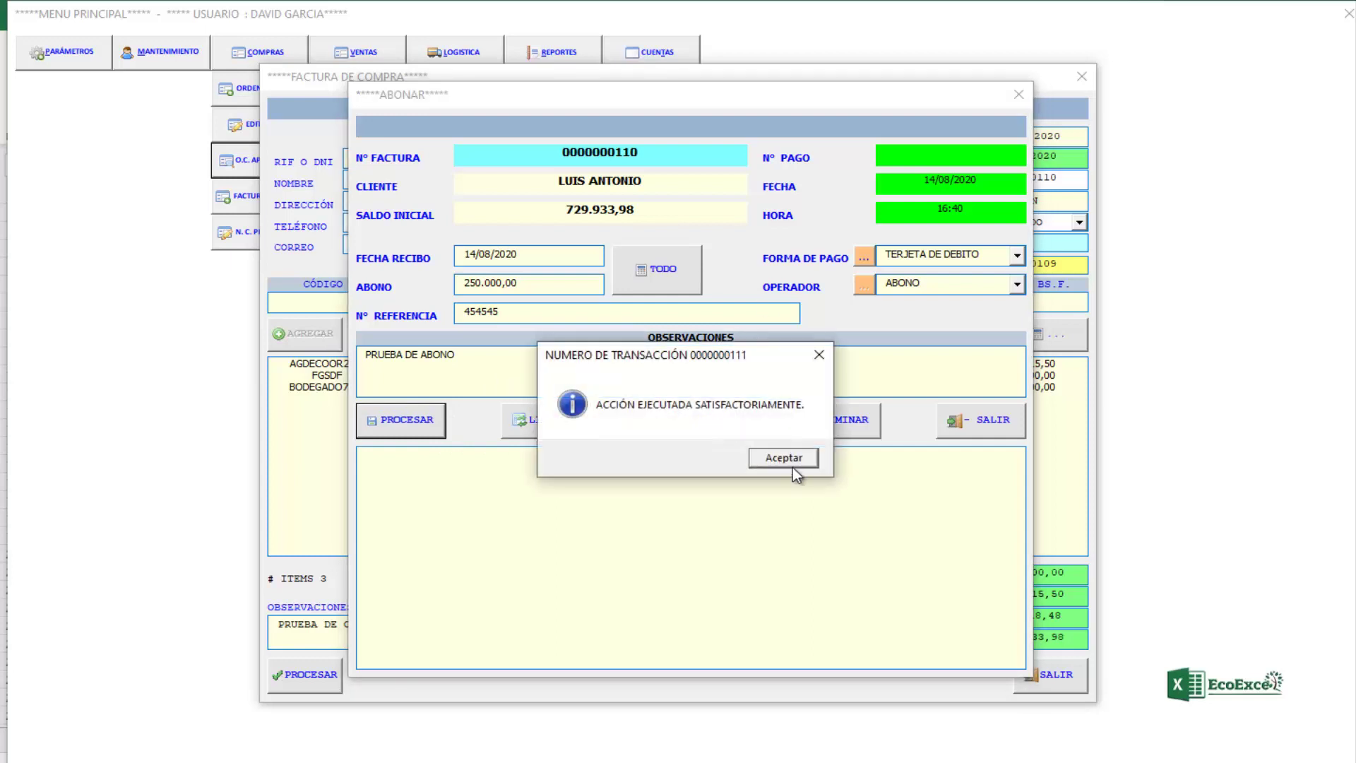
pyautogui.click(791, 460)
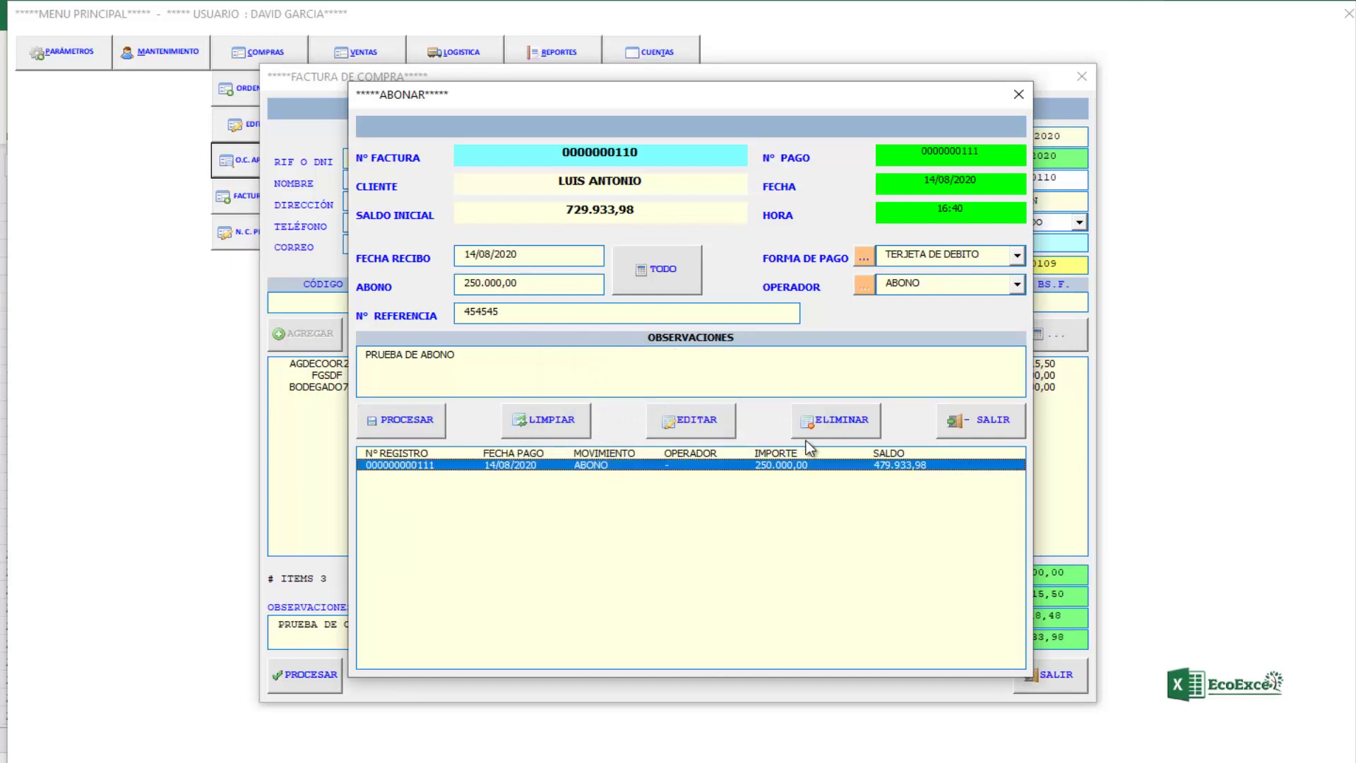
pyautogui.click(966, 421)
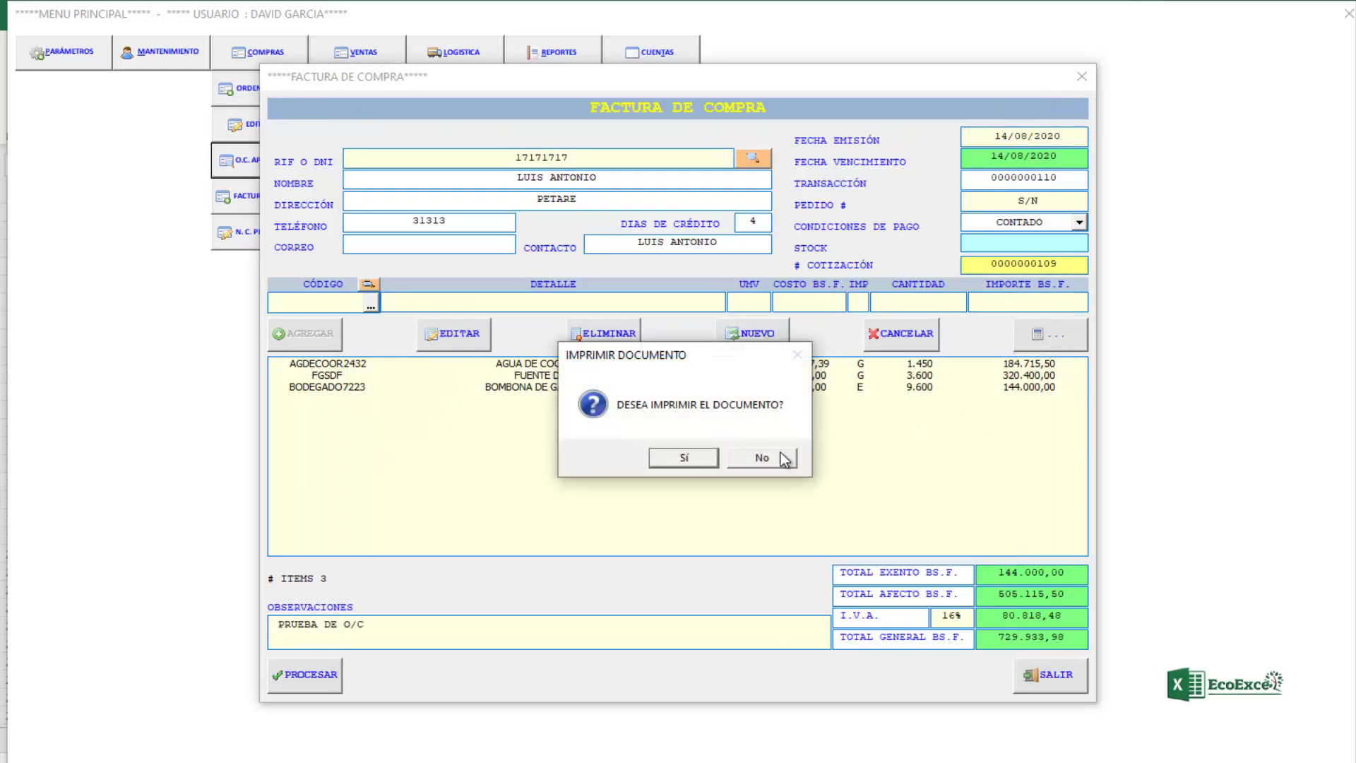
pyautogui.click(783, 459)
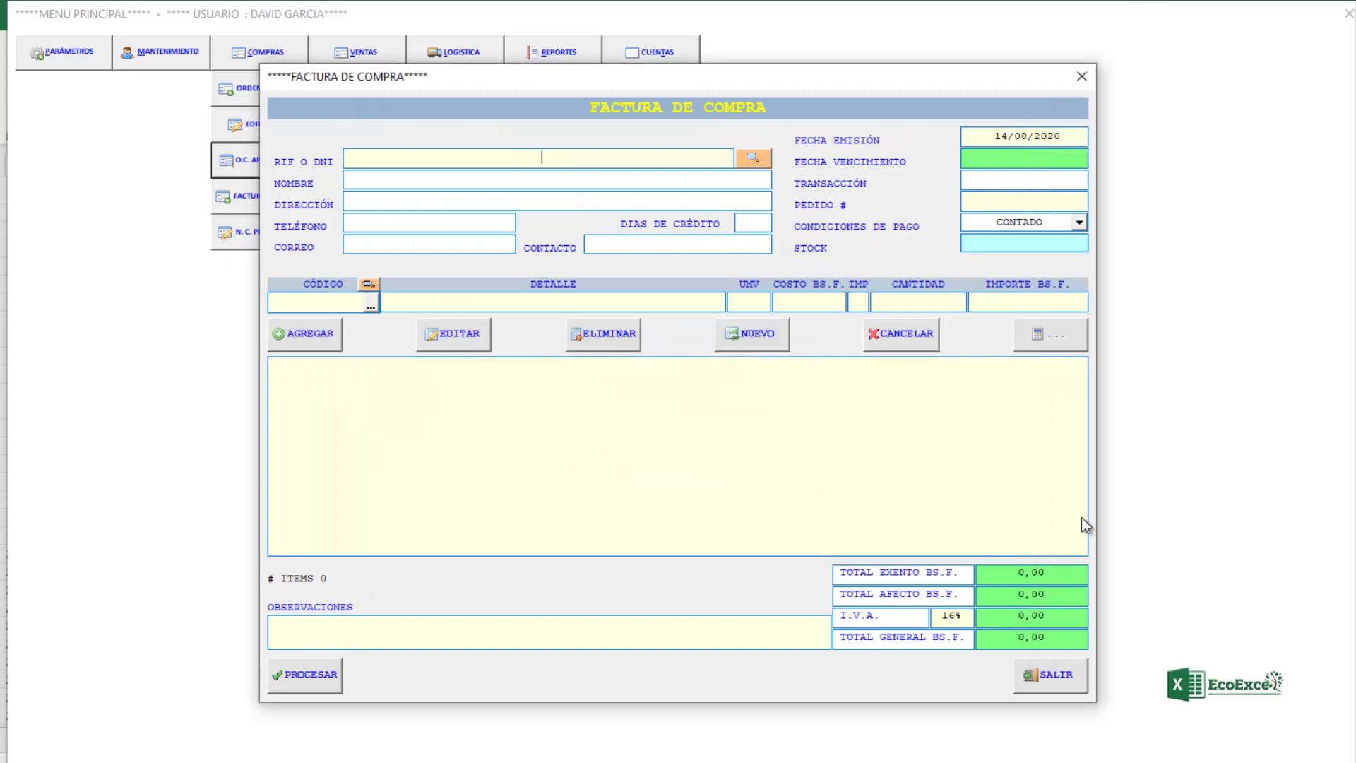
pyautogui.click(1059, 671)
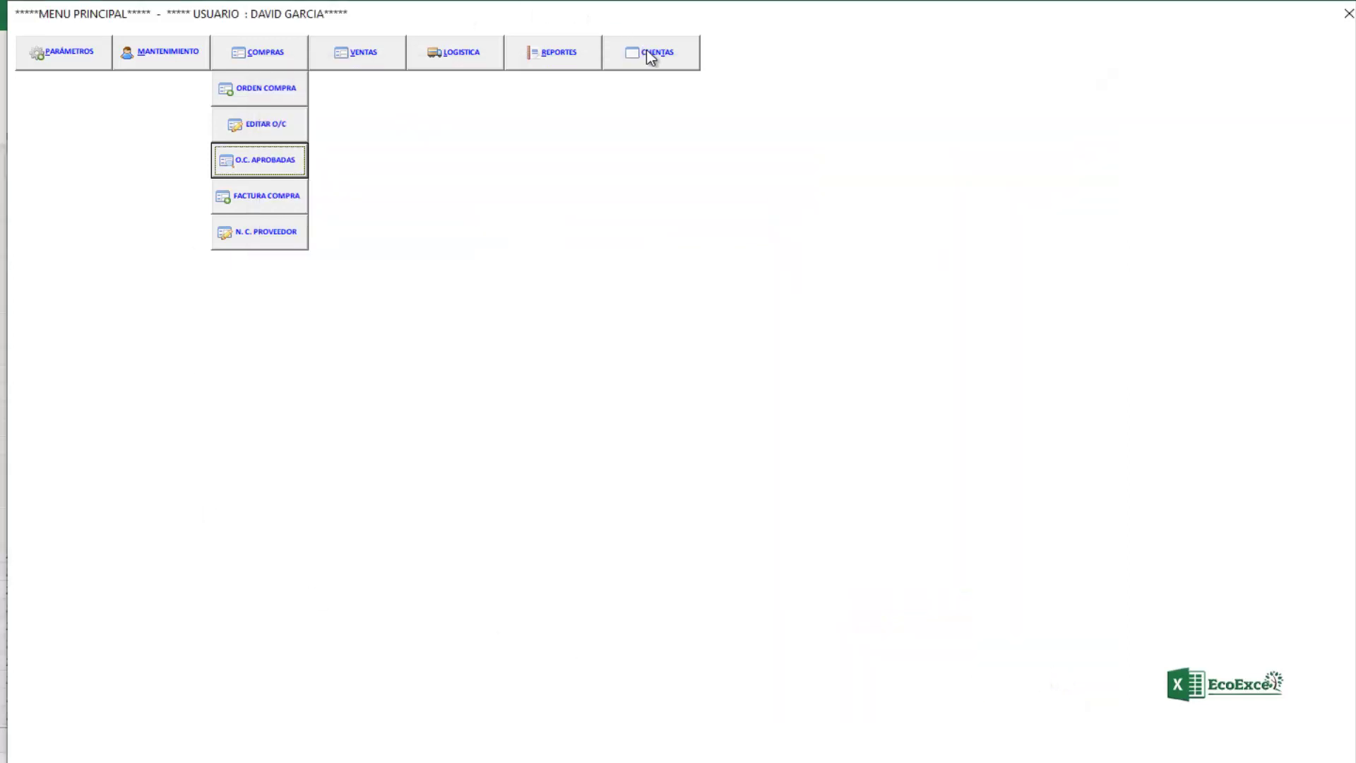
pyautogui.click(655, 54)
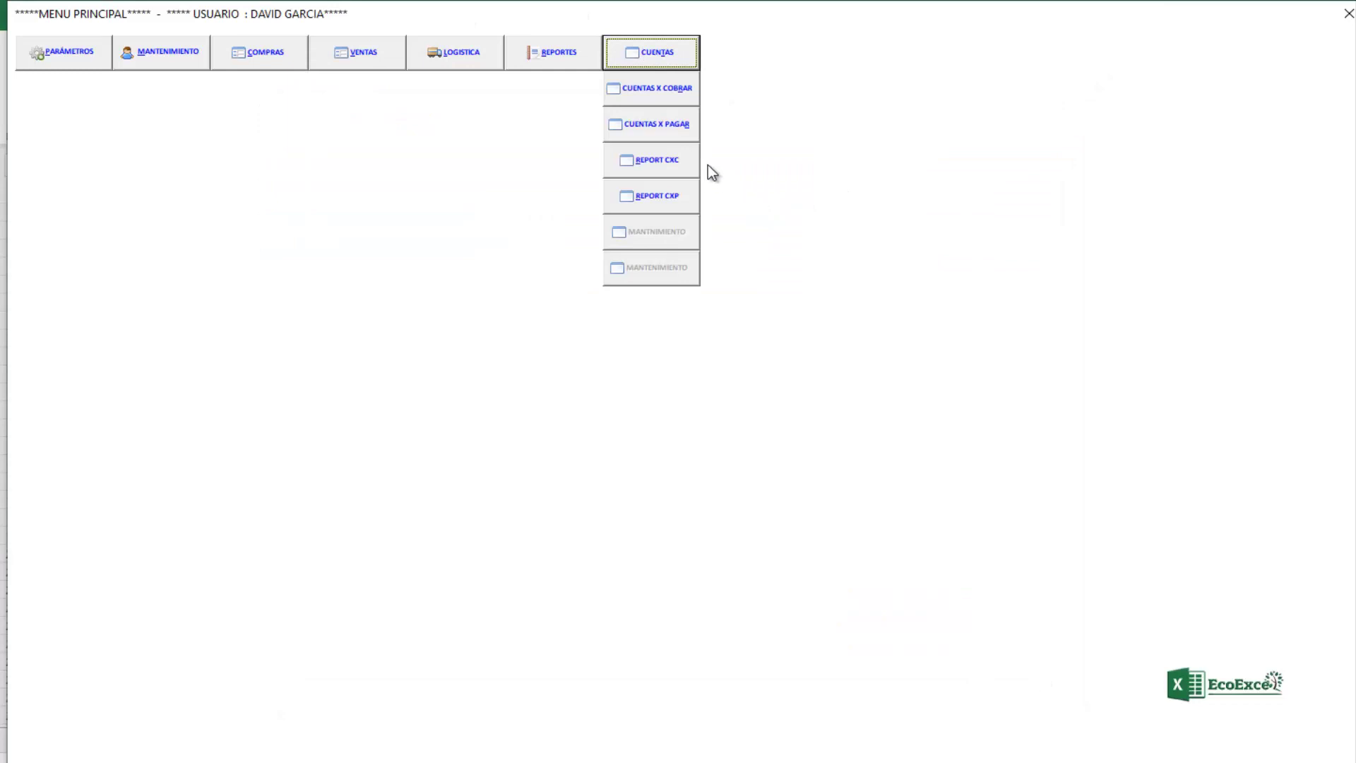
pyautogui.click(674, 133)
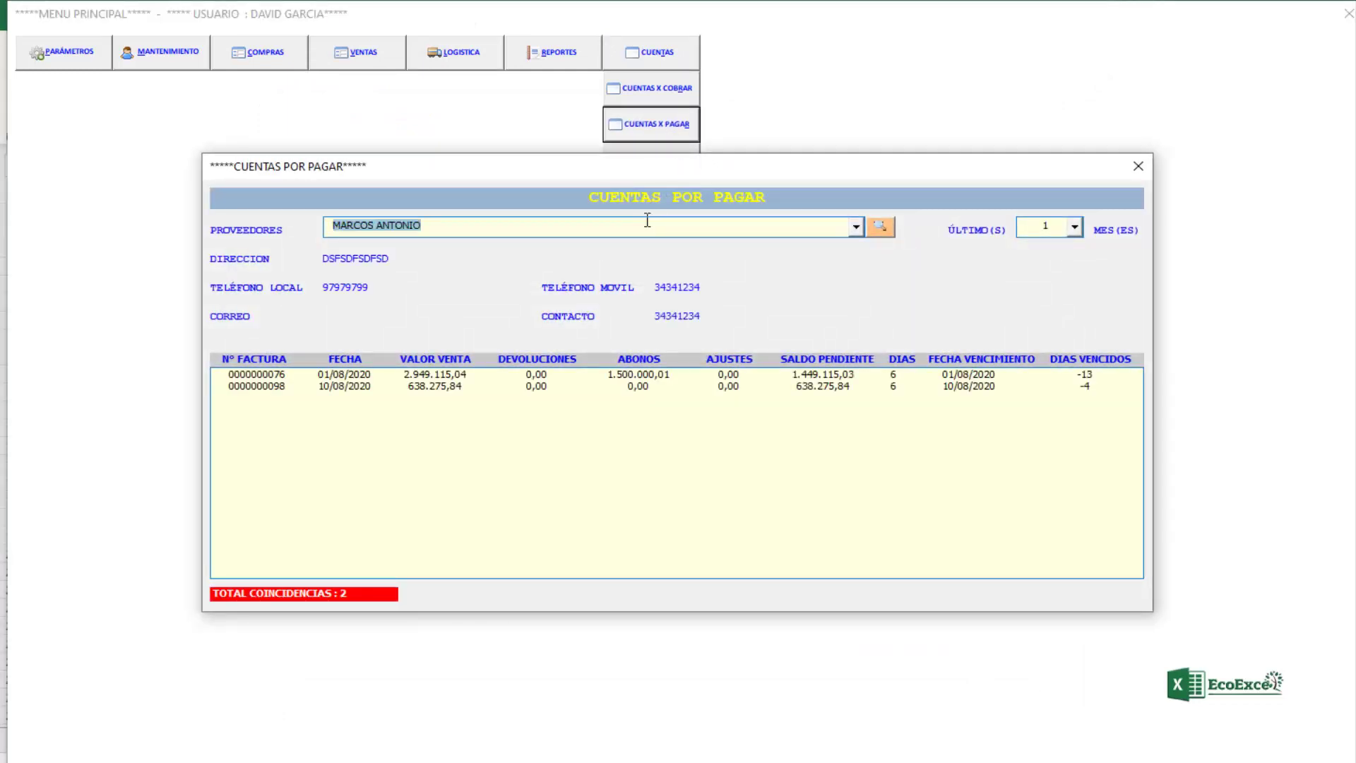
pyautogui.press('Down')
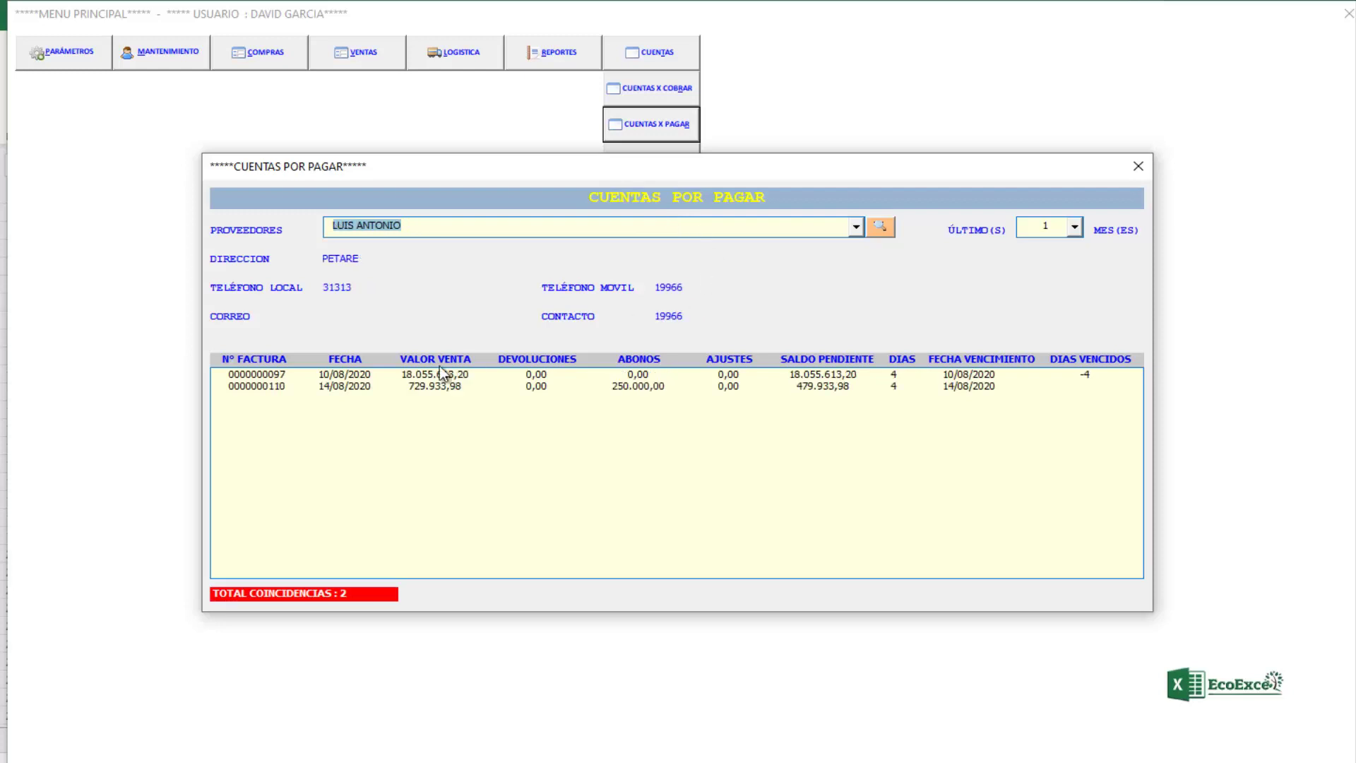
pyautogui.click(307, 387)
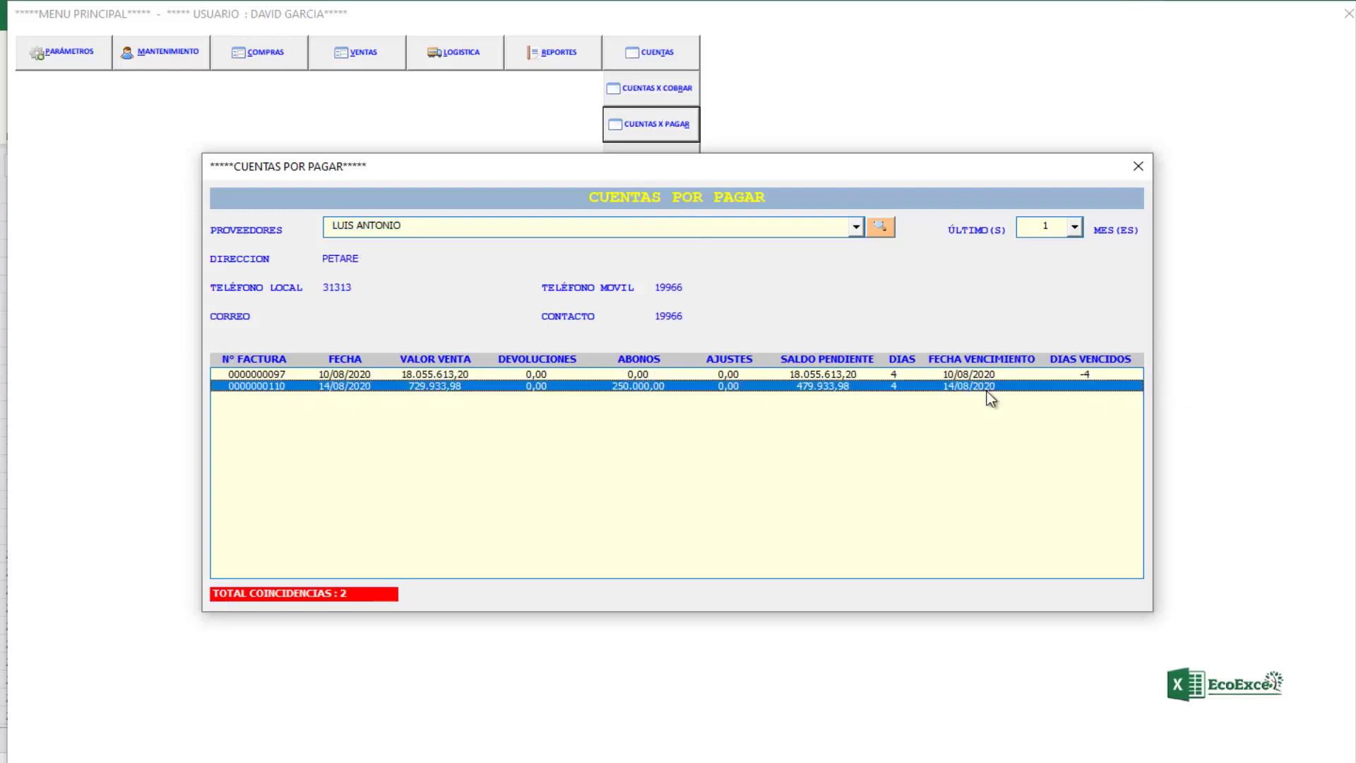
pyautogui.doubleClick(819, 387)
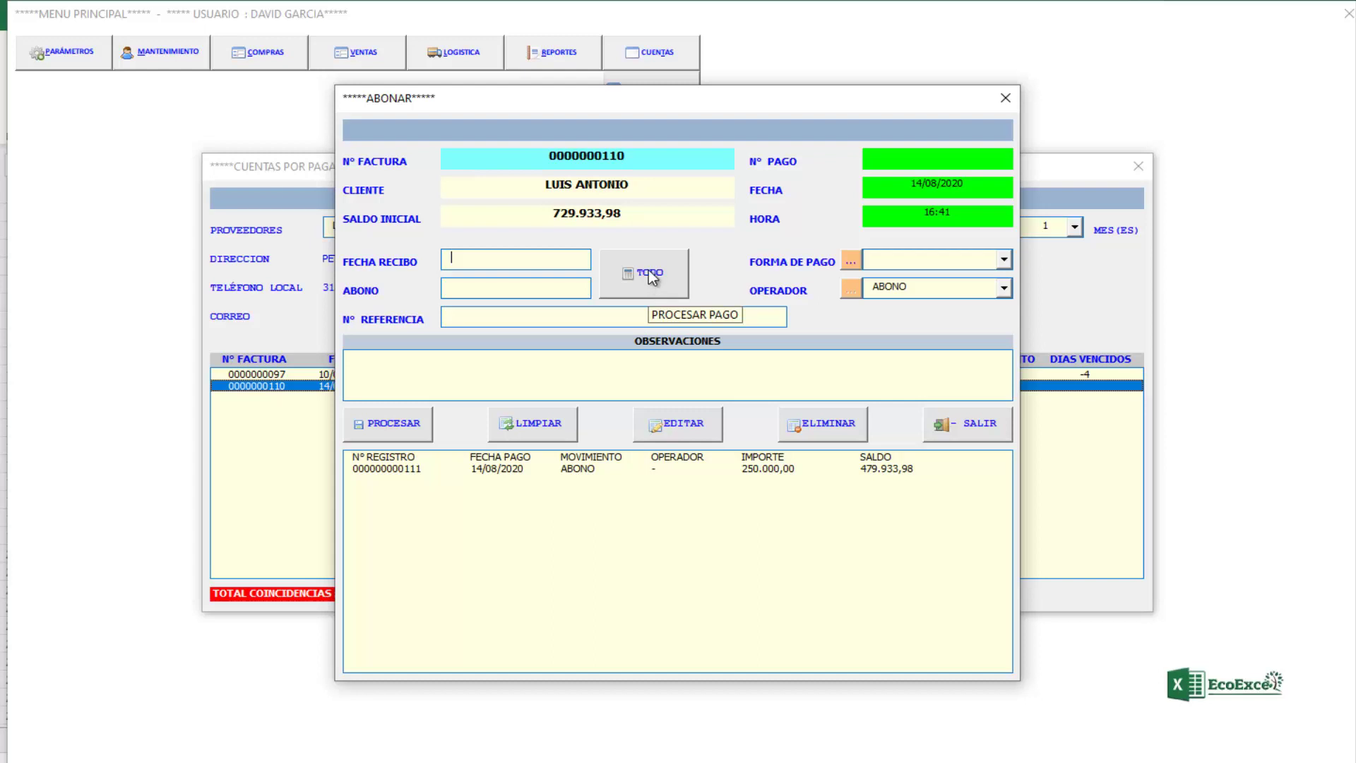
# Fill a full-balance payment with reference 4545455, EFECTIVO, and note 'PRUEBA DE AIBONO RESTANTE'
pyautogui.click(648, 272)
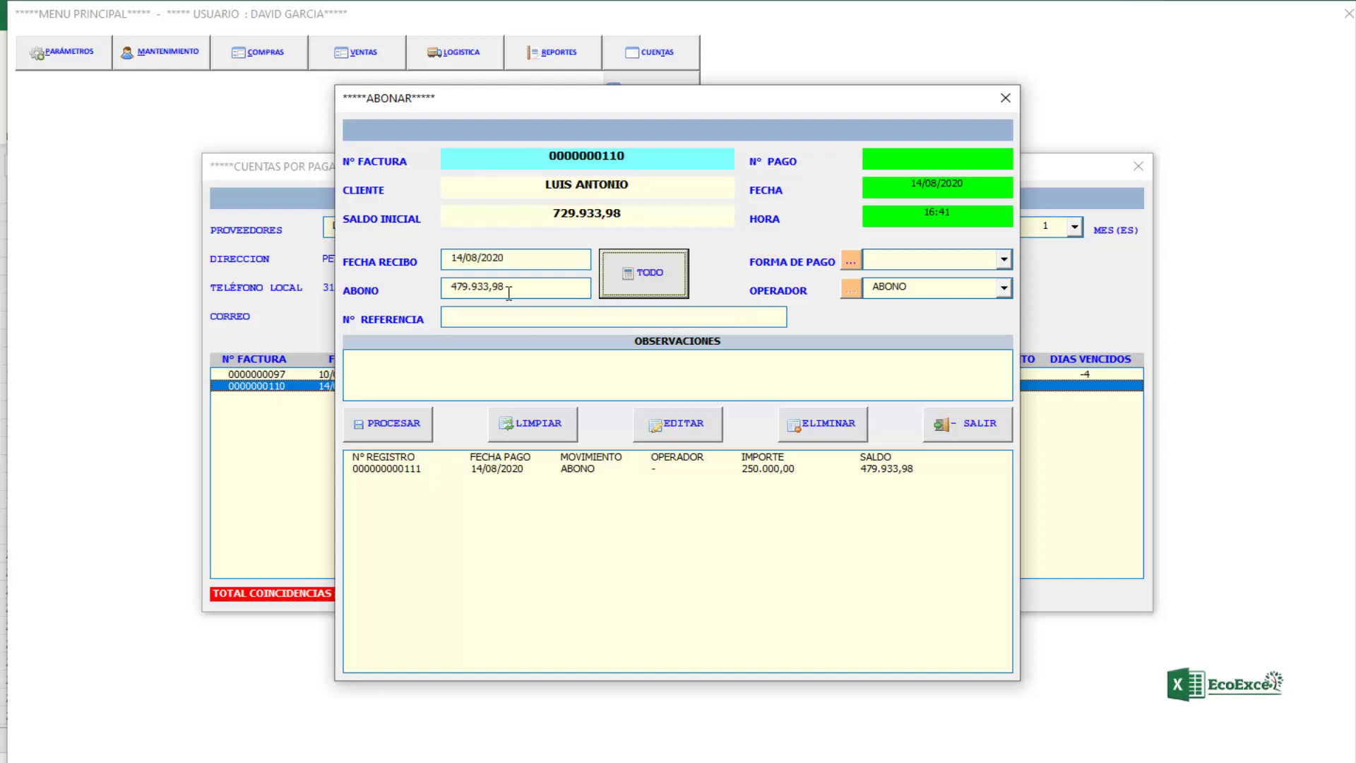
pyautogui.click(520, 322)
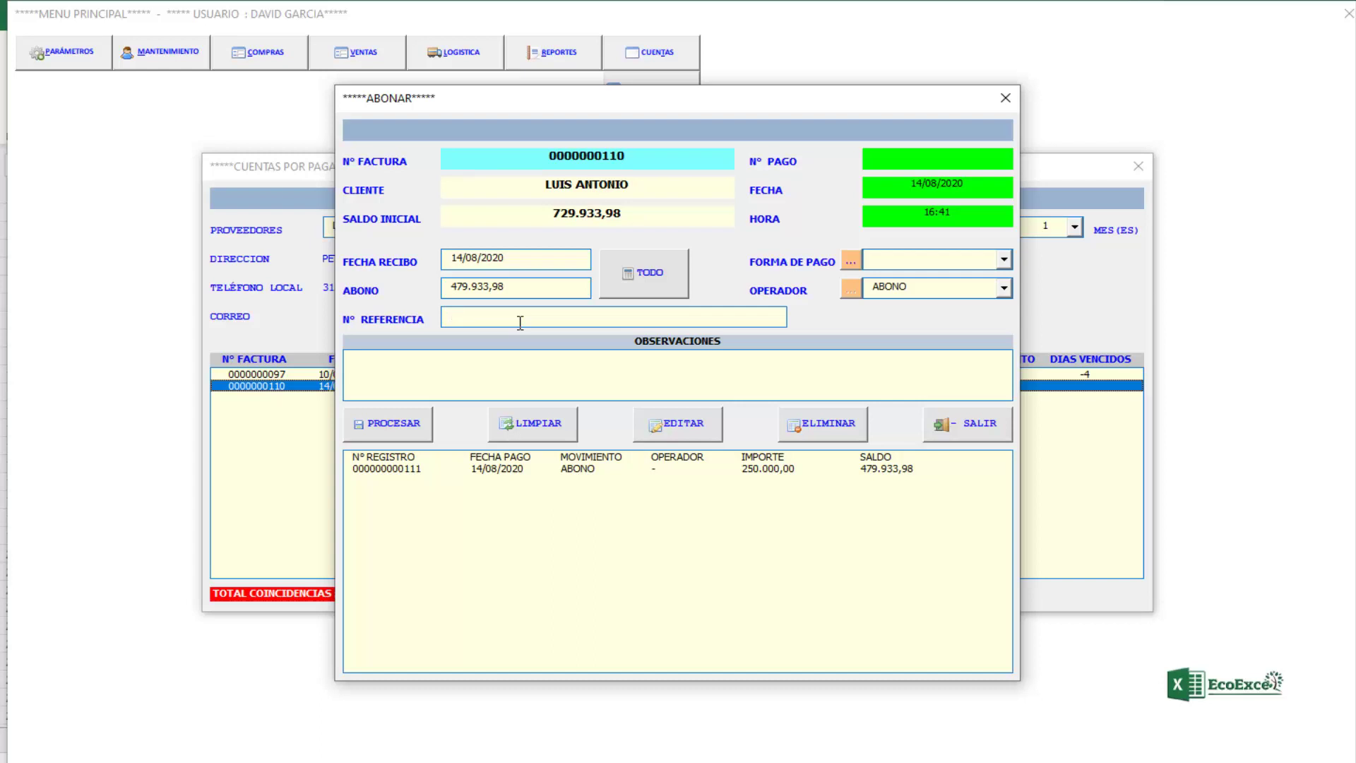
pyautogui.write('4545455')
pyautogui.click(1004, 261)
pyautogui.click(918, 291)
pyautogui.click(431, 373)
pyautogui.write('PRUEBA')
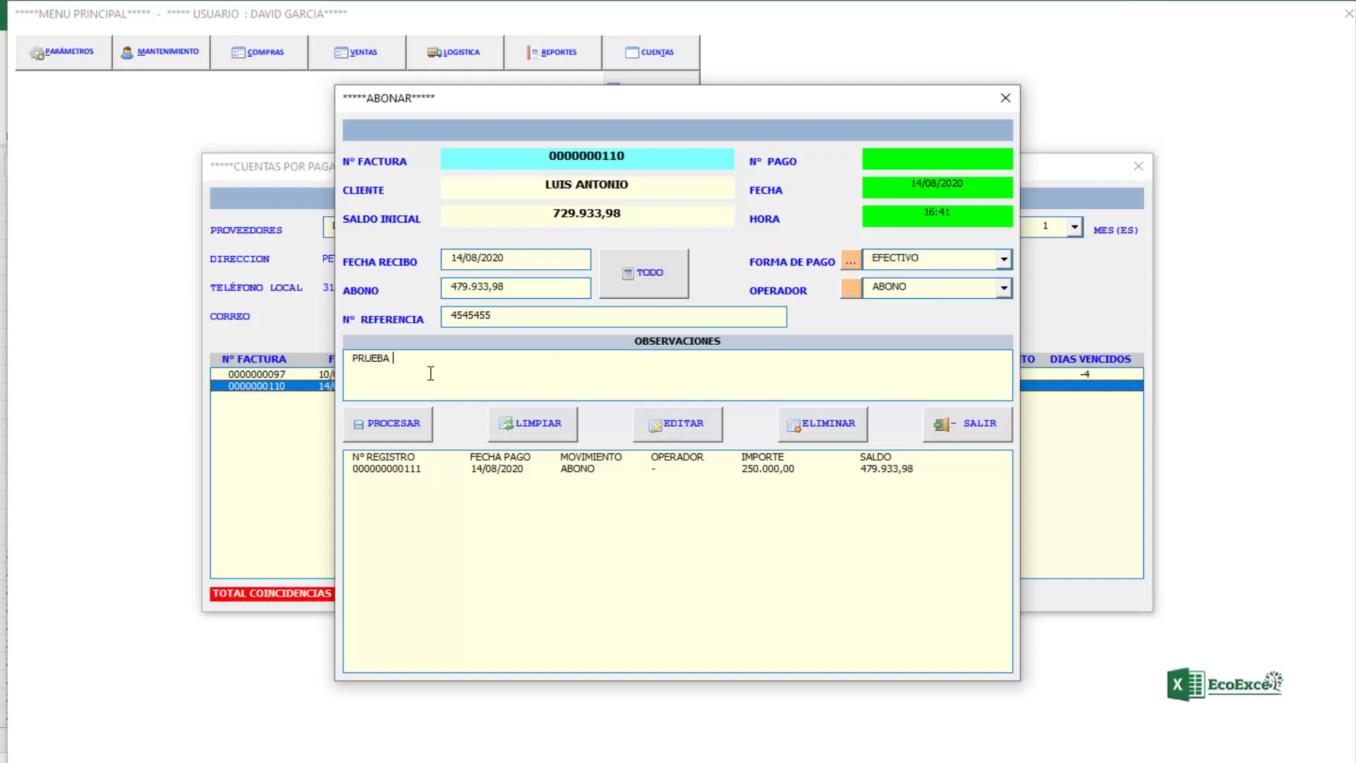
pyautogui.write(' DE AIBONO ')
pyautogui.write('RESTANTE')
# Process and confirm the 479.933,98 payment, then return to the payables list
pyautogui.click(392, 422)
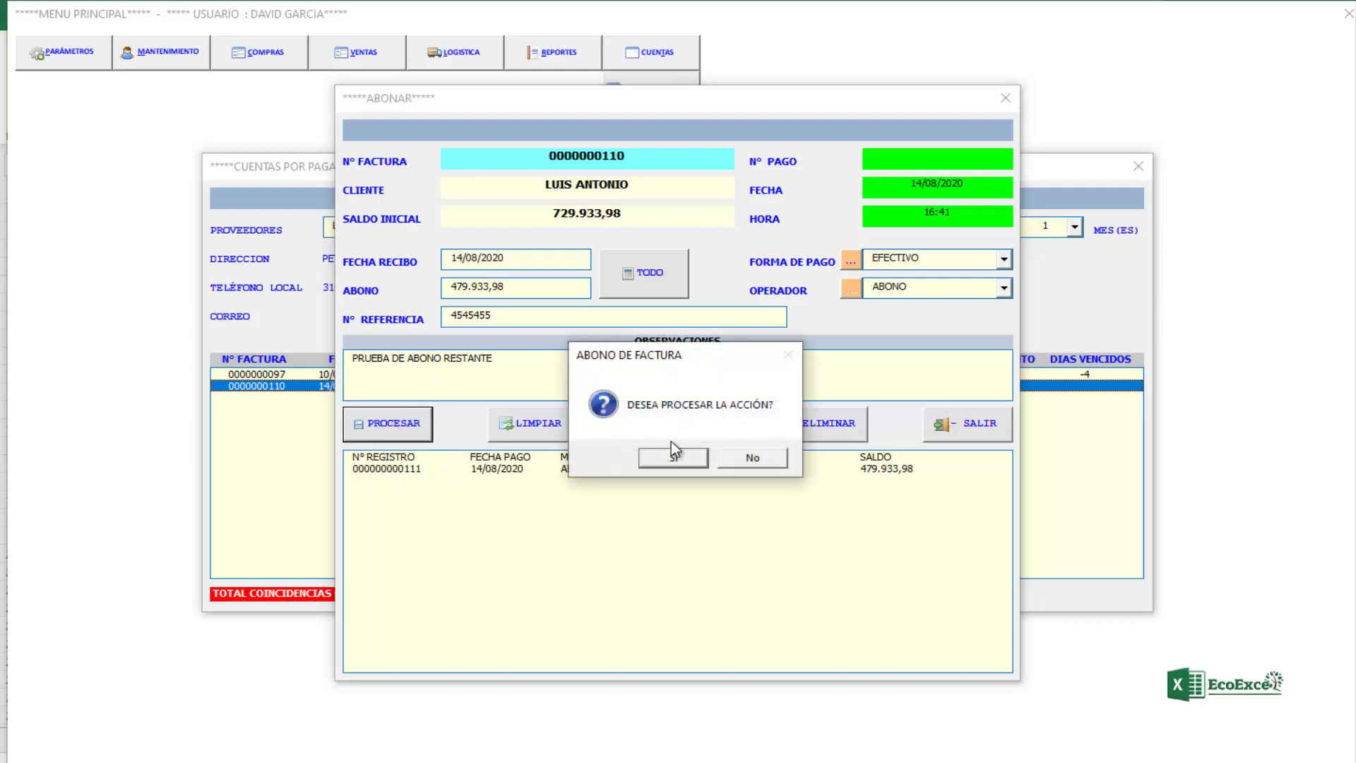
pyautogui.click(675, 450)
pyautogui.click(802, 457)
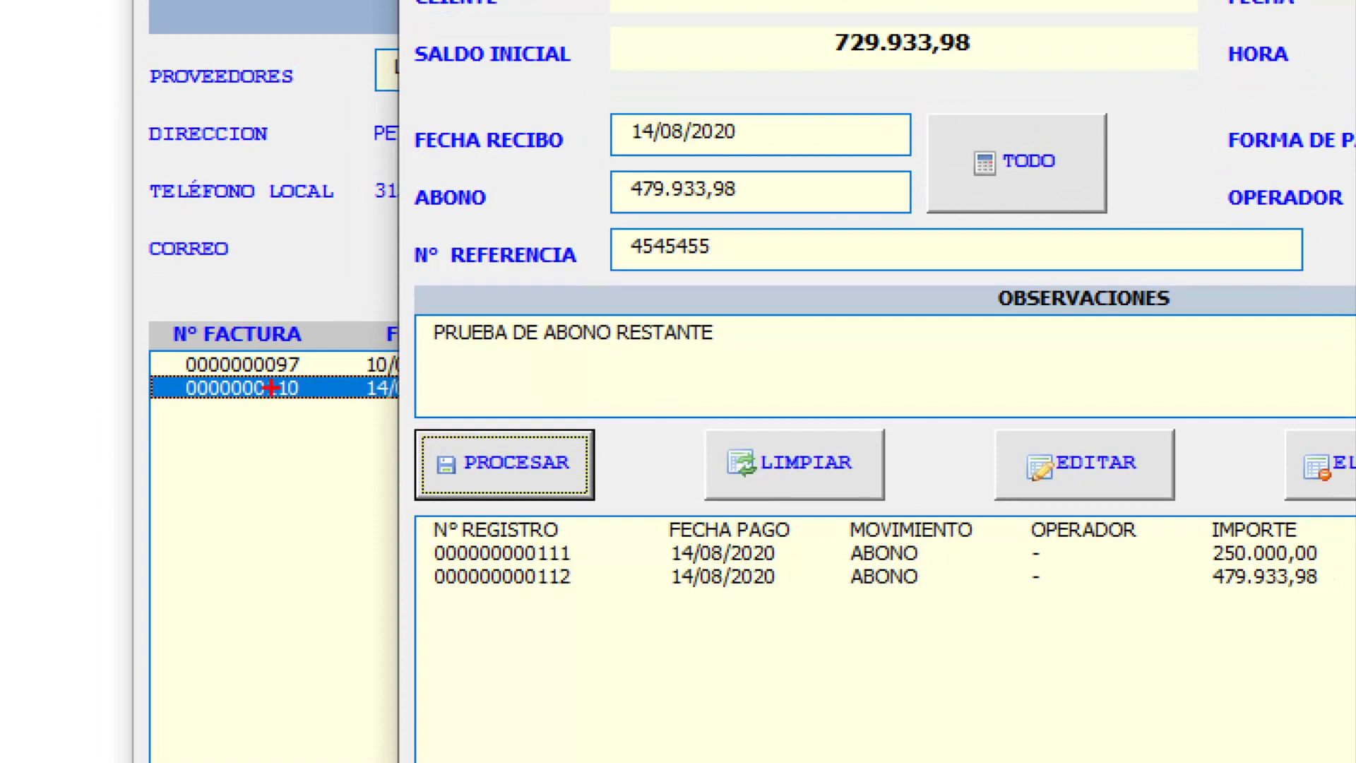
pyautogui.moveTo(129, 366)
pyautogui.mouseDown()
pyautogui.moveTo(417, 429)
pyautogui.moveTo(92, 356)
pyautogui.mouseUp()
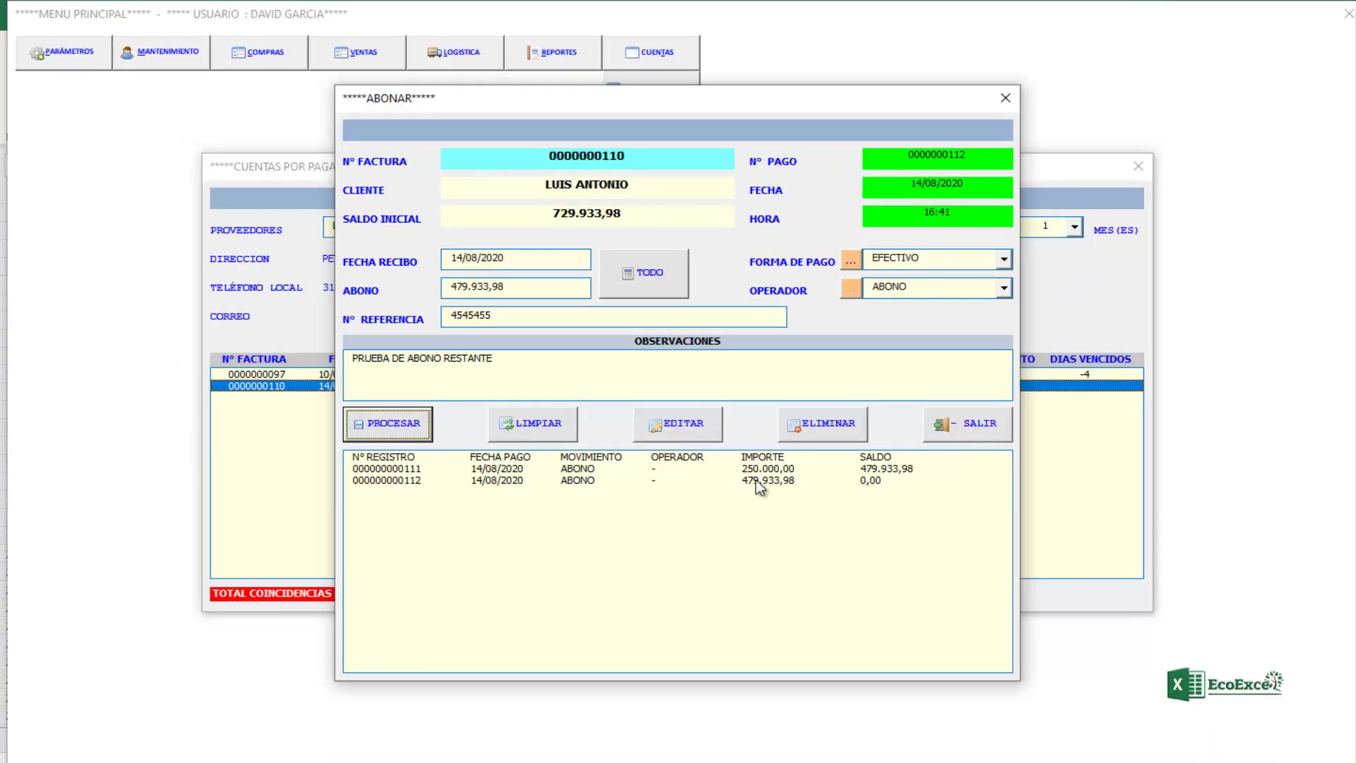
pyautogui.click(952, 426)
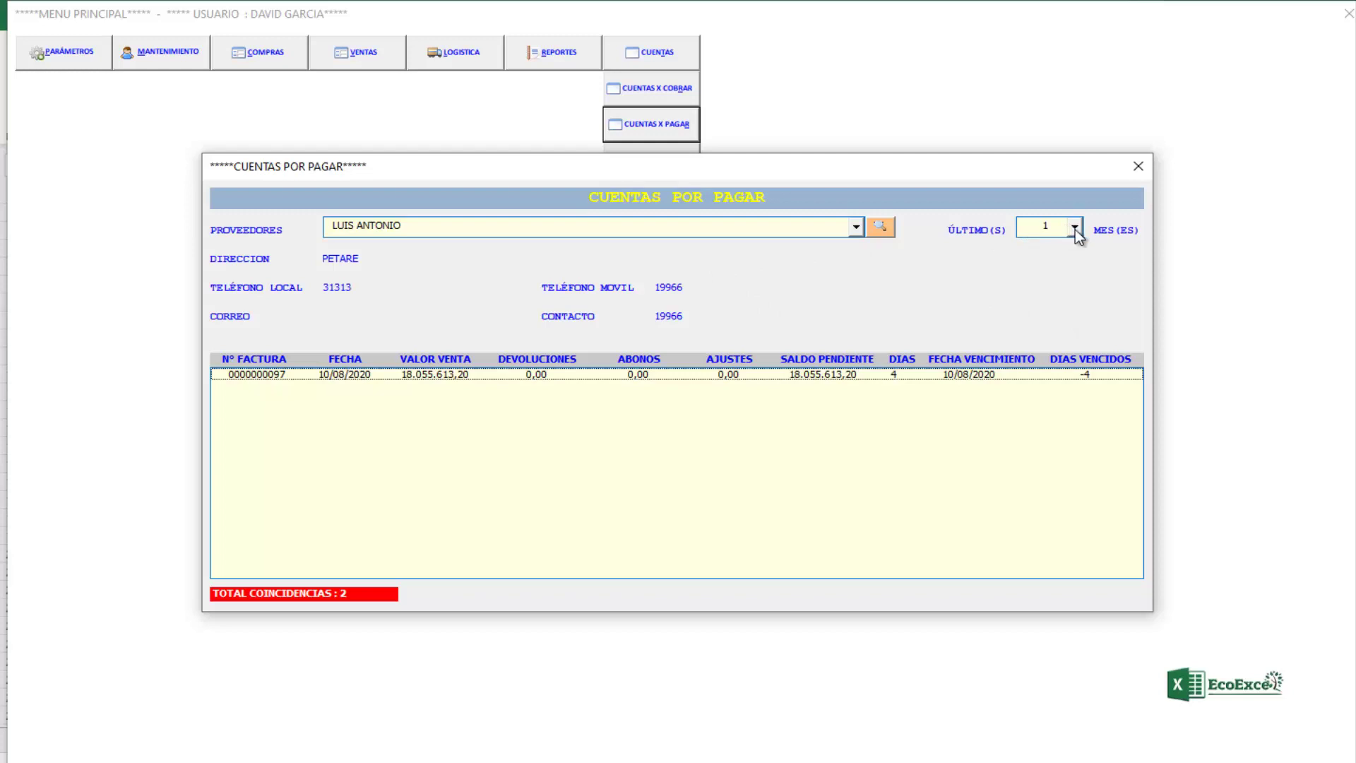
pyautogui.click(1057, 230)
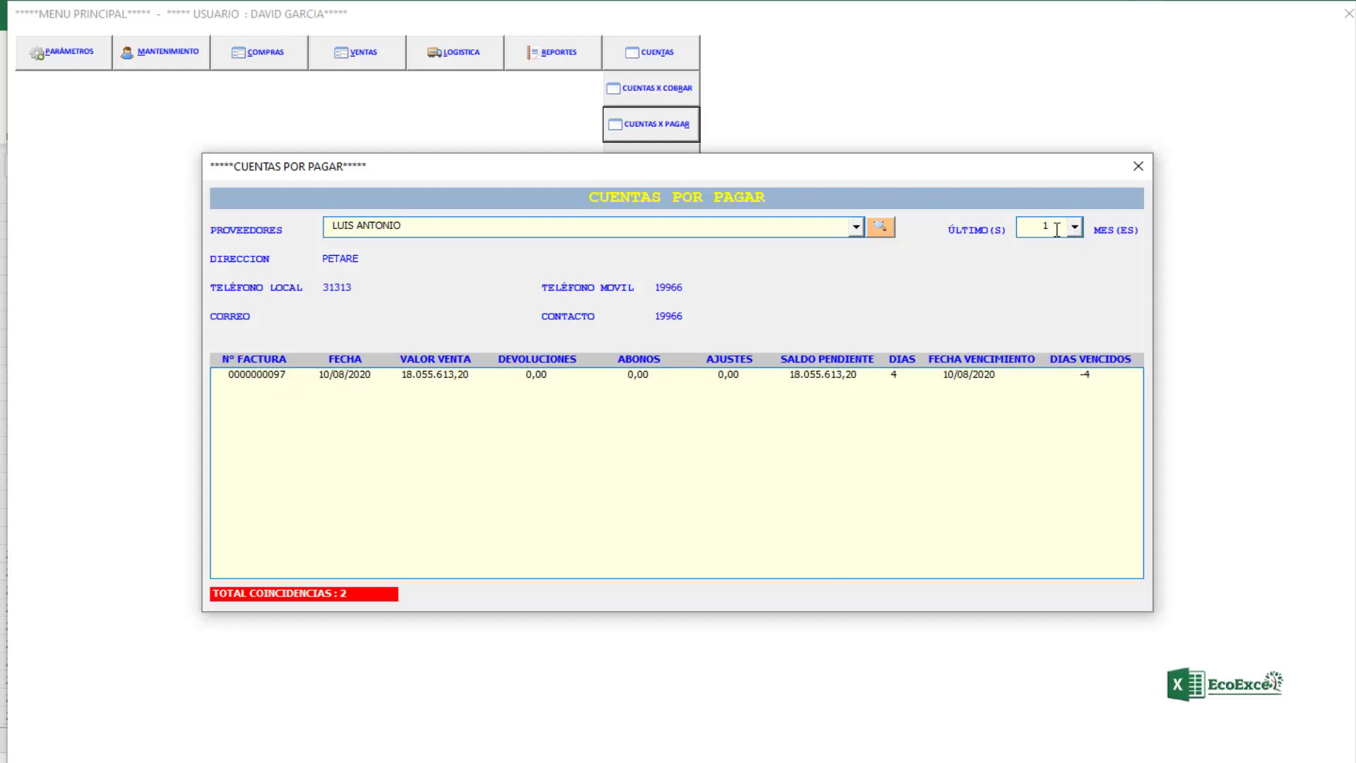
pyautogui.press('Down')
pyautogui.click(1057, 230)
pyautogui.press('Down')
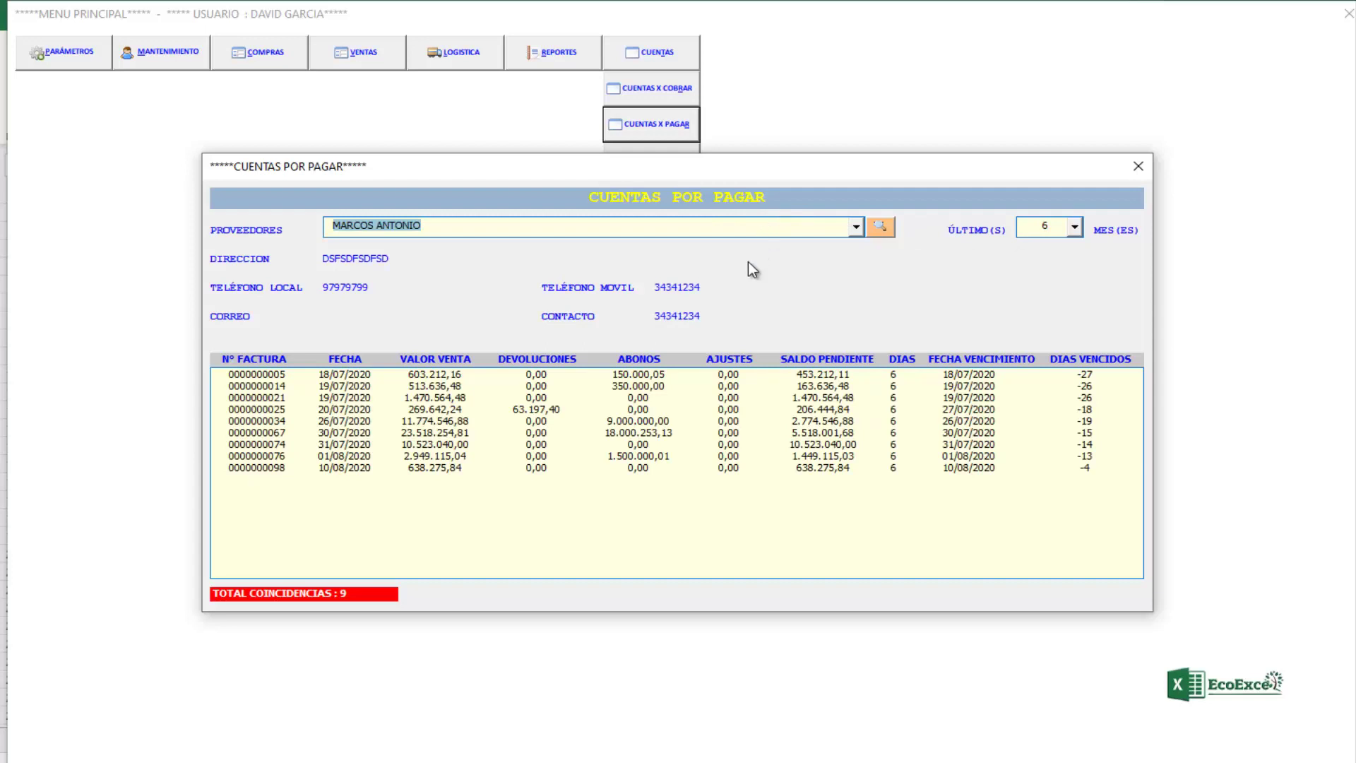
pyautogui.click(371, 373)
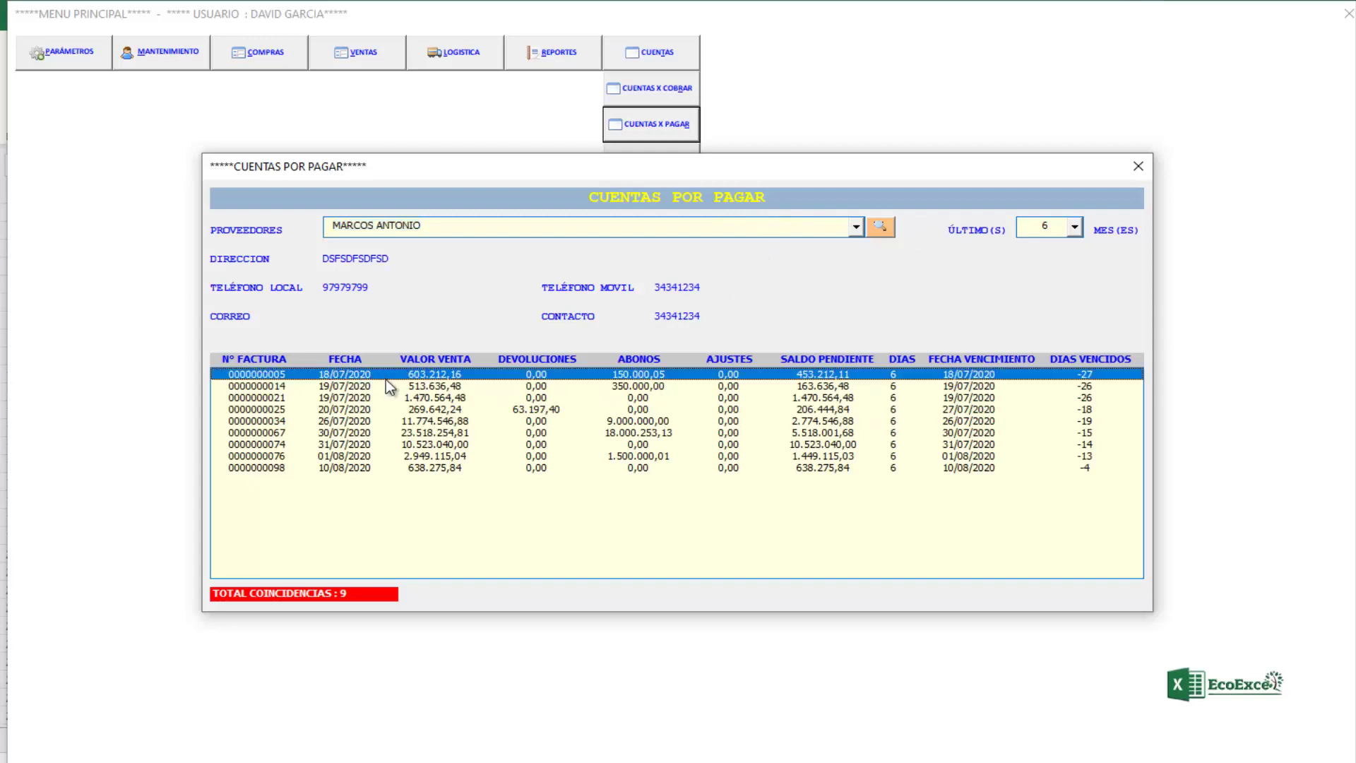
pyautogui.moveTo(370, 387); pyautogui.dragTo(650, 445)
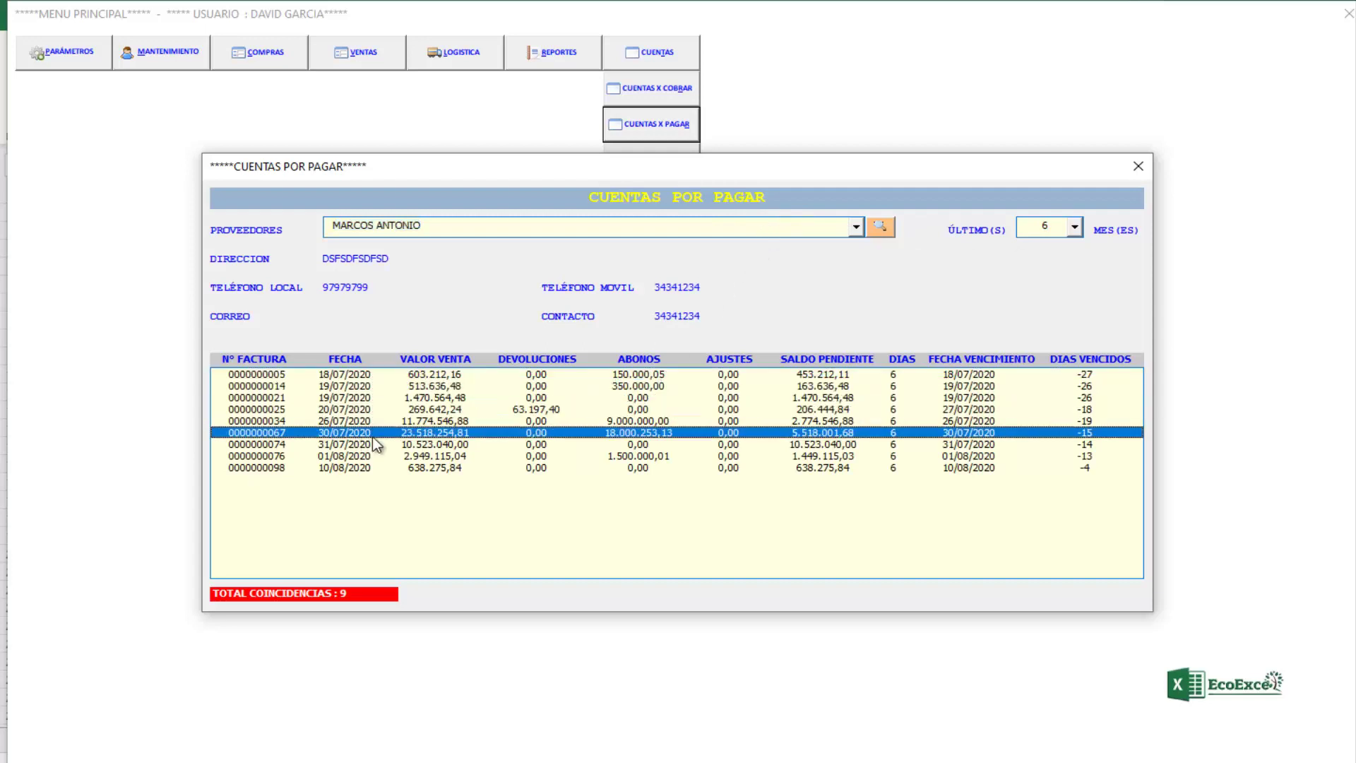
pyautogui.moveTo(962, 375); pyautogui.dragTo(1060, 387)
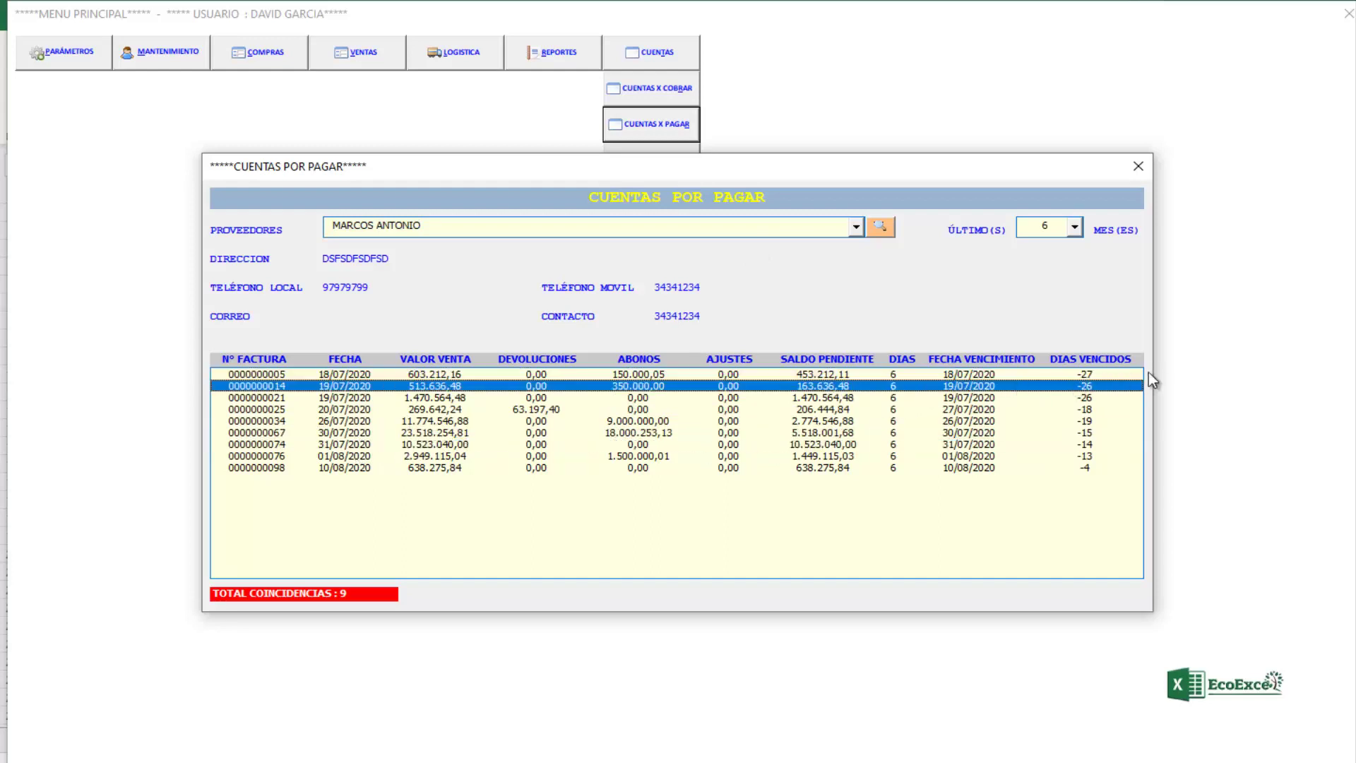
pyautogui.moveTo(1148, 379); pyautogui.dragTo(824, 448)
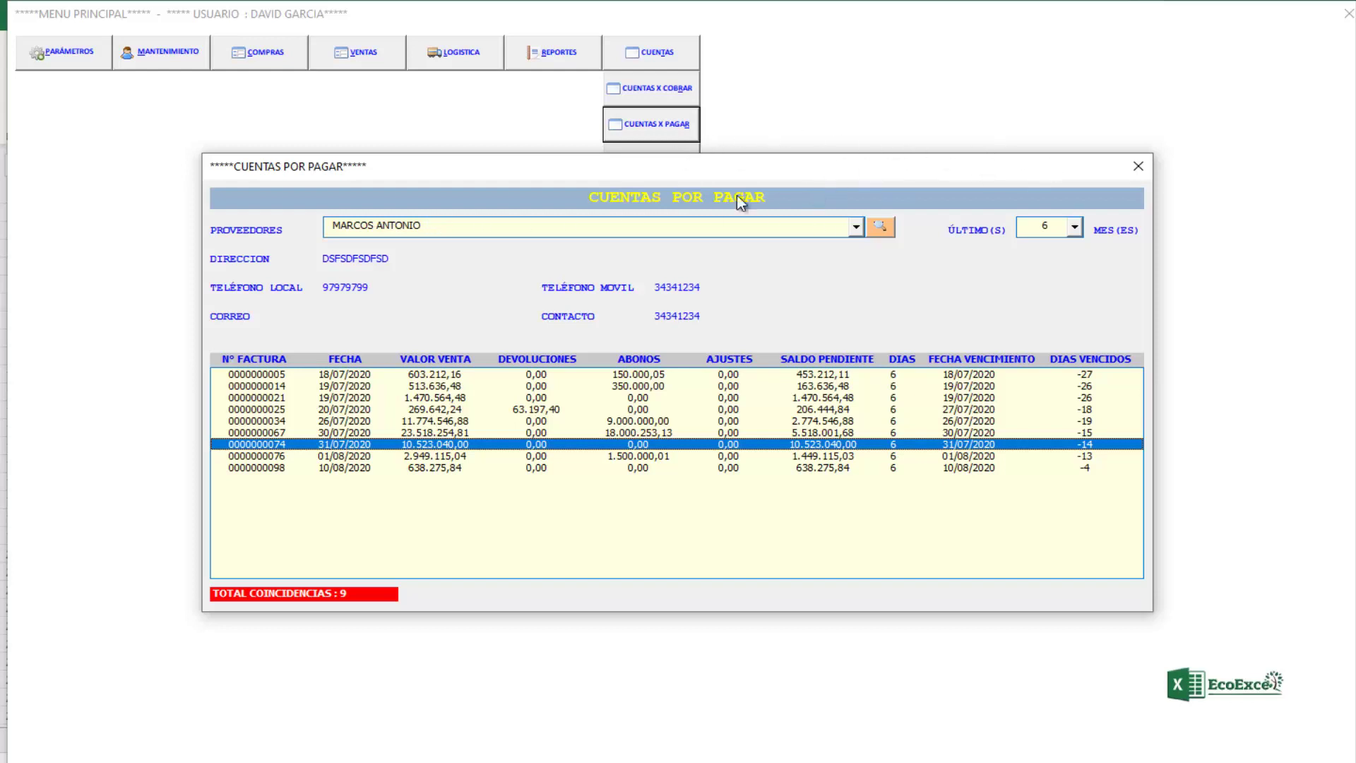
pyautogui.click(1052, 227)
# Close the payables window and run REPORT CXP for 01/01/2020 to 14/08/2020
pyautogui.click(1139, 173)
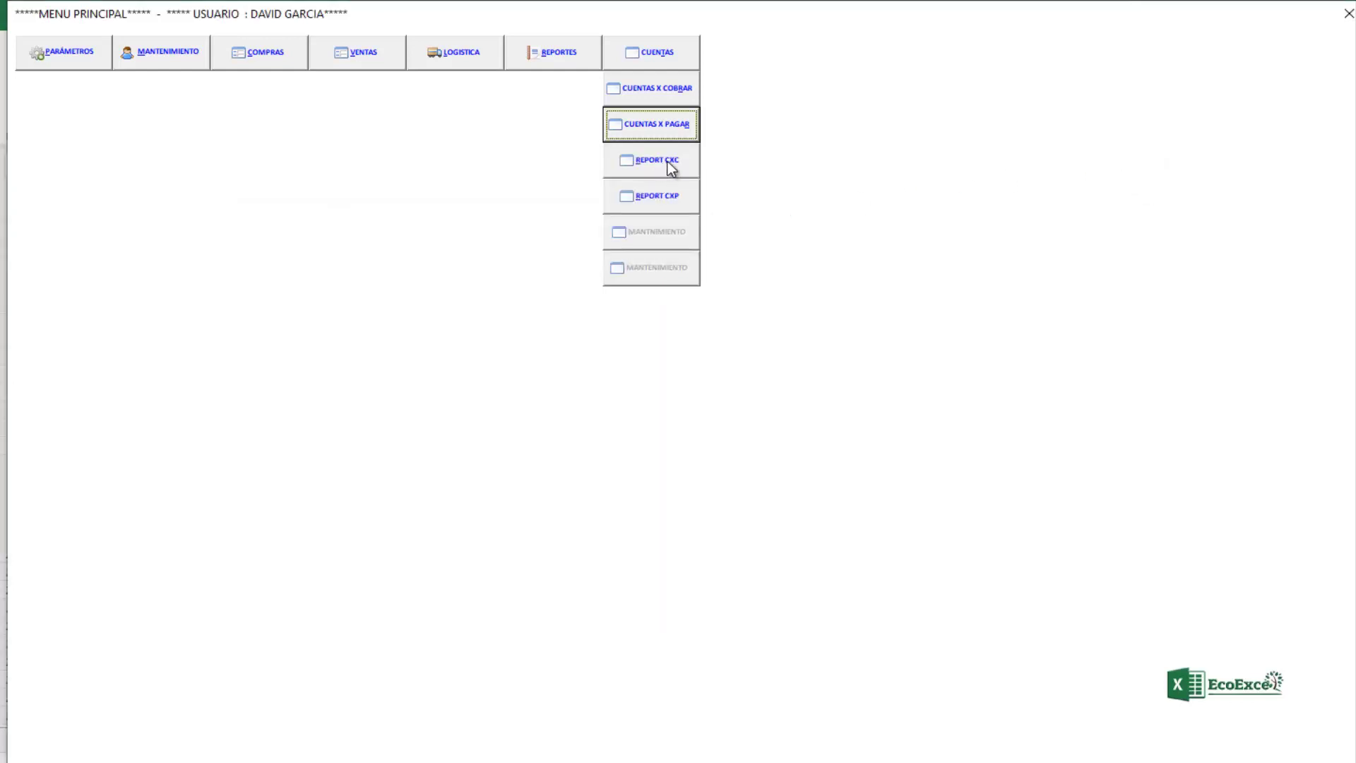
pyautogui.click(680, 197)
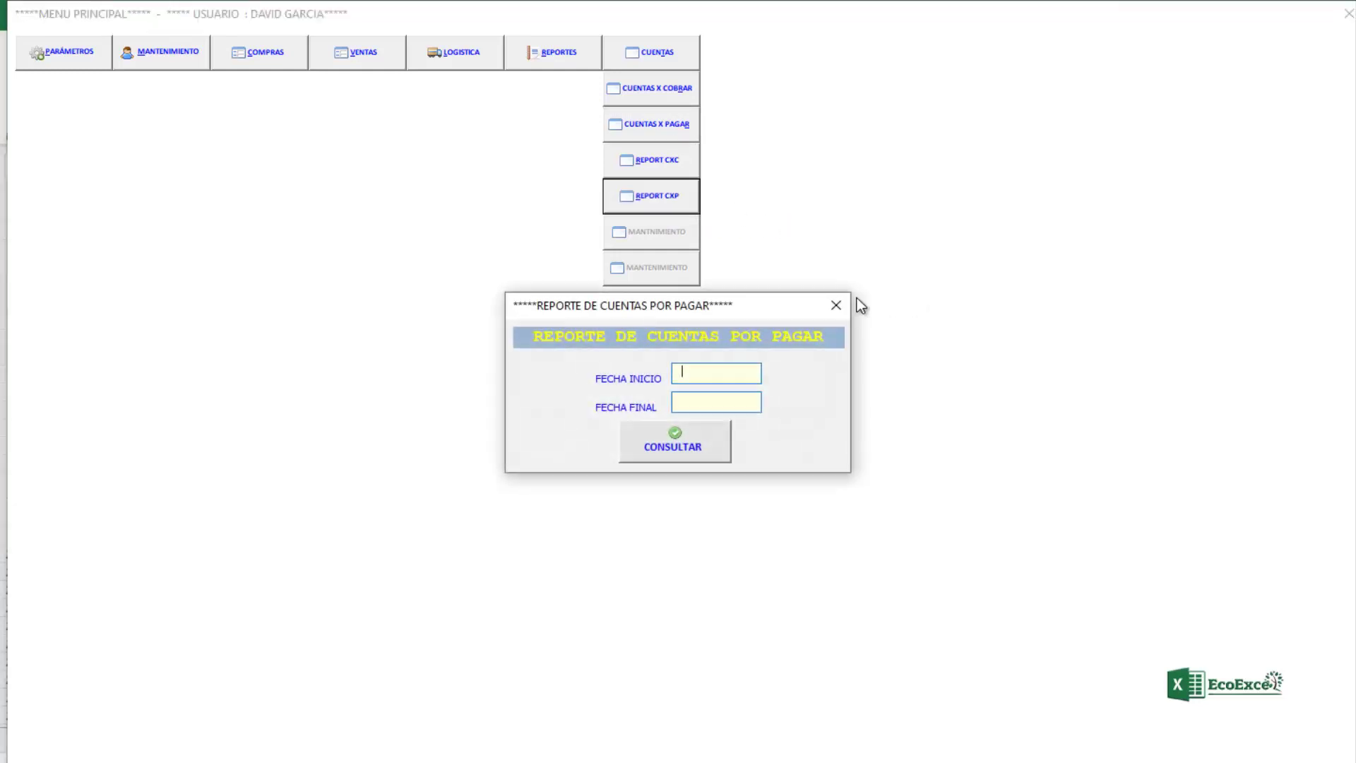
pyautogui.press('Return')
pyautogui.press('Return')
pyautogui.moveTo(742, 378); pyautogui.dragTo(675, 379)
pyautogui.write('01/01/')
pyautogui.write('2020')
pyautogui.click(707, 449)
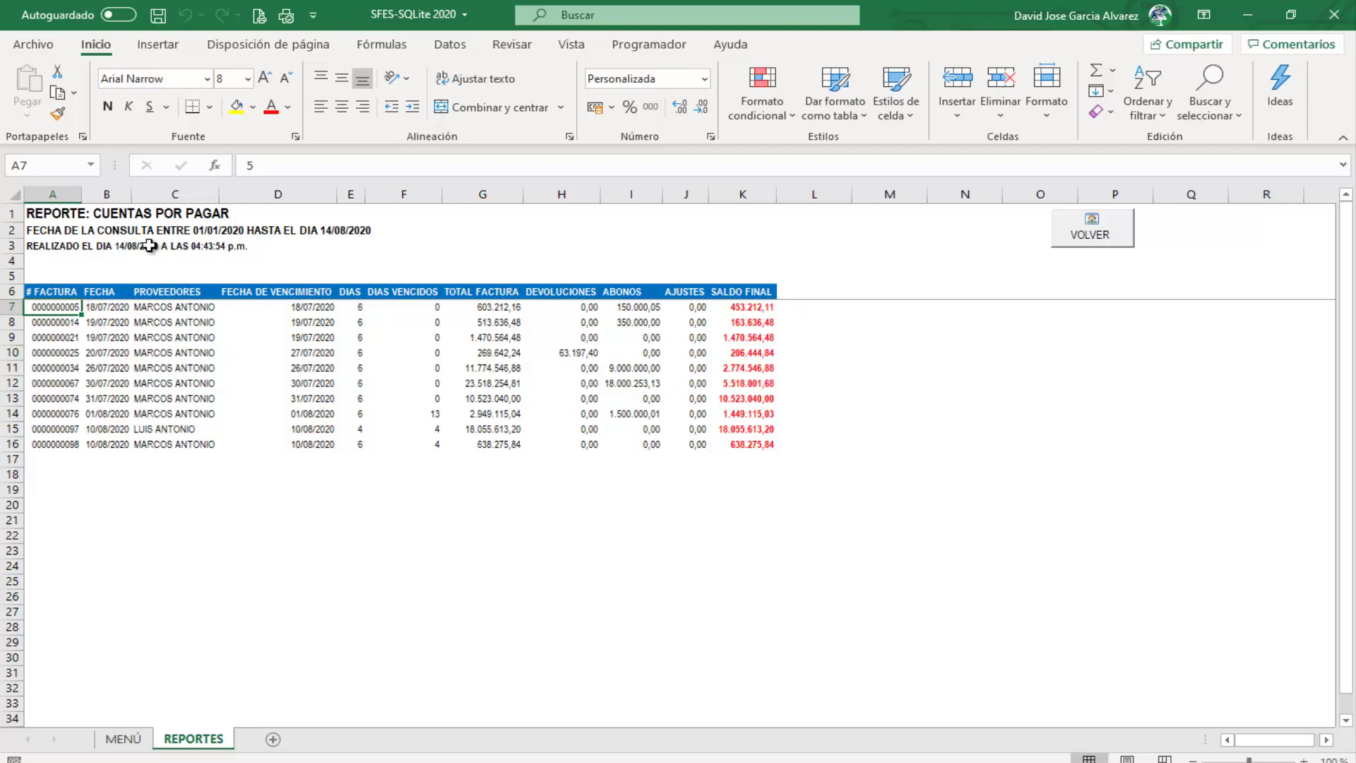
# Generate the current INVENTARIO report from the REPORTES menu and close its print preview
pyautogui.click(1095, 227)
pyautogui.click(551, 61)
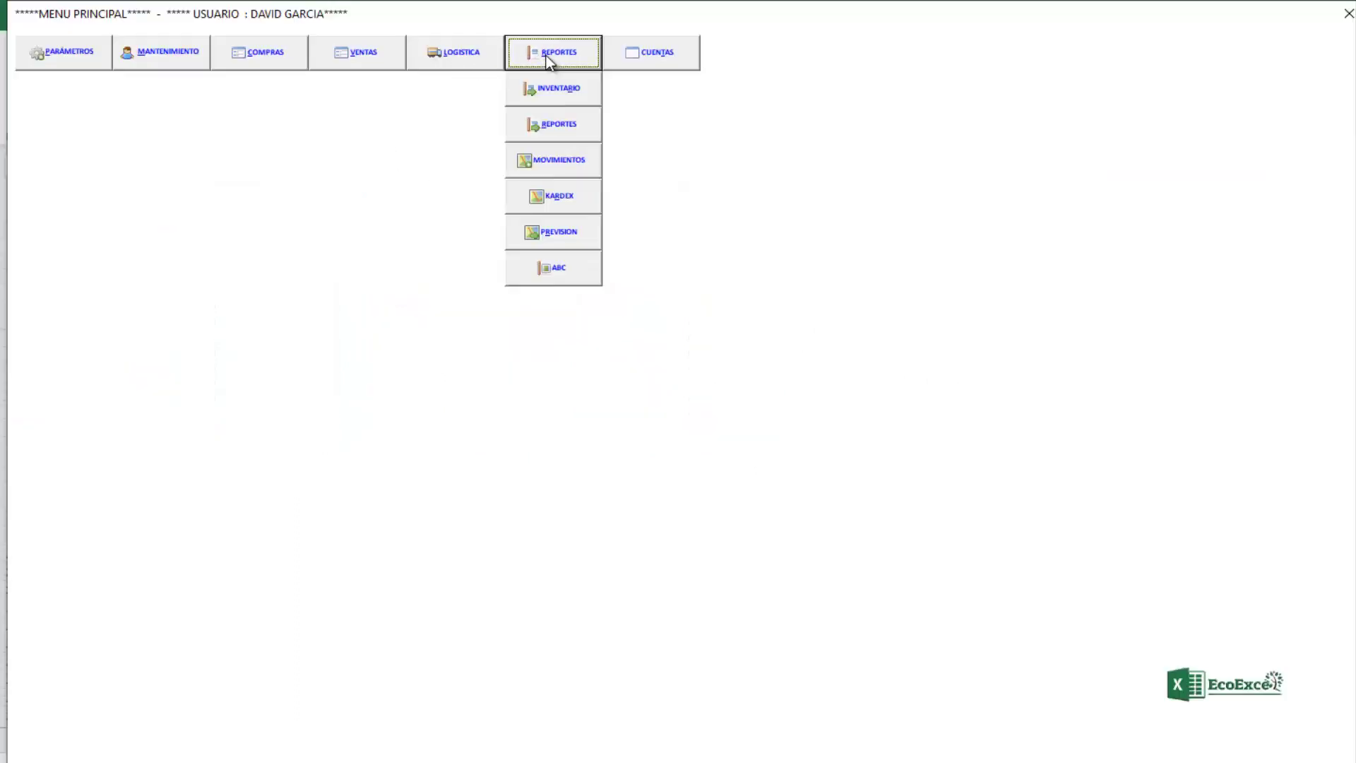
pyautogui.click(561, 86)
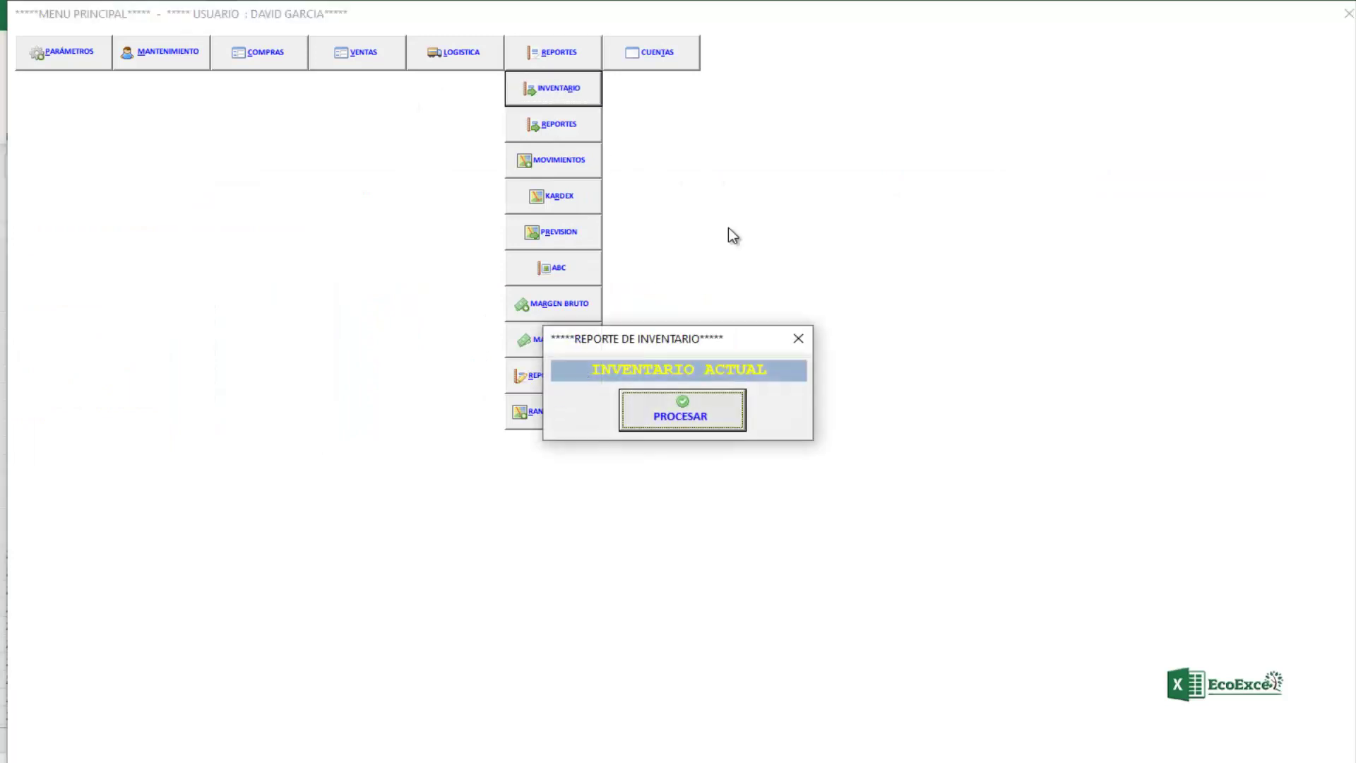
pyautogui.click(659, 418)
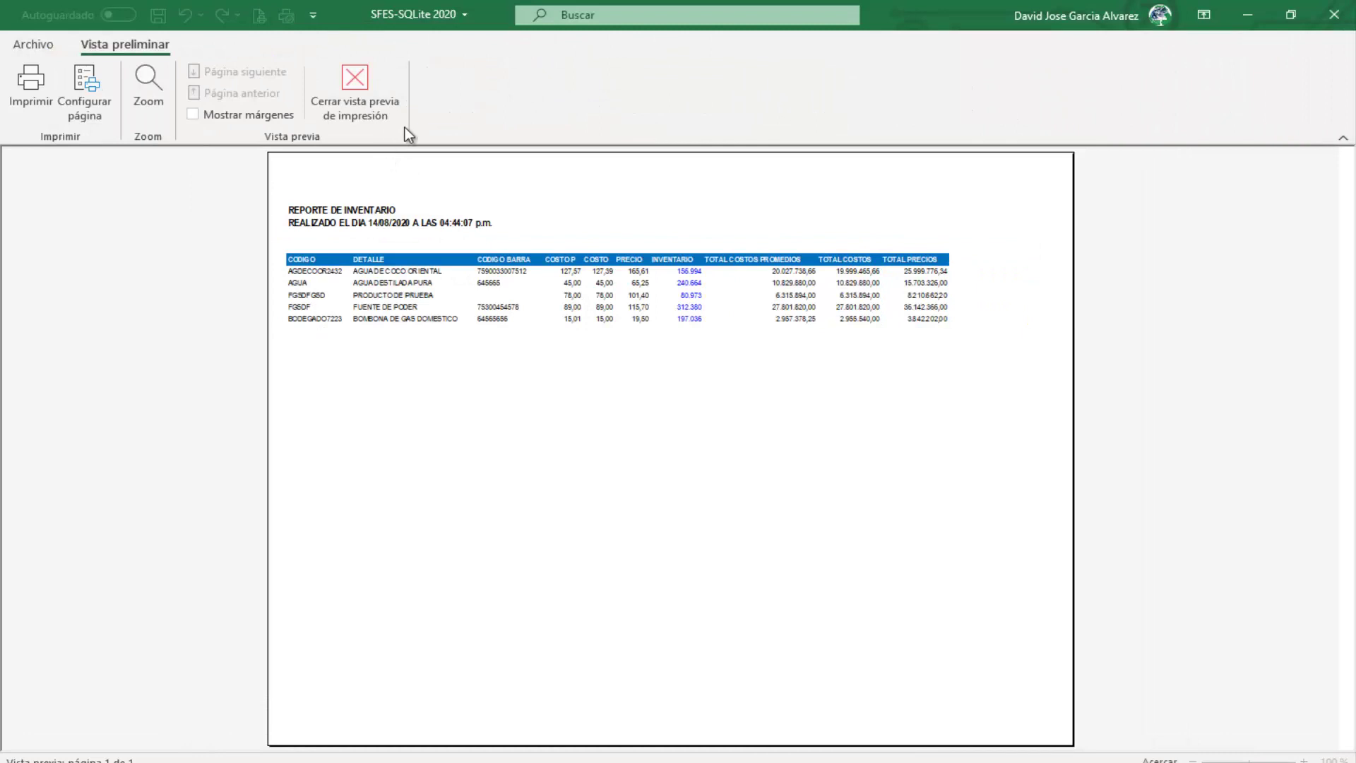
pyautogui.click(381, 111)
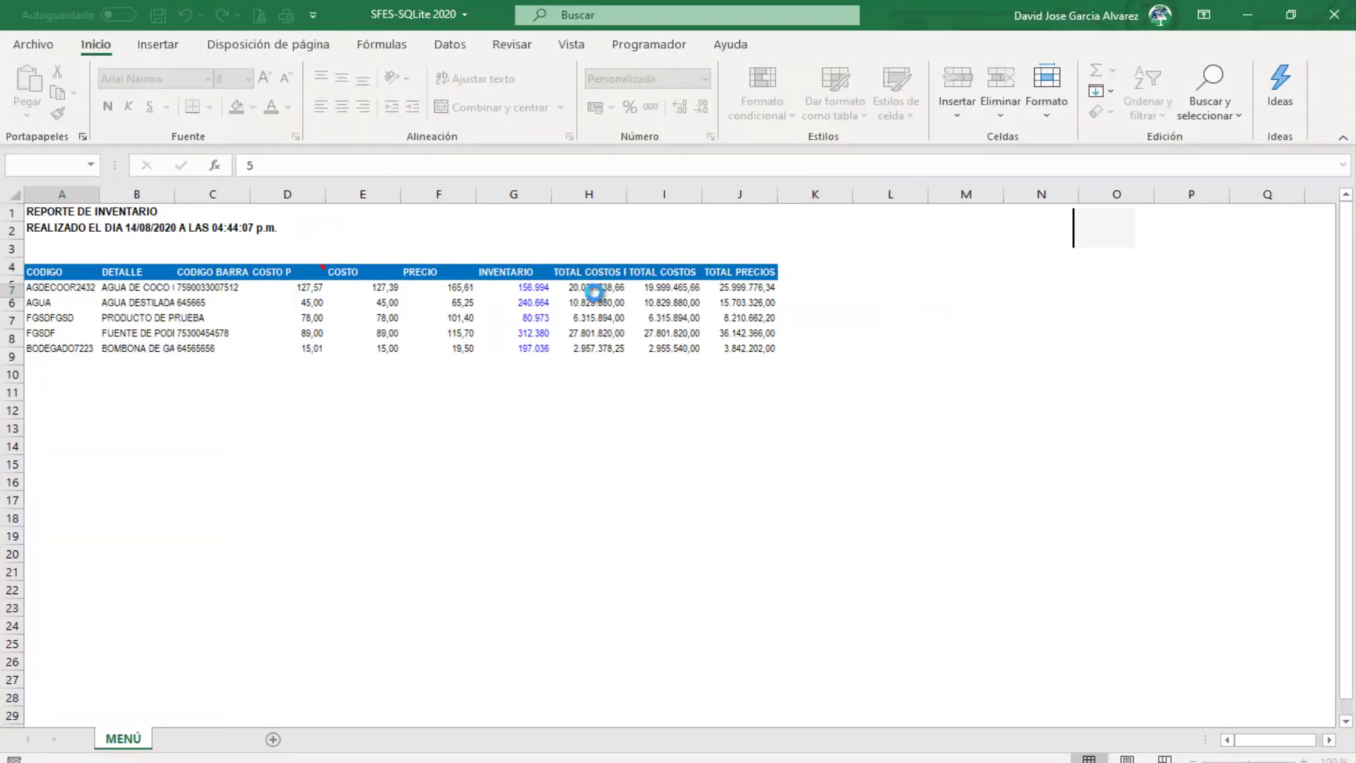
# Review the COSTO P, COSTO, PRECIO and INVENTARIO columns and totals, then return to the main menu
pyautogui.click(357, 273)
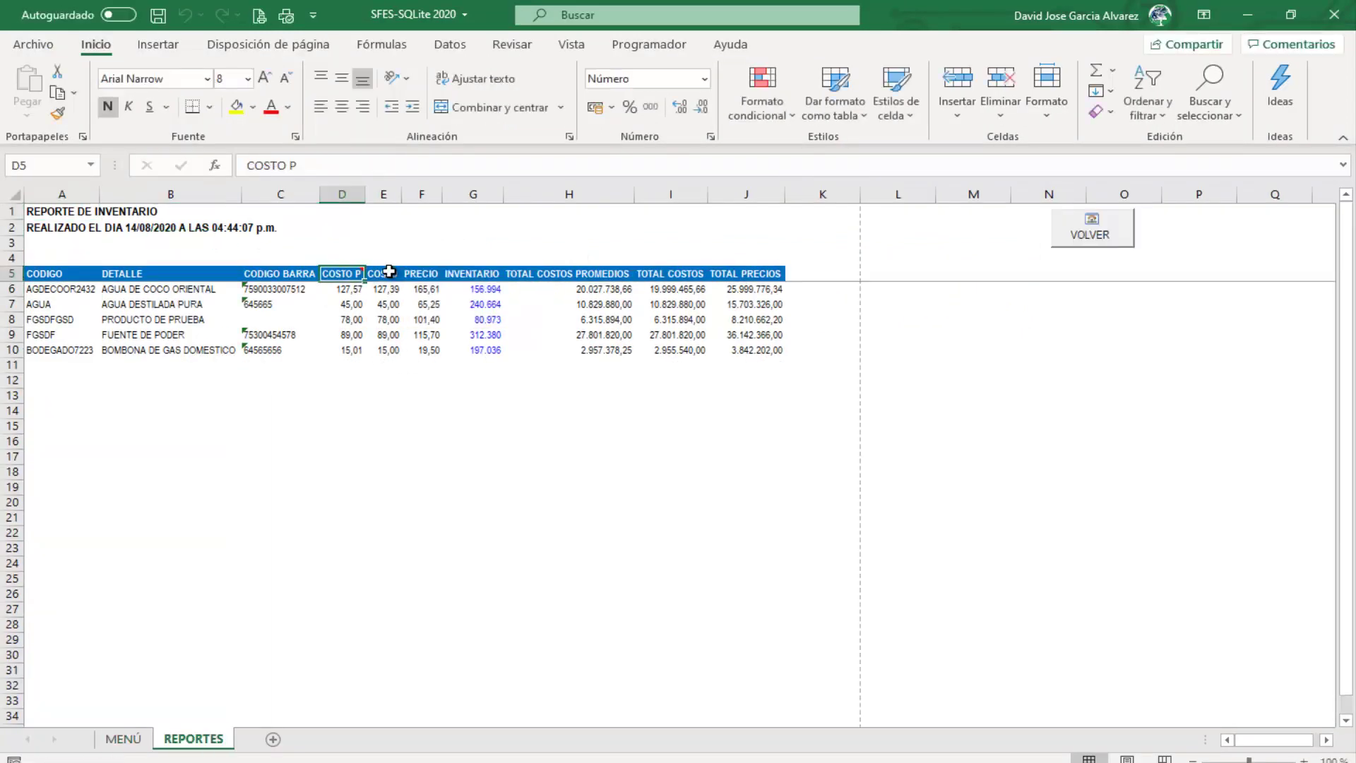
pyautogui.click(389, 272)
pyautogui.click(428, 272)
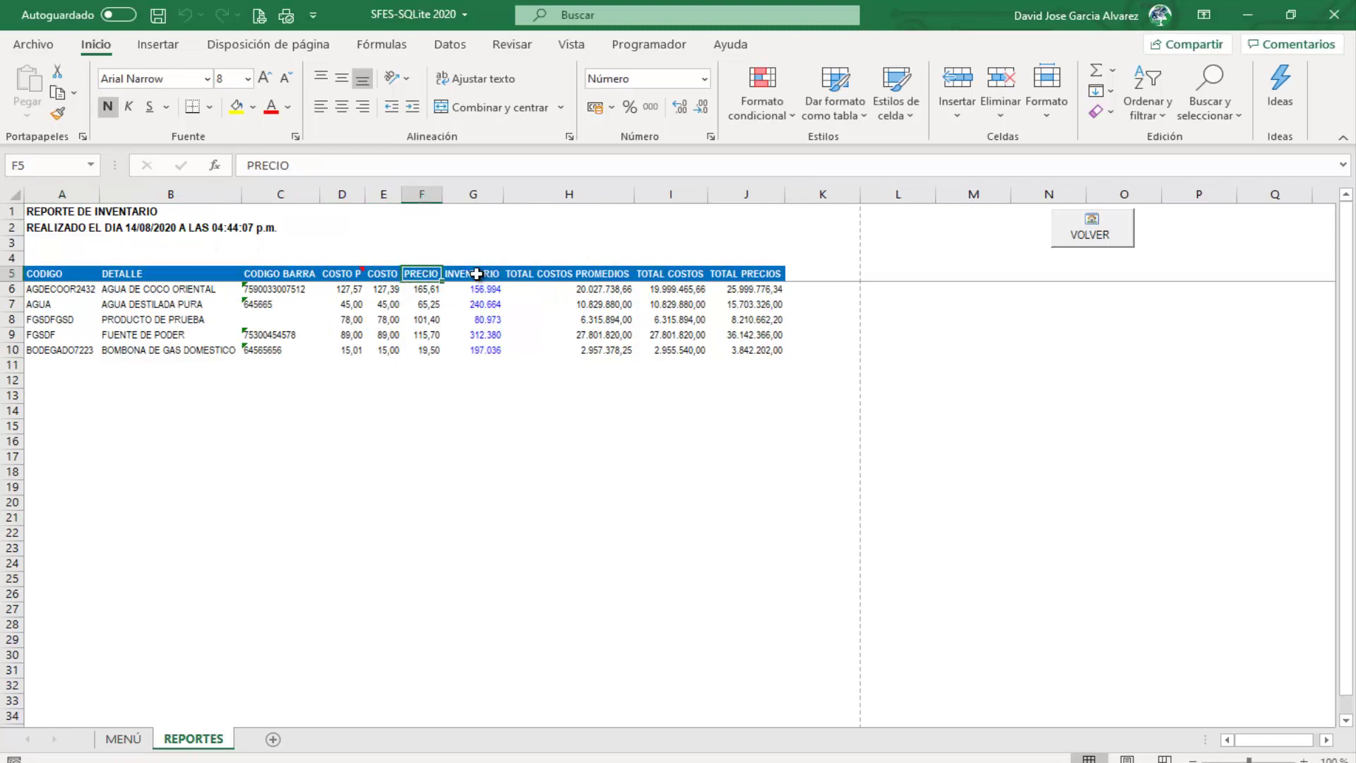
pyautogui.click(476, 274)
pyautogui.moveTo(579, 274); pyautogui.dragTo(736, 346)
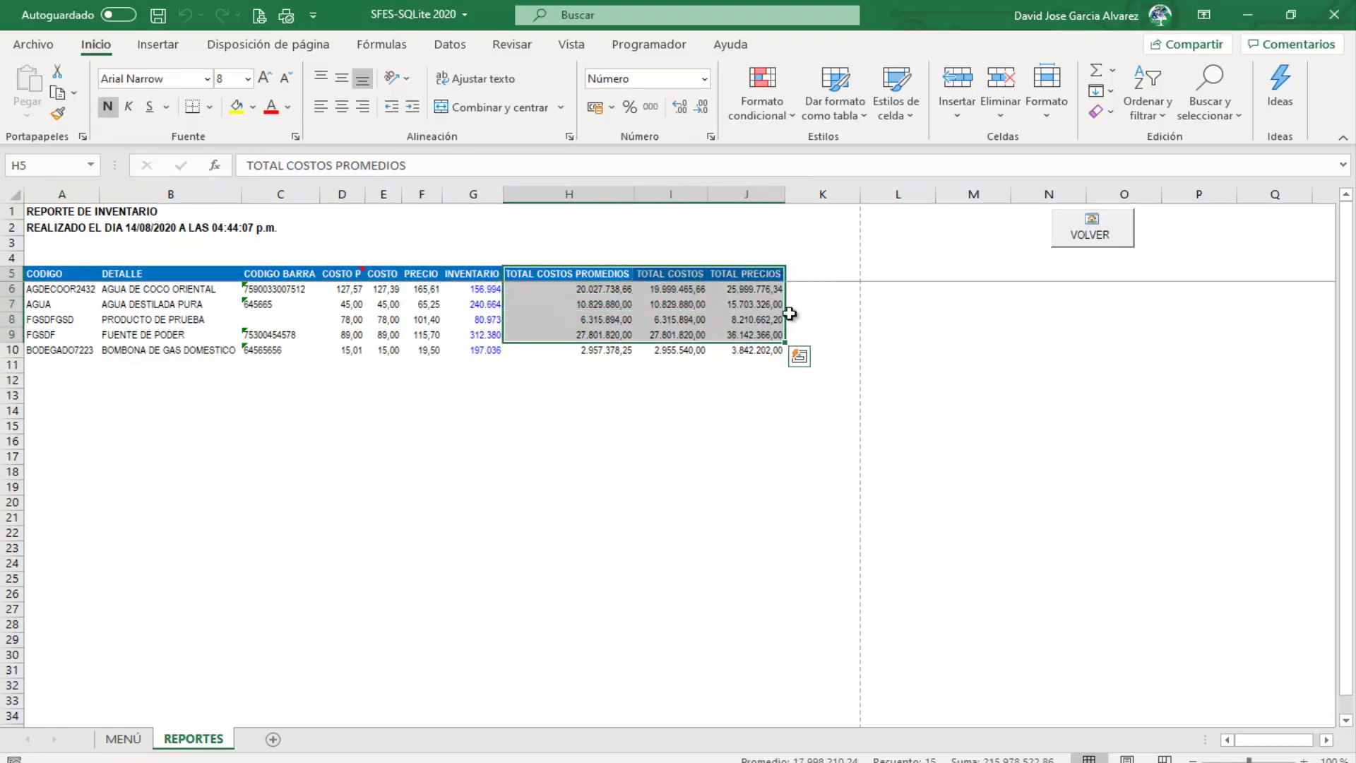
pyautogui.click(822, 305)
pyautogui.click(1091, 230)
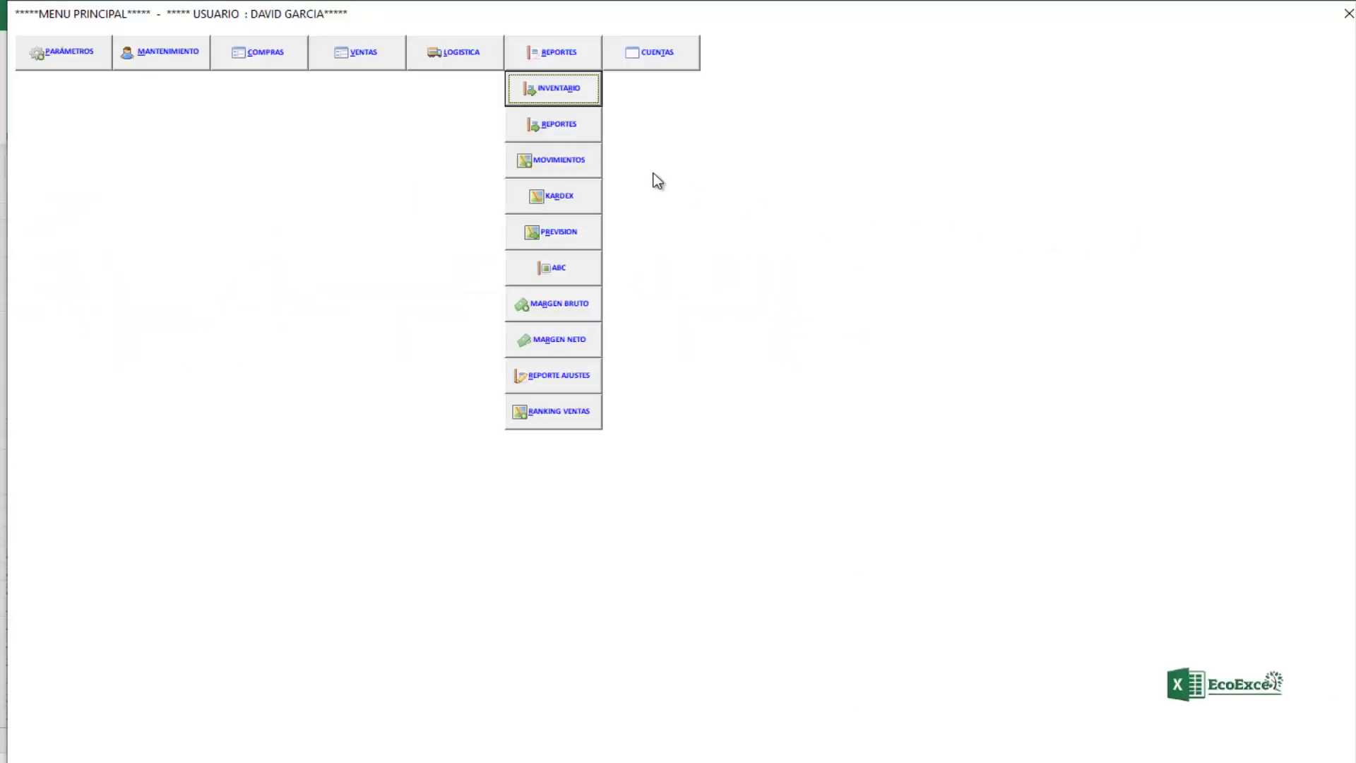
# Run the products report by category for HOGAR, then return to the main menu
pyautogui.click(584, 123)
pyautogui.click(684, 361)
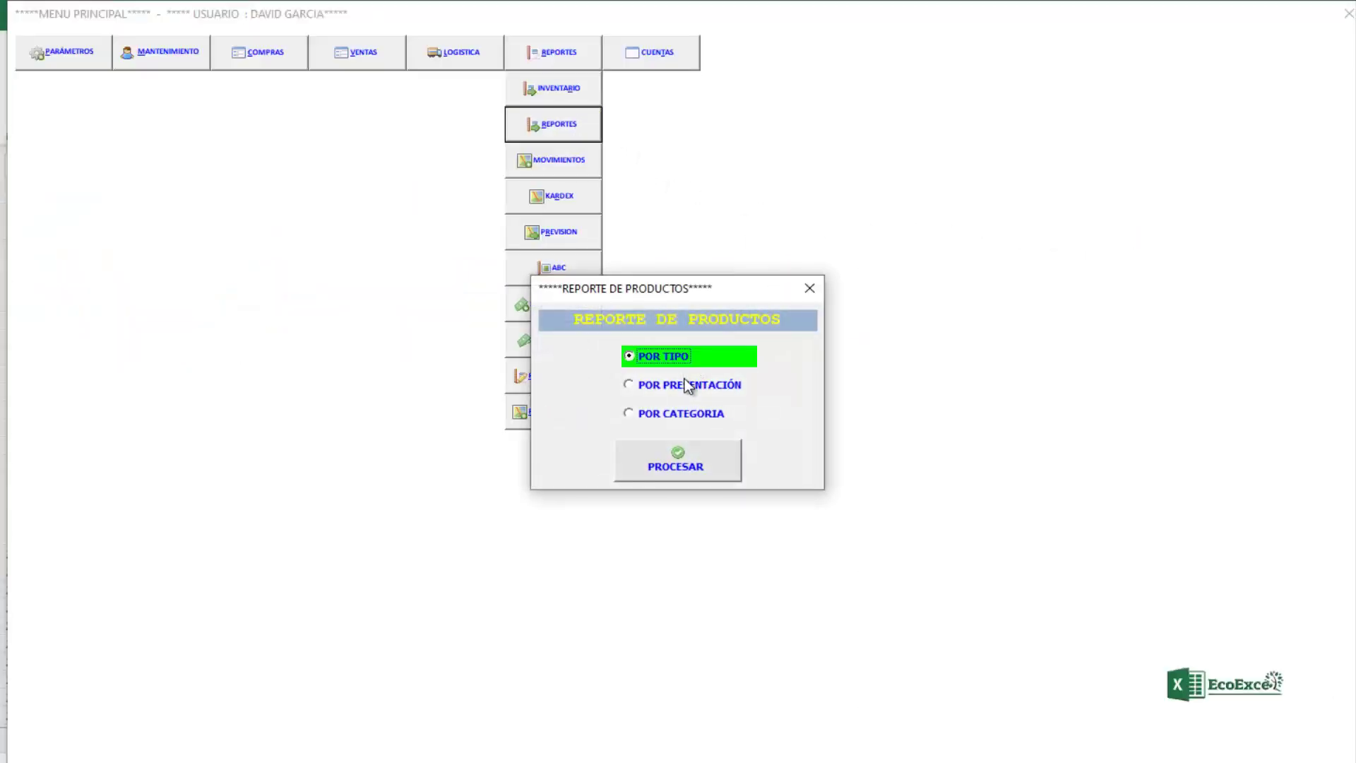
pyautogui.click(688, 387)
pyautogui.click(687, 413)
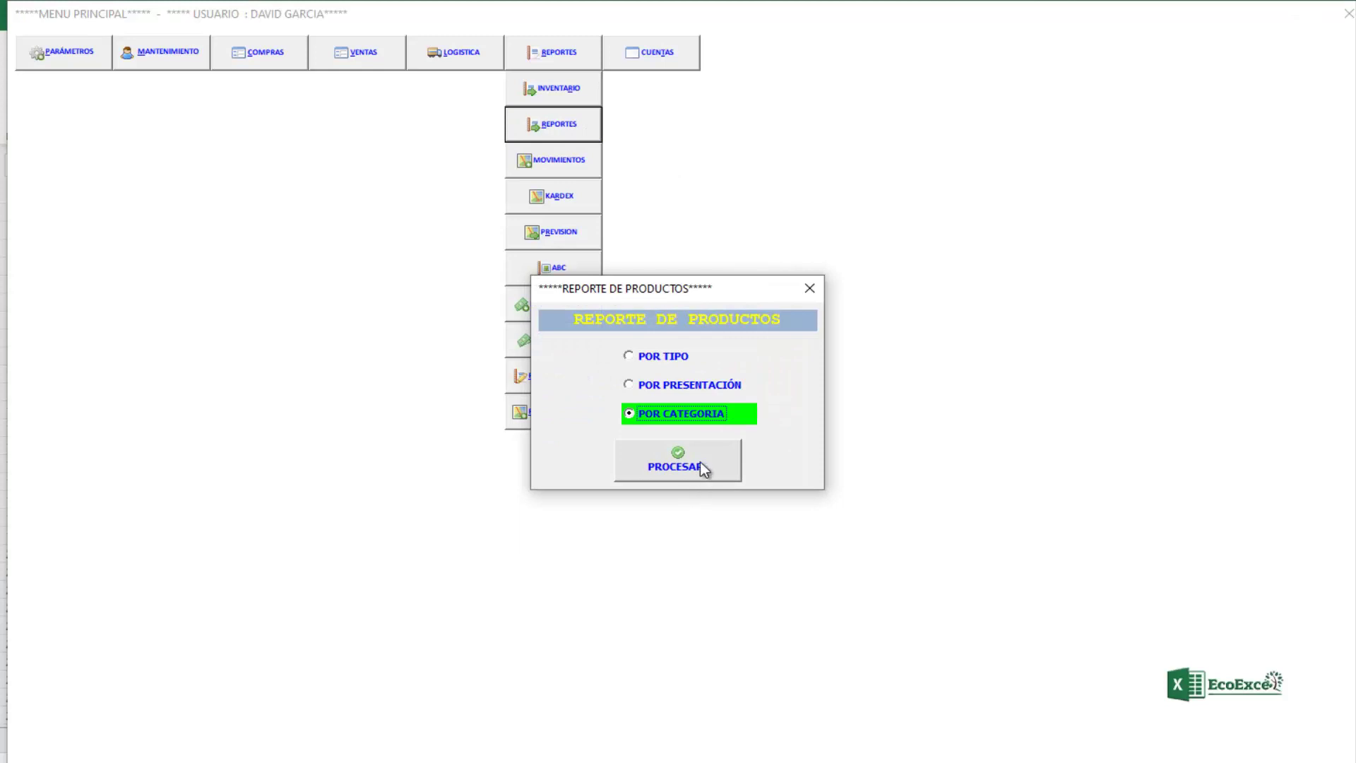
pyautogui.click(703, 468)
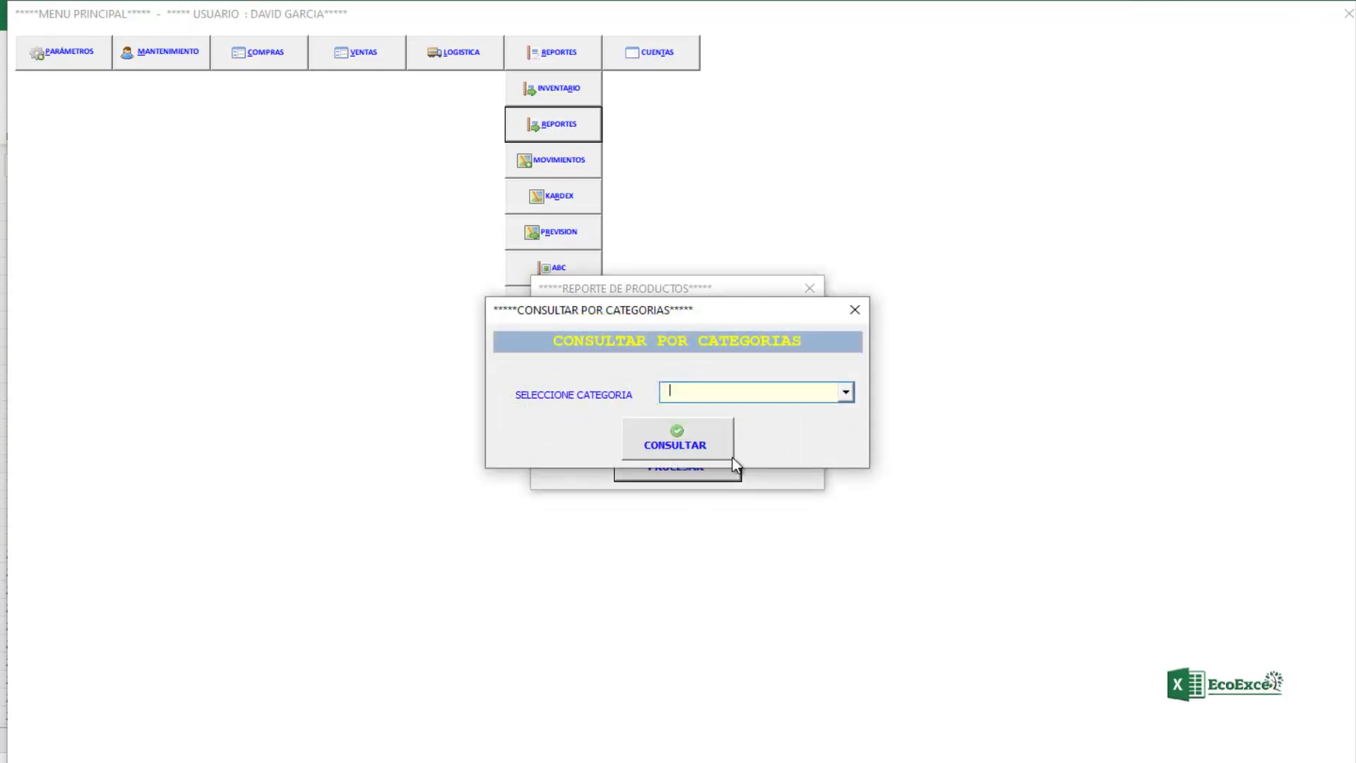
pyautogui.click(845, 392)
pyautogui.press('Down')
pyautogui.click(697, 431)
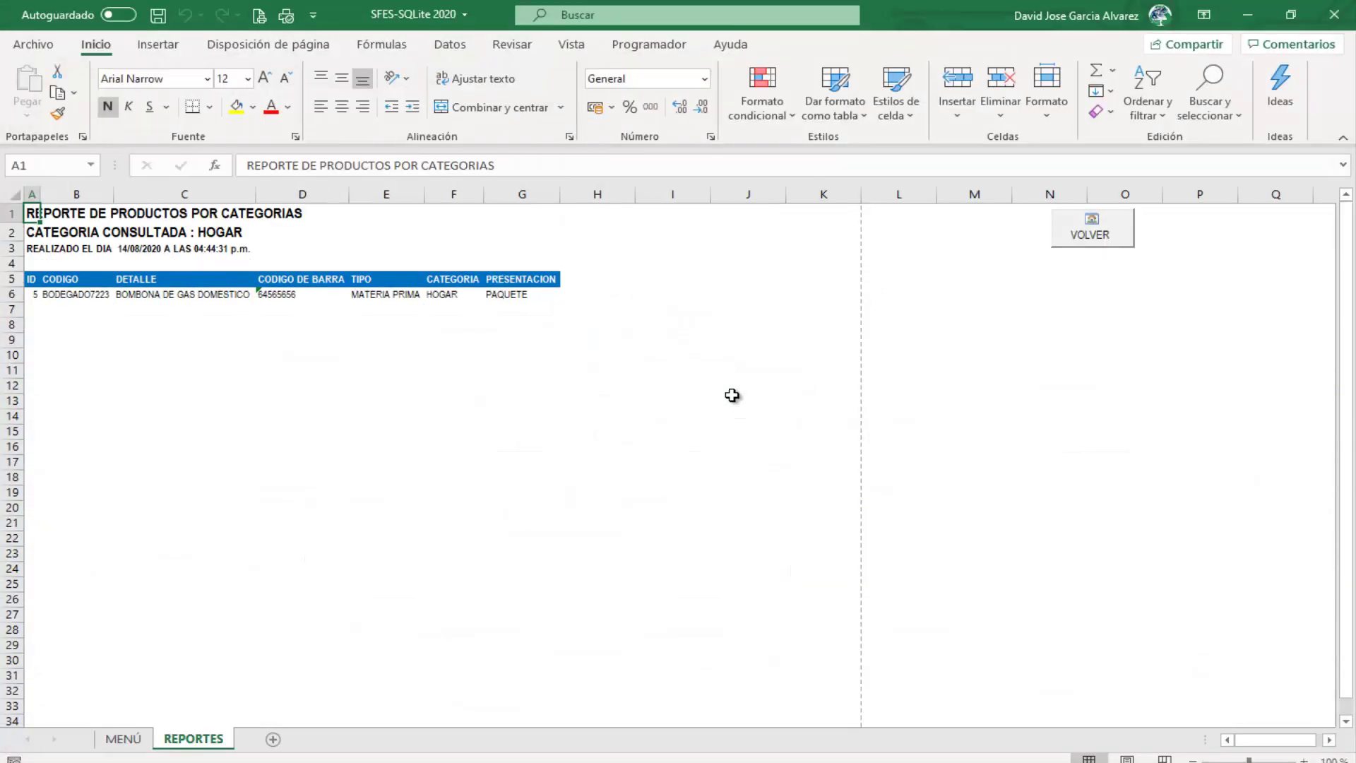
pyautogui.click(1084, 239)
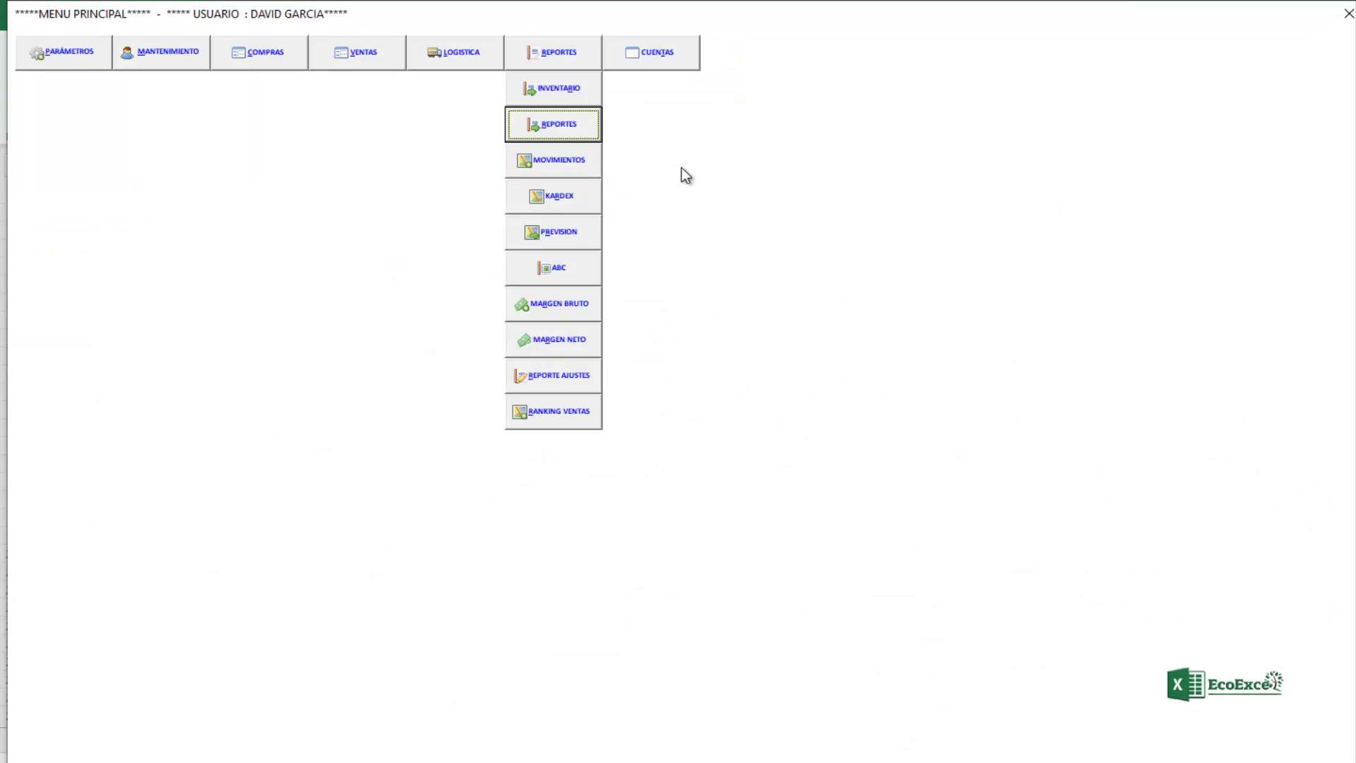
# Query VENTAS stock movements from 01/01/2020 to 14/08/2020
pyautogui.click(524, 164)
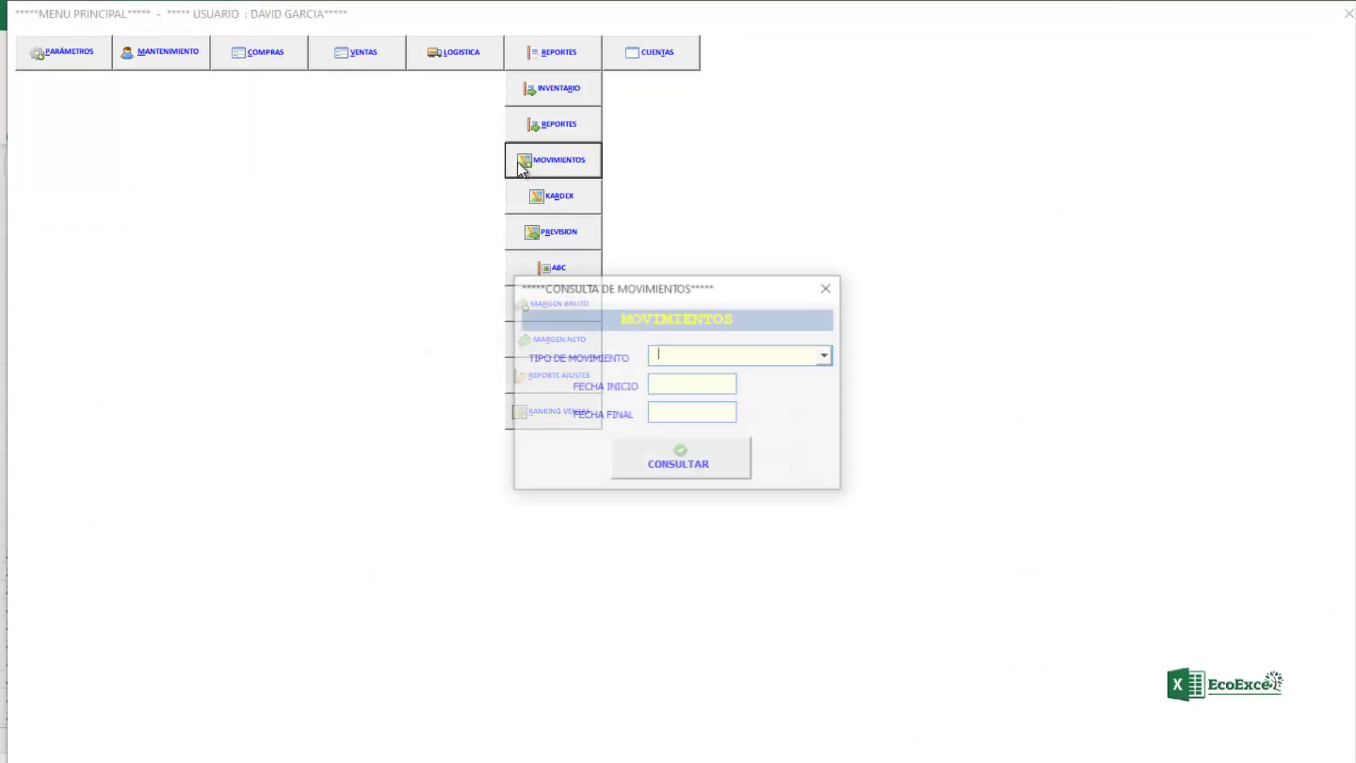
pyautogui.click(827, 357)
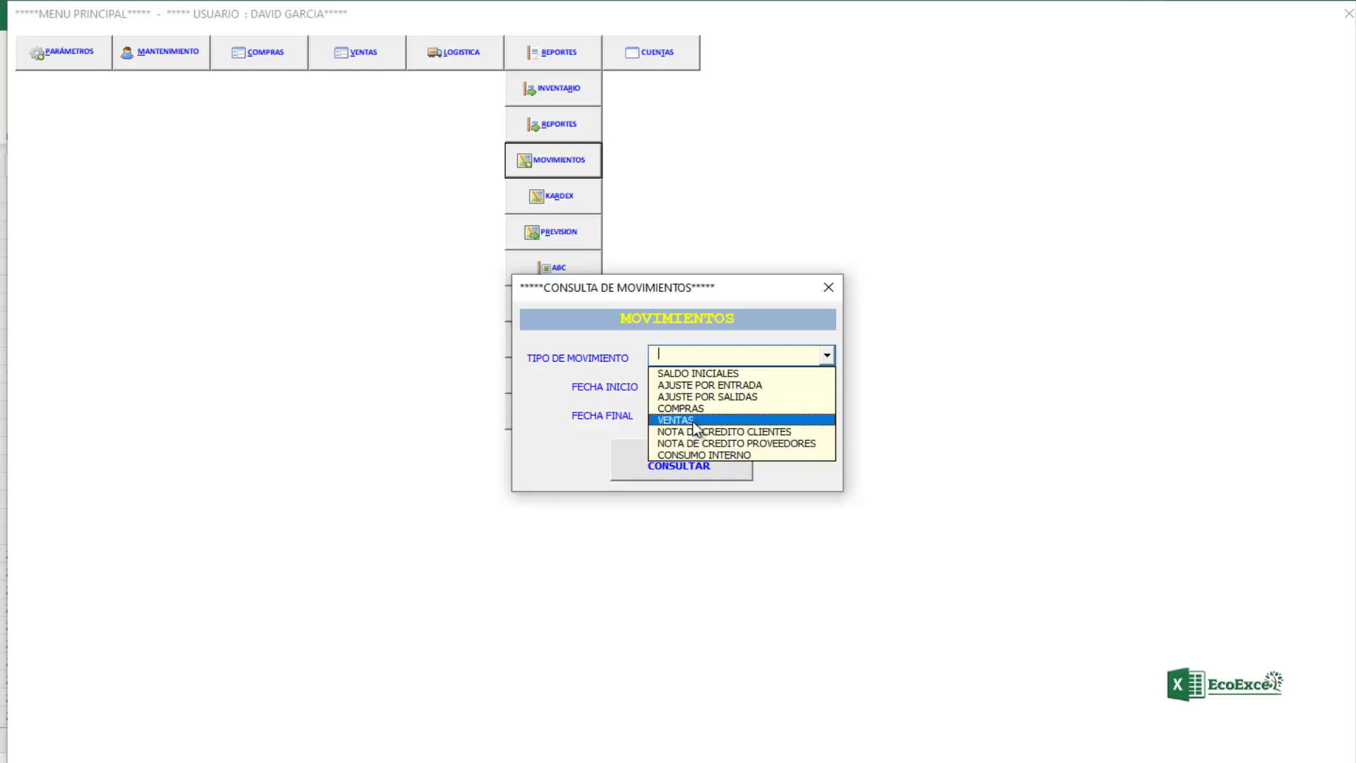
pyautogui.click(689, 420)
pyautogui.doubleClick(692, 382)
pyautogui.click(675, 411)
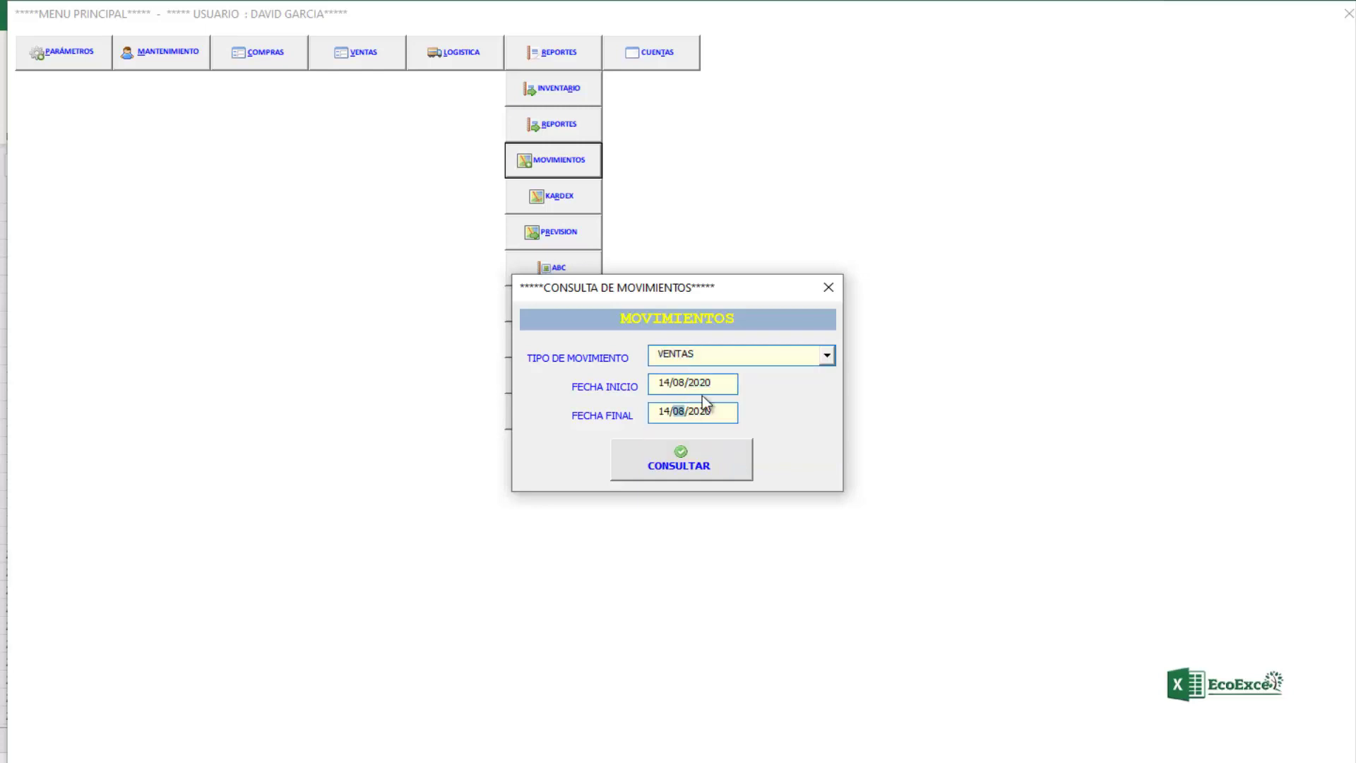
pyautogui.moveTo(725, 385); pyautogui.dragTo(610, 379)
pyautogui.write('01,')
pyautogui.write('020')
pyautogui.press('Tab')
pyautogui.press('Tab')
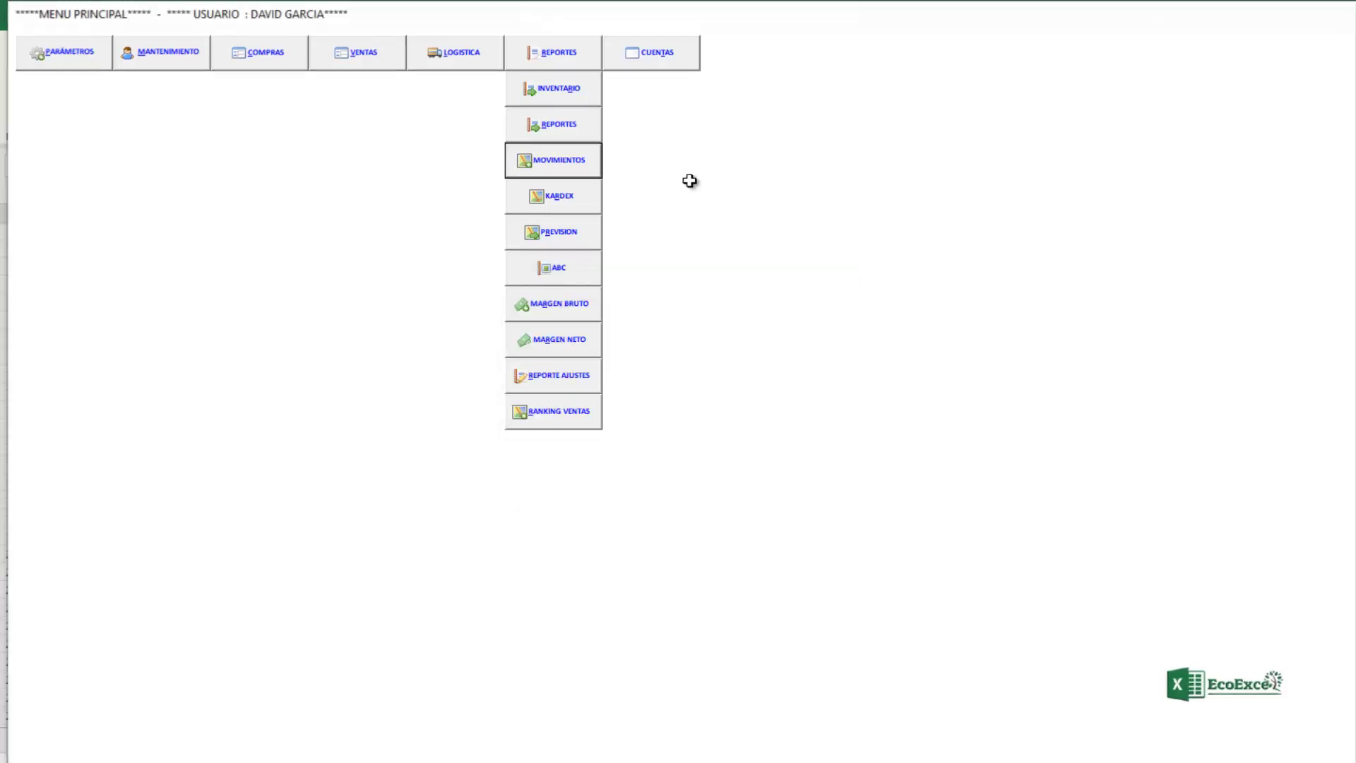
# Scroll through the sales movements report and return to the main menu
pyautogui.scroll(-1, 547, 397)
pyautogui.scroll(-3, 547, 397)
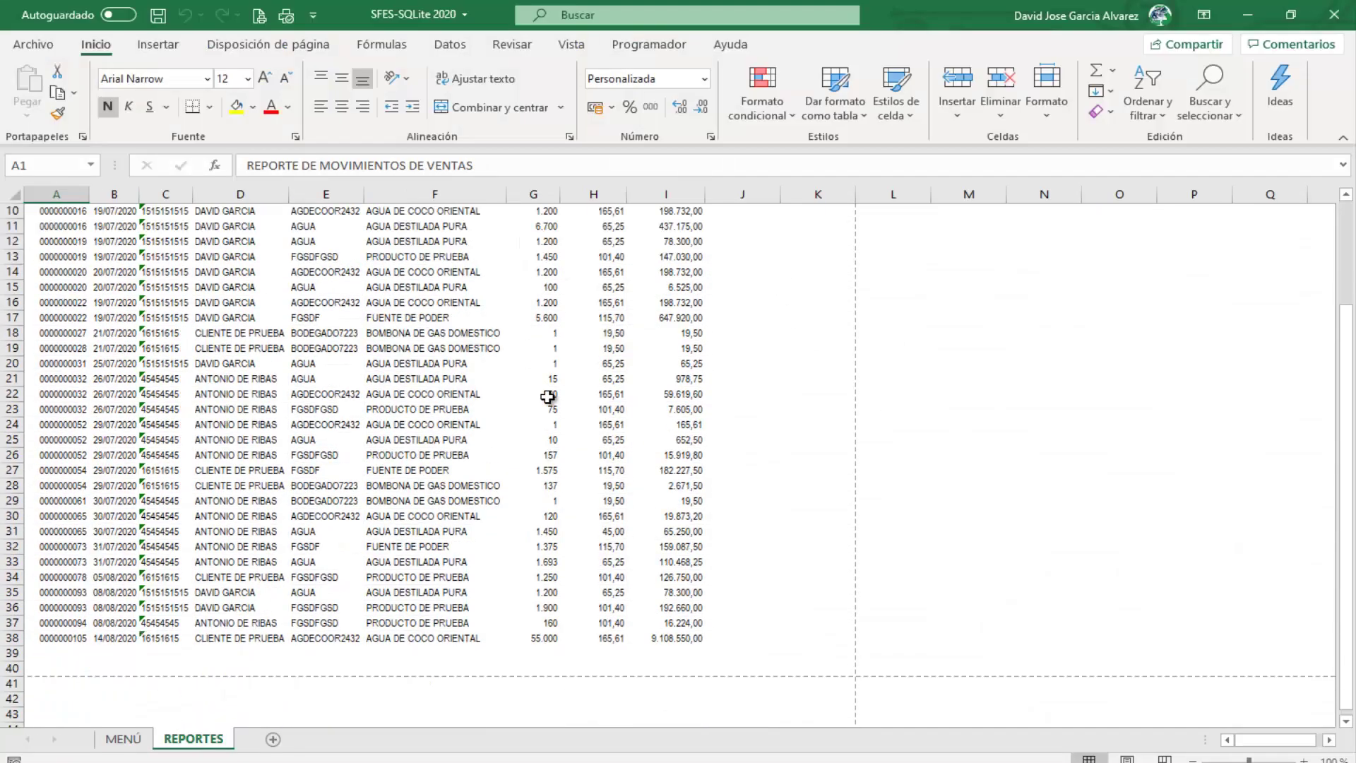
pyautogui.scroll(-1, 547, 397)
pyautogui.scroll(5, 547, 396)
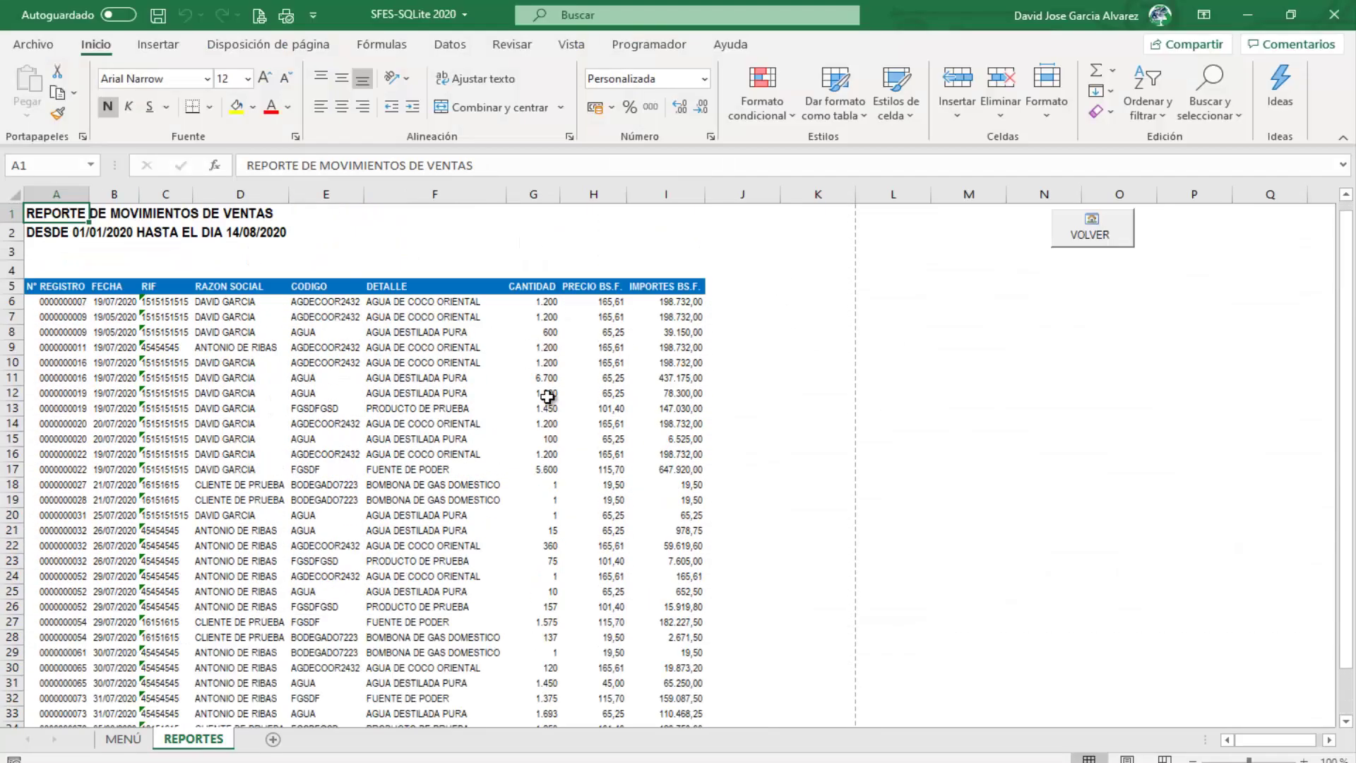
pyautogui.click(1090, 229)
# Generate the valued Kardex for AGDECOOR2432 Agua de Coco Oriental, 01/01/2020–14/08/2020
pyautogui.click(593, 202)
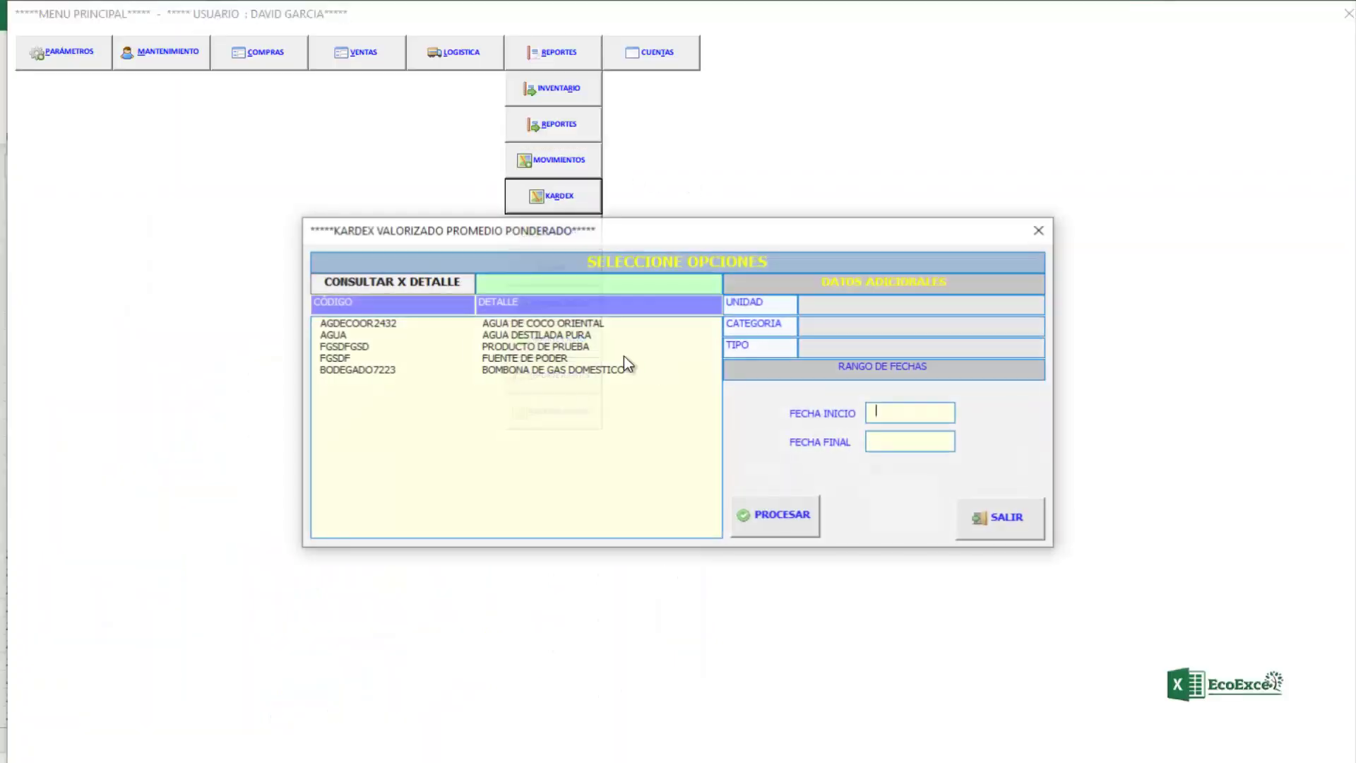
pyautogui.click(579, 335)
pyautogui.click(608, 323)
pyautogui.doubleClick(926, 409)
pyautogui.write('14/08/2020')
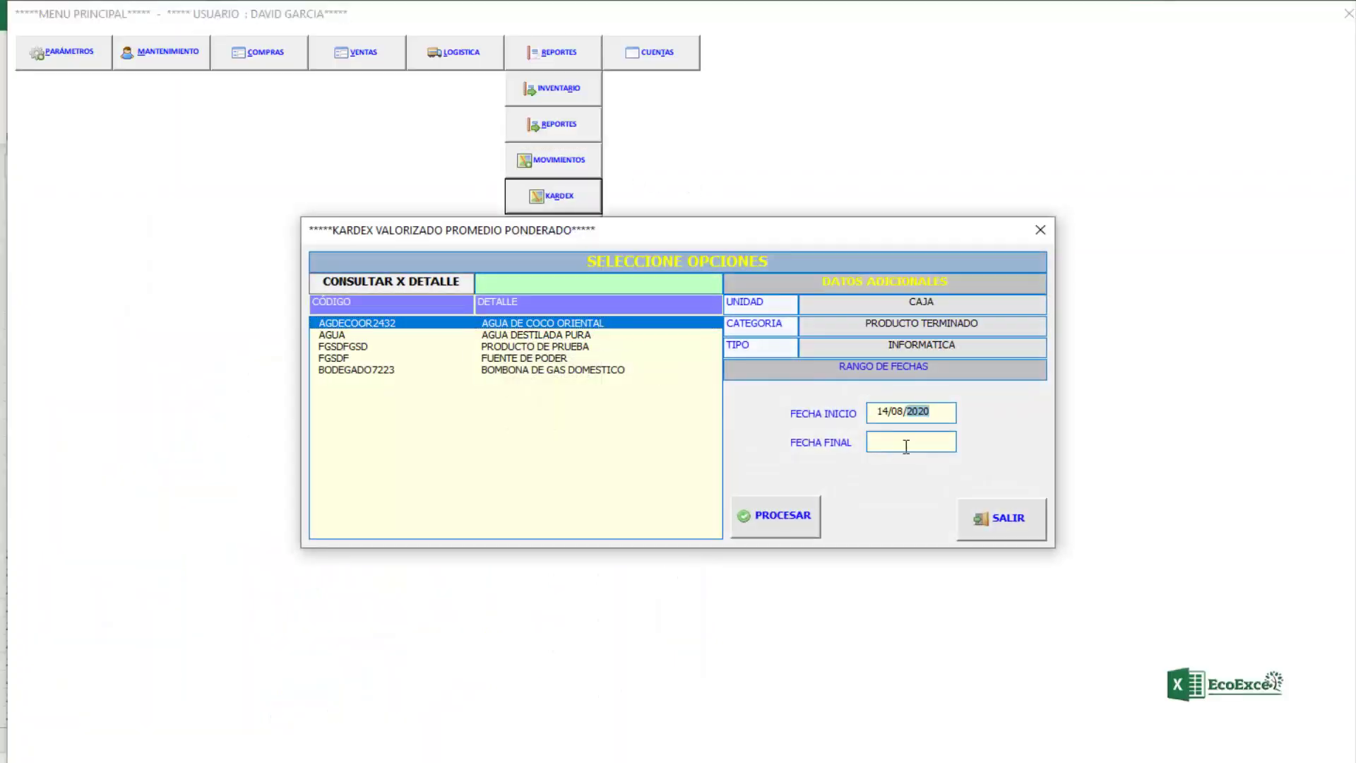
pyautogui.doubleClick(906, 442)
pyautogui.hotkey('ctrl', 'a')
pyautogui.write('01')
pyautogui.write('AGUA')
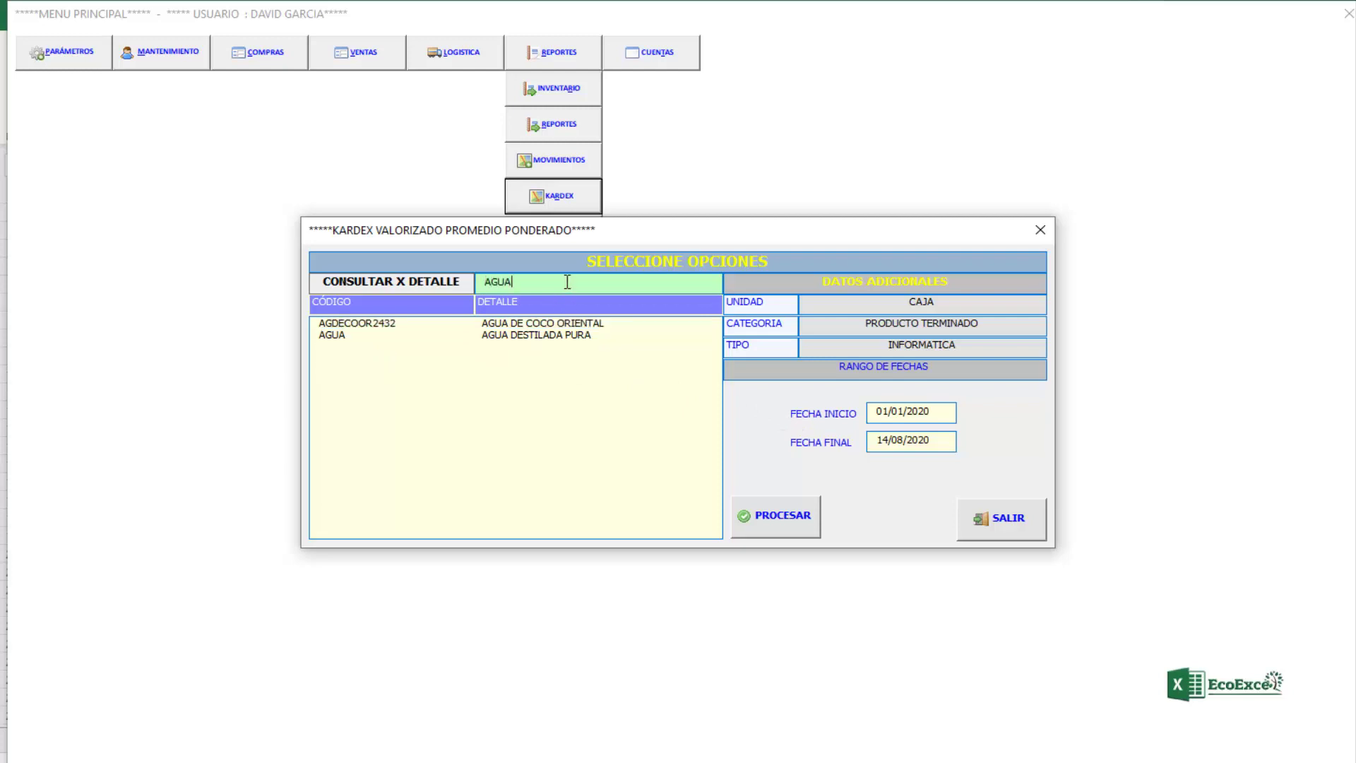
pyautogui.click(487, 323)
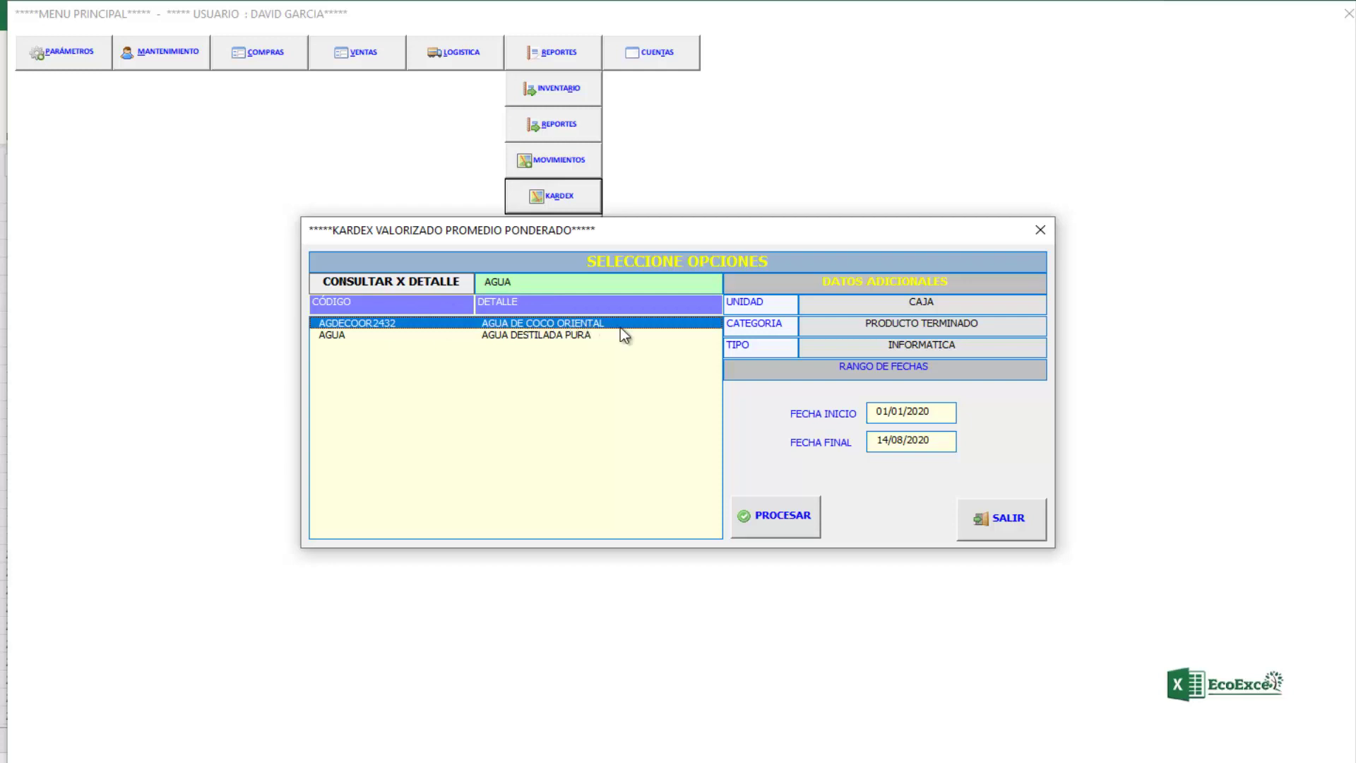
pyautogui.click(781, 523)
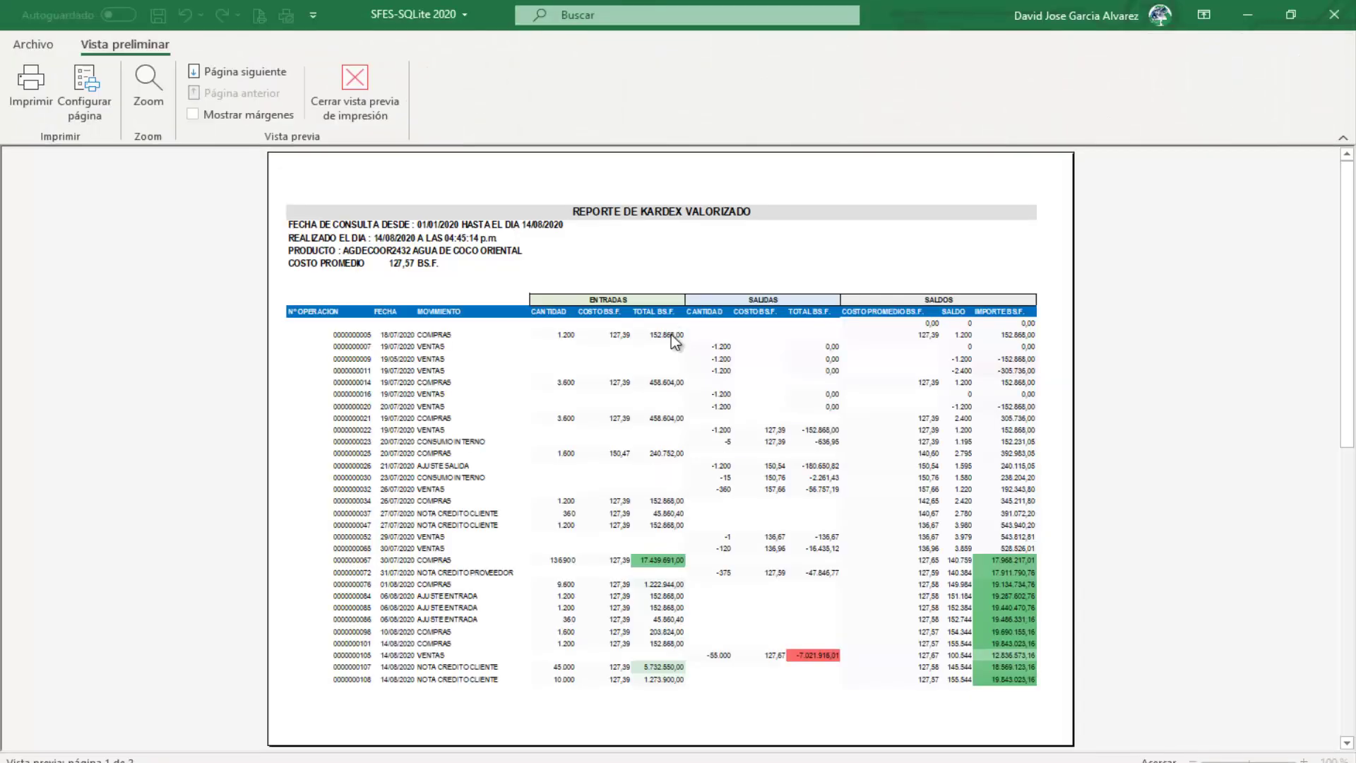
# Close the print preview and review the entries cost column and SALDOS section
pyautogui.click(355, 92)
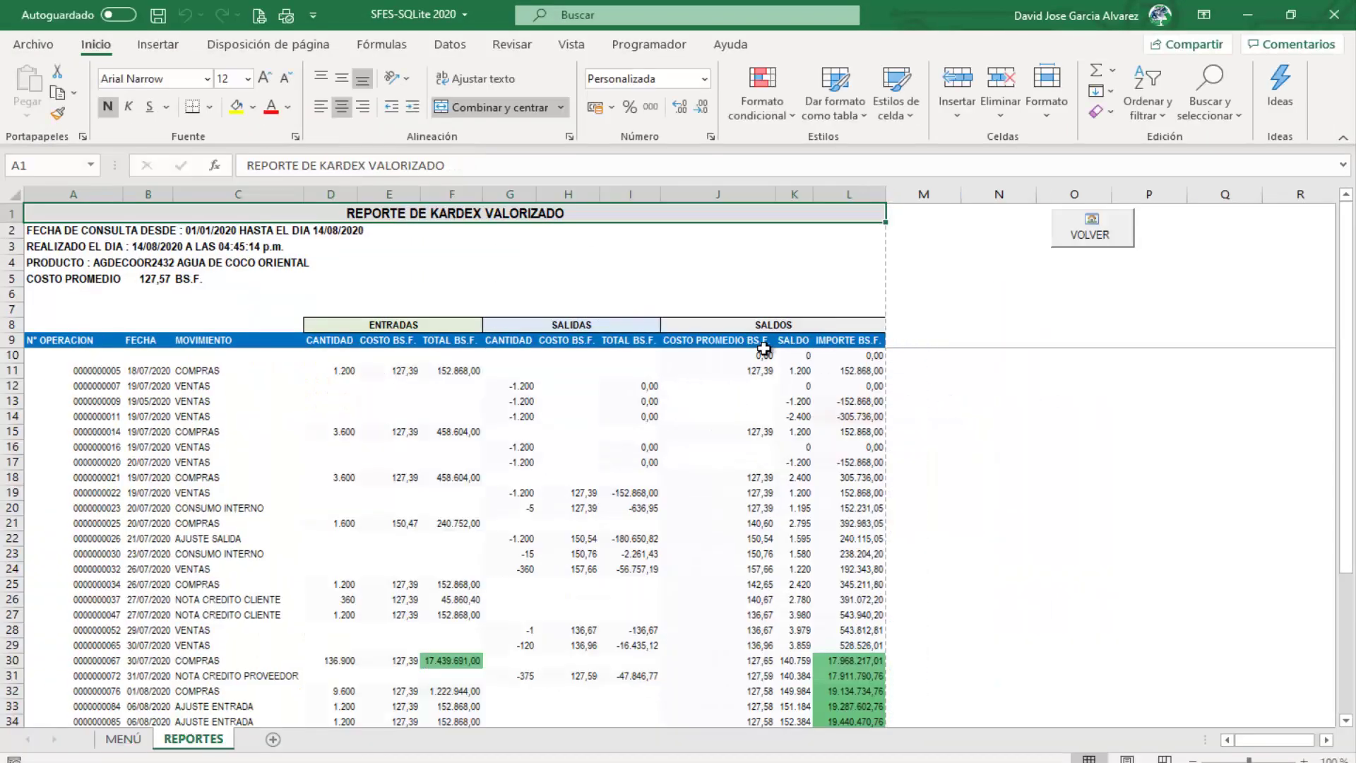
pyautogui.scroll(-3, 763, 349)
pyautogui.scroll(-1, 763, 348)
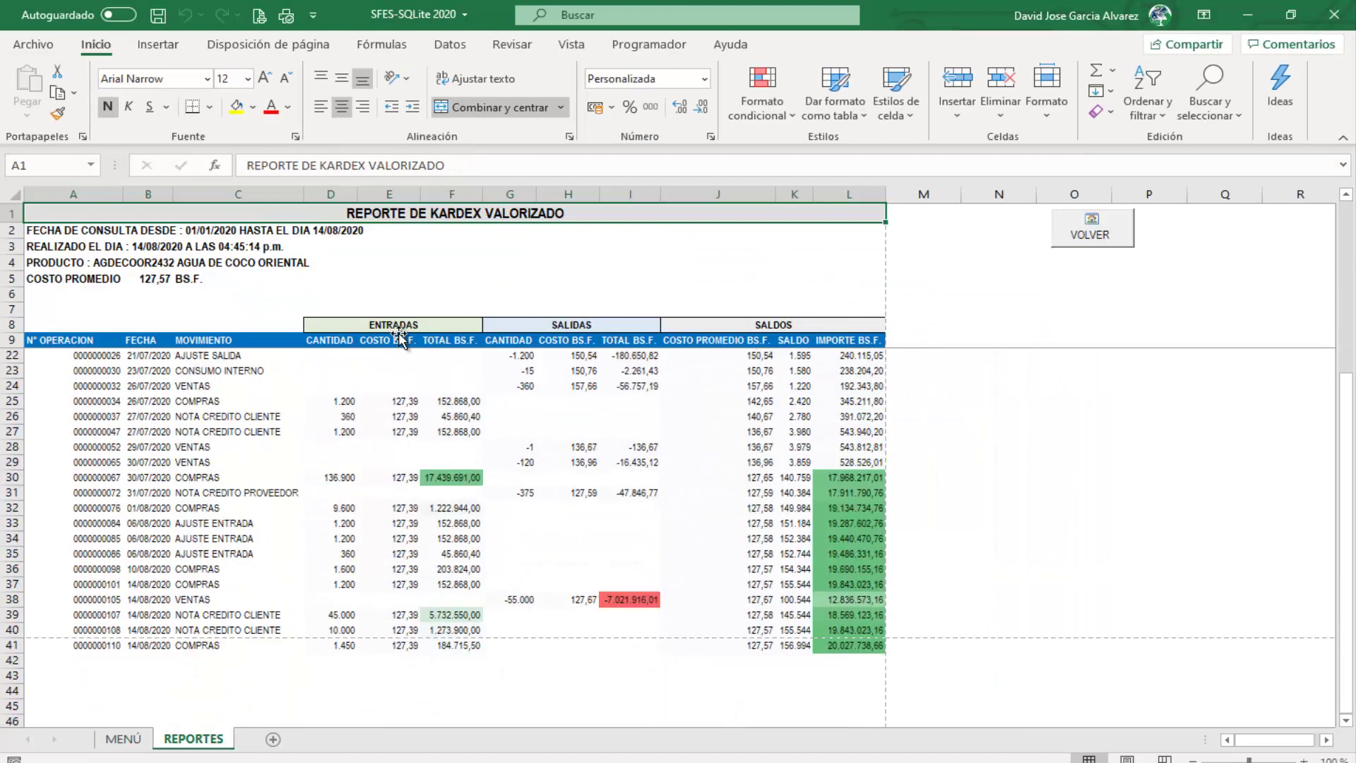
pyautogui.click(395, 341)
pyautogui.click(545, 325)
pyautogui.click(684, 325)
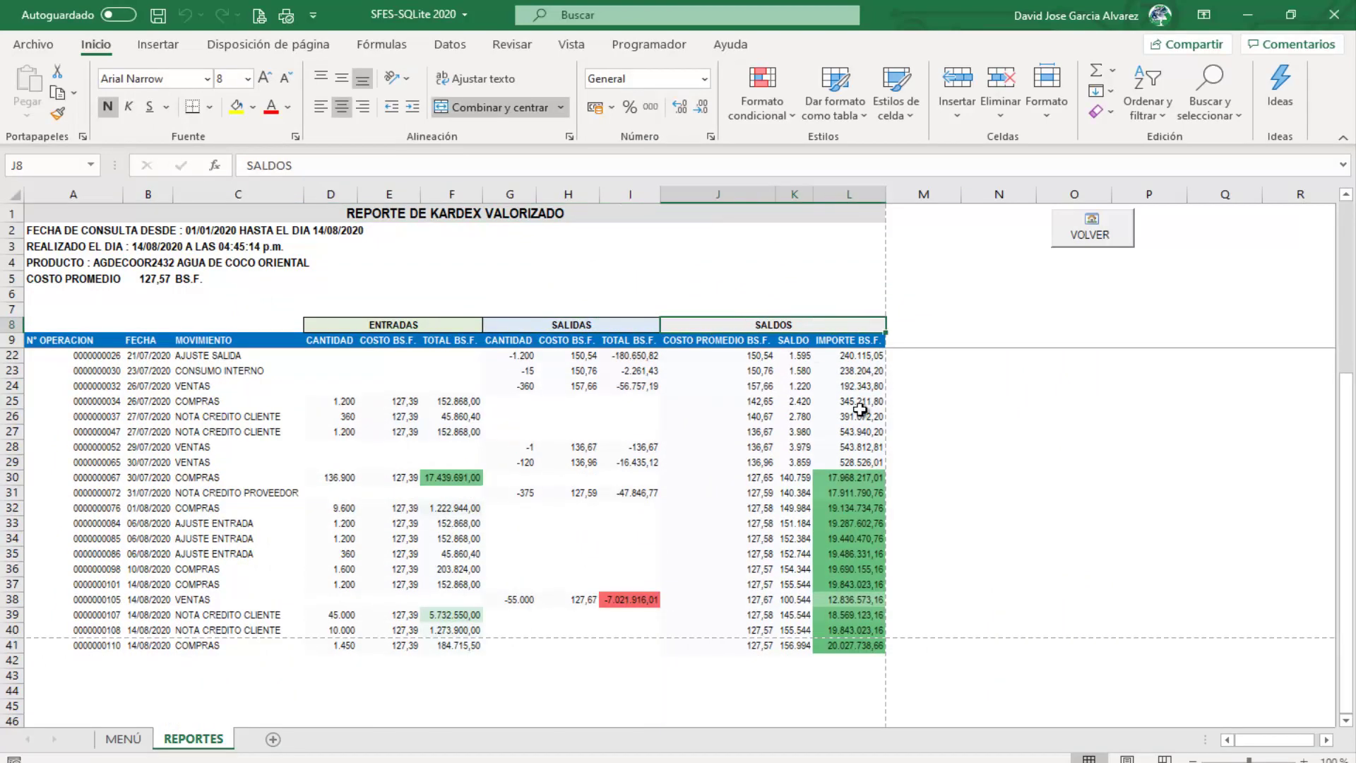
pyautogui.scroll(1, 859, 409)
pyautogui.scroll(3, 859, 409)
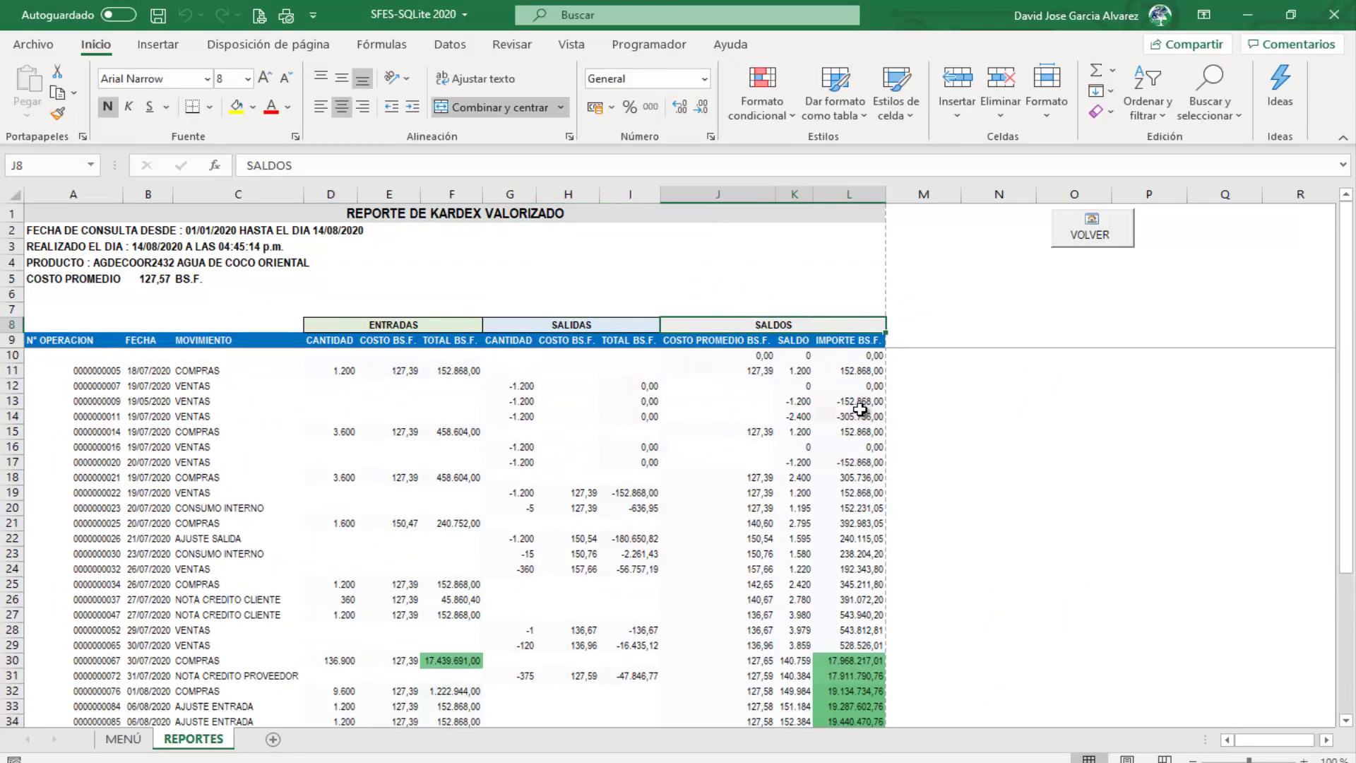
pyautogui.scroll(1, 514, 410)
# Review the VENTAS and NOTA CREDITO PROVEEDOR movements, then return to the main menu
pyautogui.click(240, 492)
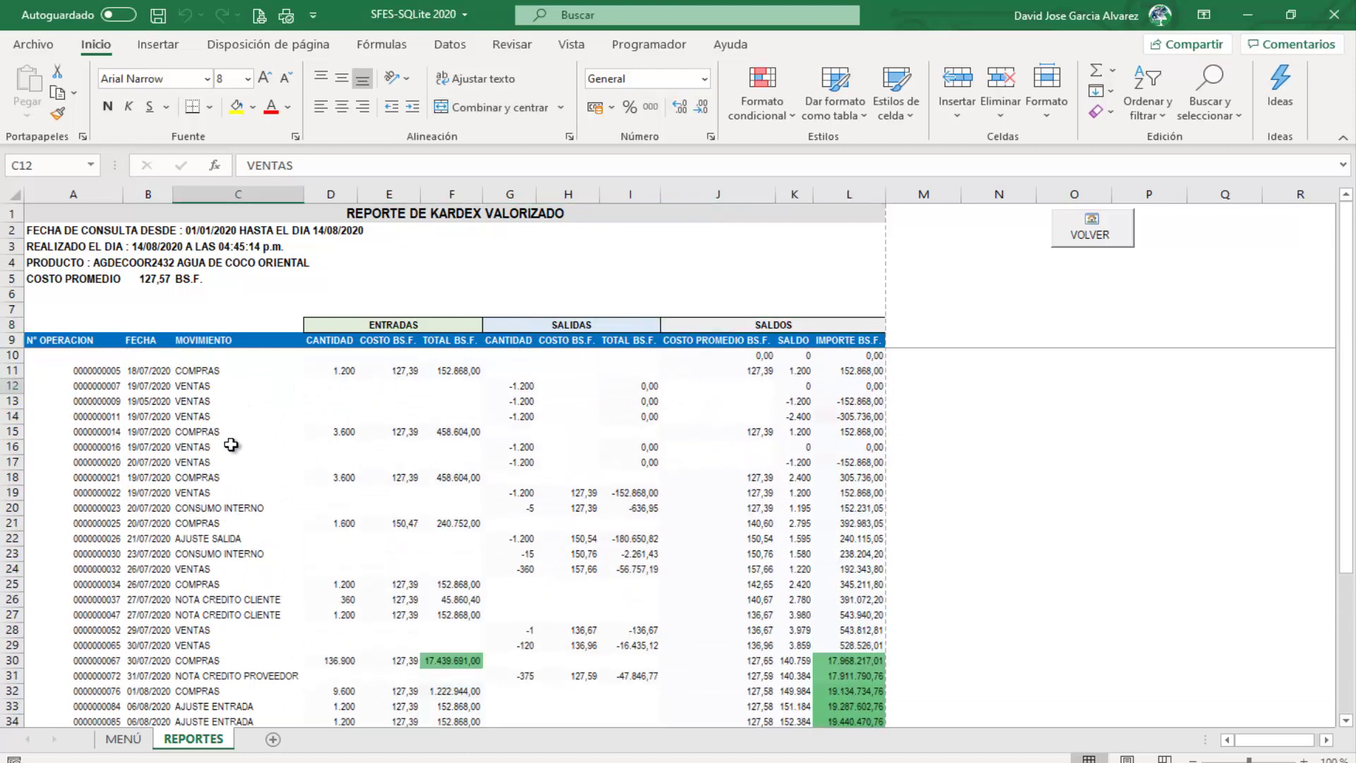
pyautogui.click(281, 569)
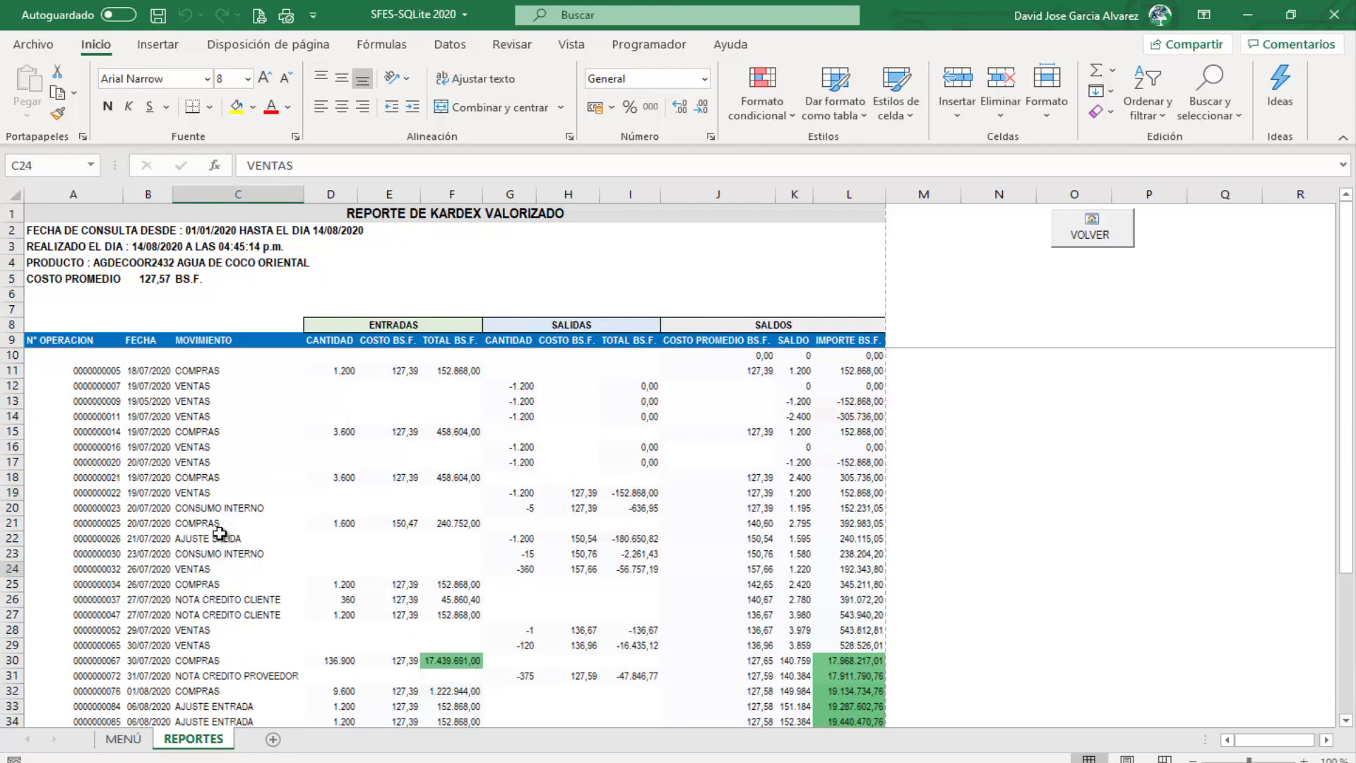
pyautogui.scroll(-1, 221, 533)
pyautogui.scroll(-3, 220, 533)
pyautogui.click(250, 538)
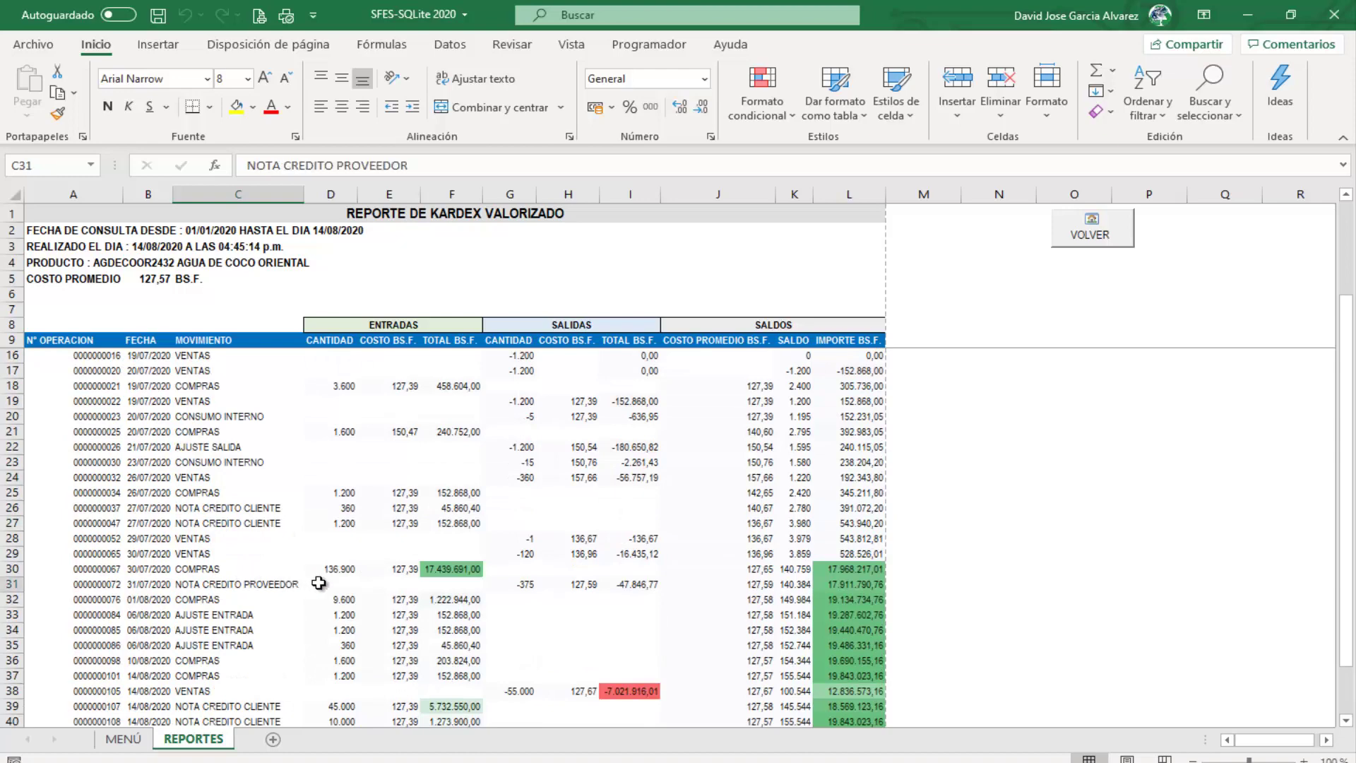
pyautogui.scroll(1, 332, 583)
pyautogui.scroll(2, 374, 600)
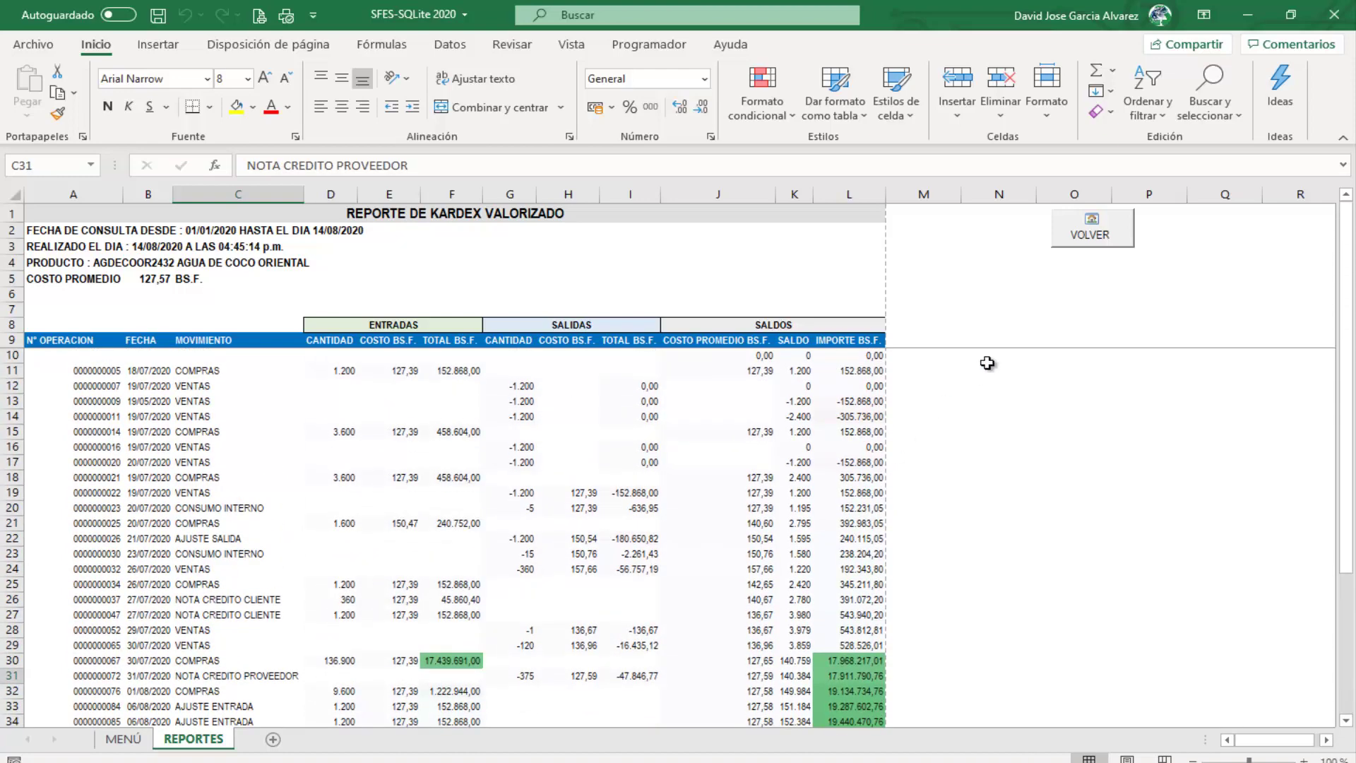
pyautogui.click(1089, 235)
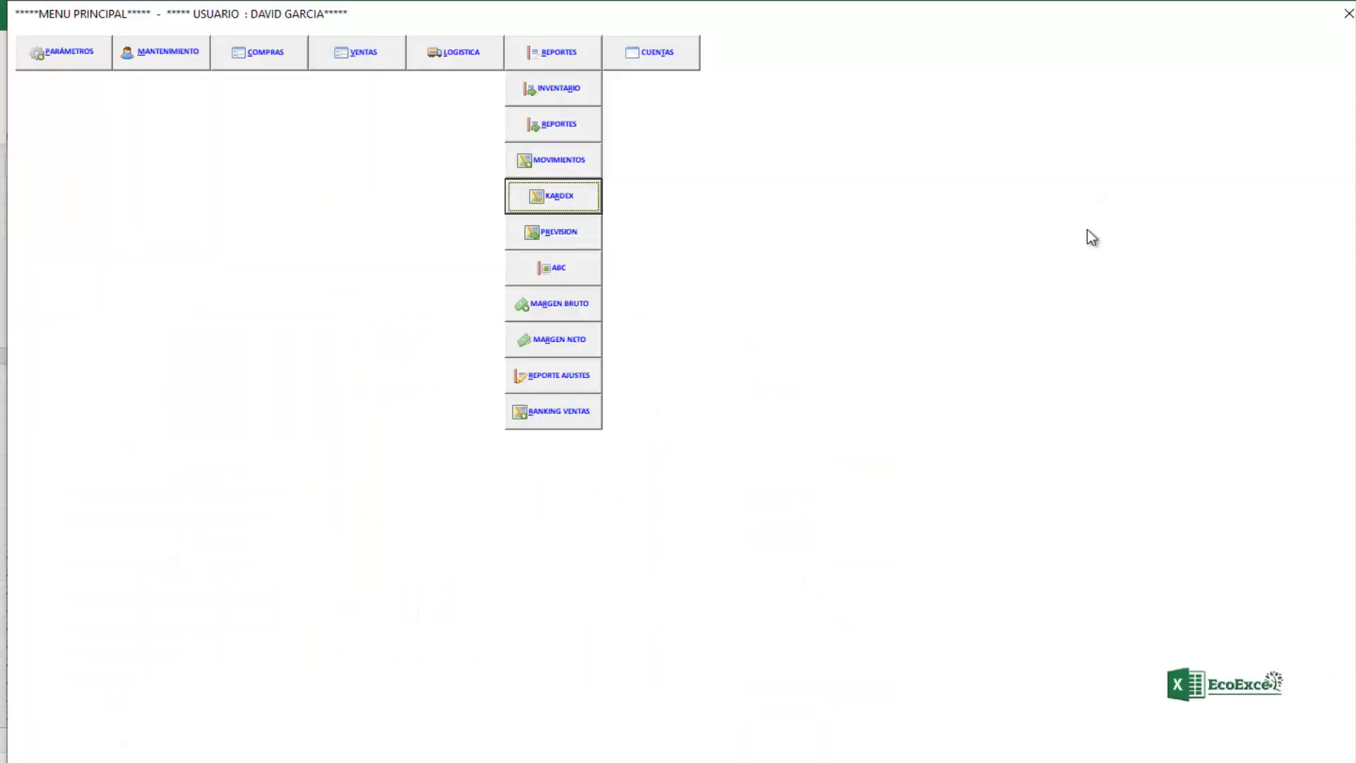
# Generate the 2020 purchase forecast report, acknowledge the chart notice and close the preview
pyautogui.click(553, 232)
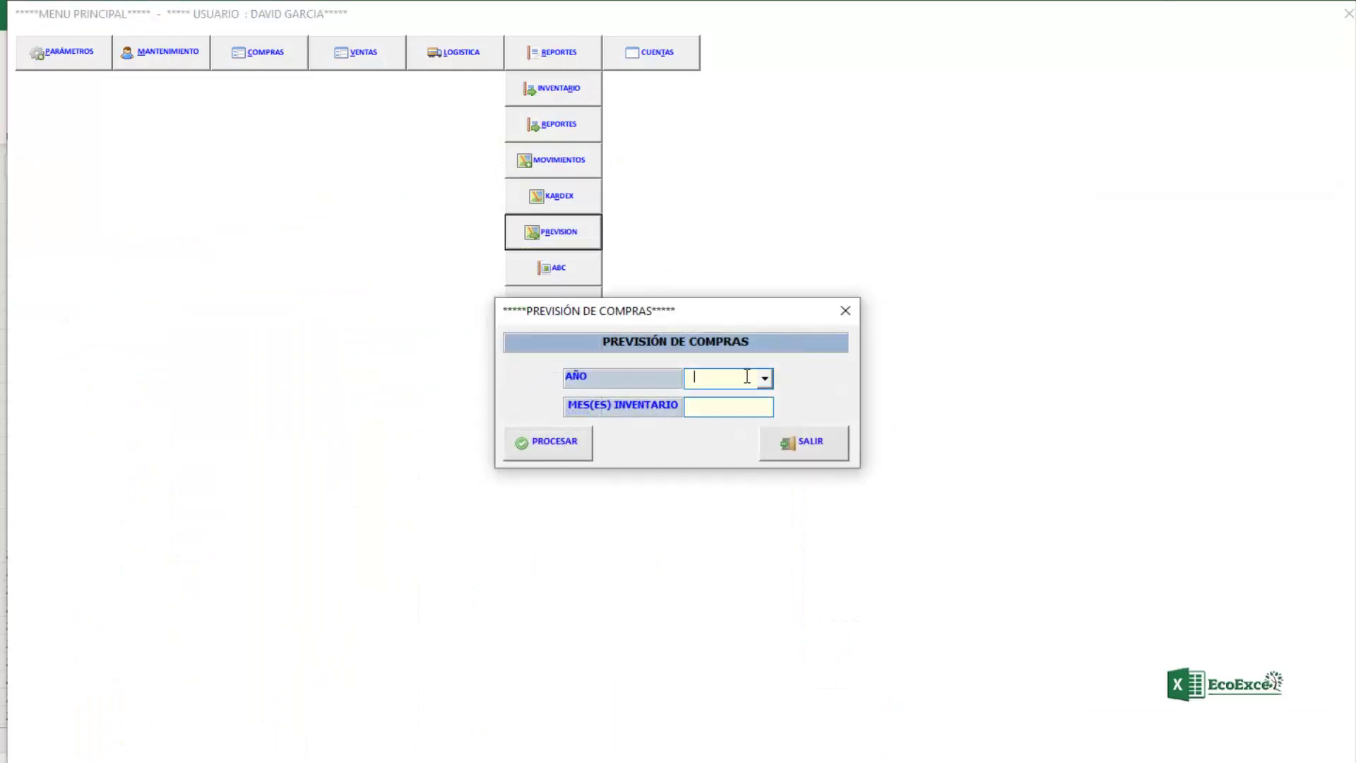
pyautogui.click(765, 379)
pyautogui.click(735, 398)
pyautogui.click(734, 408)
pyautogui.click(526, 445)
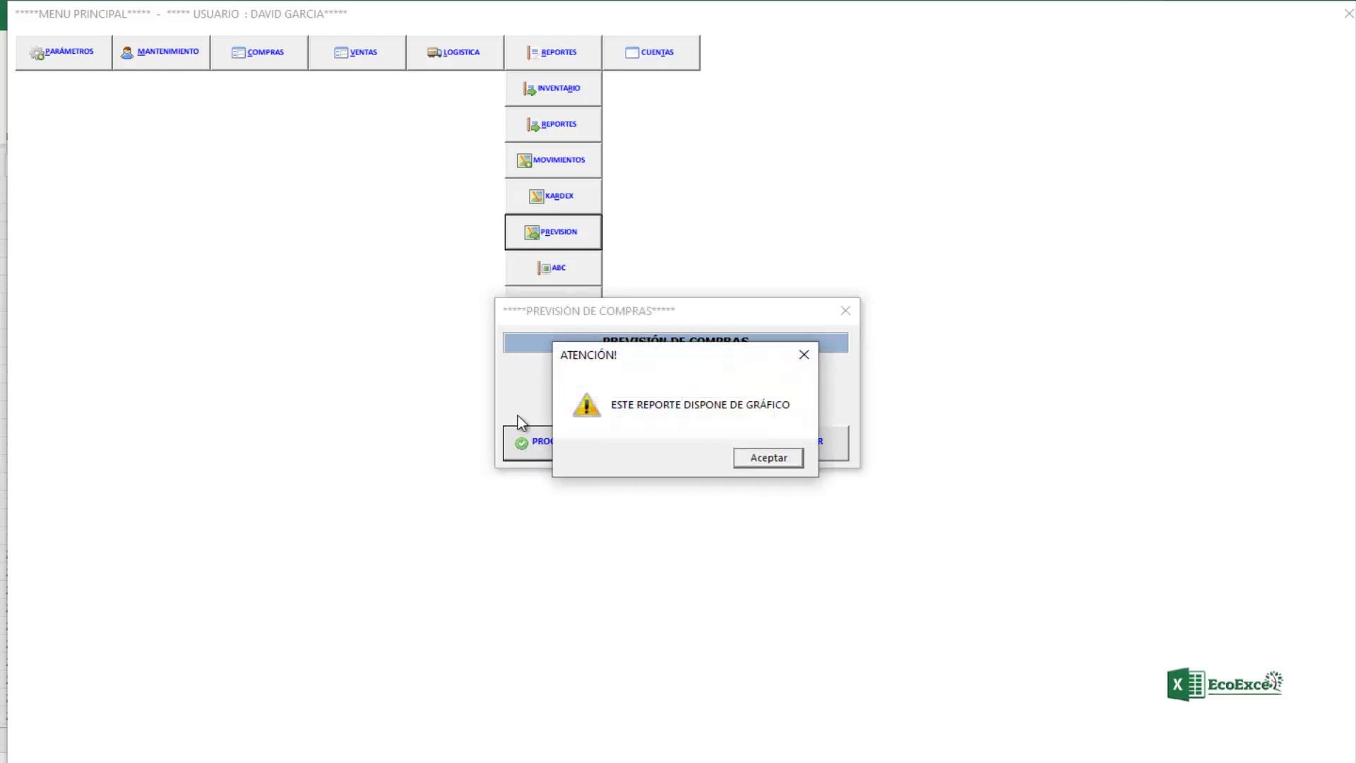
pyautogui.click(777, 460)
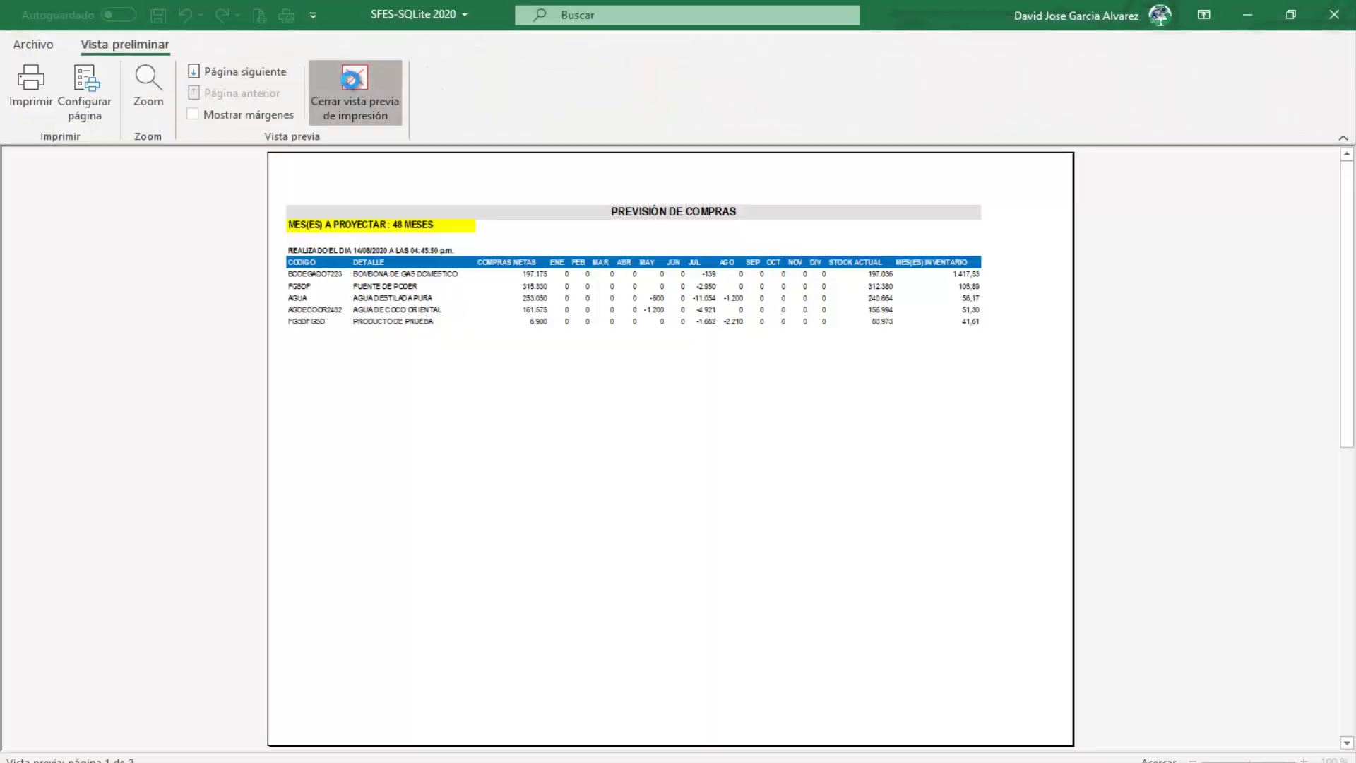
pyautogui.click(353, 79)
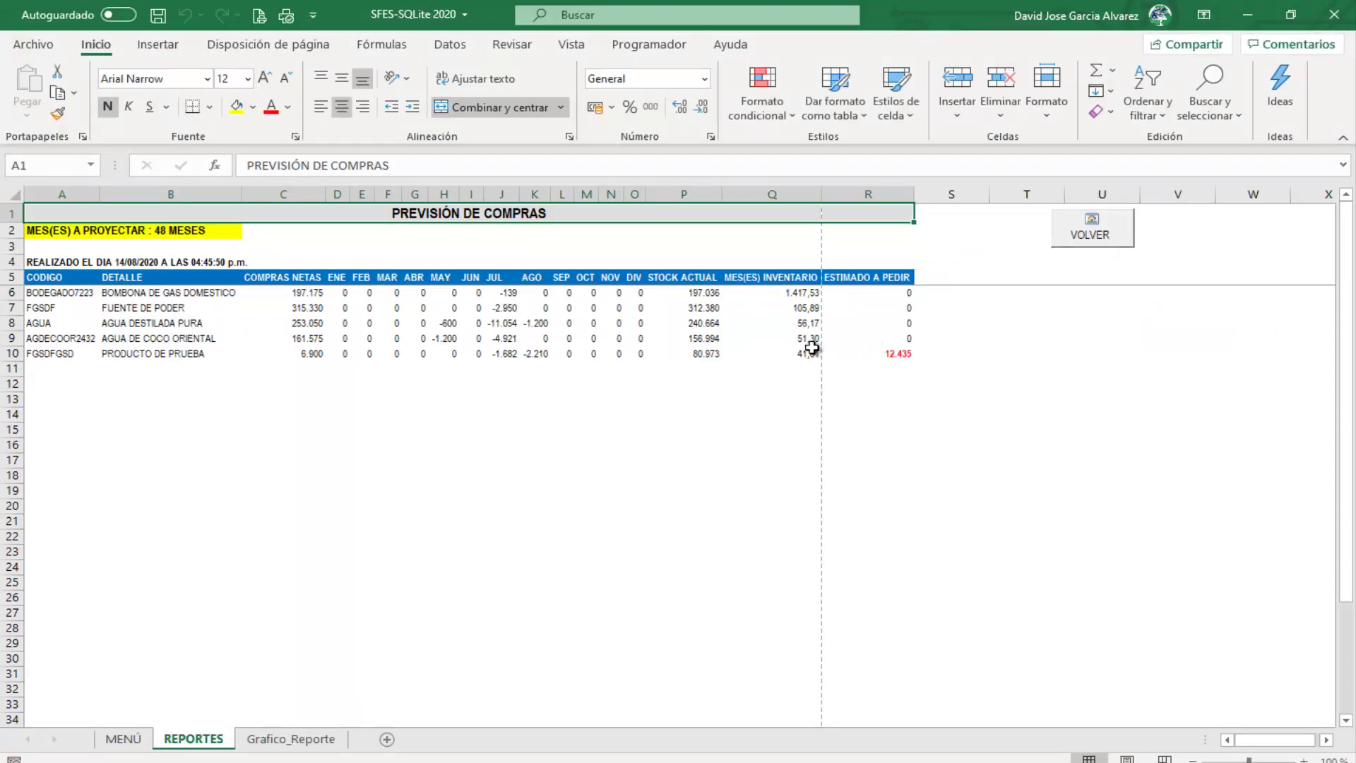
# Inspect the 12.435 order value, 48-month projection note and inventory months in Q6:Q9
pyautogui.click(885, 353)
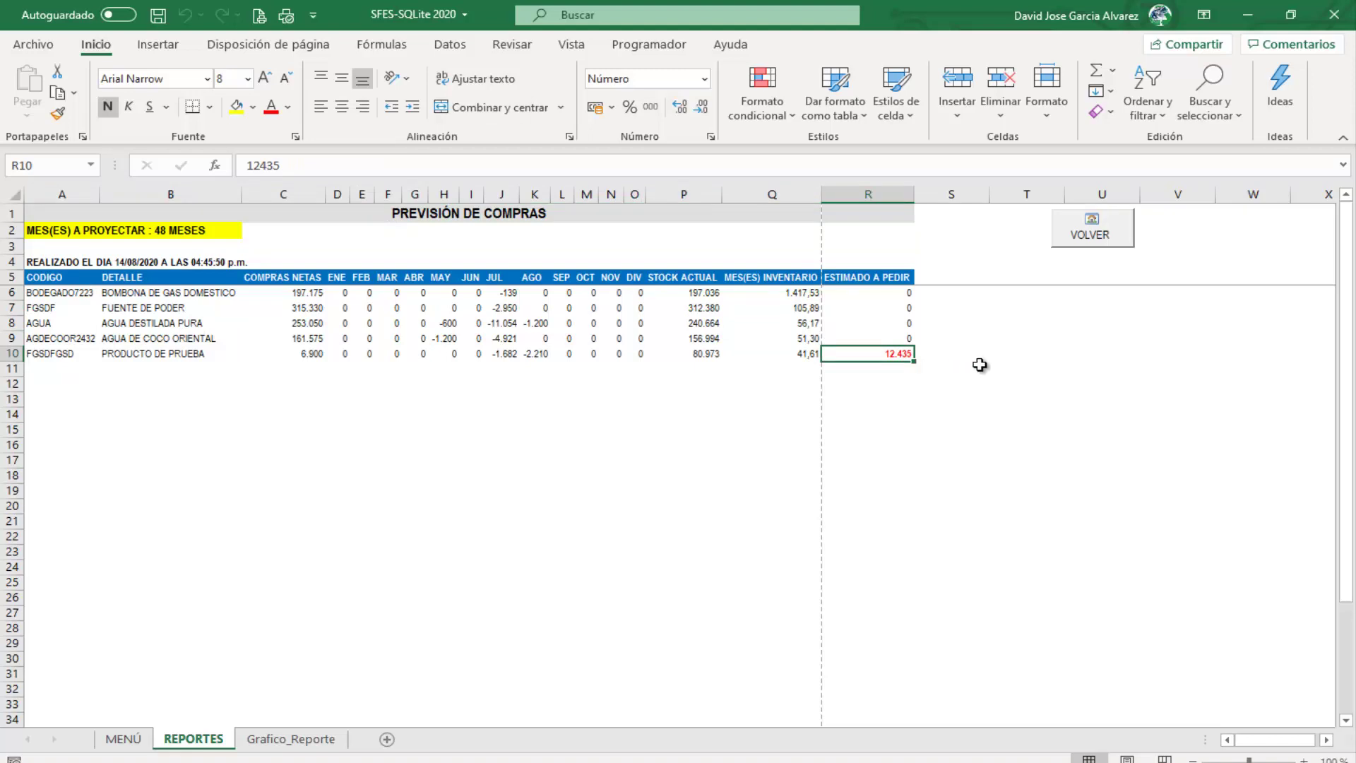
pyautogui.click(180, 231)
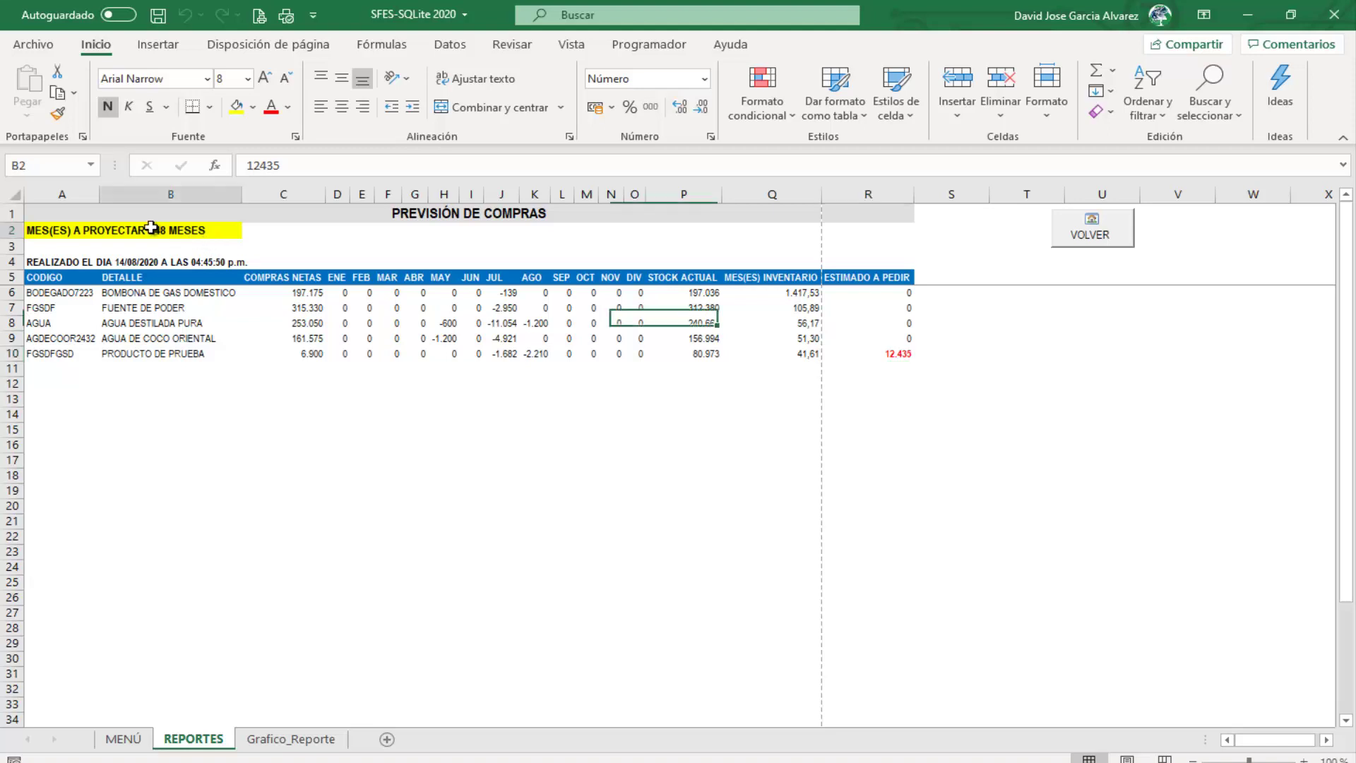
pyautogui.click(784, 352)
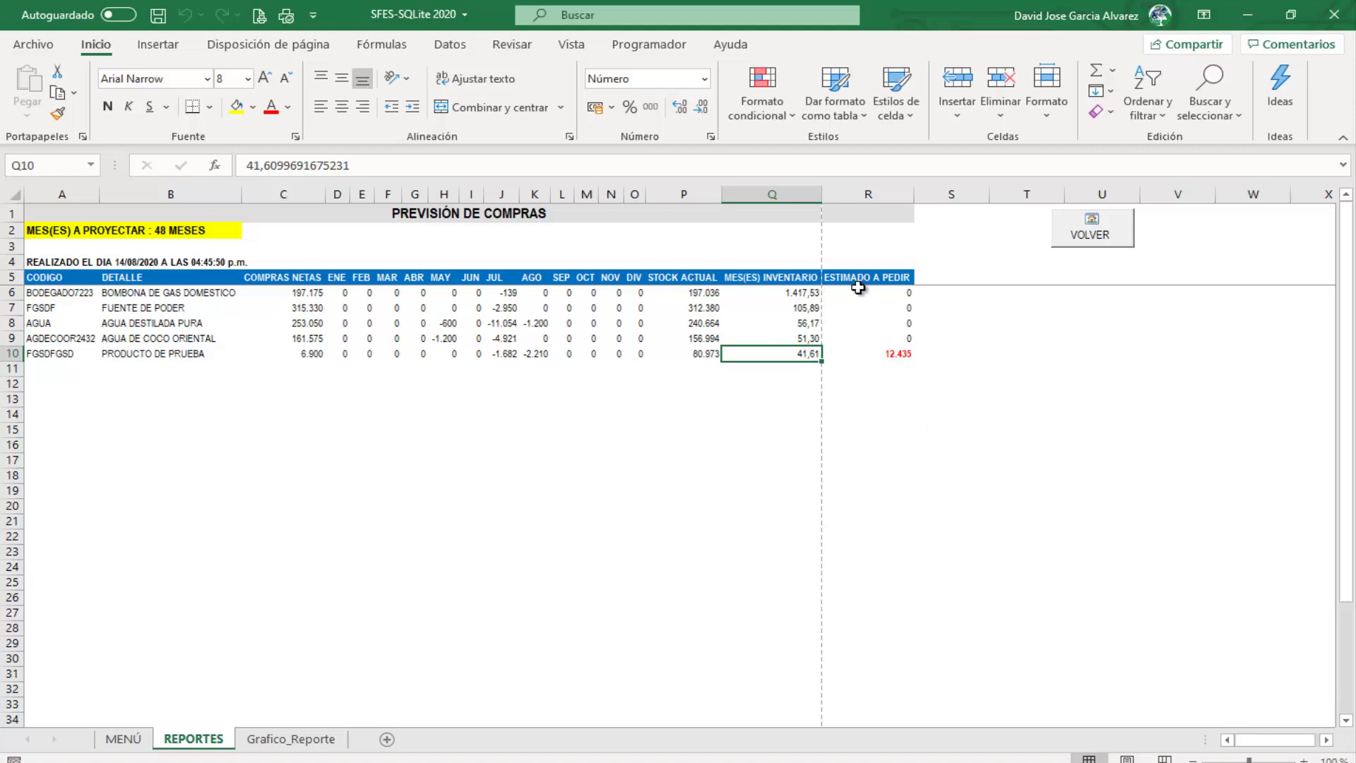
pyautogui.click(805, 293)
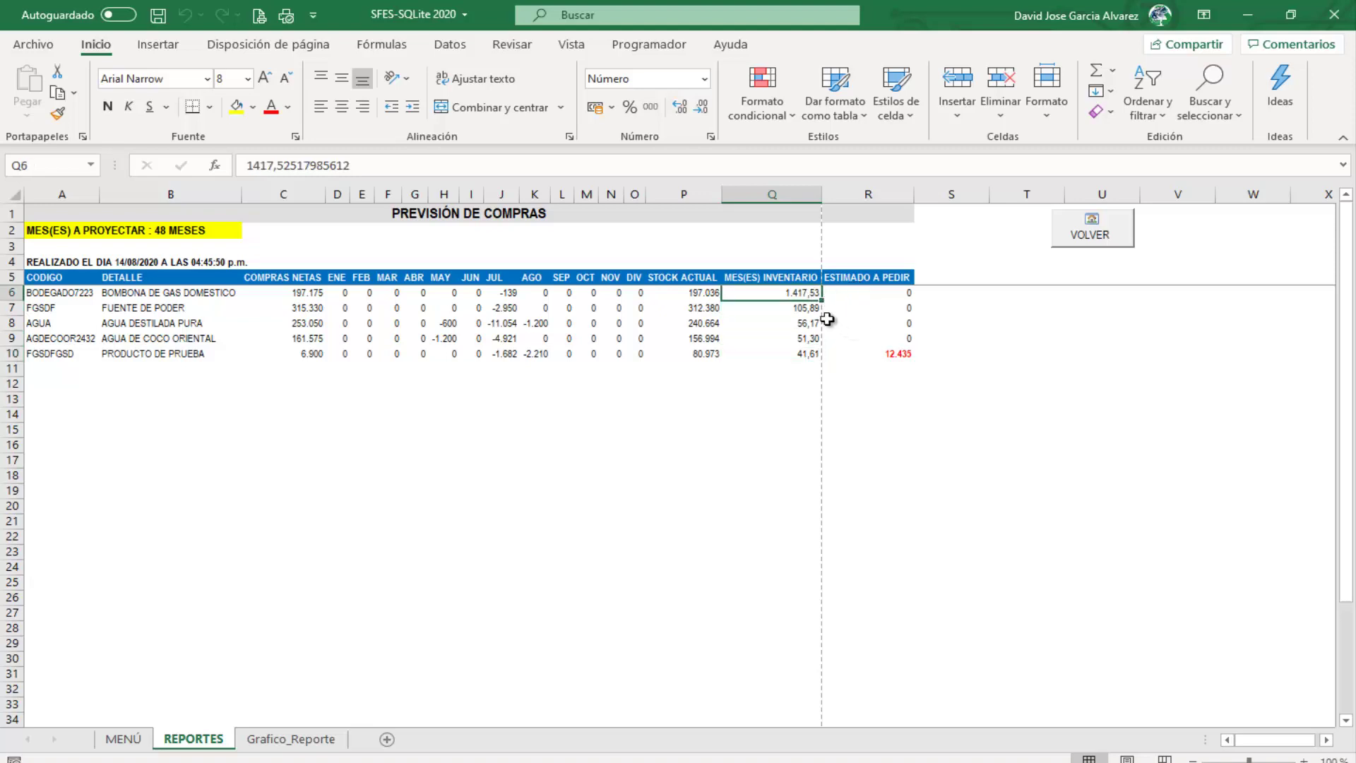
pyautogui.click(791, 308)
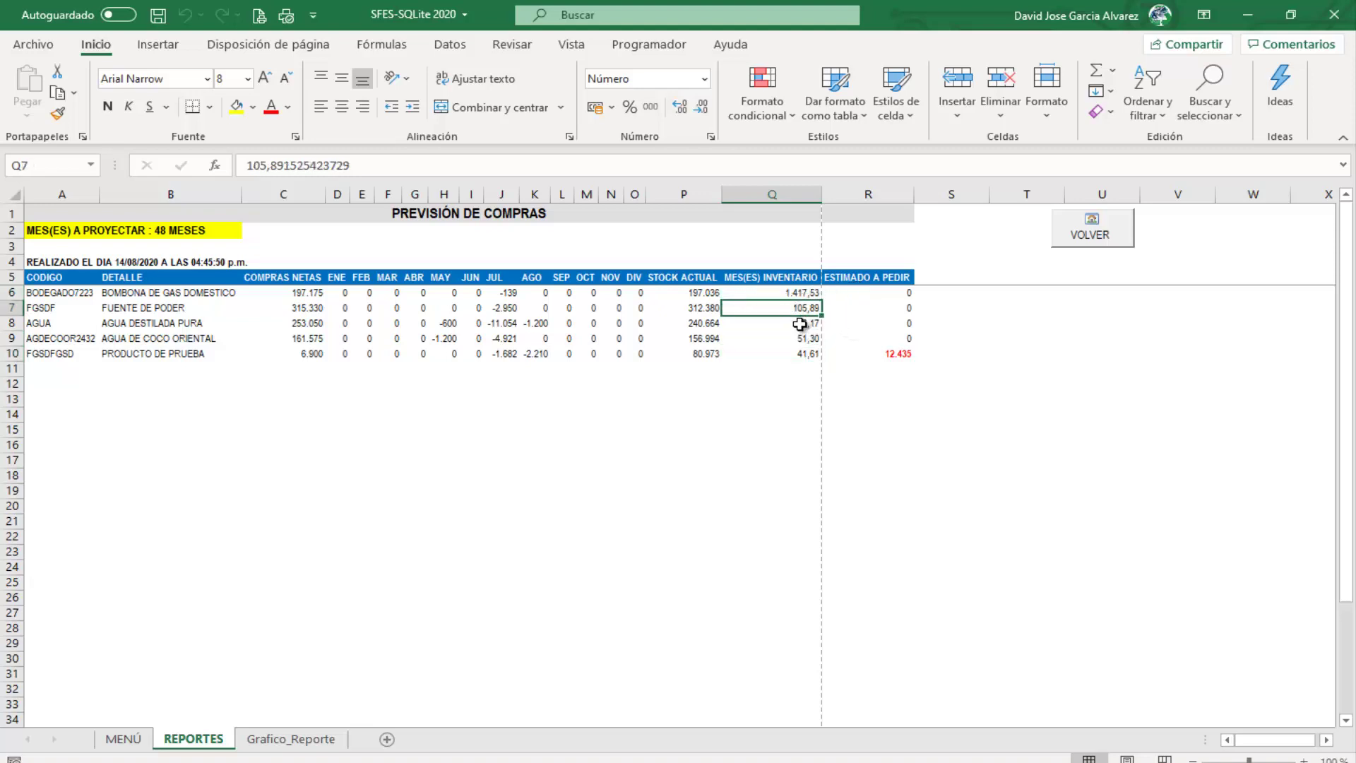
pyautogui.click(800, 323)
pyautogui.click(792, 337)
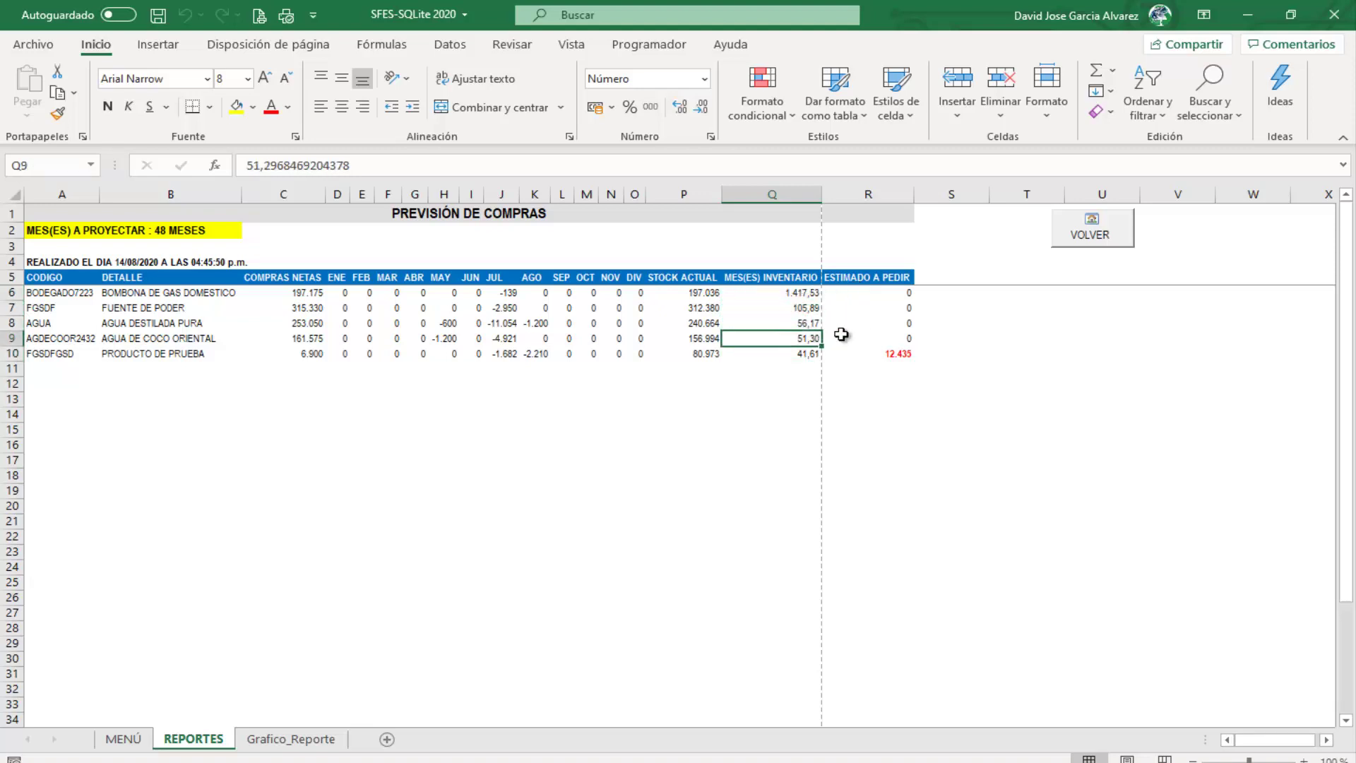
pyautogui.click(788, 323)
pyautogui.click(799, 309)
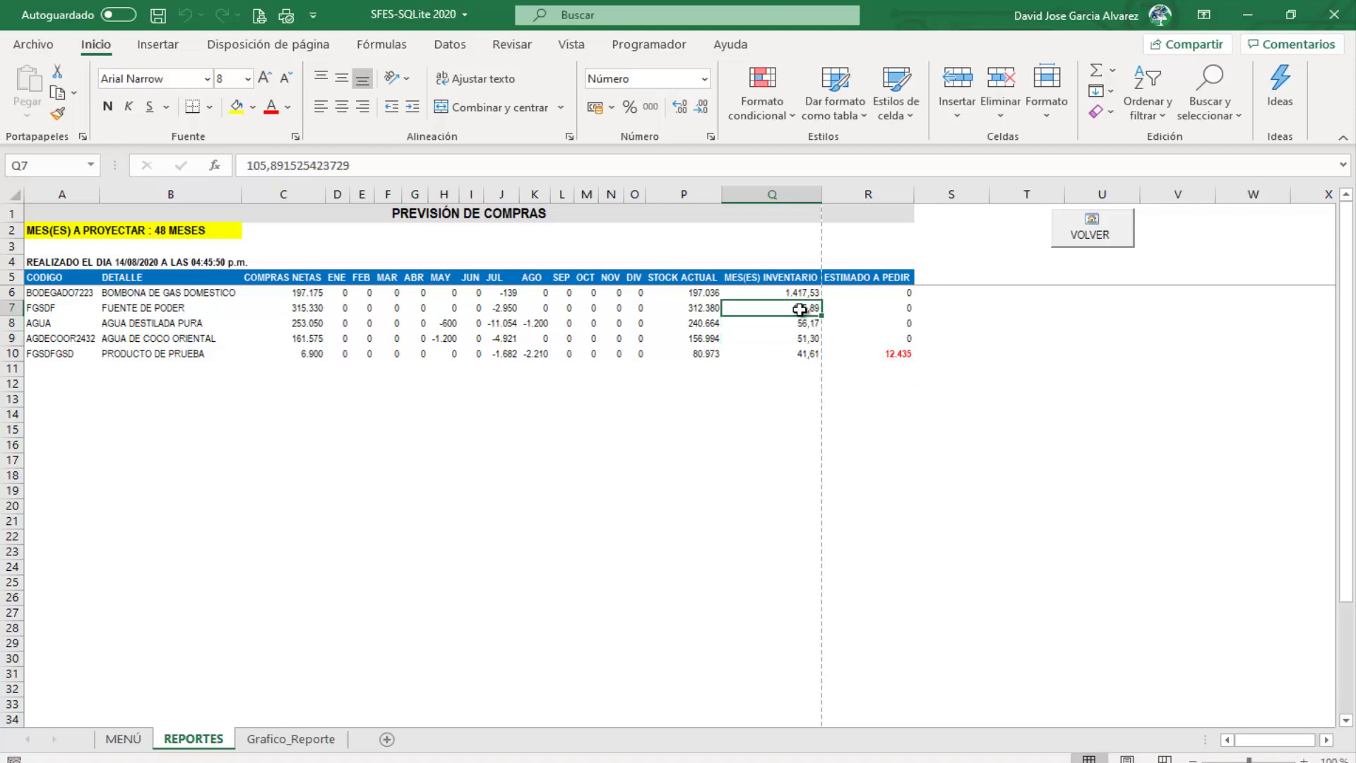
pyautogui.click(803, 293)
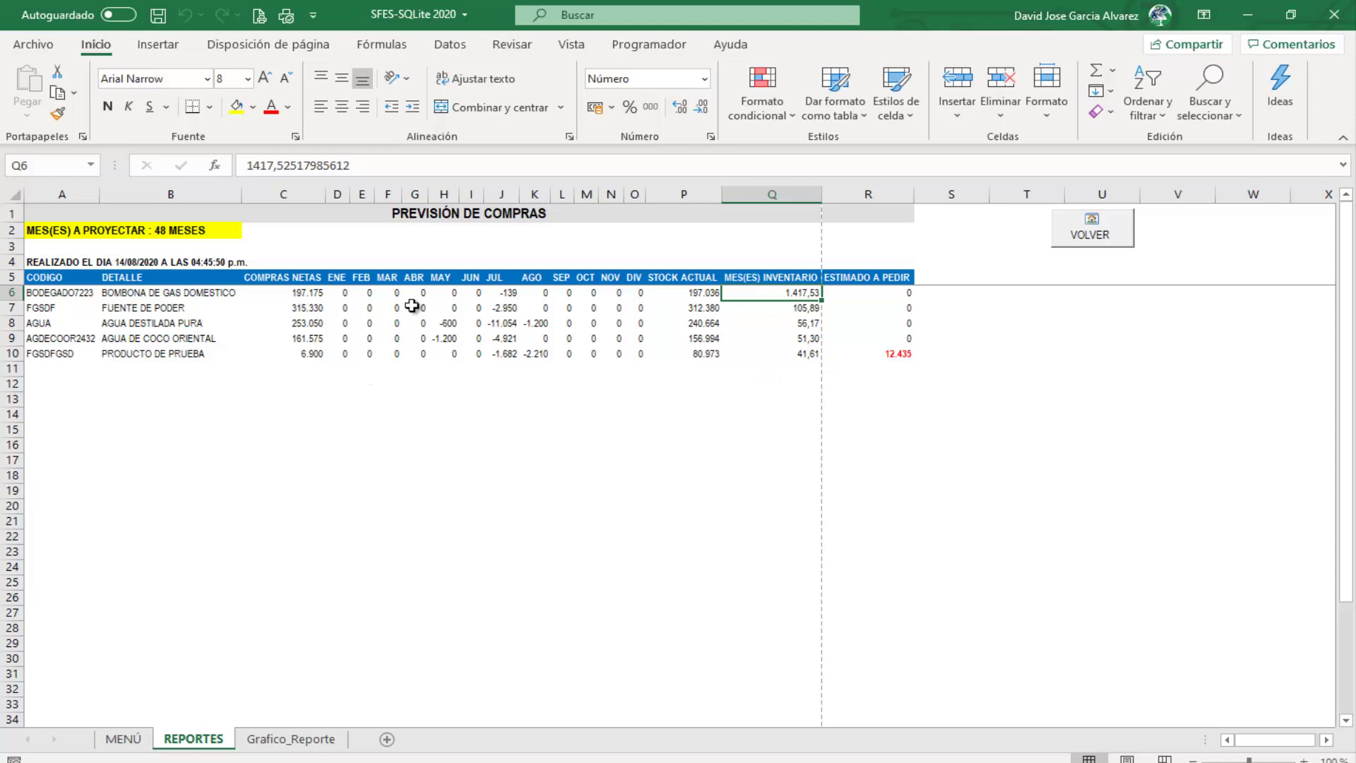
# Check the MAY header and first product's order amount, then return to the main menu
pyautogui.click(443, 283)
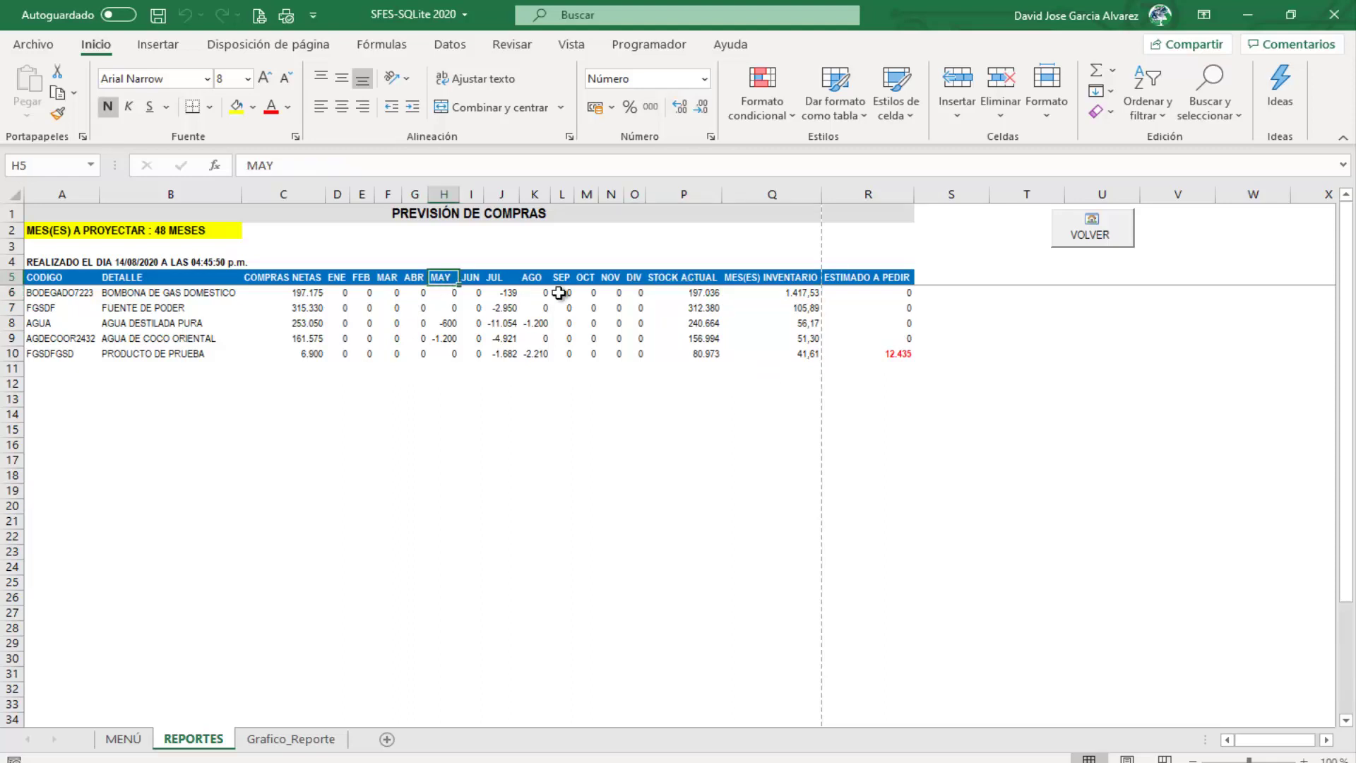
pyautogui.click(877, 294)
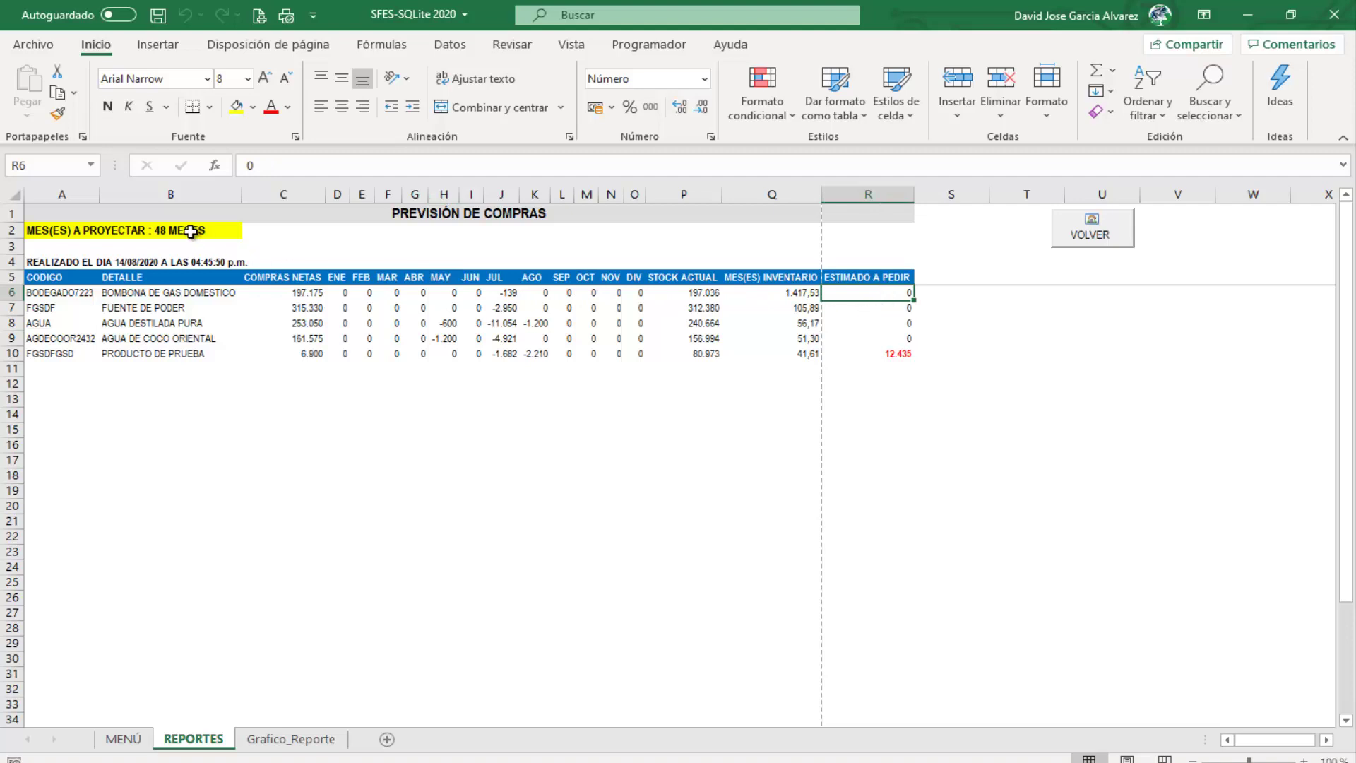
pyautogui.click(191, 232)
pyautogui.click(1091, 233)
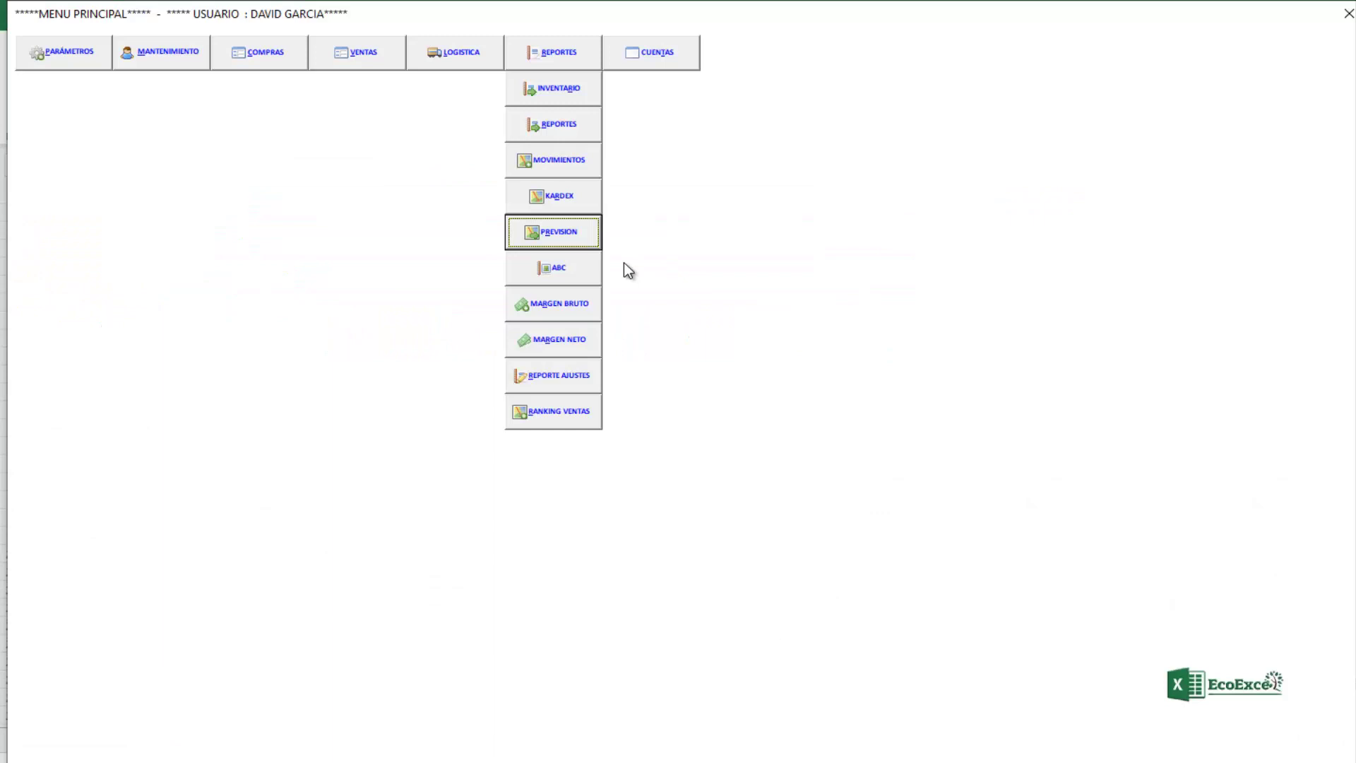
# Set the ABC classification start date to 01/01/2020 and run the report
pyautogui.click(558, 268)
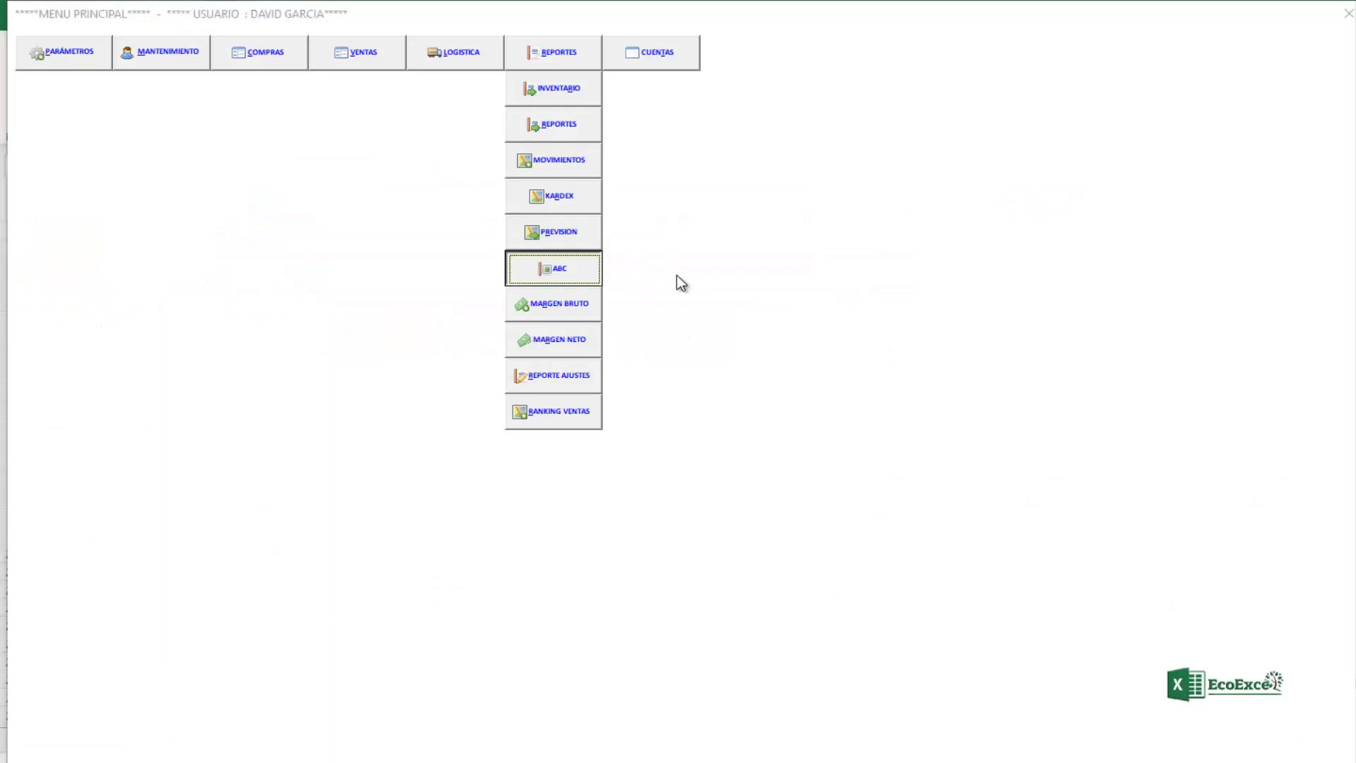
pyautogui.doubleClick(735, 378)
pyautogui.click(717, 399)
pyautogui.write('14/08/2020')
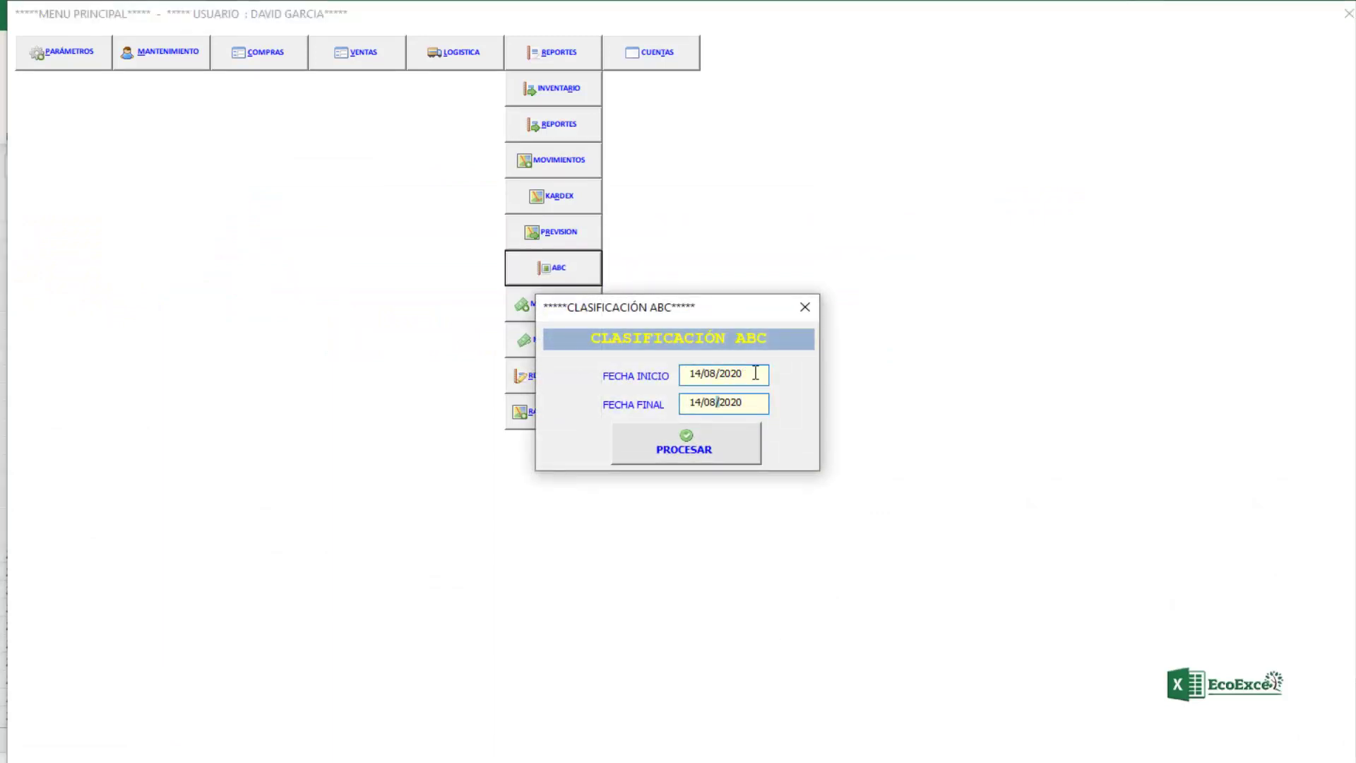
pyautogui.hotkey('shift', 'Tab')
pyautogui.write('01/01')
pyautogui.write('/2020')
pyautogui.press('Tab')
pyautogui.press('Tab')
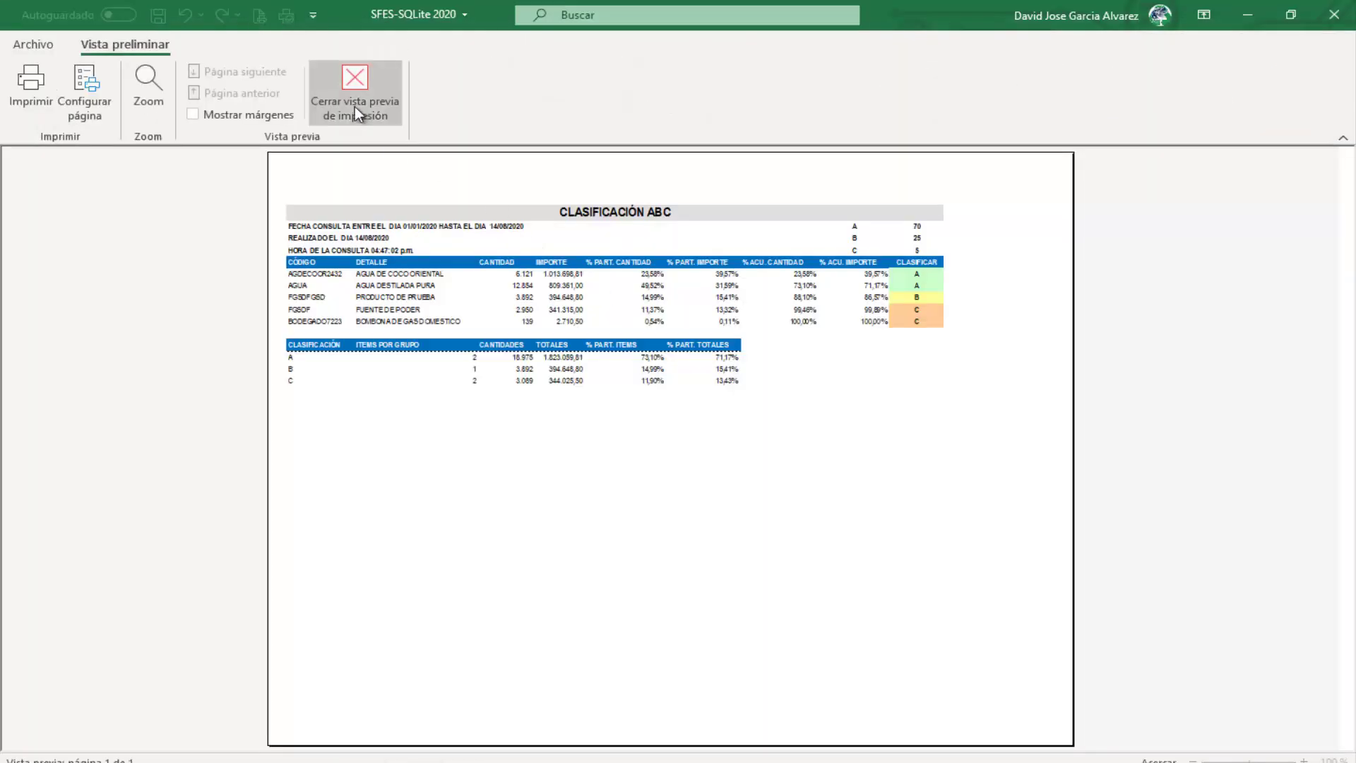
# Close the ABC print preview and check each of the five products' classes
pyautogui.click(356, 103)
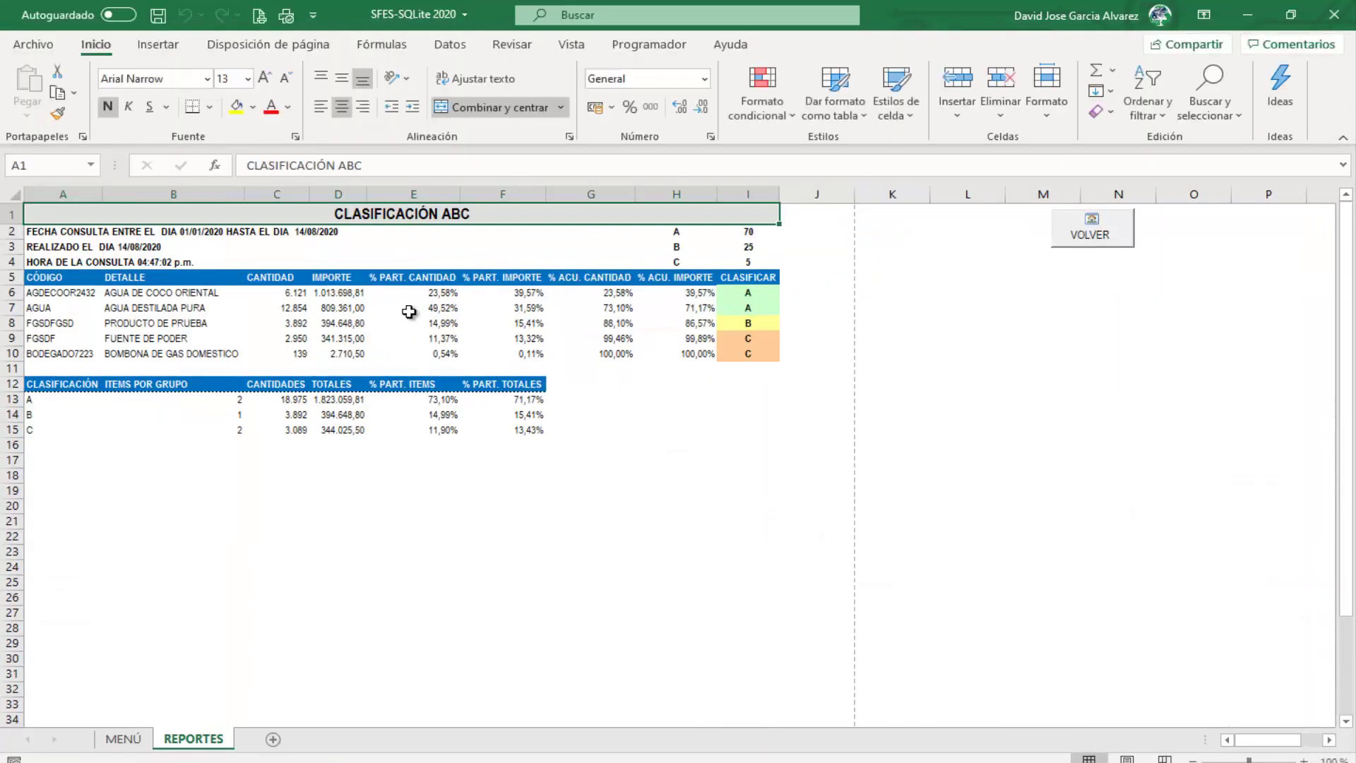
pyautogui.click(748, 289)
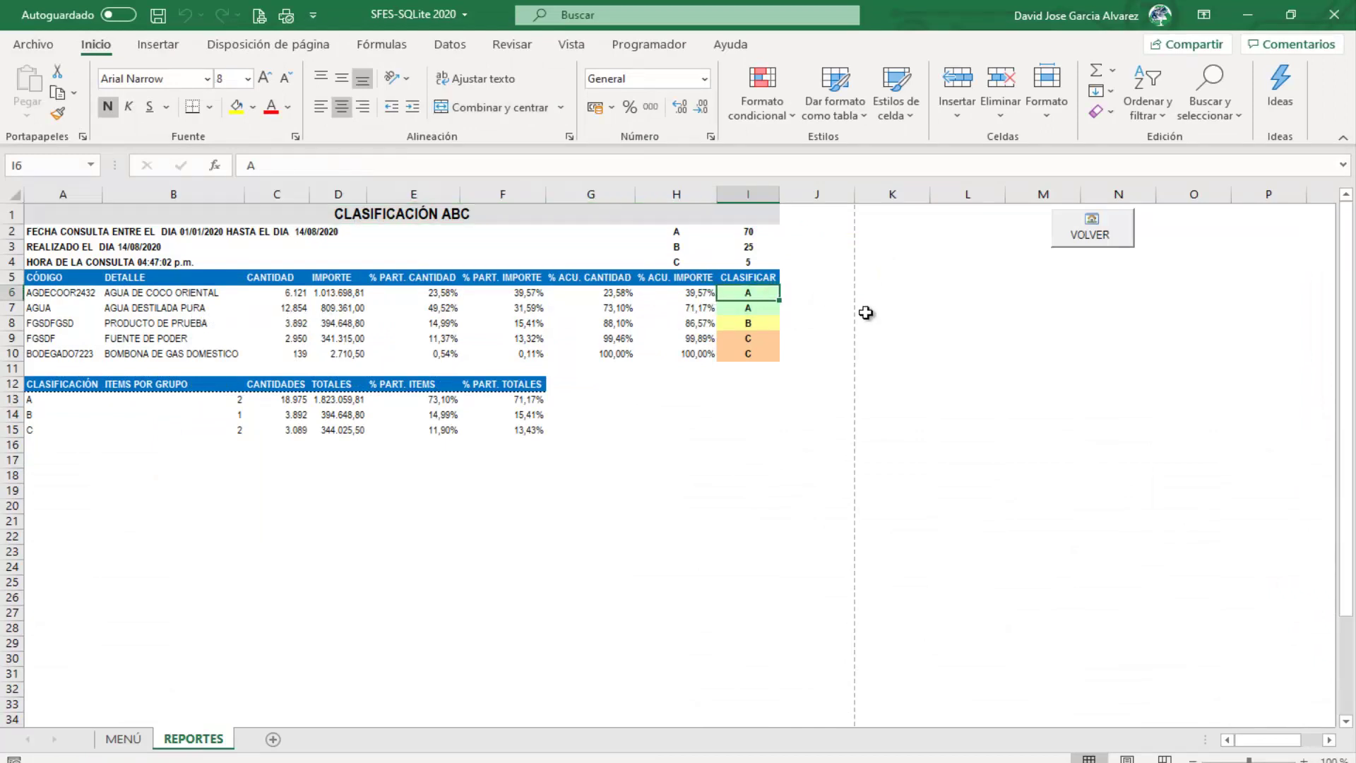
pyautogui.click(762, 309)
pyautogui.click(766, 324)
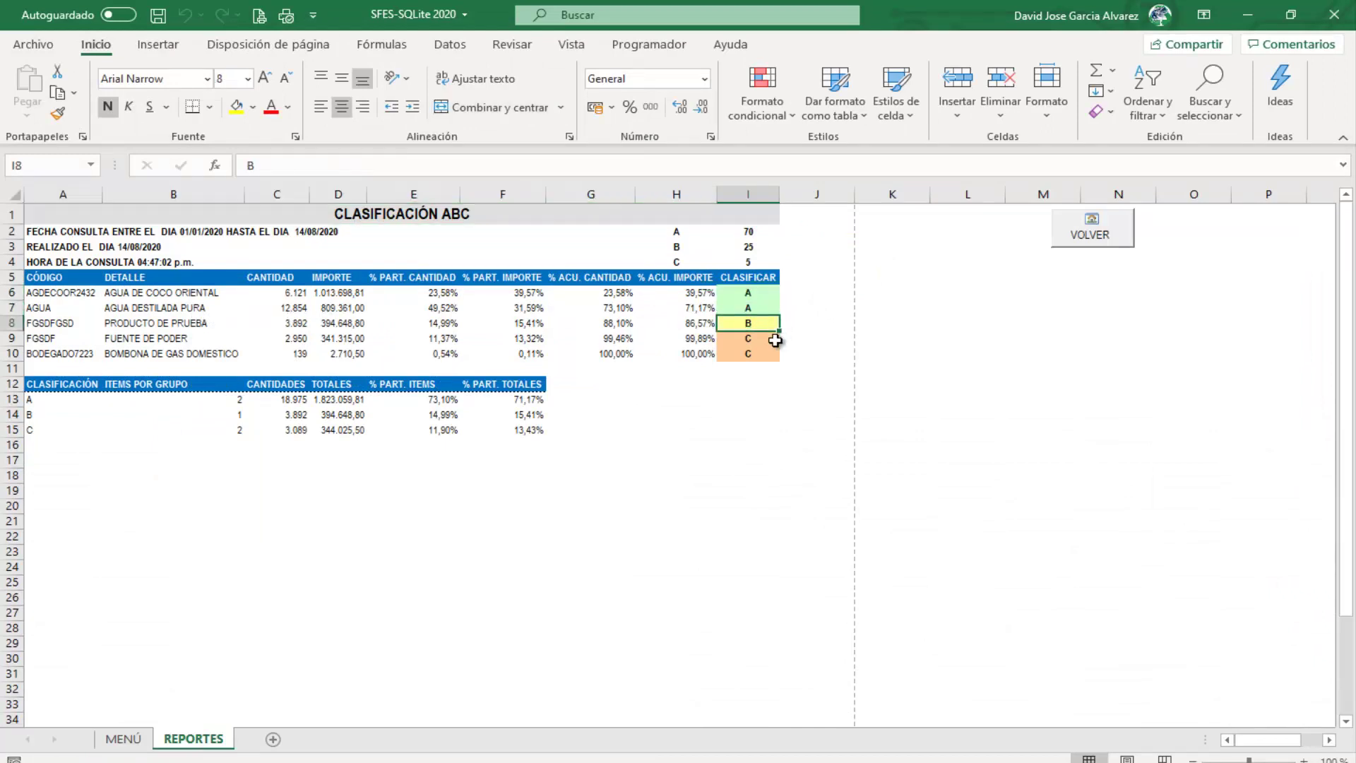
pyautogui.click(760, 338)
pyautogui.click(752, 353)
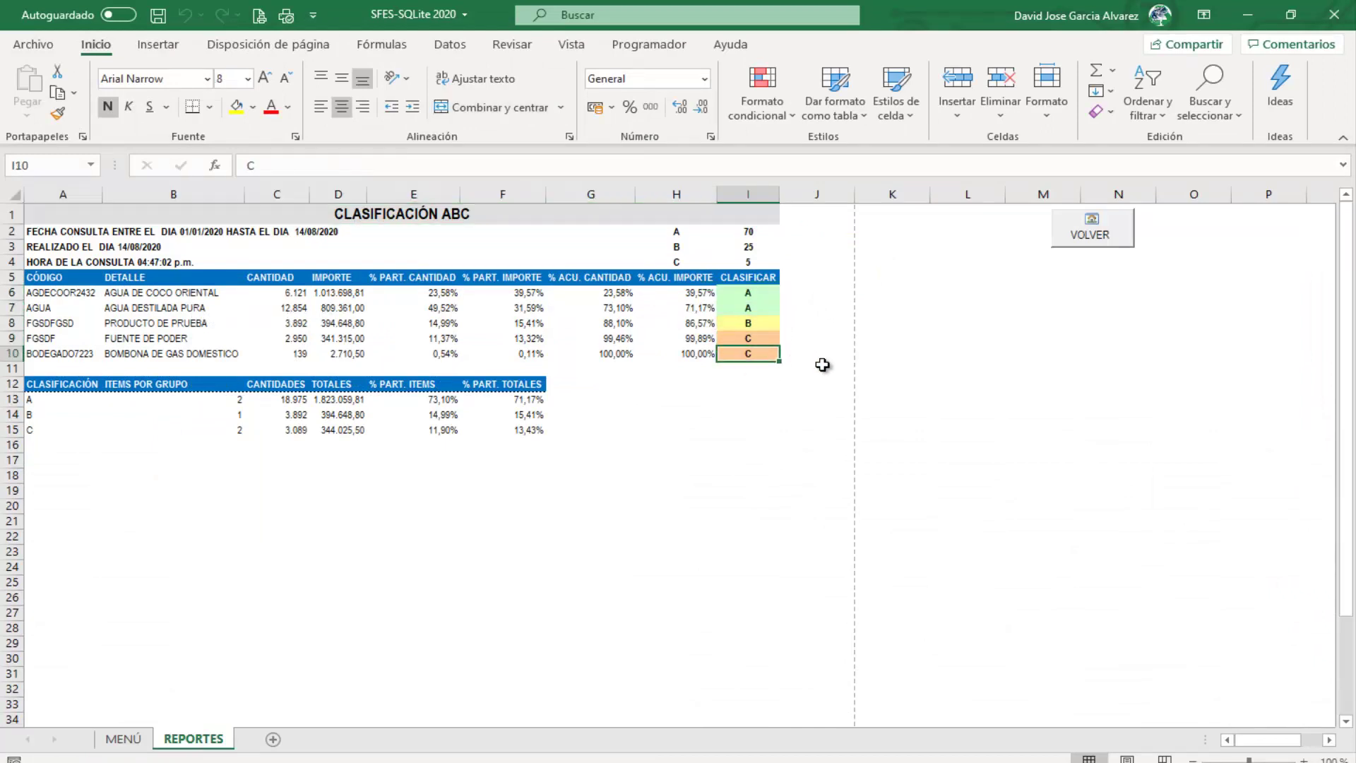
# Check the A, B and C thresholds of 70, 25 and 5
pyautogui.click(747, 231)
pyautogui.click(749, 247)
pyautogui.click(751, 261)
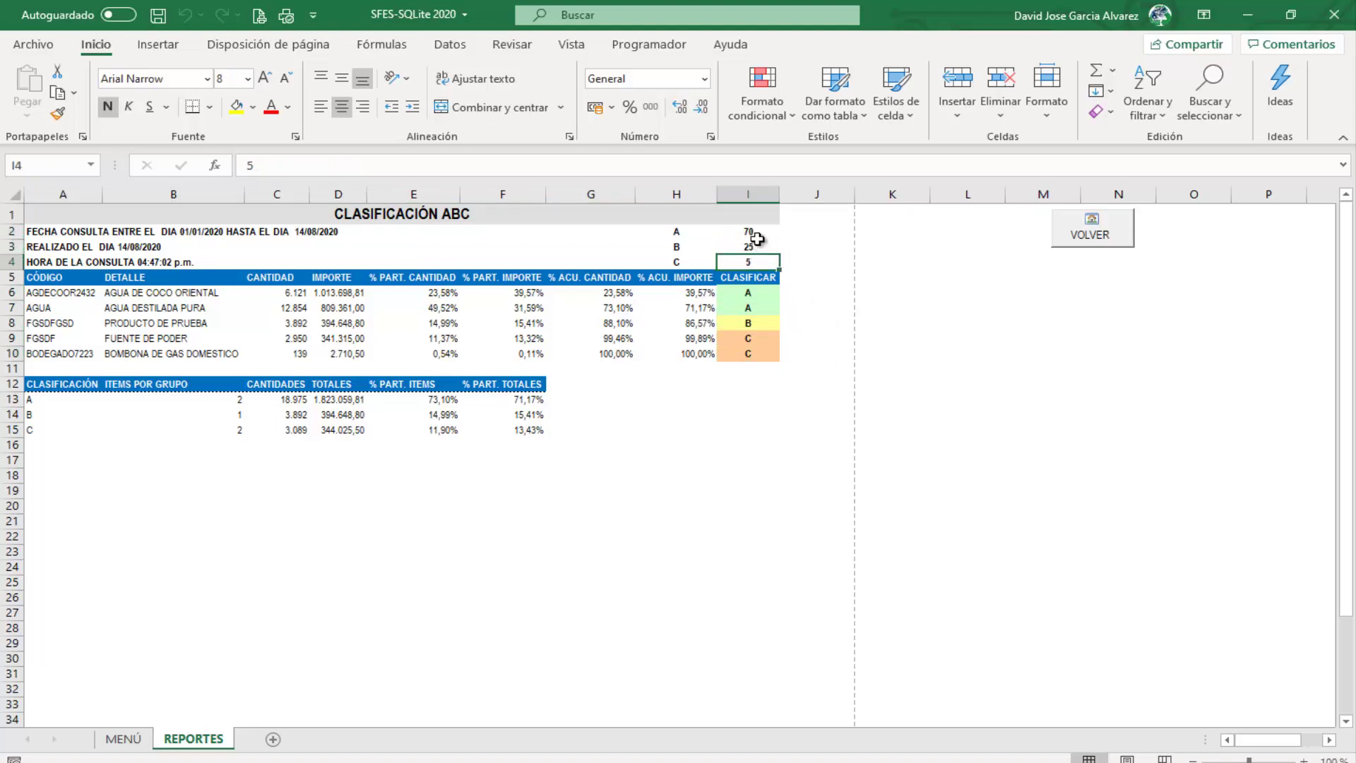
pyautogui.click(752, 247)
pyautogui.click(751, 230)
pyautogui.click(777, 247)
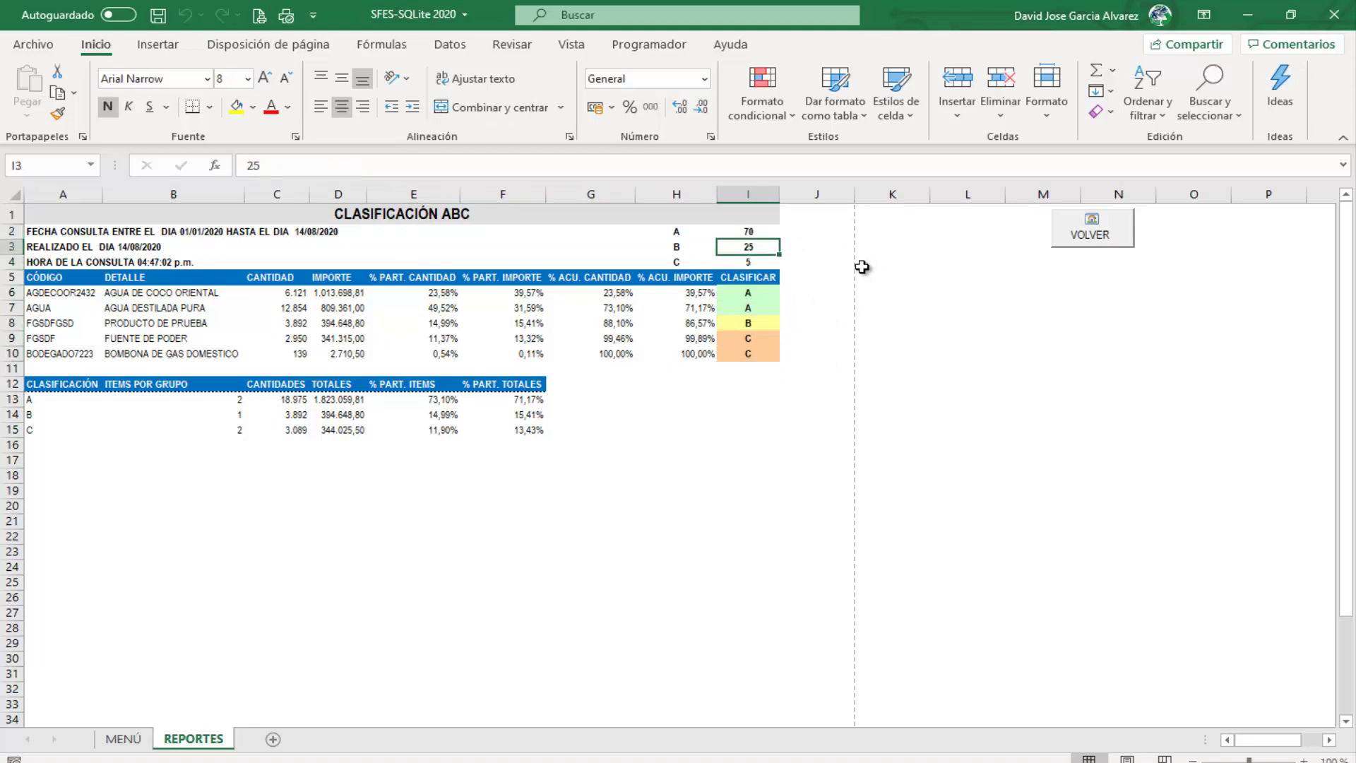
pyautogui.click(762, 261)
pyautogui.click(946, 352)
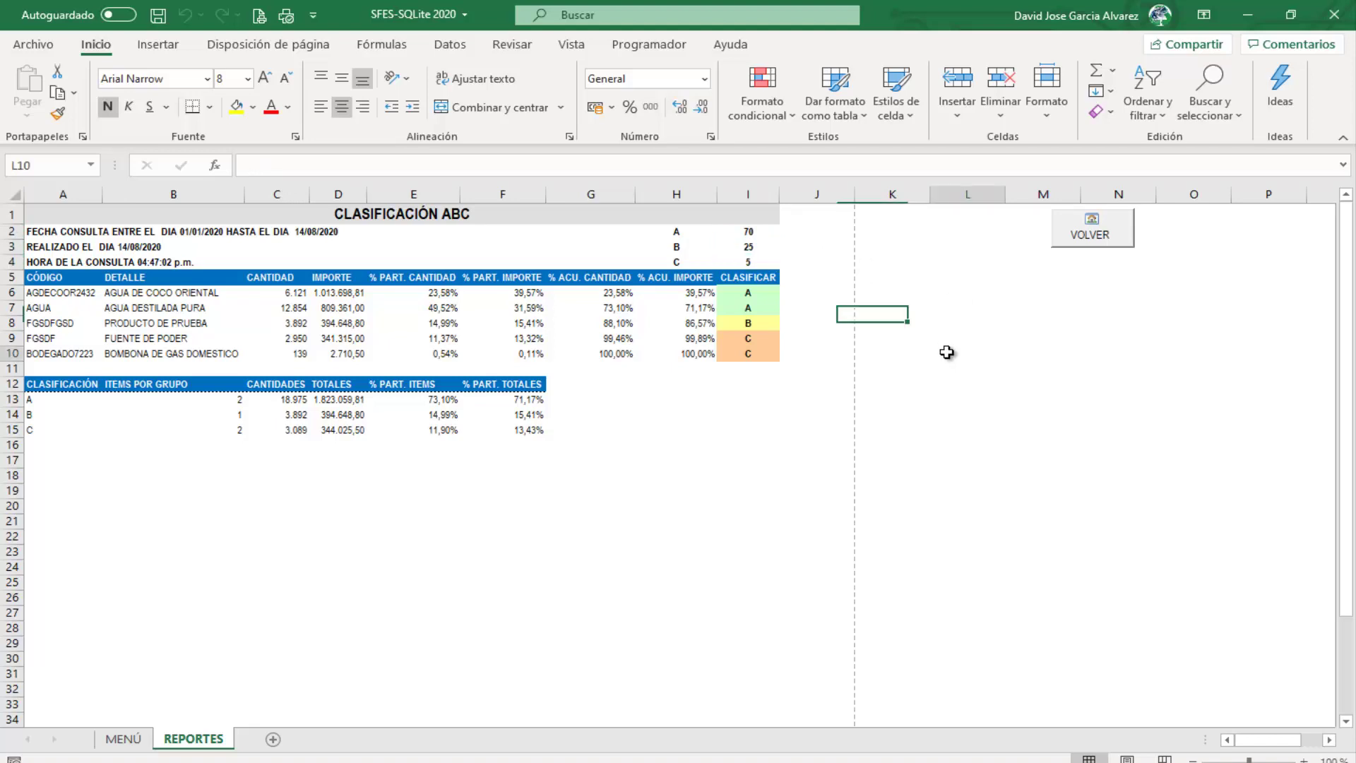
# Generate the MARGEN NETO report for July 2020 and close its print preview
pyautogui.click(1092, 233)
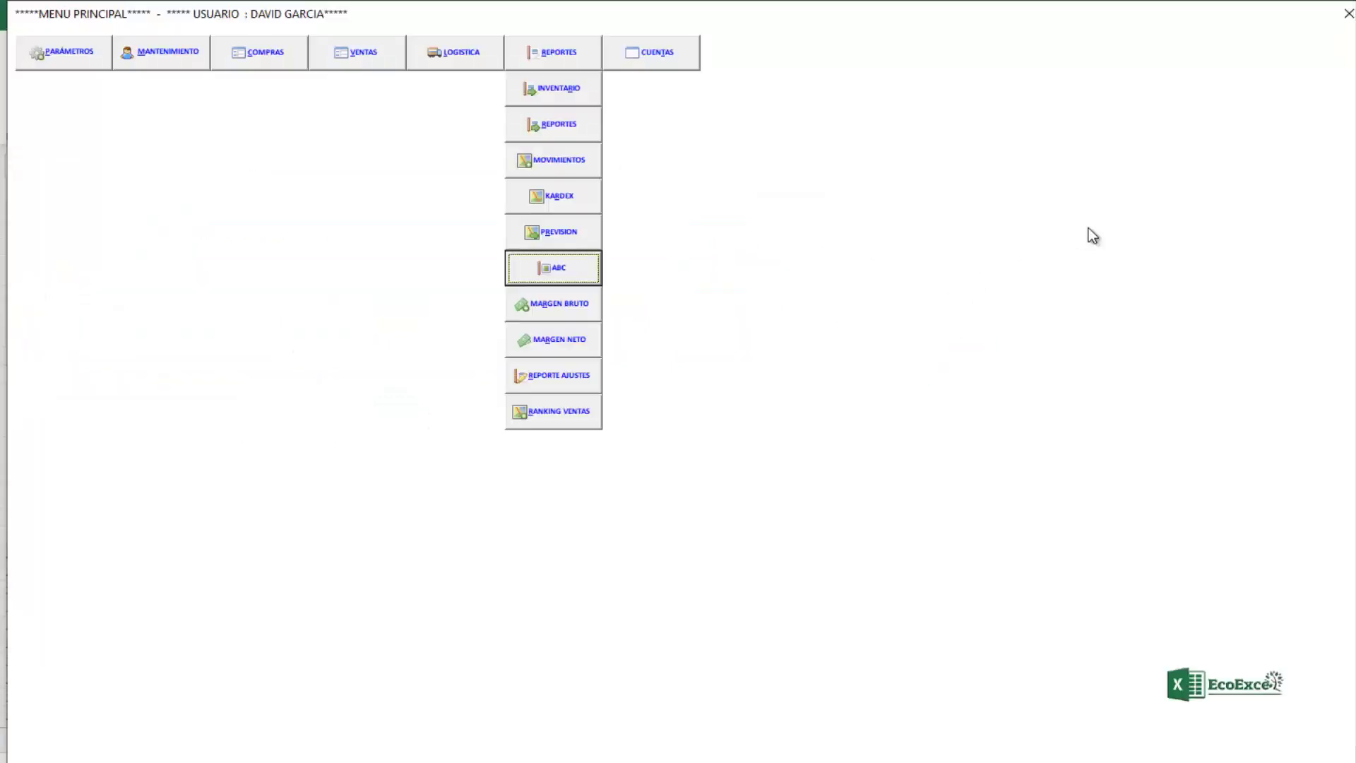
pyautogui.click(599, 340)
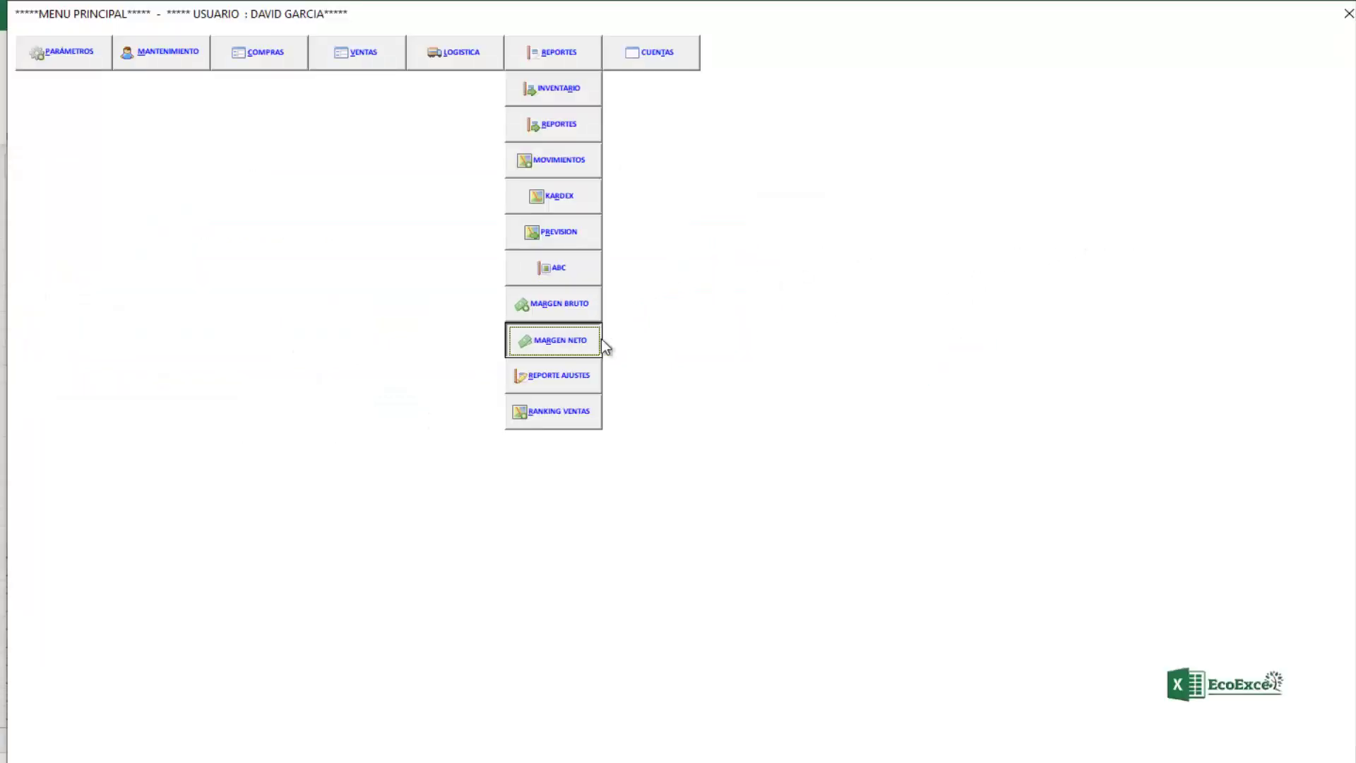
pyautogui.click(838, 372)
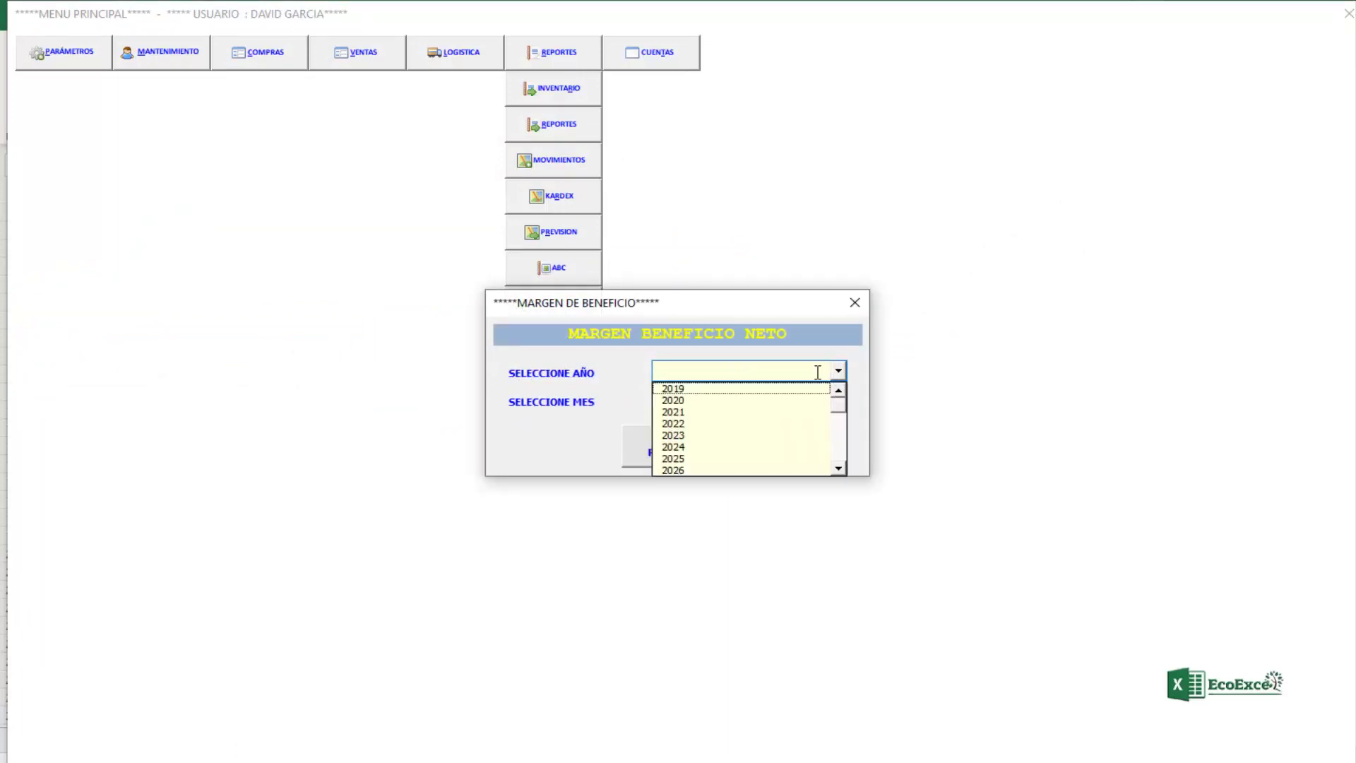
pyautogui.click(725, 389)
pyautogui.click(837, 400)
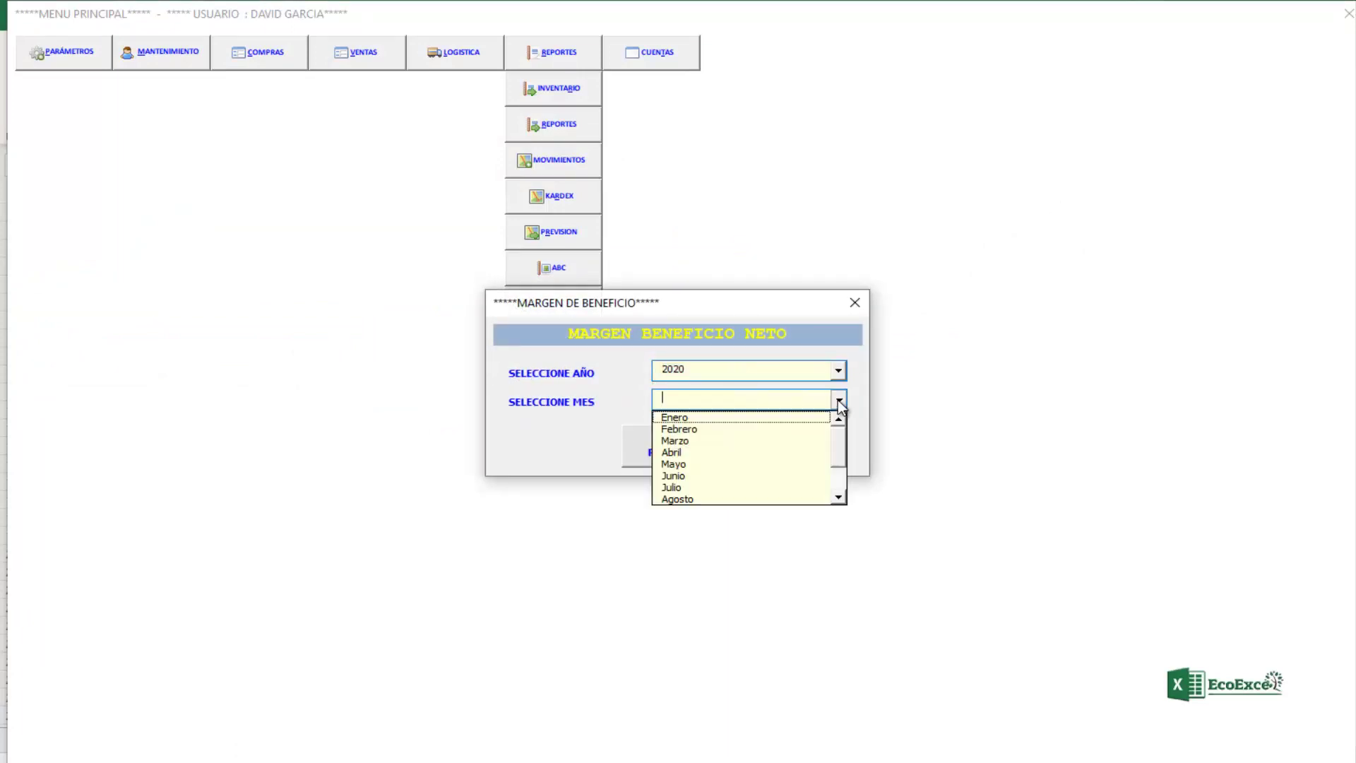
pyautogui.click(713, 485)
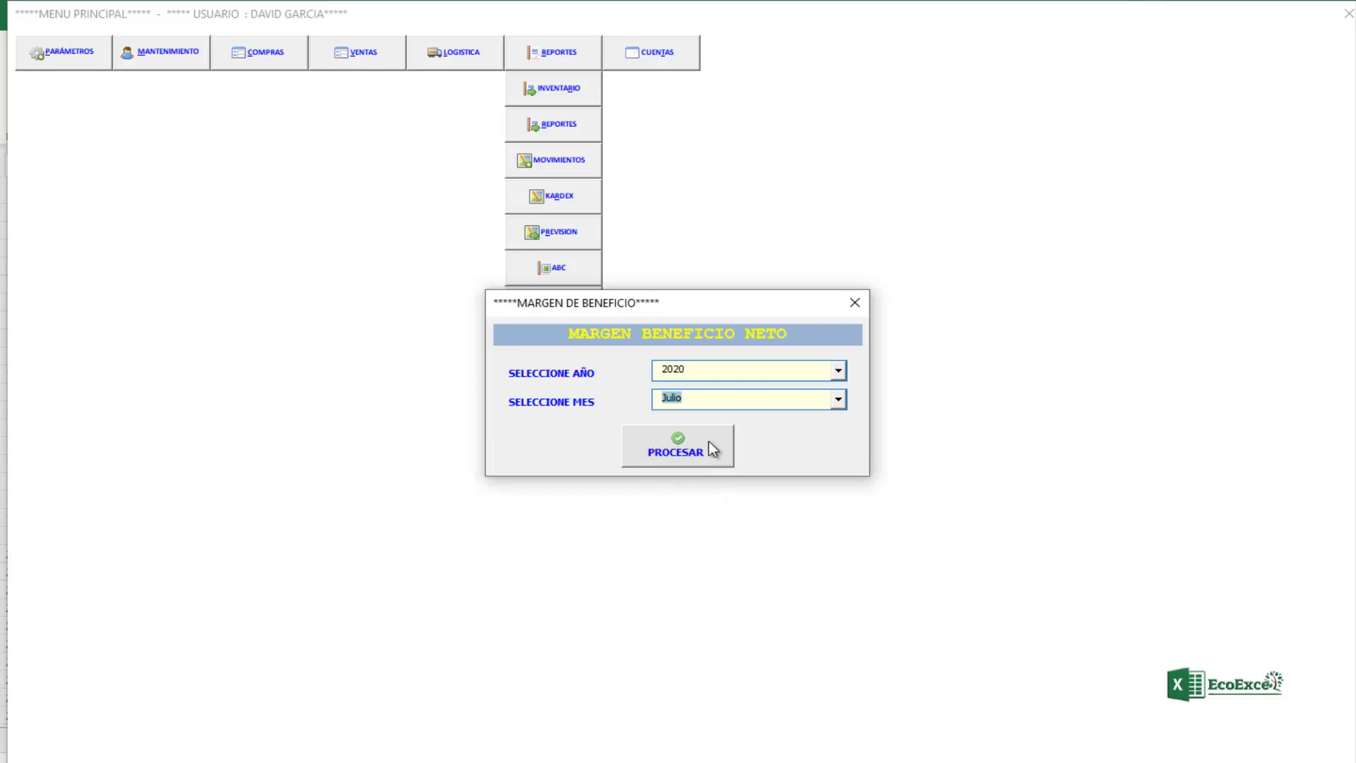
pyautogui.click(709, 442)
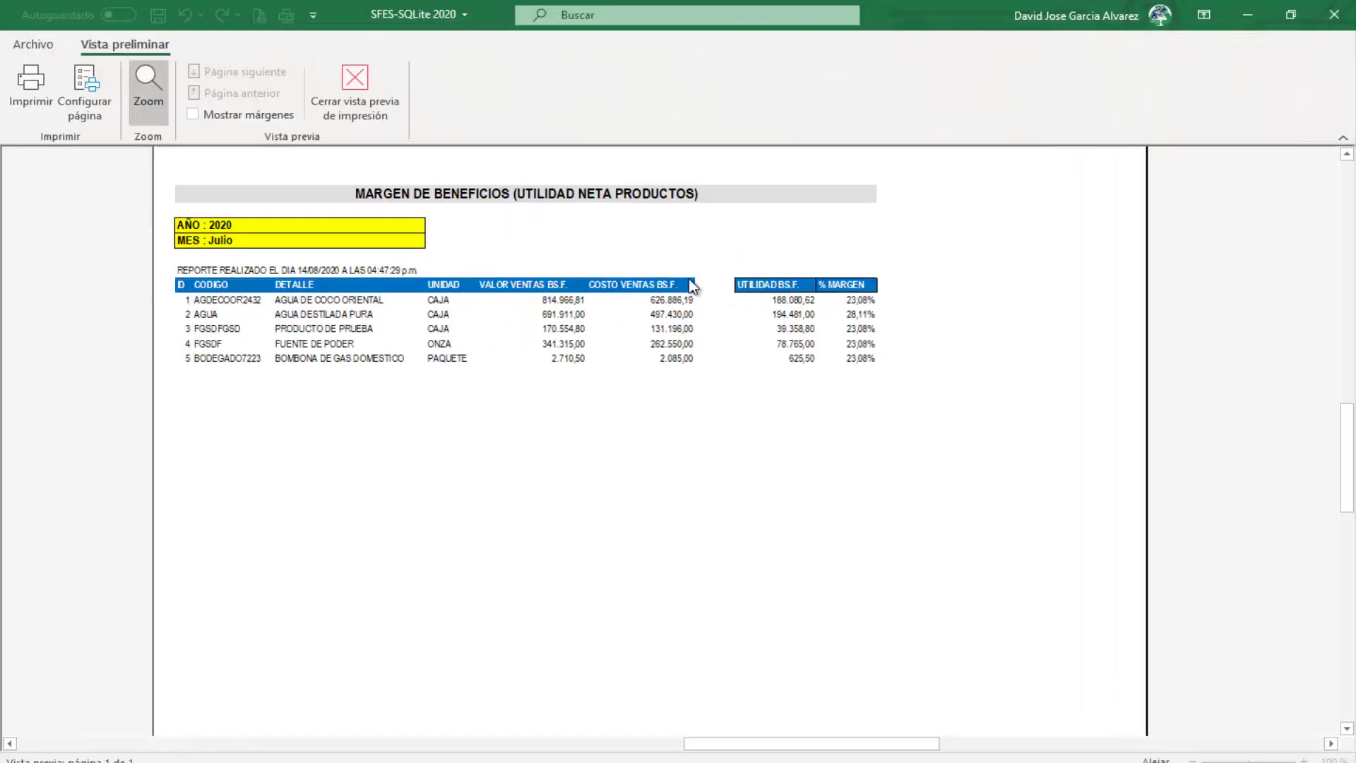
pyautogui.click(356, 106)
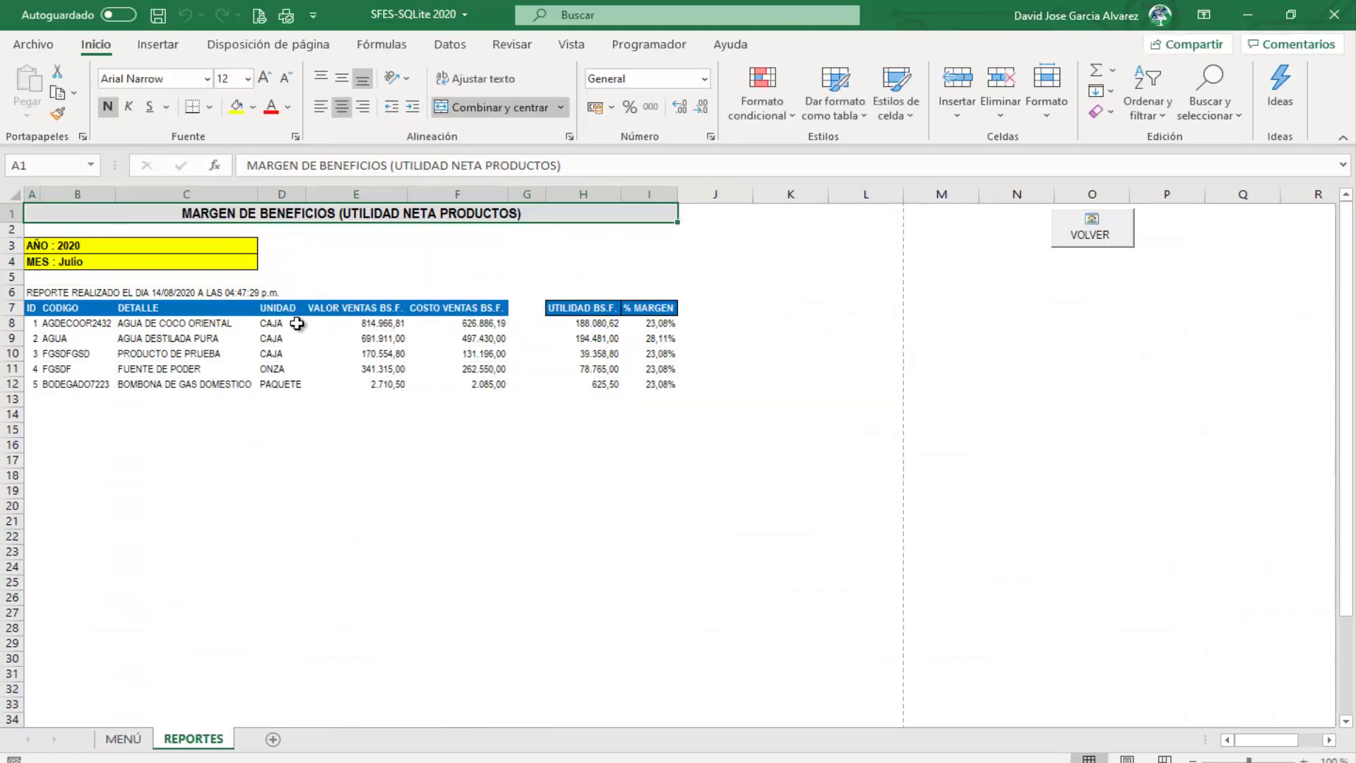
# Inspect the first product's code, unit, sales value and cost of sales, then return to the menu
pyautogui.click(84, 325)
pyautogui.click(296, 323)
pyautogui.click(346, 323)
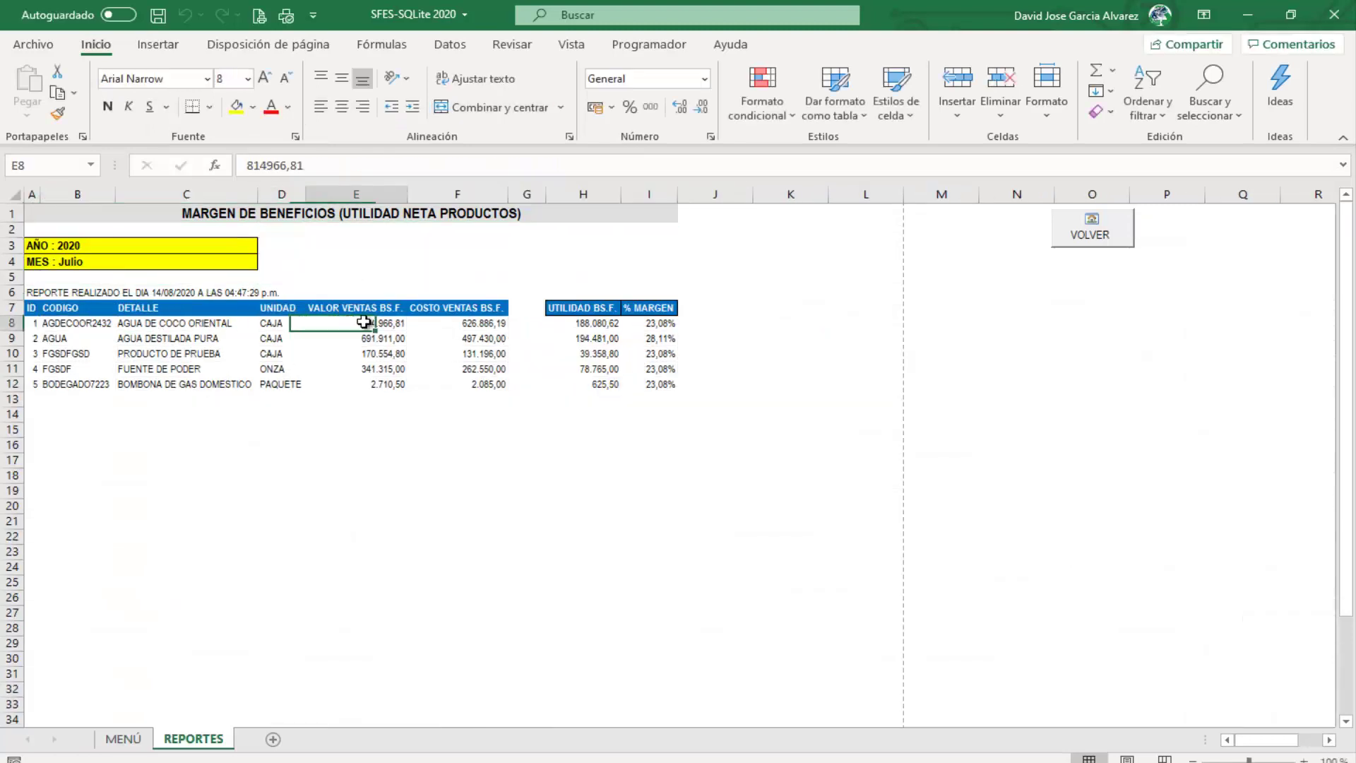
pyautogui.click(452, 324)
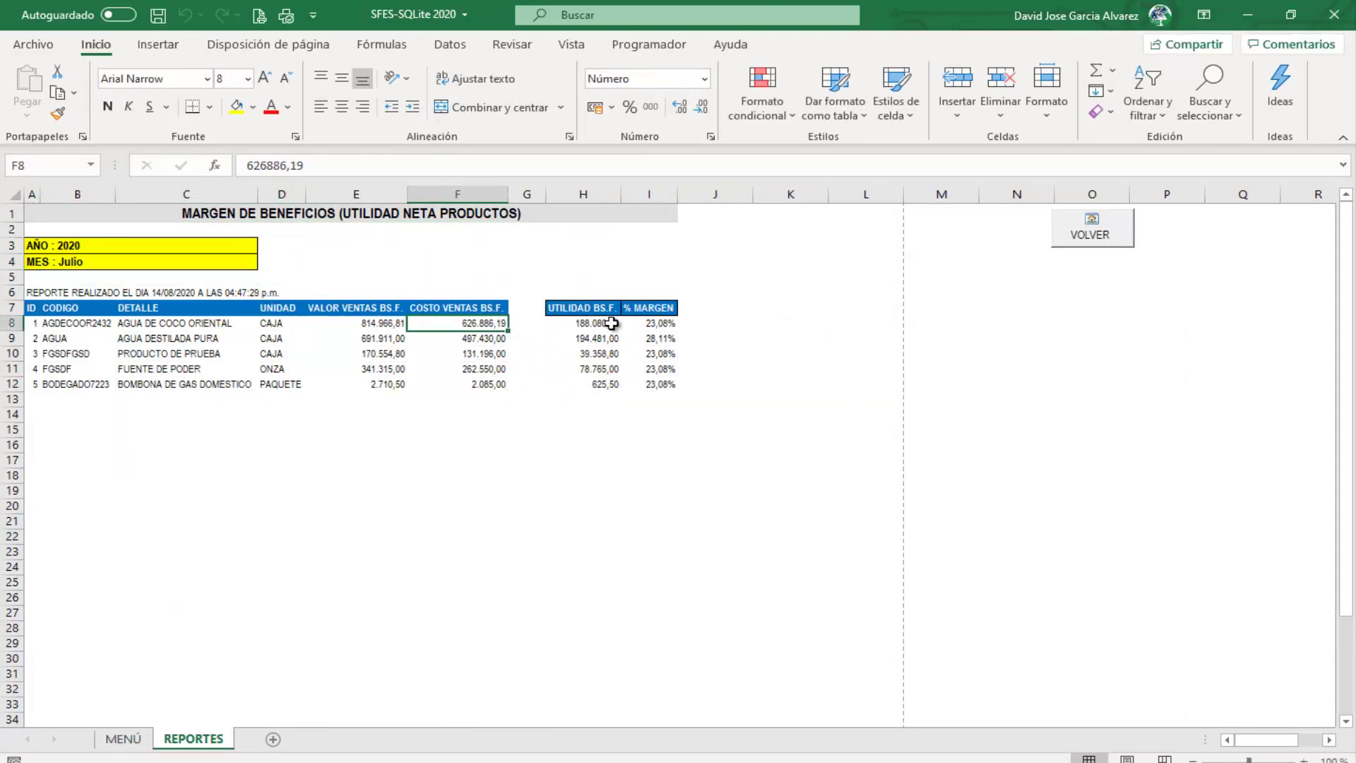
pyautogui.click(381, 326)
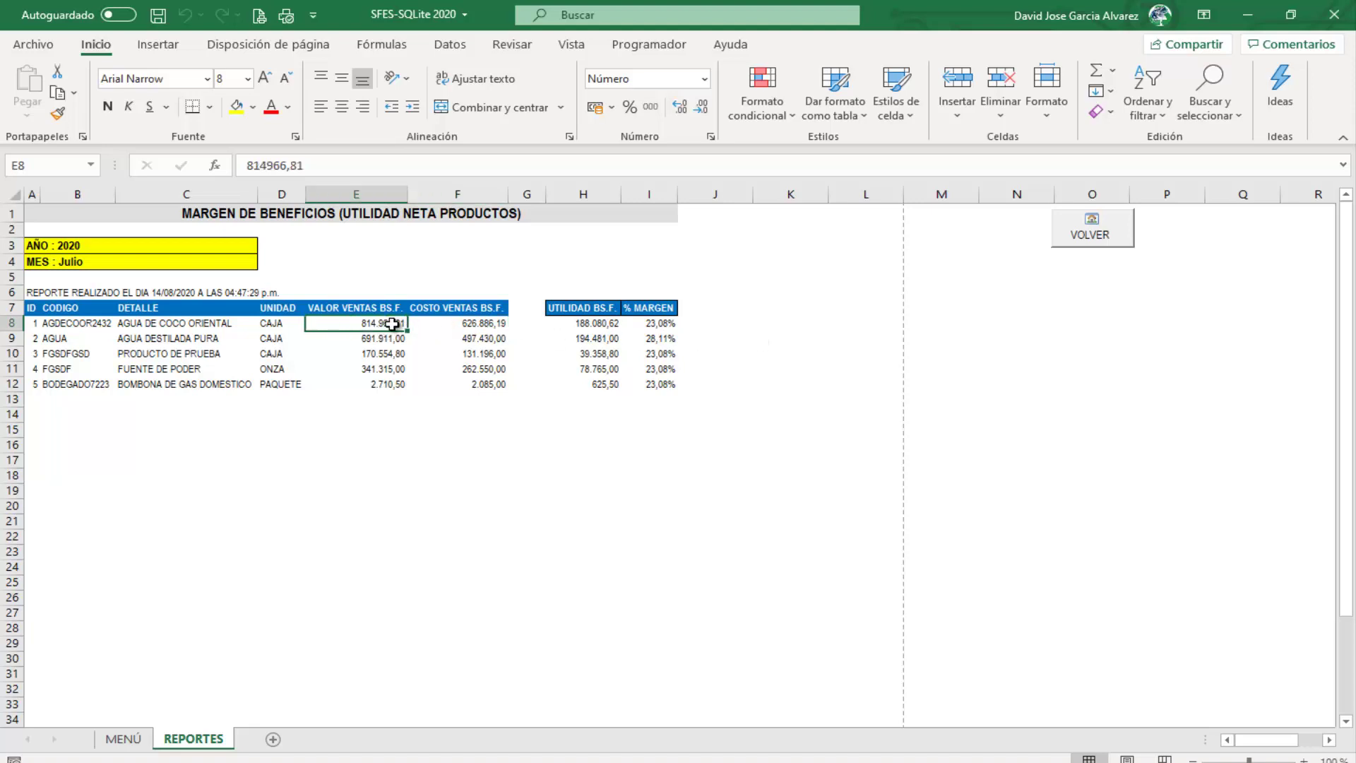
pyautogui.click(445, 325)
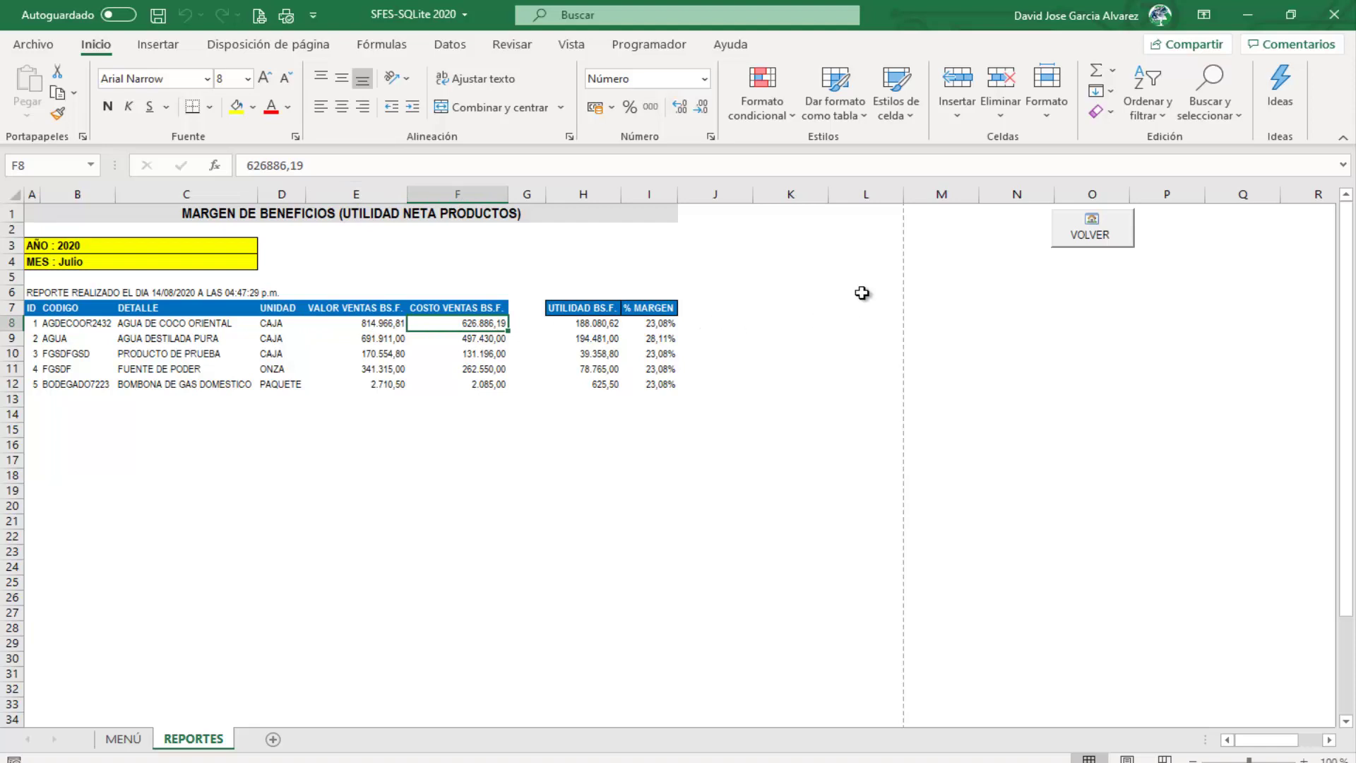
pyautogui.click(1092, 225)
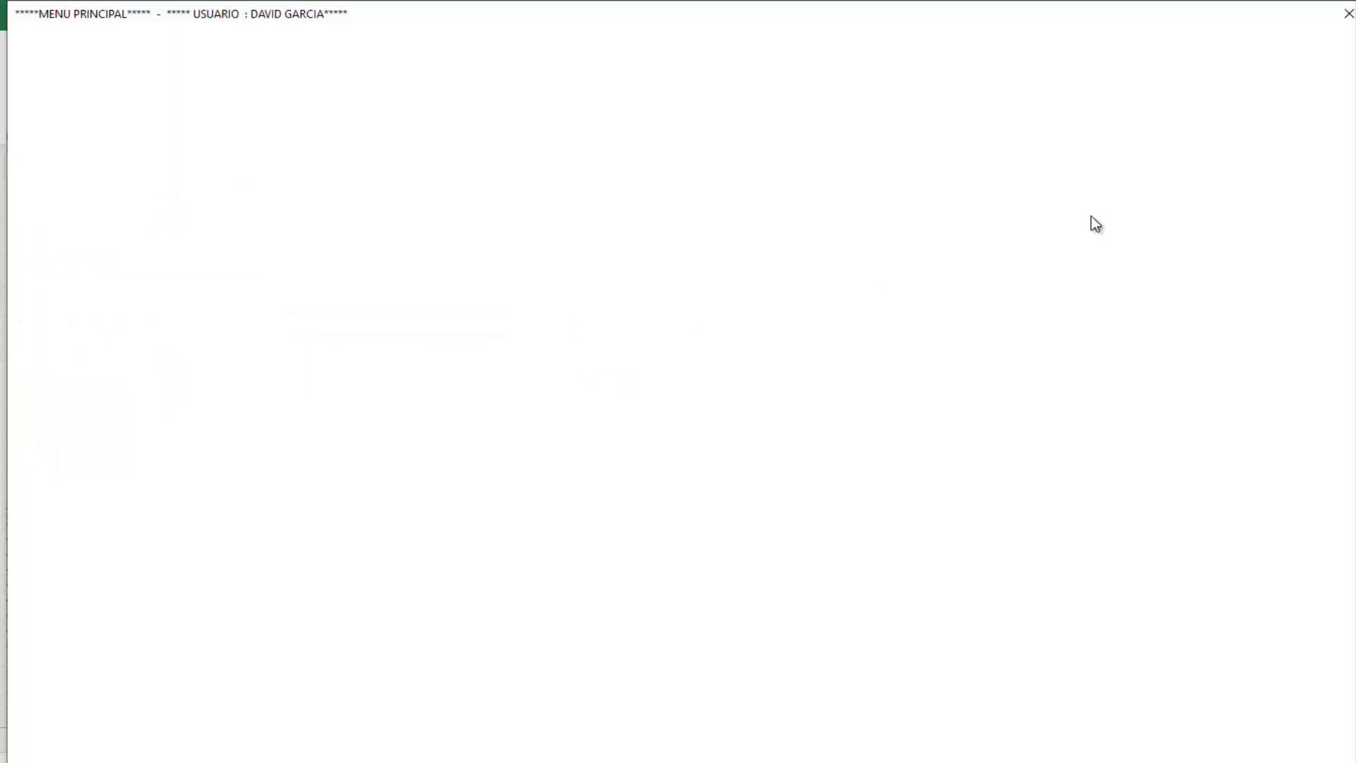
# Generate the sales-by-client ranking for 01/01/2020–14/08/2020 and acknowledge the chart notice
pyautogui.click(591, 411)
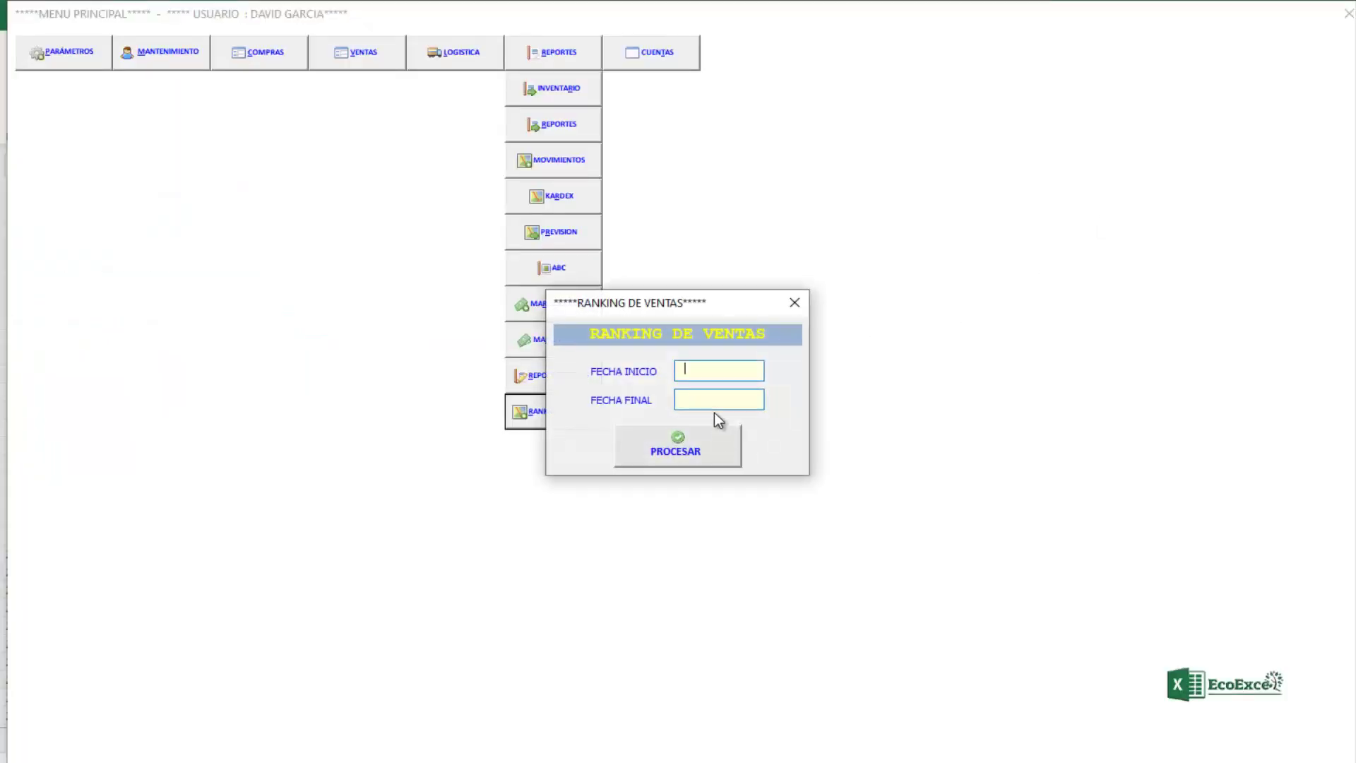
pyautogui.doubleClick(732, 370)
pyautogui.doubleClick(727, 401)
pyautogui.moveTo(751, 371); pyautogui.dragTo(583, 363)
pyautogui.write('01')
pyautogui.write('/01/2020')
pyautogui.press('Tab')
pyautogui.press('Tab')
pyautogui.press('Return')
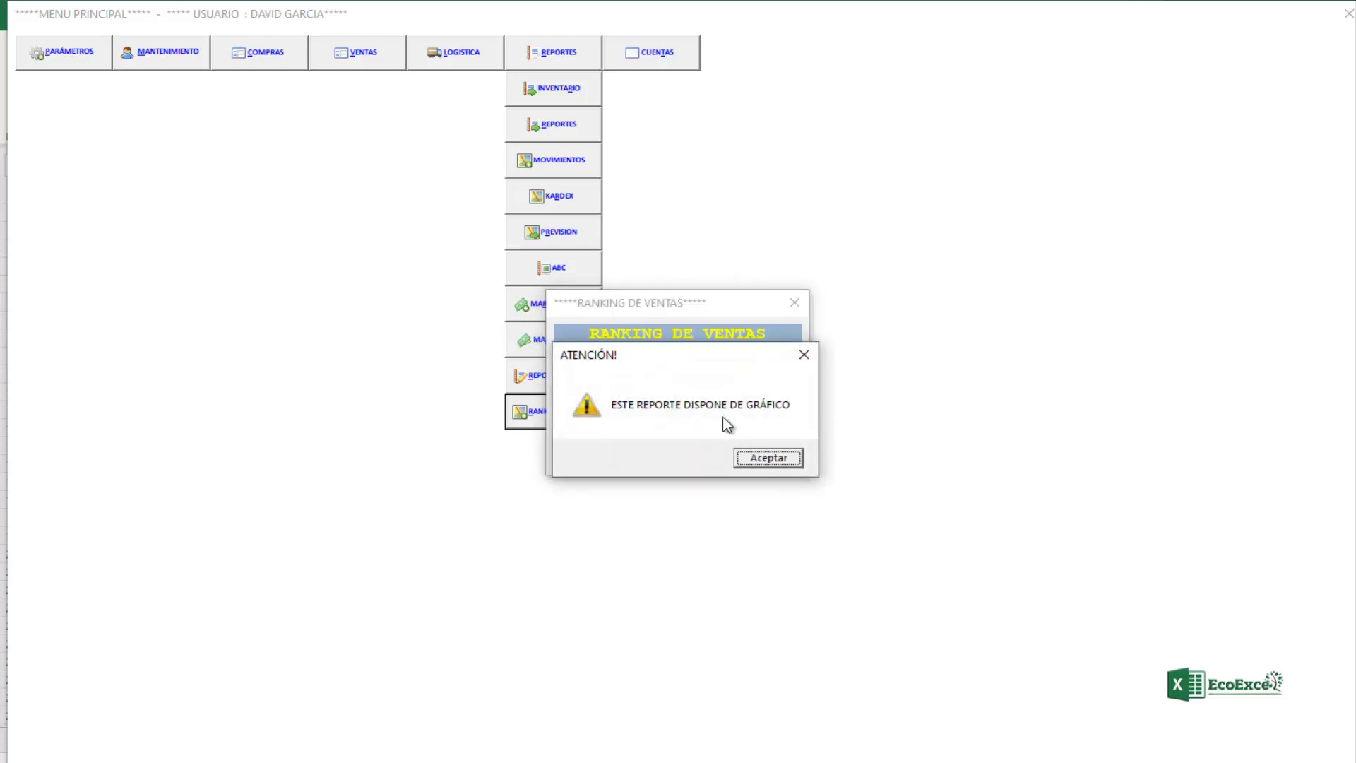
pyautogui.click(781, 453)
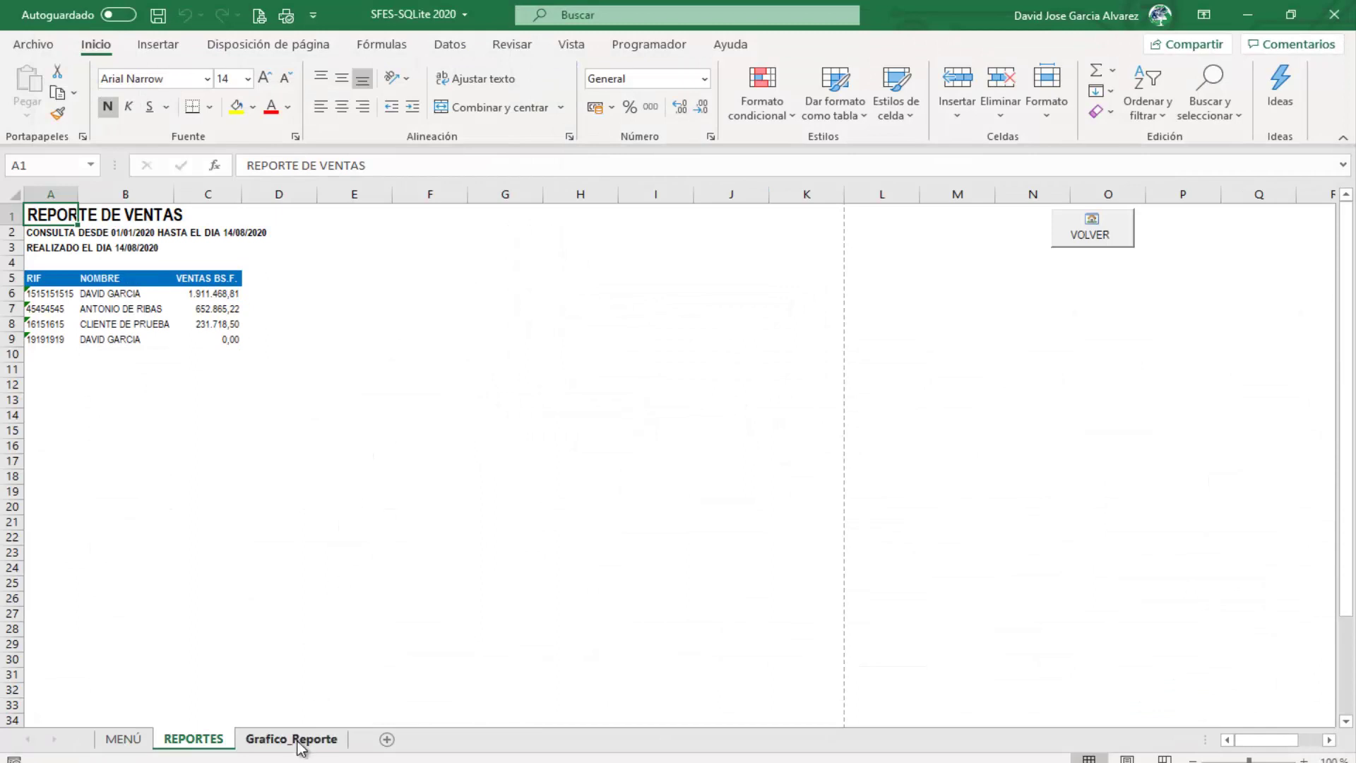
# View the Grafico_Reporte sales chart, go back to the table, and return to the main menu
pyautogui.click(298, 740)
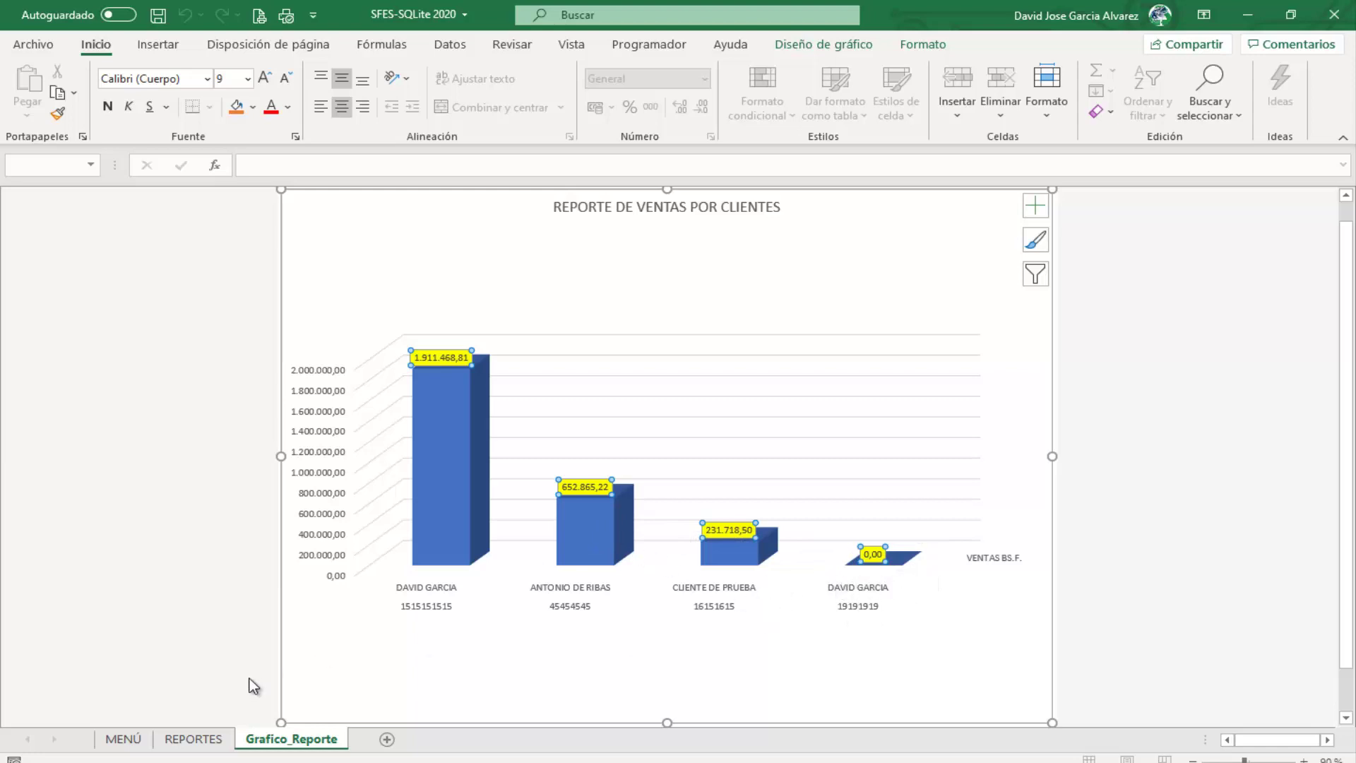
pyautogui.click(193, 739)
pyautogui.click(1067, 235)
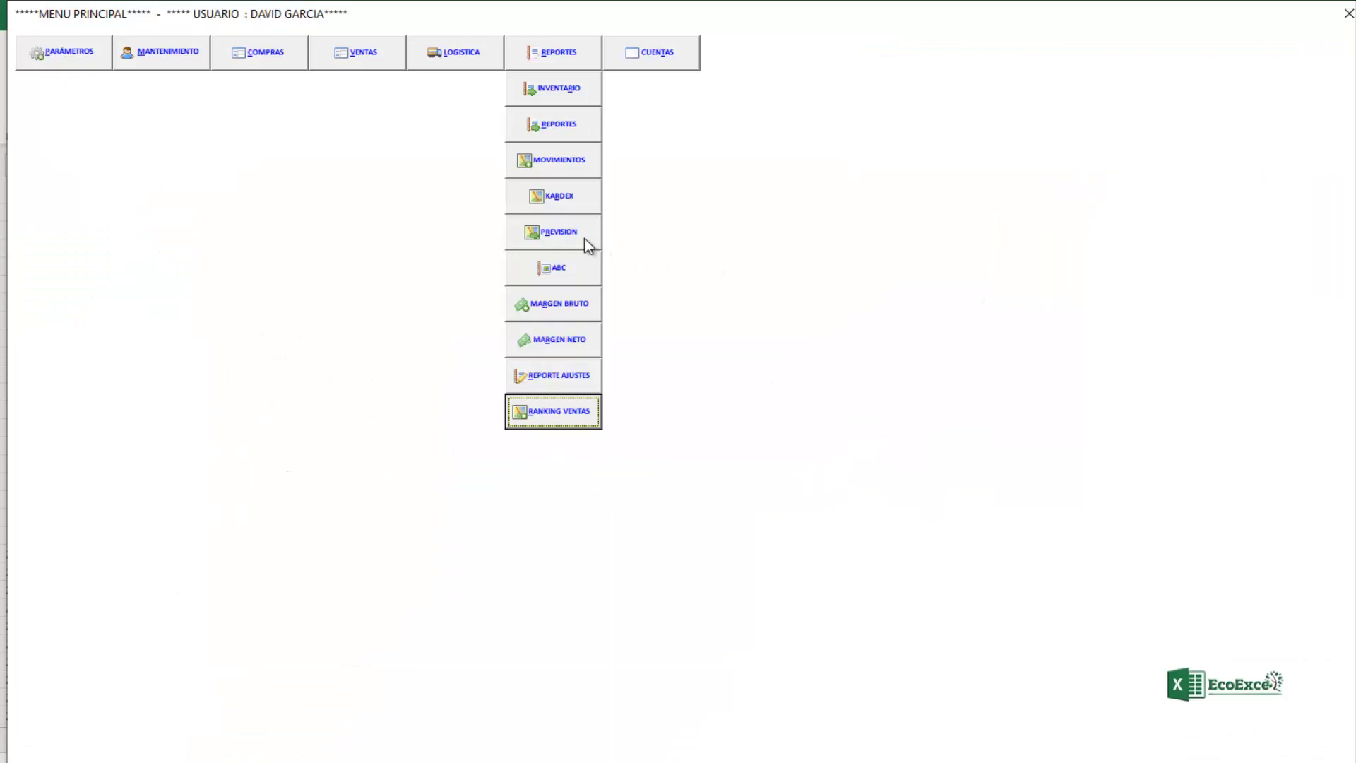
# Run the purchase forecast report for year 2020 with 6 months of inventory
pyautogui.click(583, 239)
pyautogui.click(762, 379)
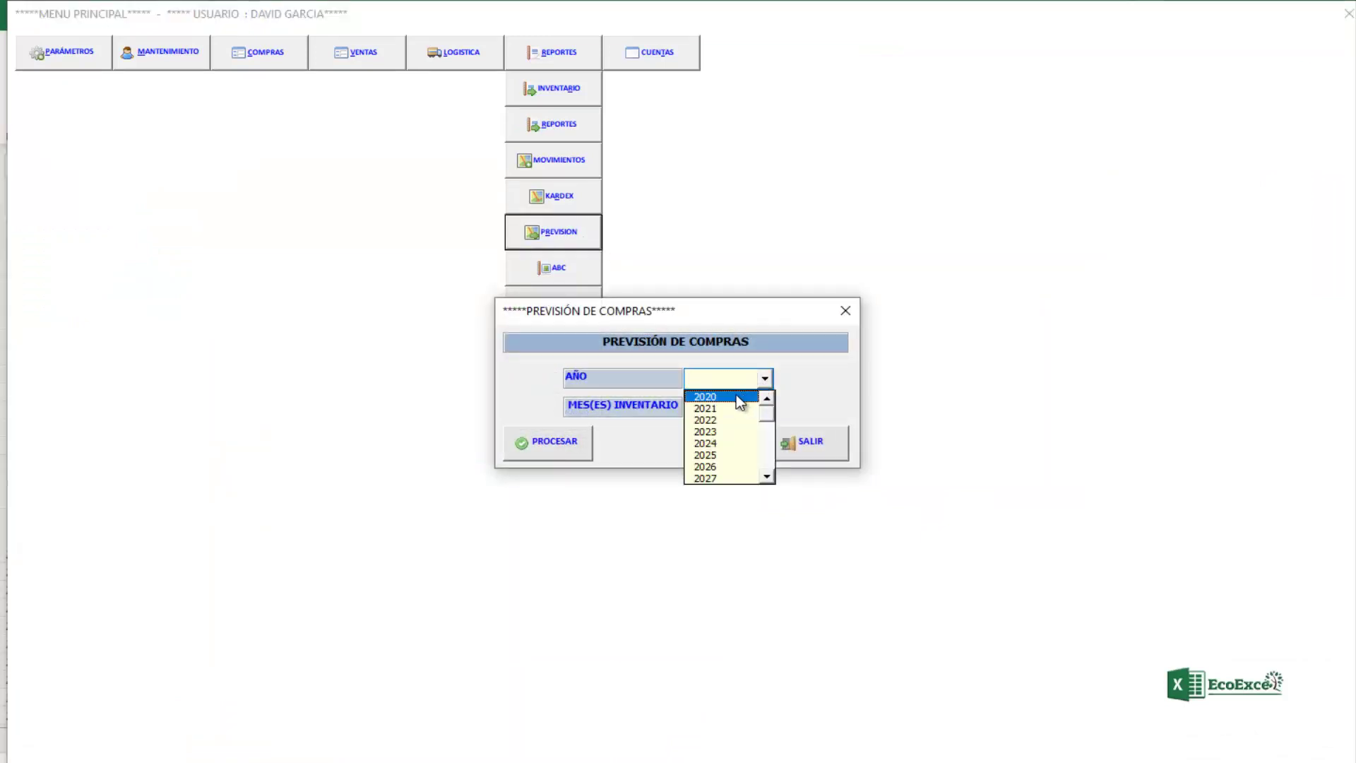
pyautogui.click(734, 393)
pyautogui.click(732, 407)
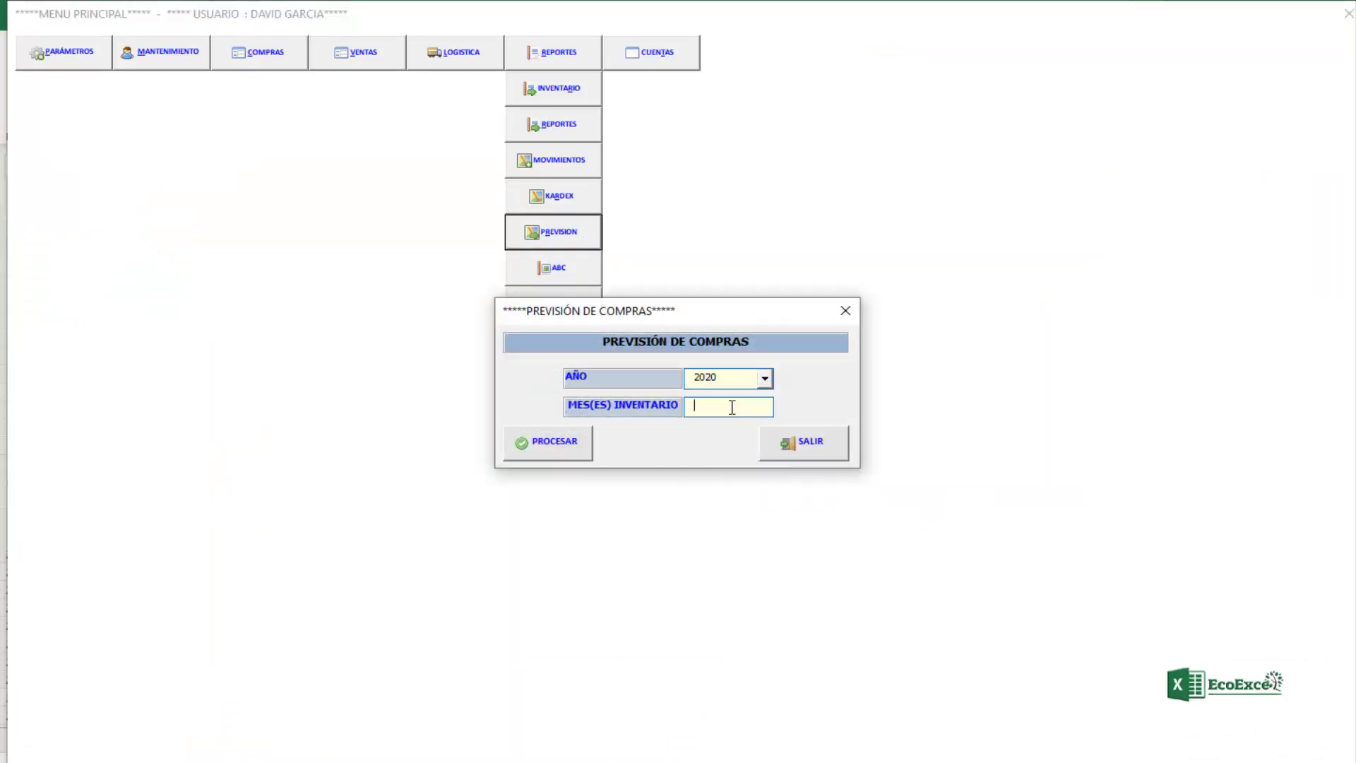
pyautogui.write('6')
pyautogui.click(581, 447)
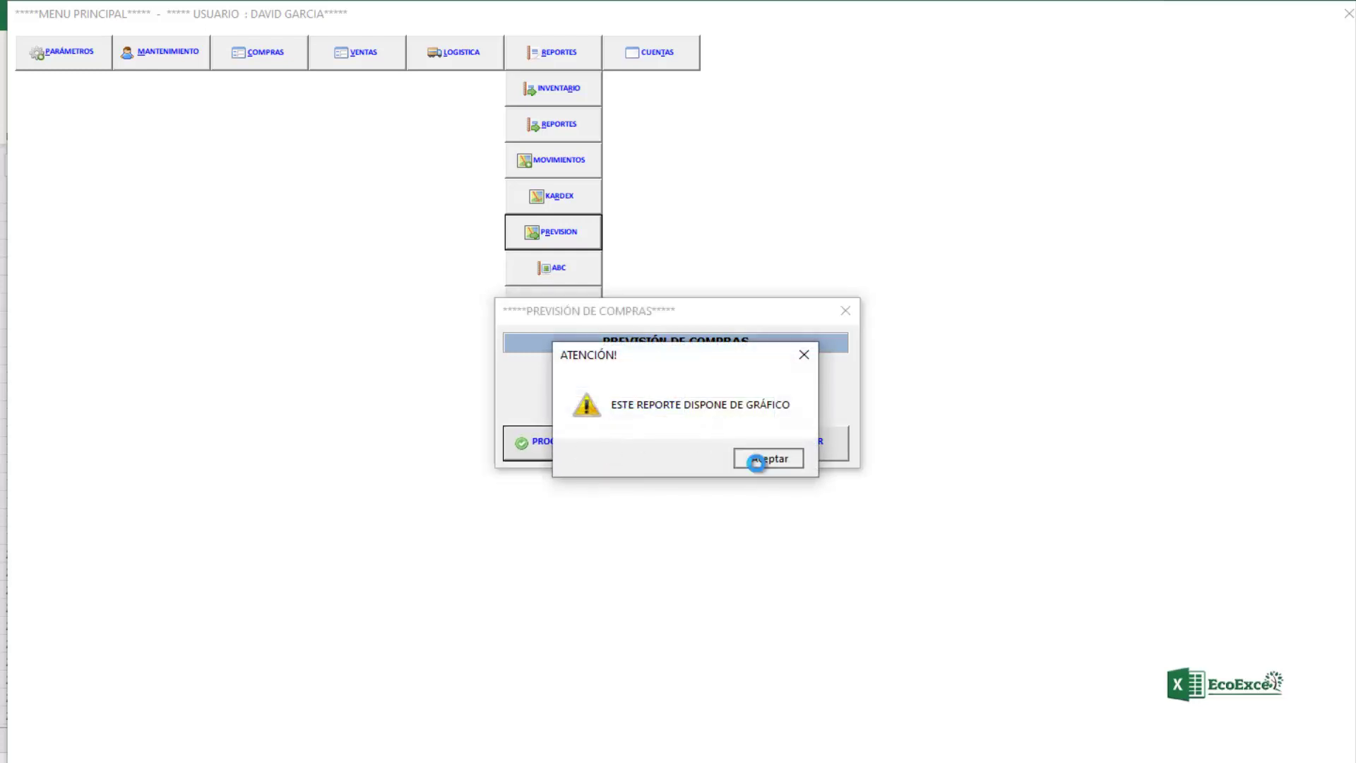
# Close the forecast's print preview, review the months-of-inventory chart, and return to the main menu
pyautogui.click(756, 459)
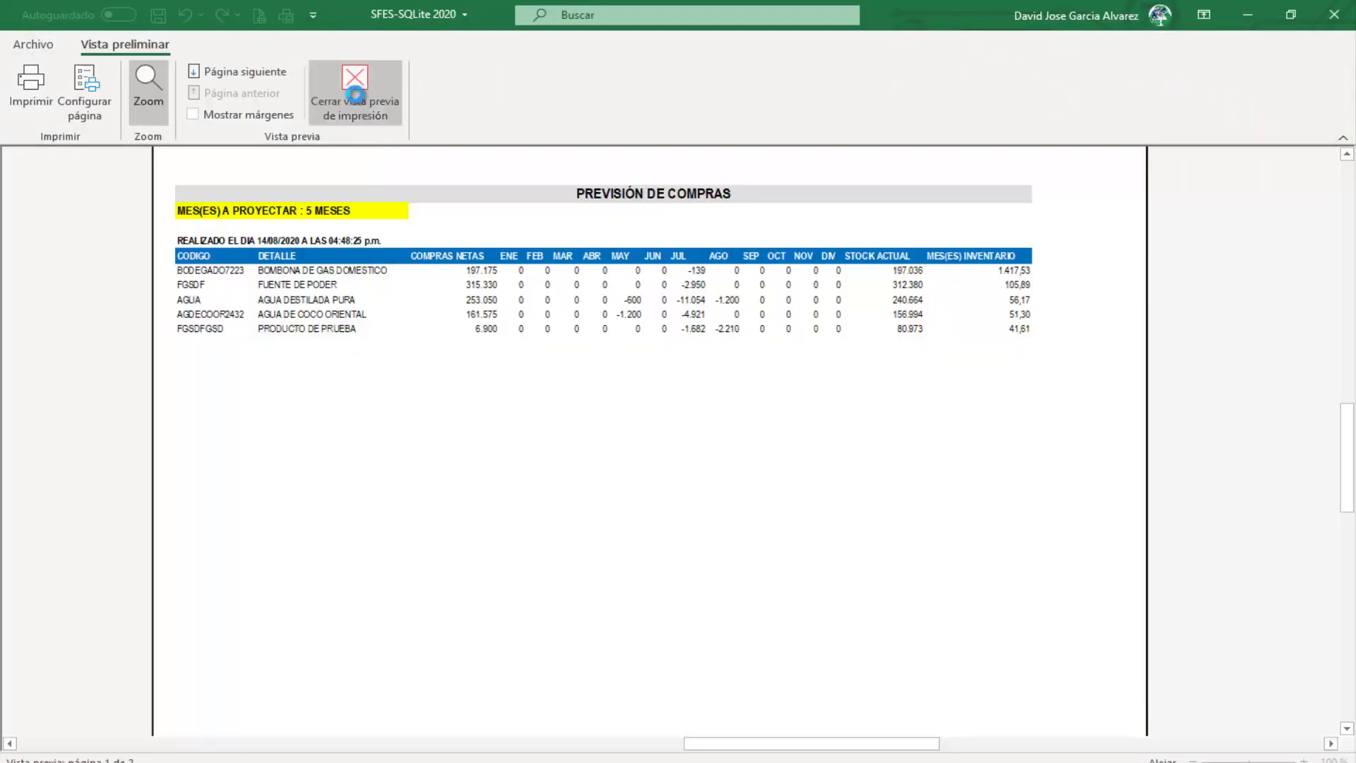
pyautogui.click(355, 94)
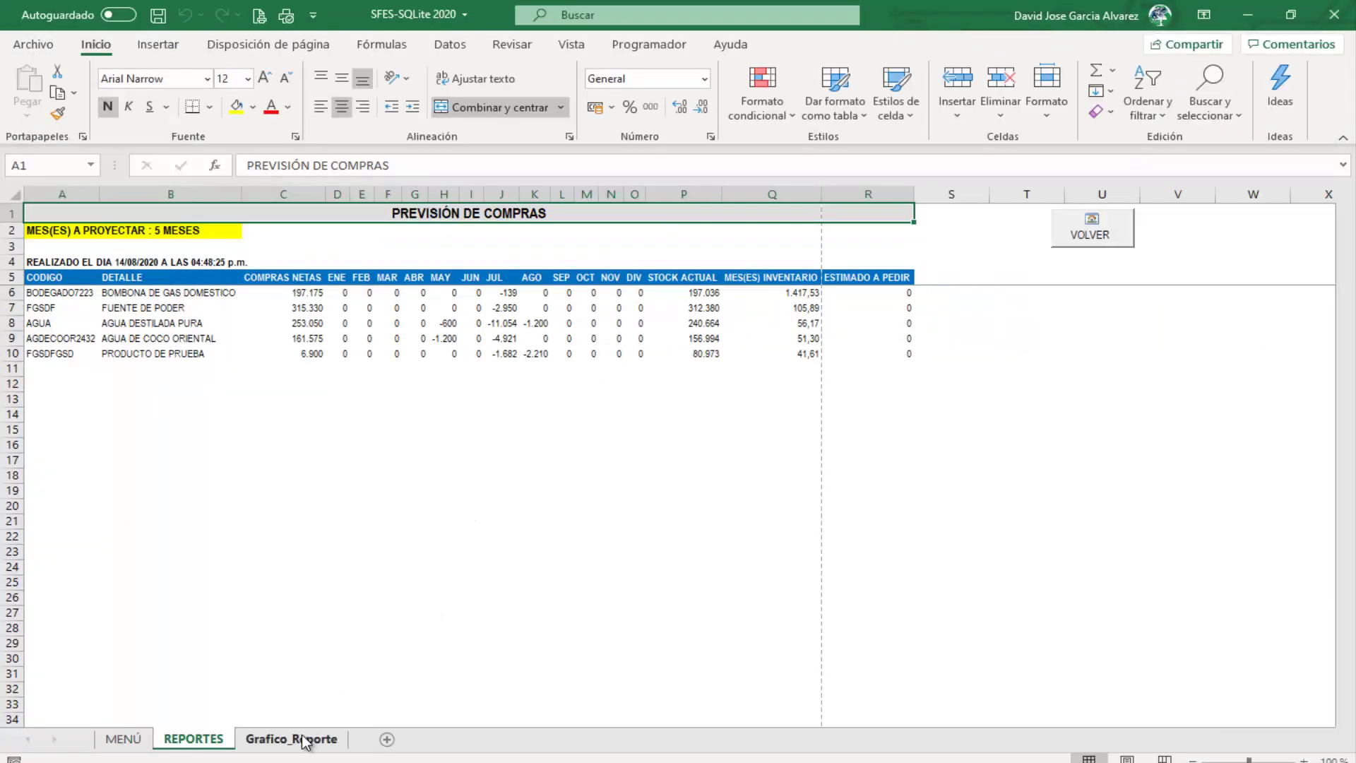
pyautogui.click(303, 740)
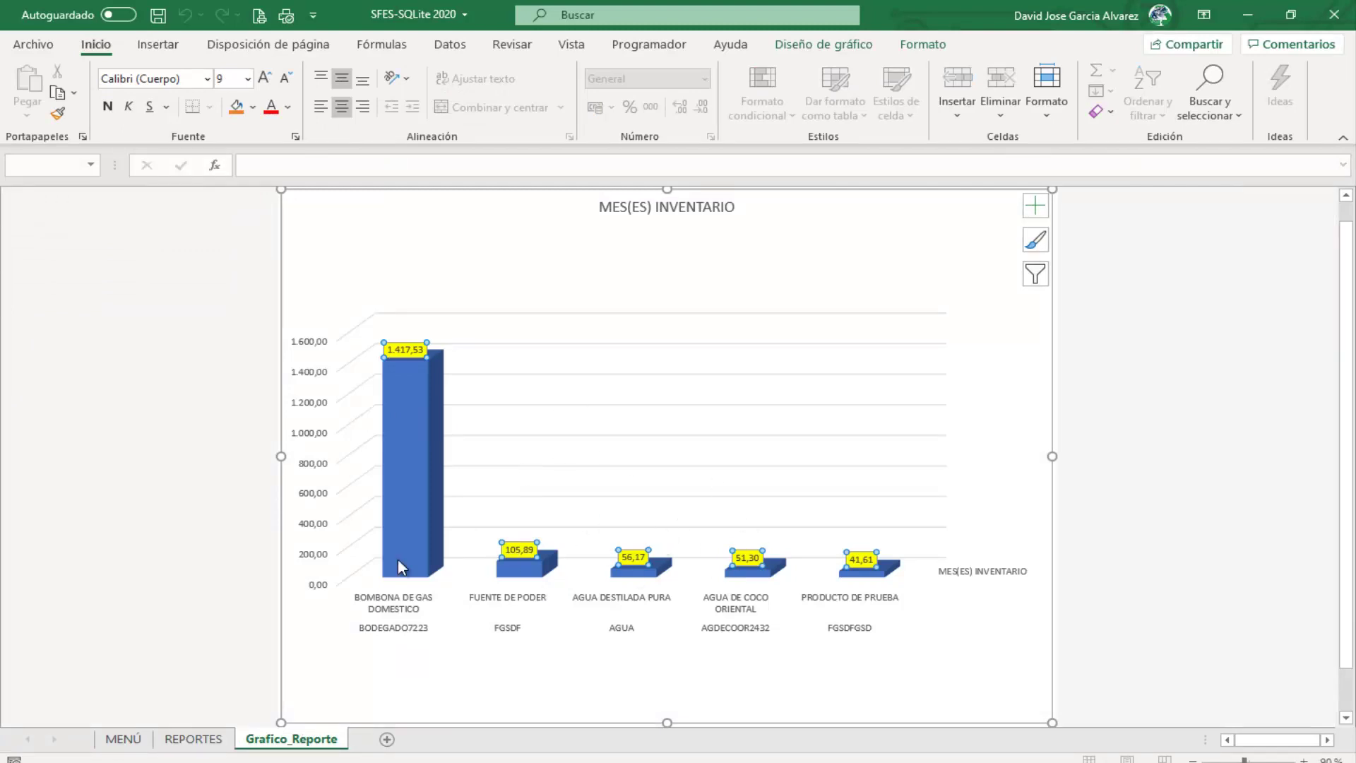
pyautogui.click(193, 738)
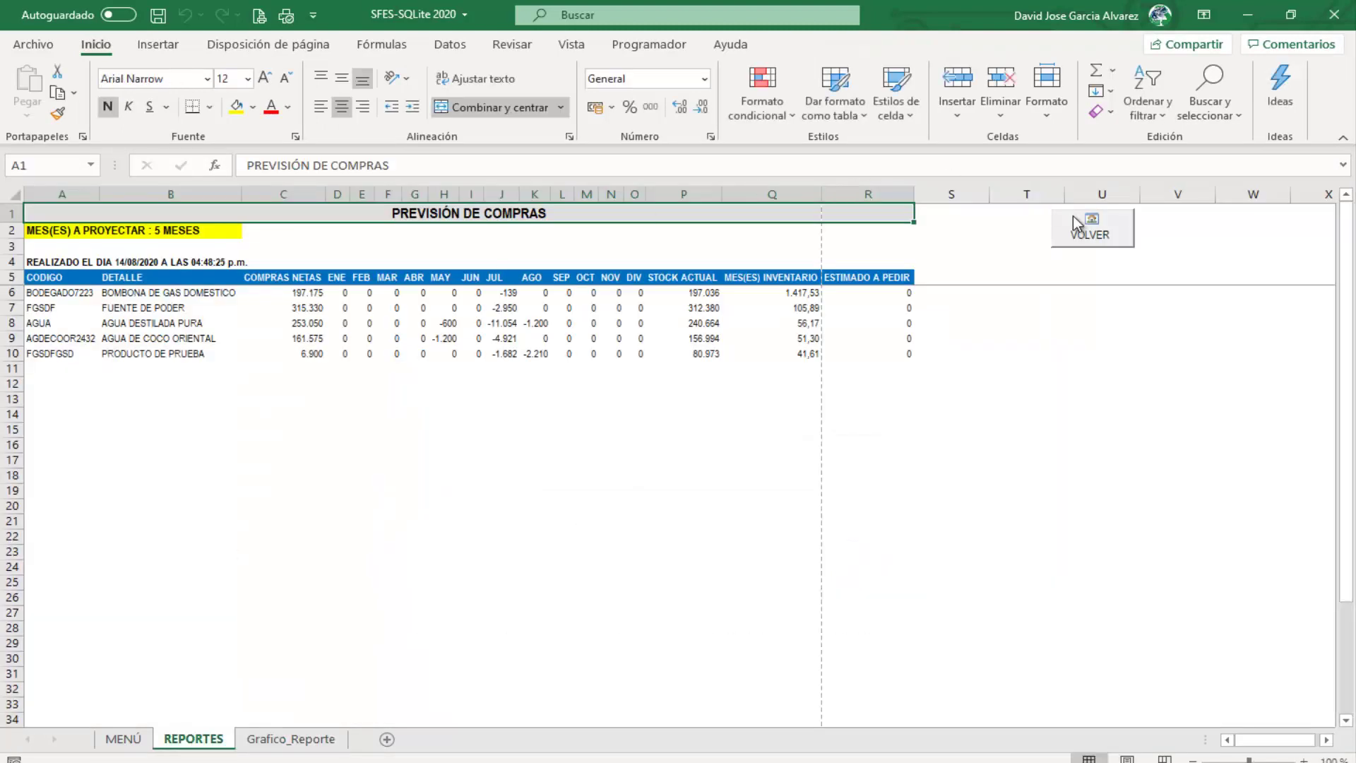
pyautogui.click(1108, 235)
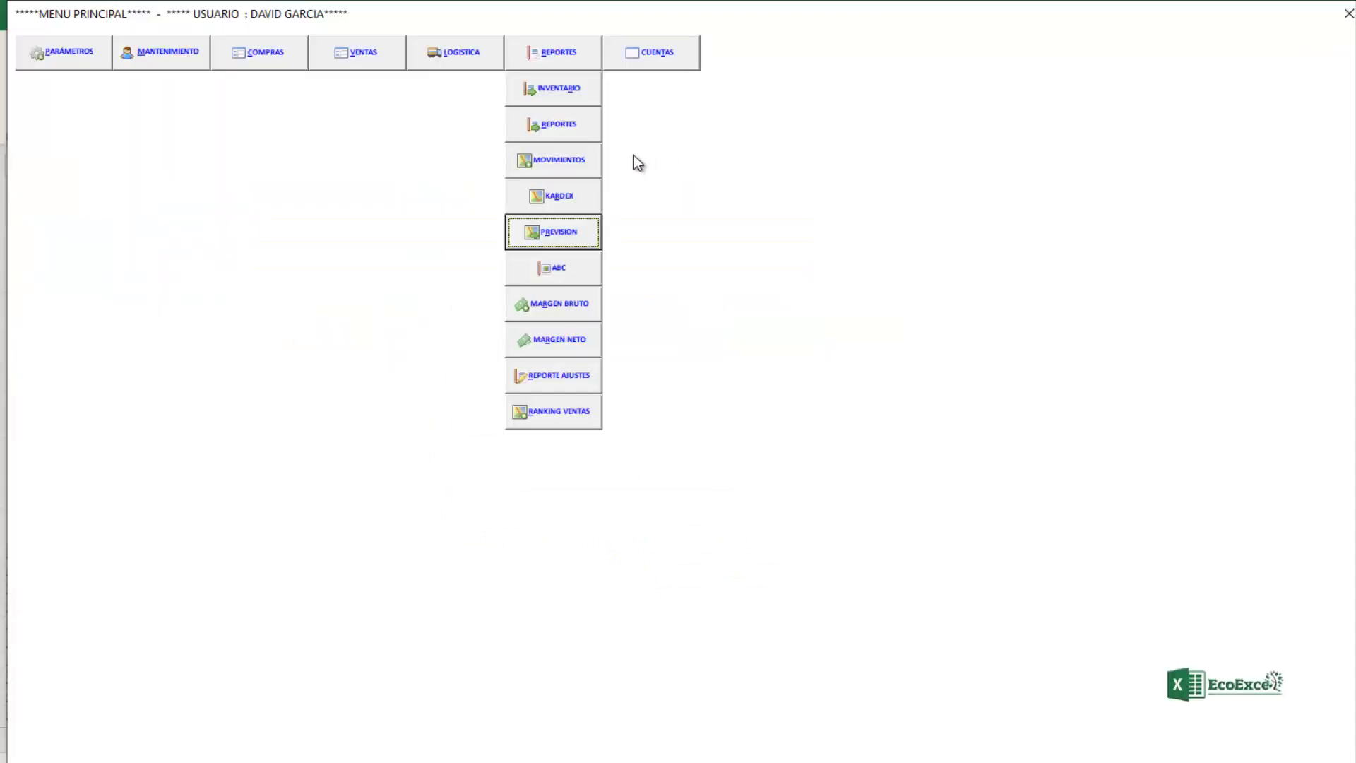
# Show the logistics options and view the opening balance form
pyautogui.click(481, 58)
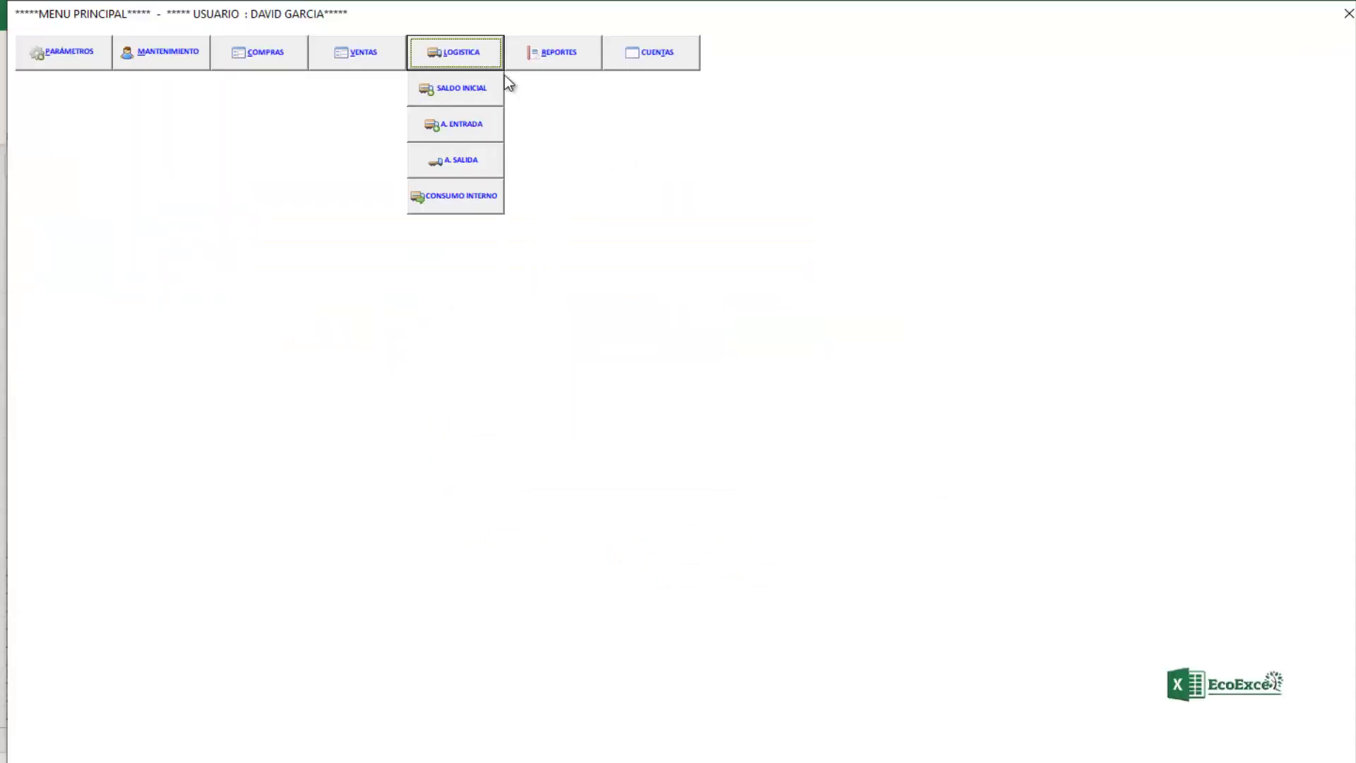
pyautogui.click(473, 91)
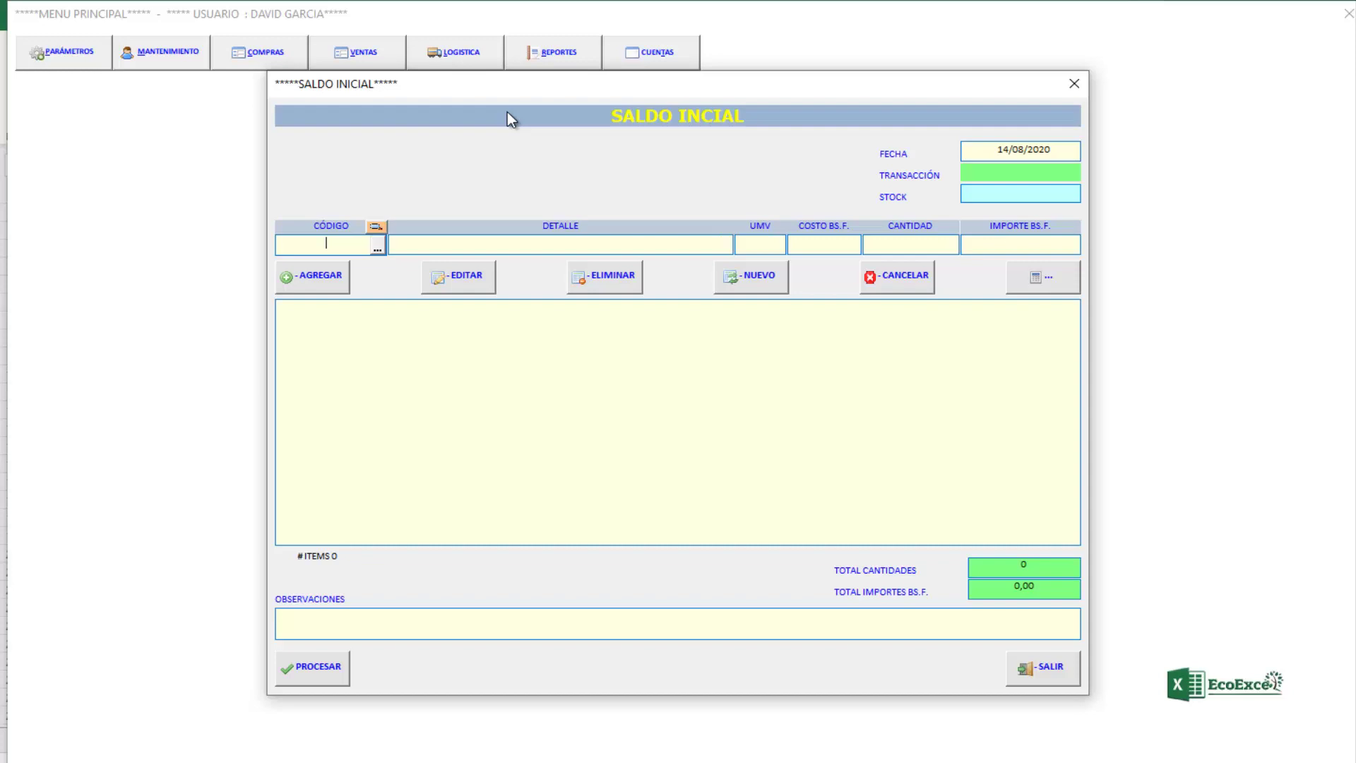
pyautogui.click(1053, 666)
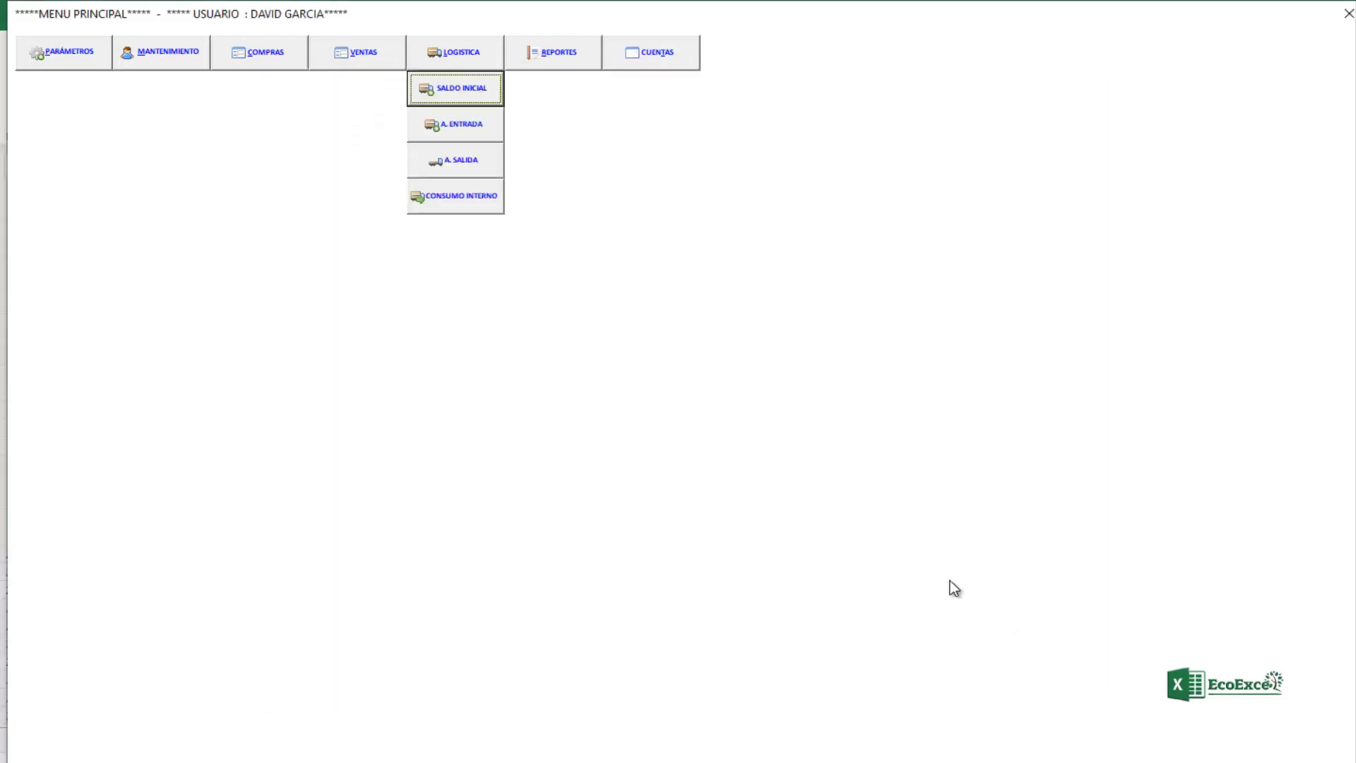
# View the inbound adjustment, outbound adjustment and internal consumption forms, closing each
pyautogui.click(480, 124)
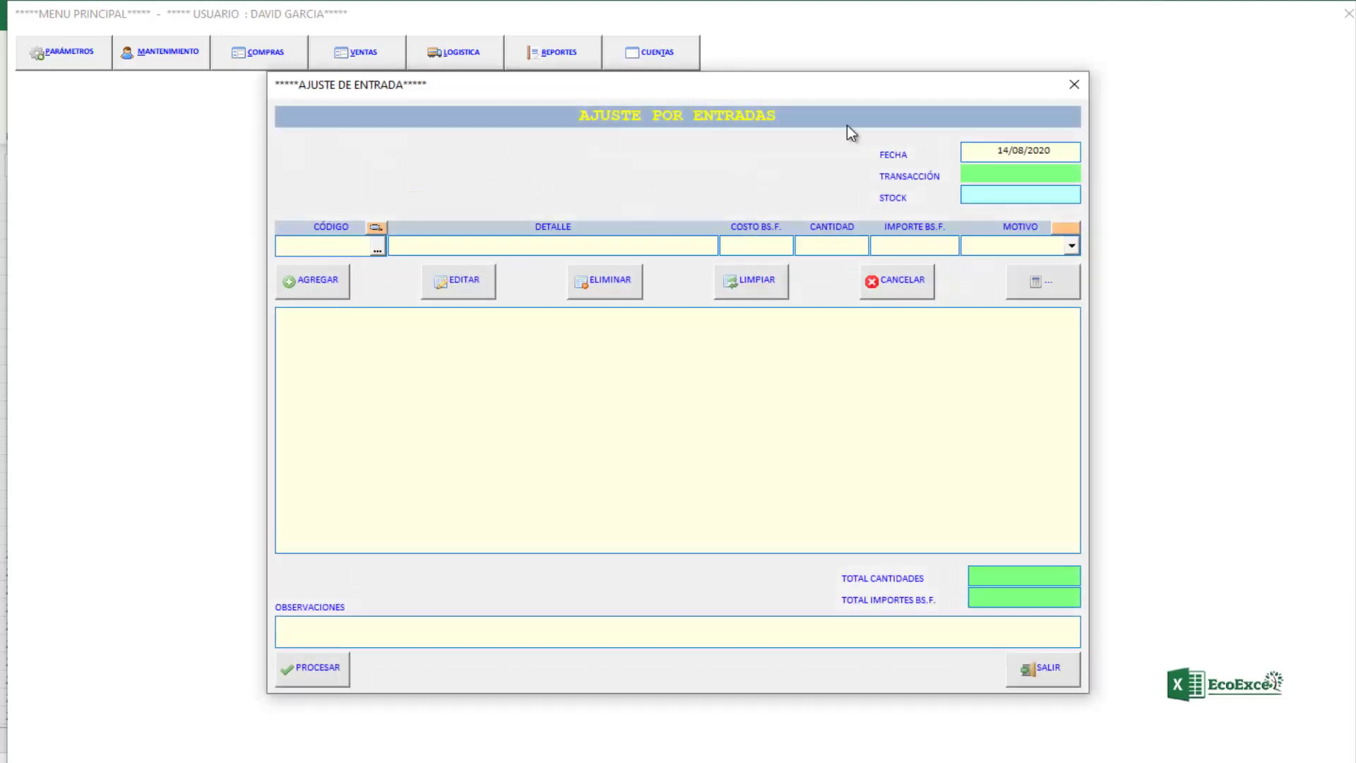
pyautogui.click(1069, 85)
pyautogui.click(460, 172)
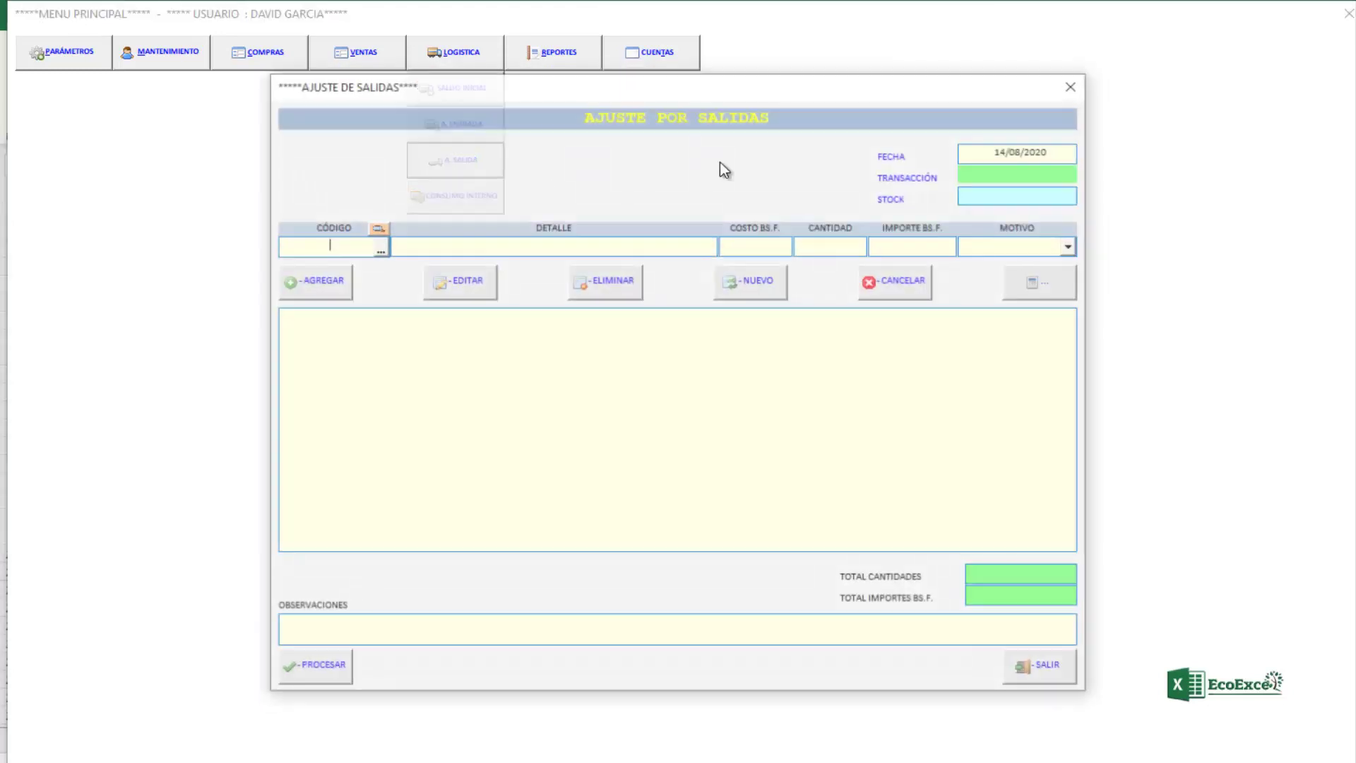
pyautogui.click(1070, 83)
pyautogui.click(480, 202)
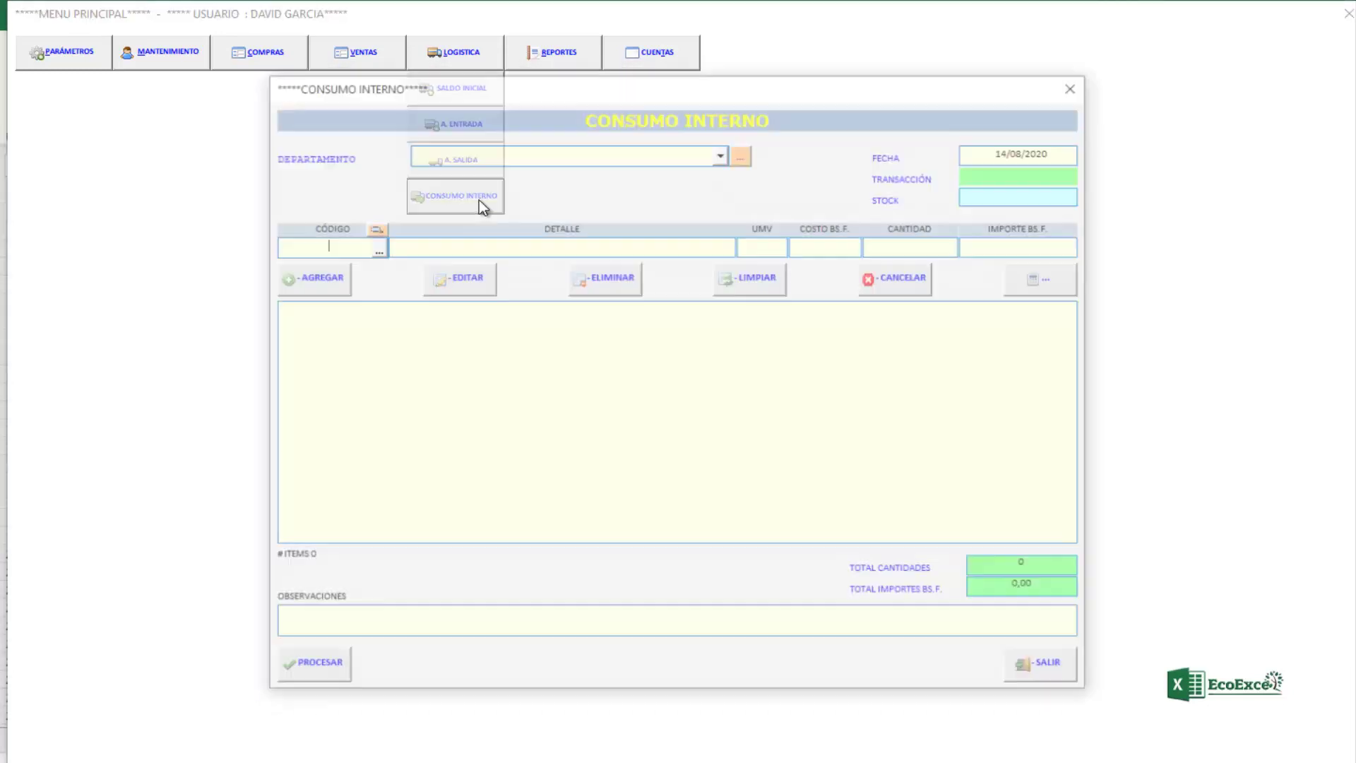
pyautogui.click(1076, 84)
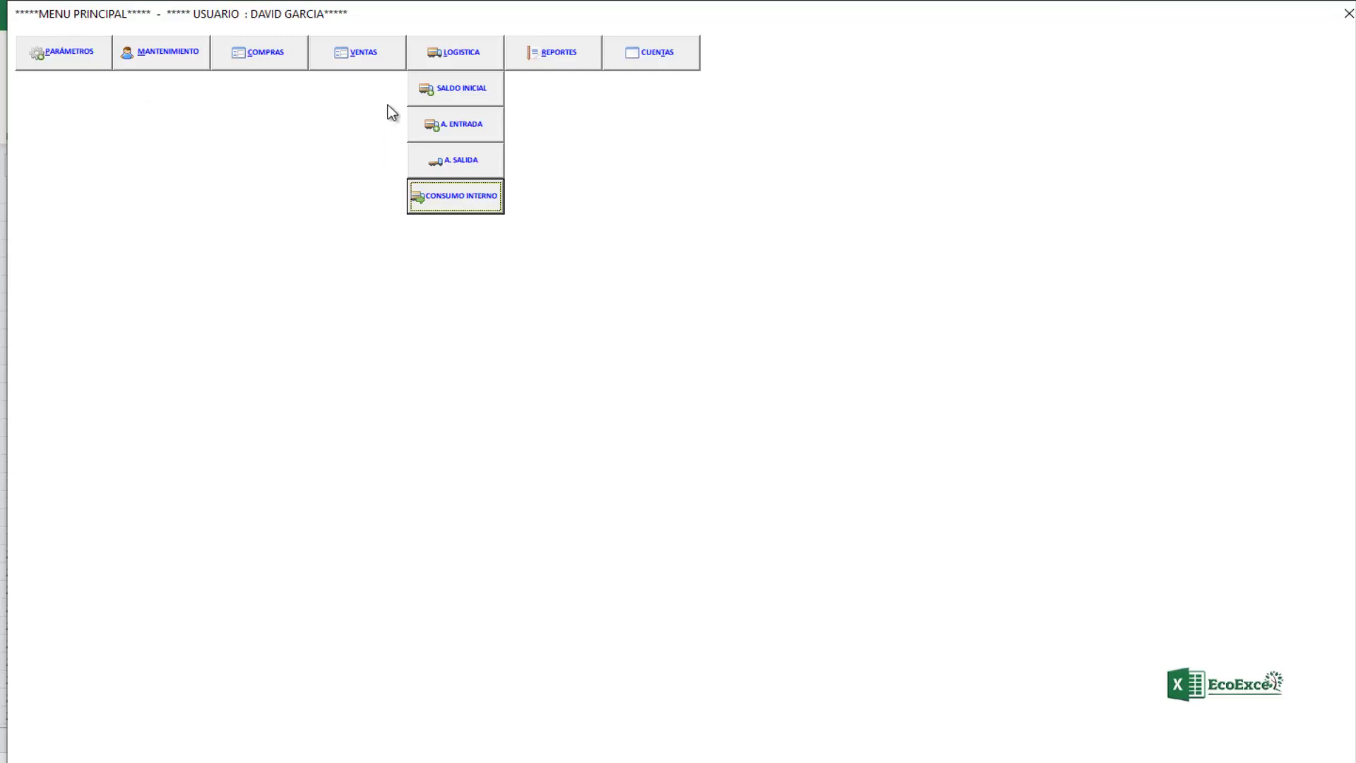
# Return to the sales options and view the customer credit note (N. C. CLIENTE) form
pyautogui.click(387, 62)
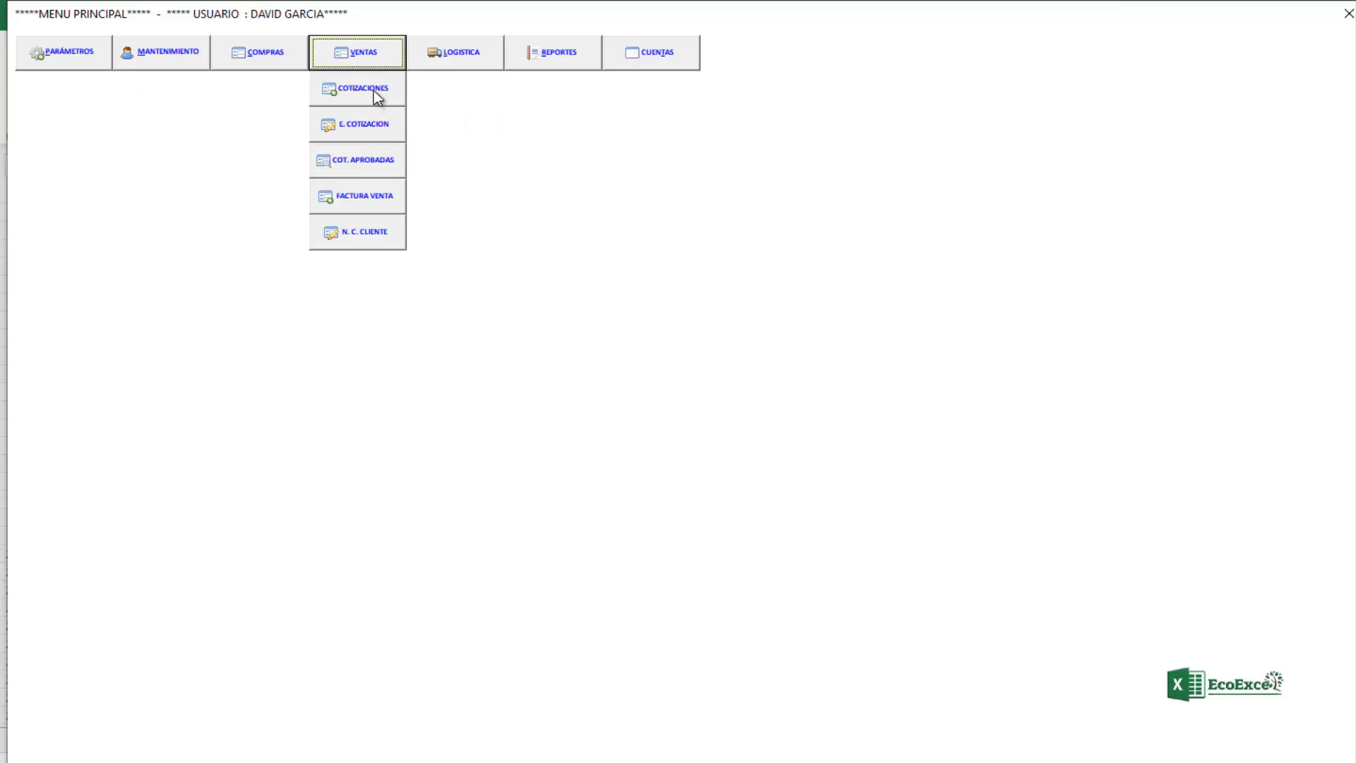
pyautogui.click(292, 58)
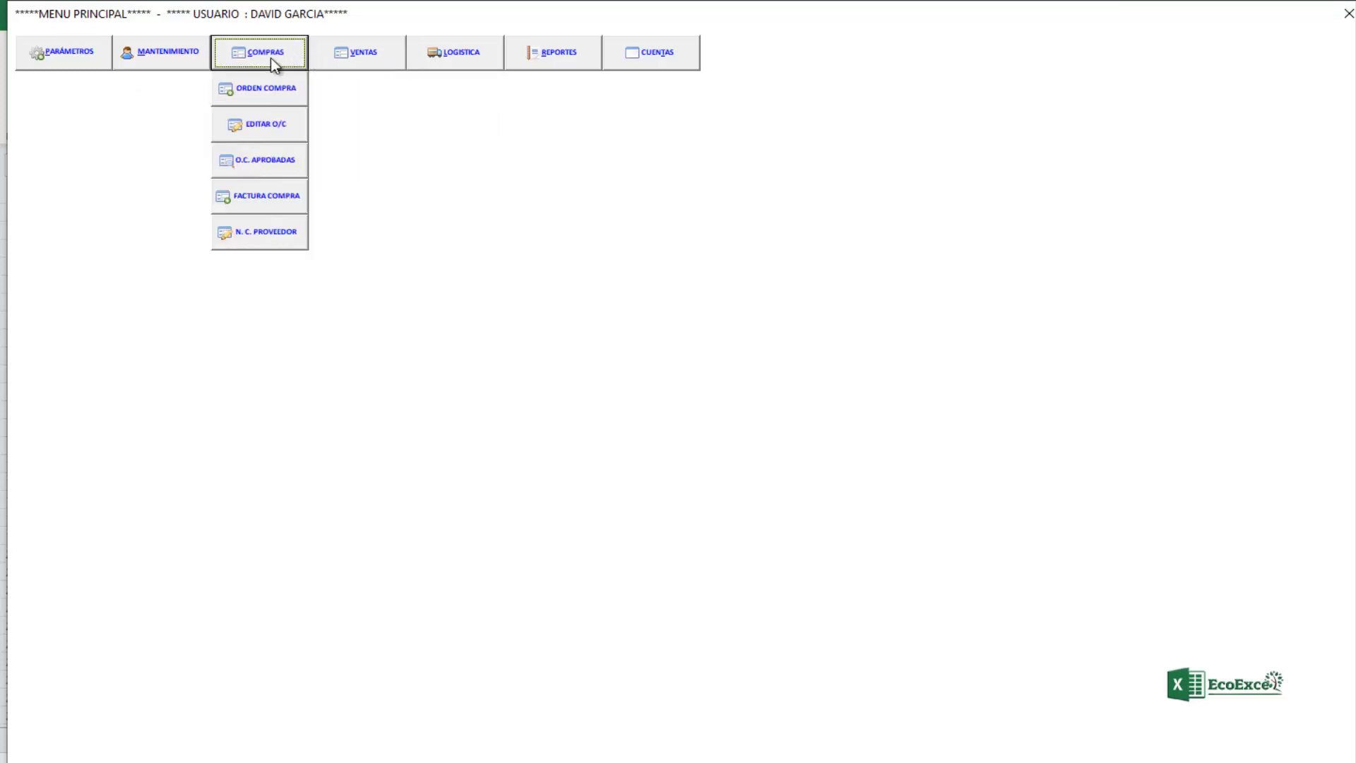
pyautogui.click(339, 56)
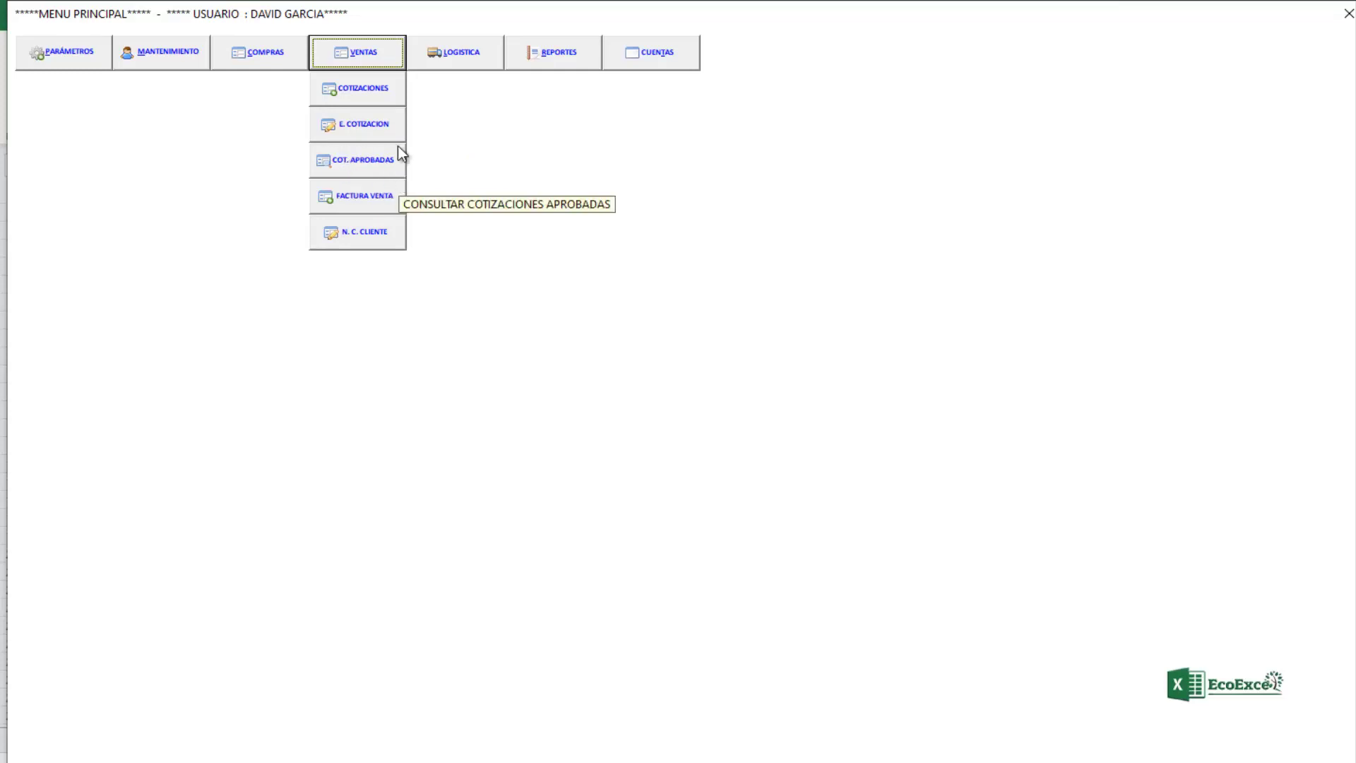
pyautogui.click(385, 242)
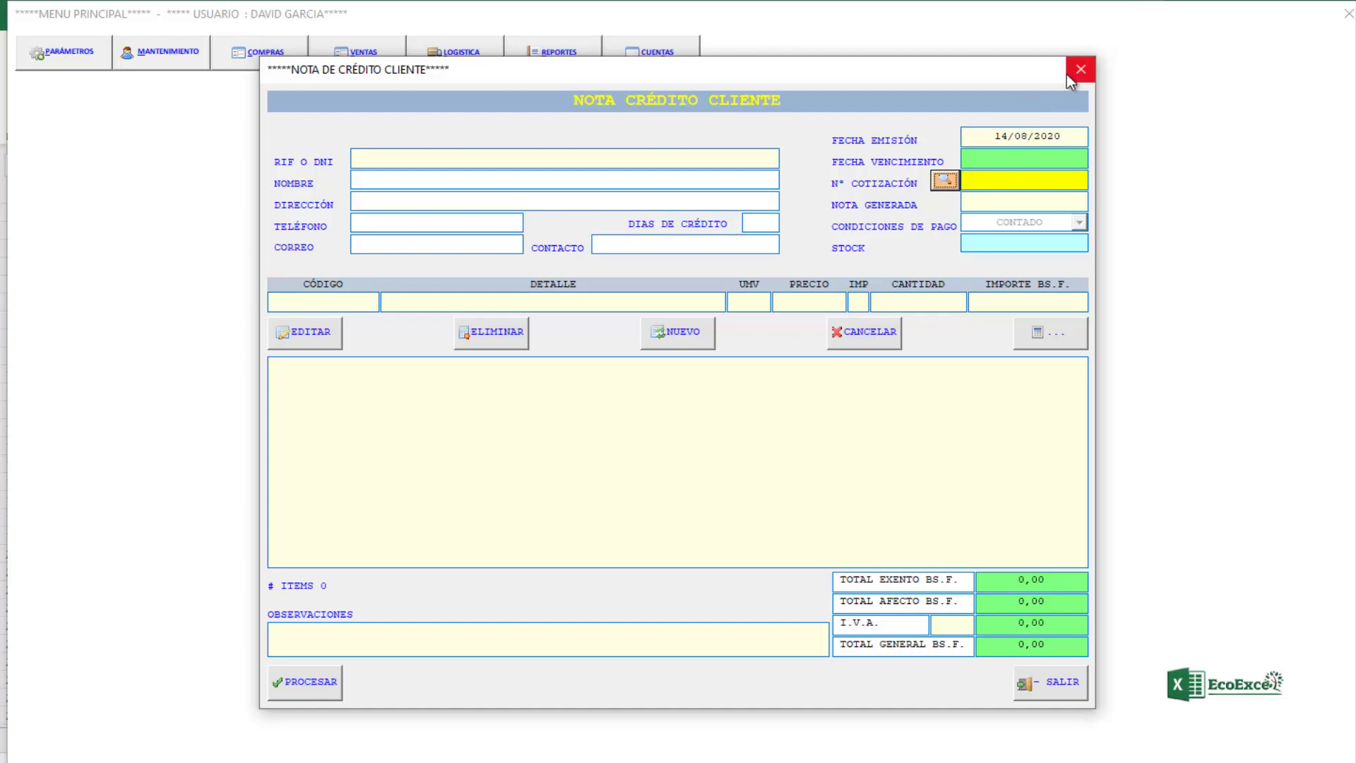
pyautogui.click(1081, 68)
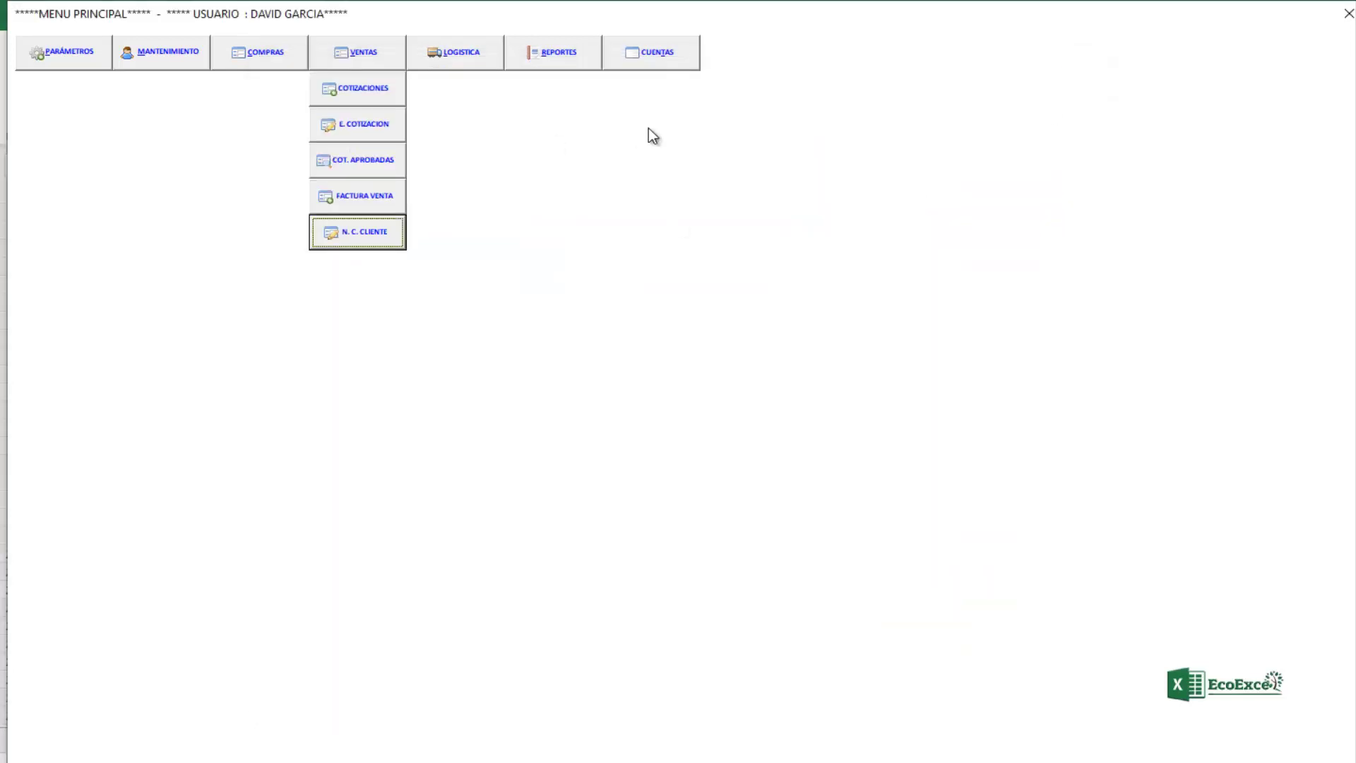